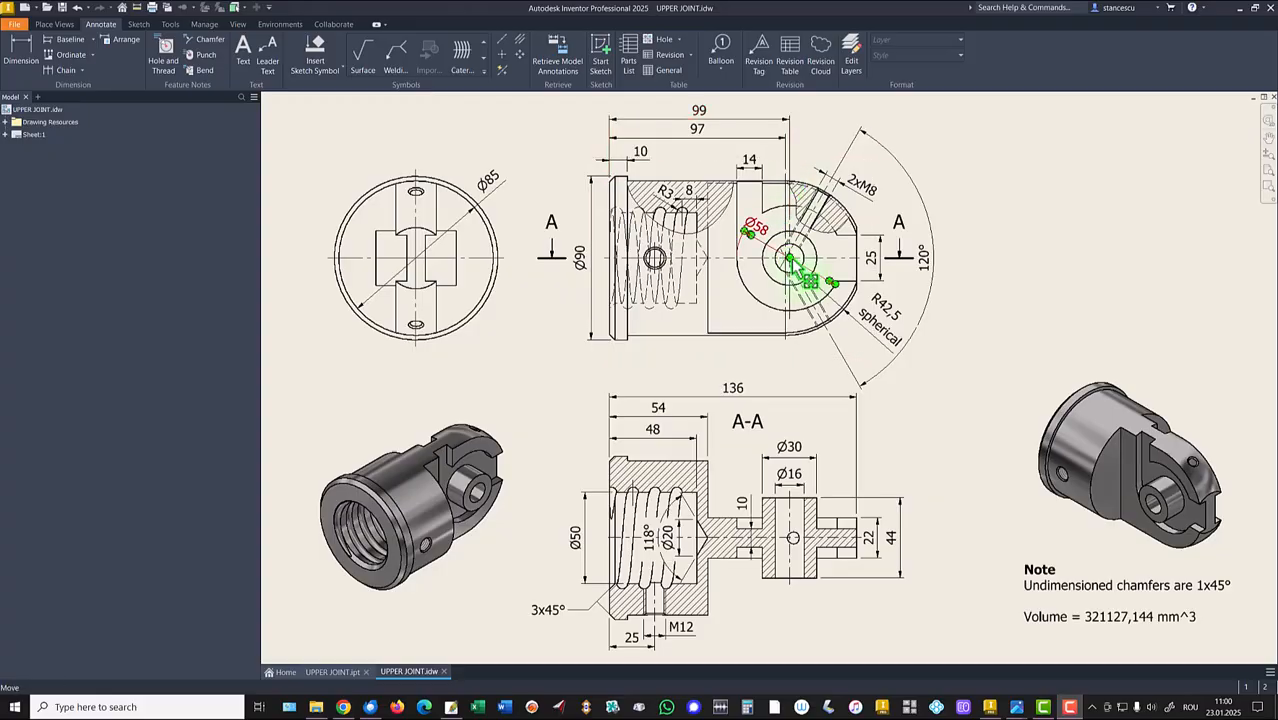
{"action": "scroll", "coordinate": [790, 262], "scroll_direction": "up", "scroll_amount": 4}
{"action": "scroll", "coordinate": [835, 368], "scroll_direction": "up", "scroll_amount": 1}
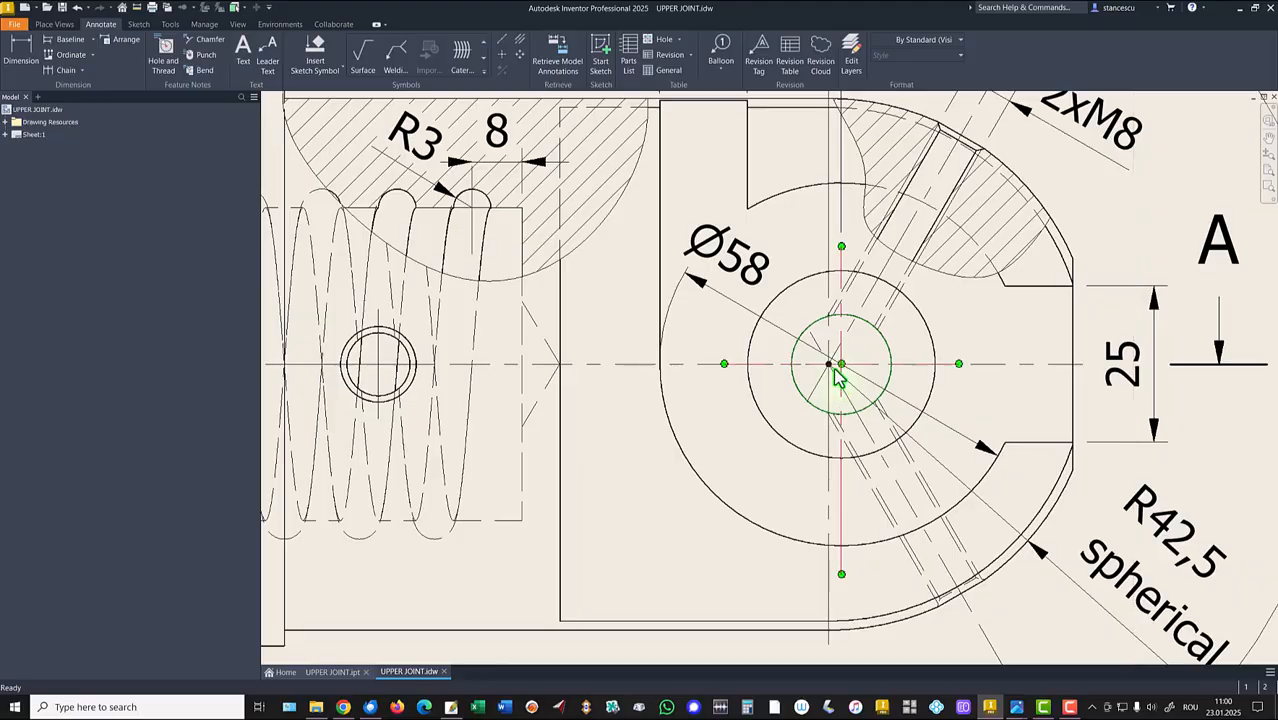
{"action": "scroll", "coordinate": [835, 368], "scroll_direction": "down", "scroll_amount": 2}
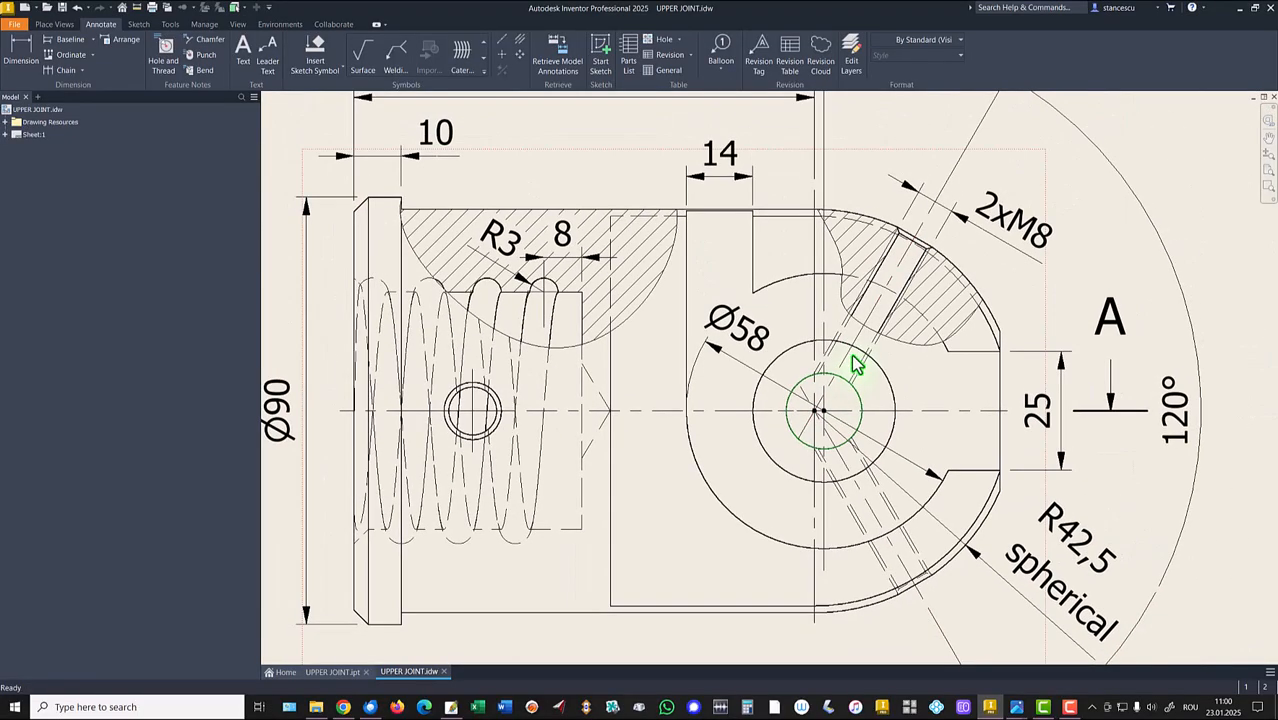
{"action": "scroll", "coordinate": [855, 365], "scroll_direction": "down", "scroll_amount": 3}
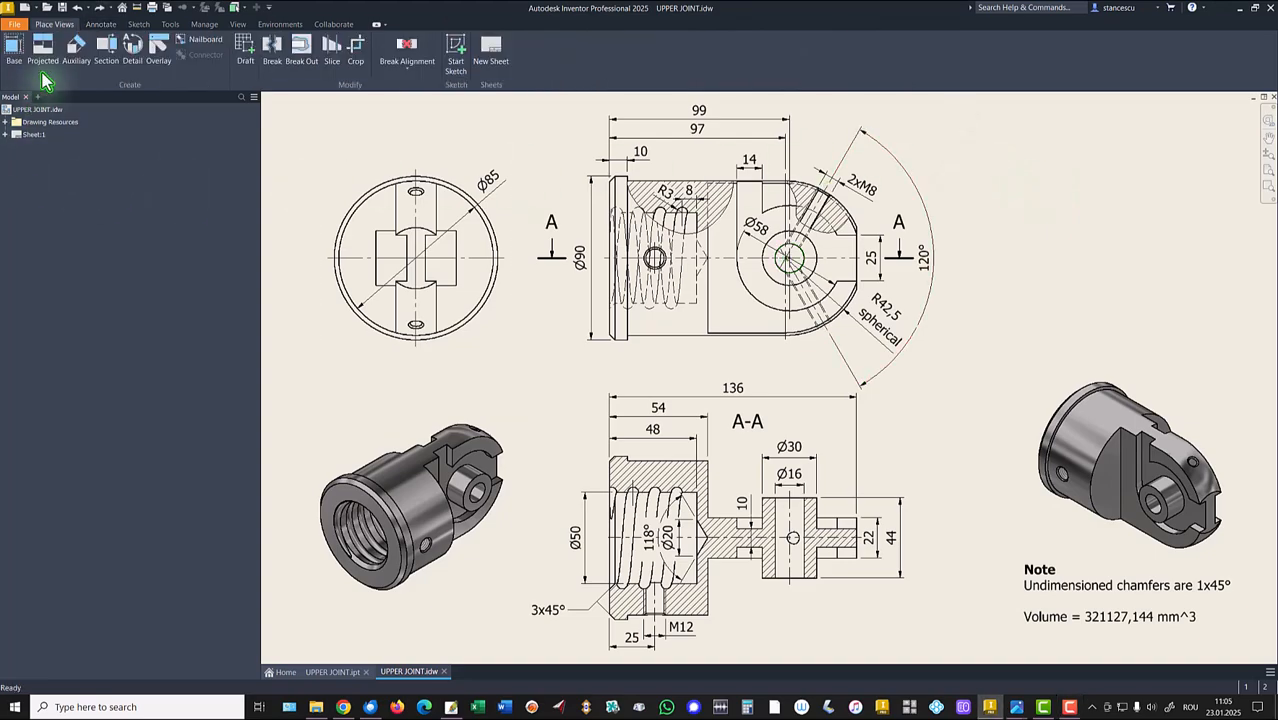
Create a new part from the Standard (mm).ipt template and start a 2D sketch on the XY plane.
{"action": "left_click", "coordinate": [24, 9]}
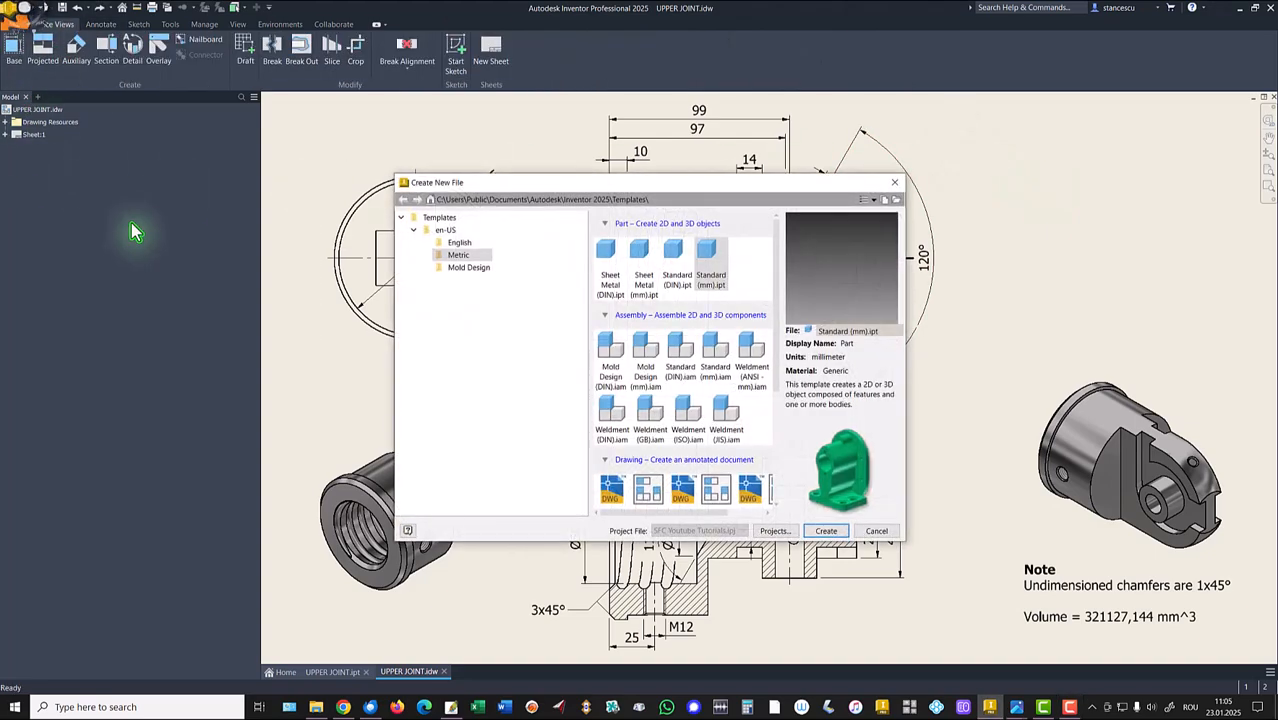
{"action": "double_click", "coordinate": [709, 254]}
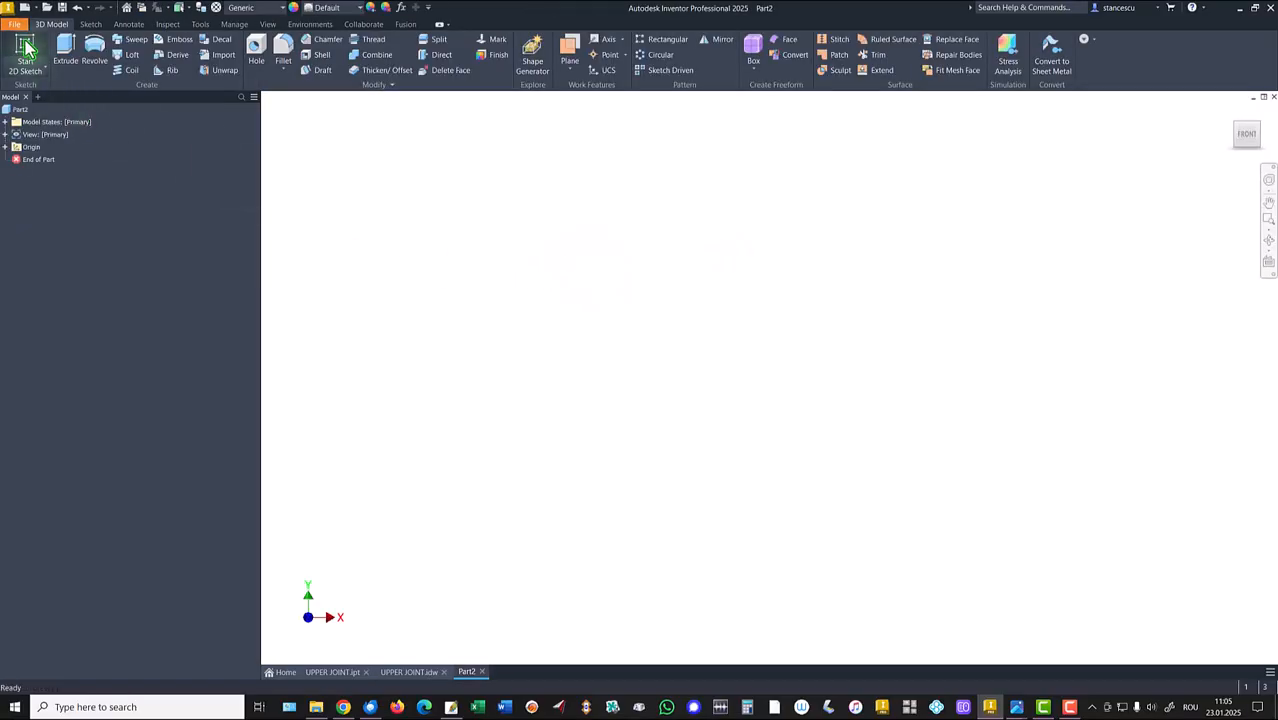
{"action": "left_click", "coordinate": [25, 47]}
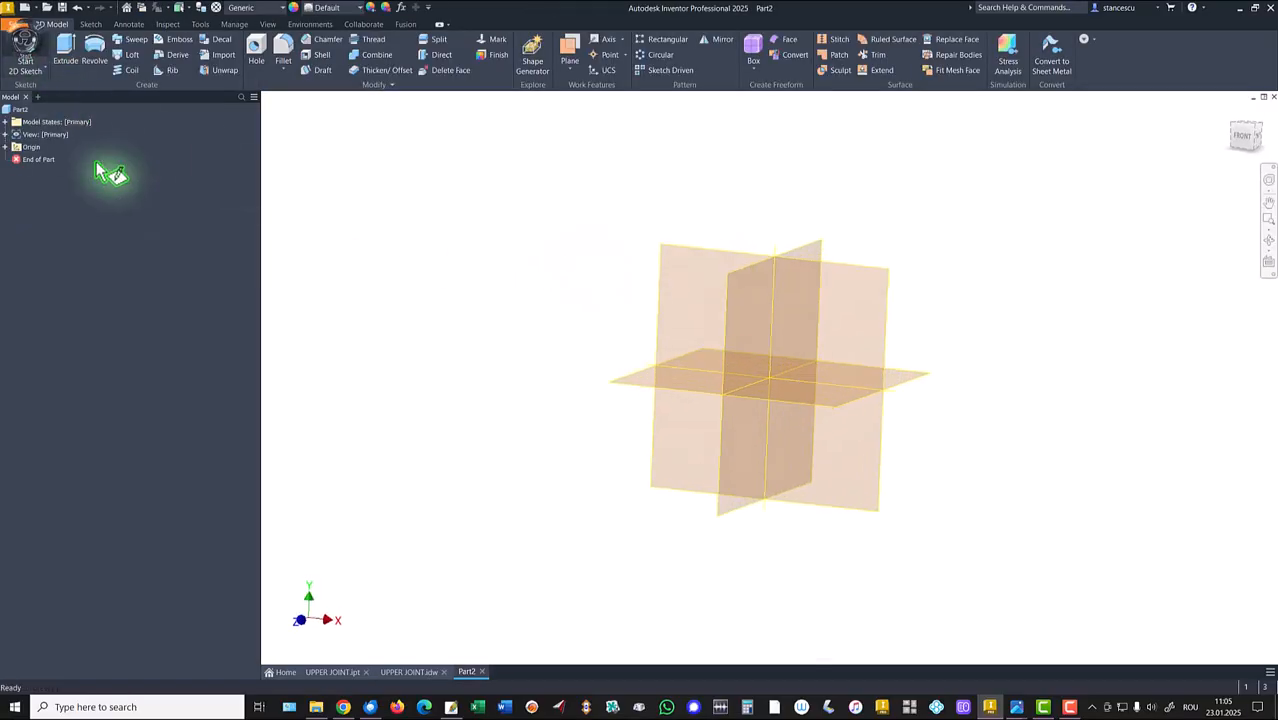
{"action": "left_click", "coordinate": [720, 205]}
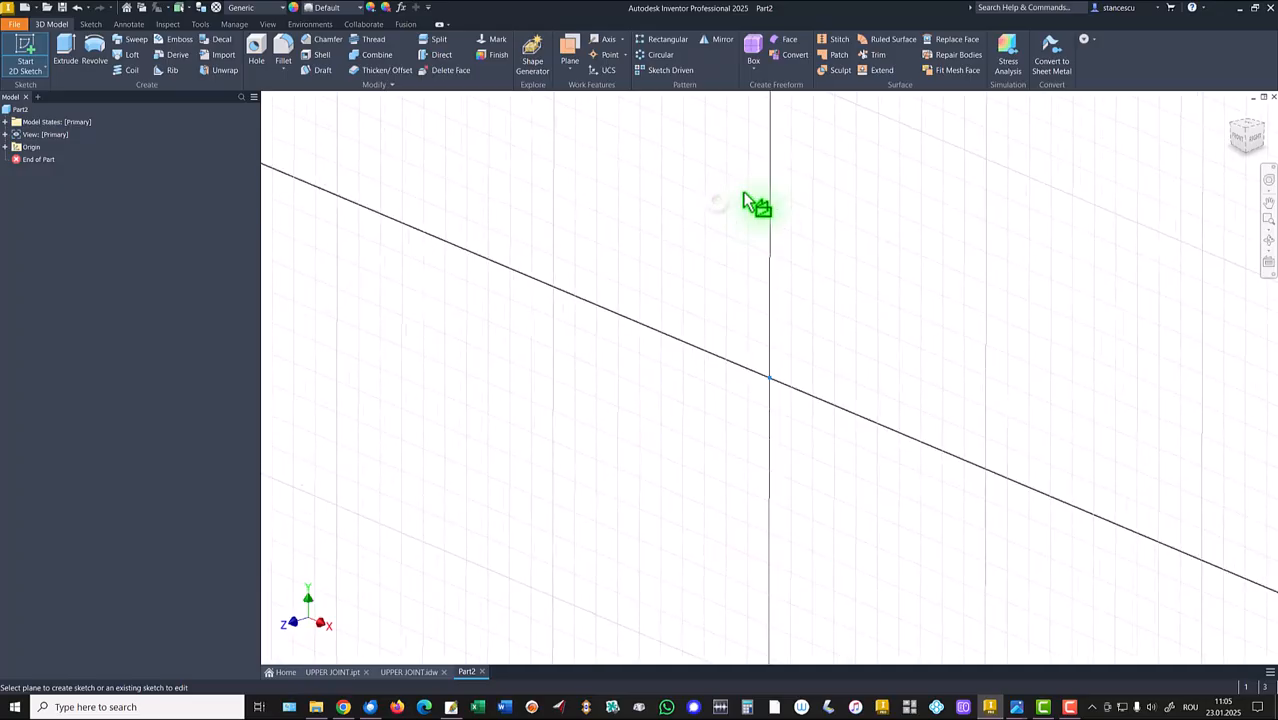
Draw a horizontal line 136 mm long starting at the sketch origin.
{"action": "left_click", "coordinate": [64, 50]}
{"action": "left_click", "coordinate": [769, 378]}
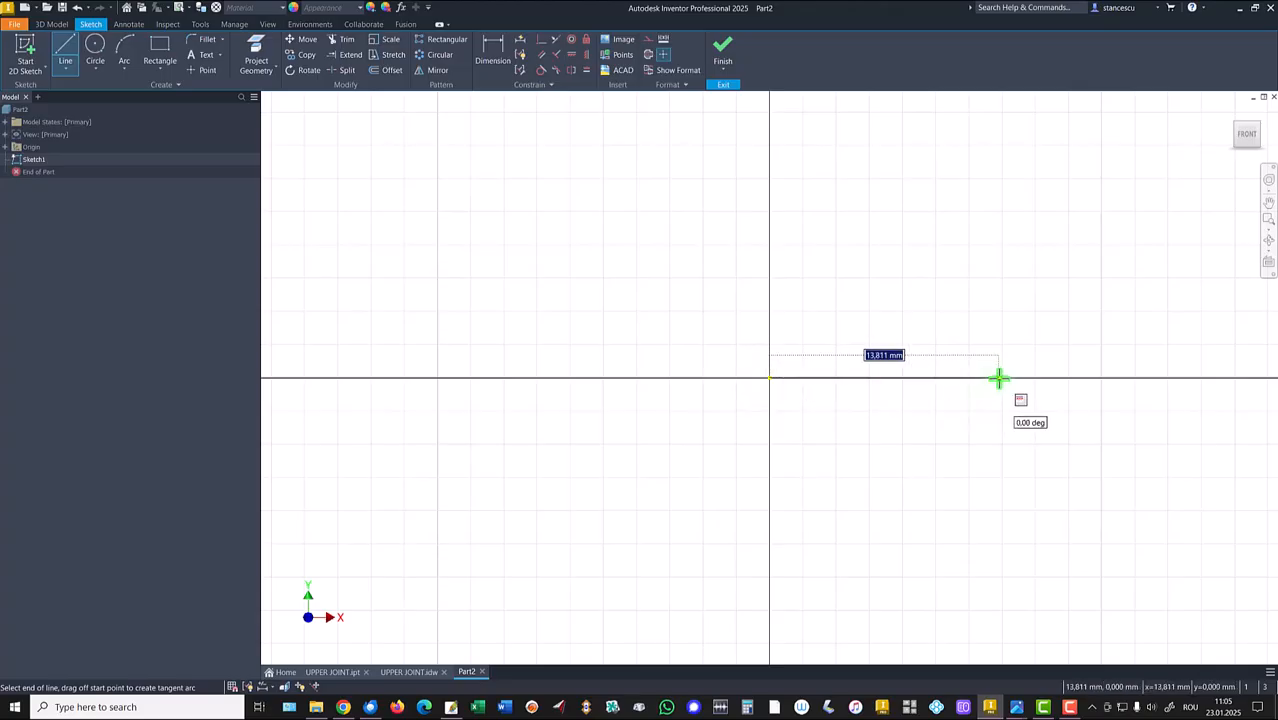
{"action": "type", "text": "136"}
{"action": "key", "text": "Return"}
{"action": "key", "text": "Escape"}
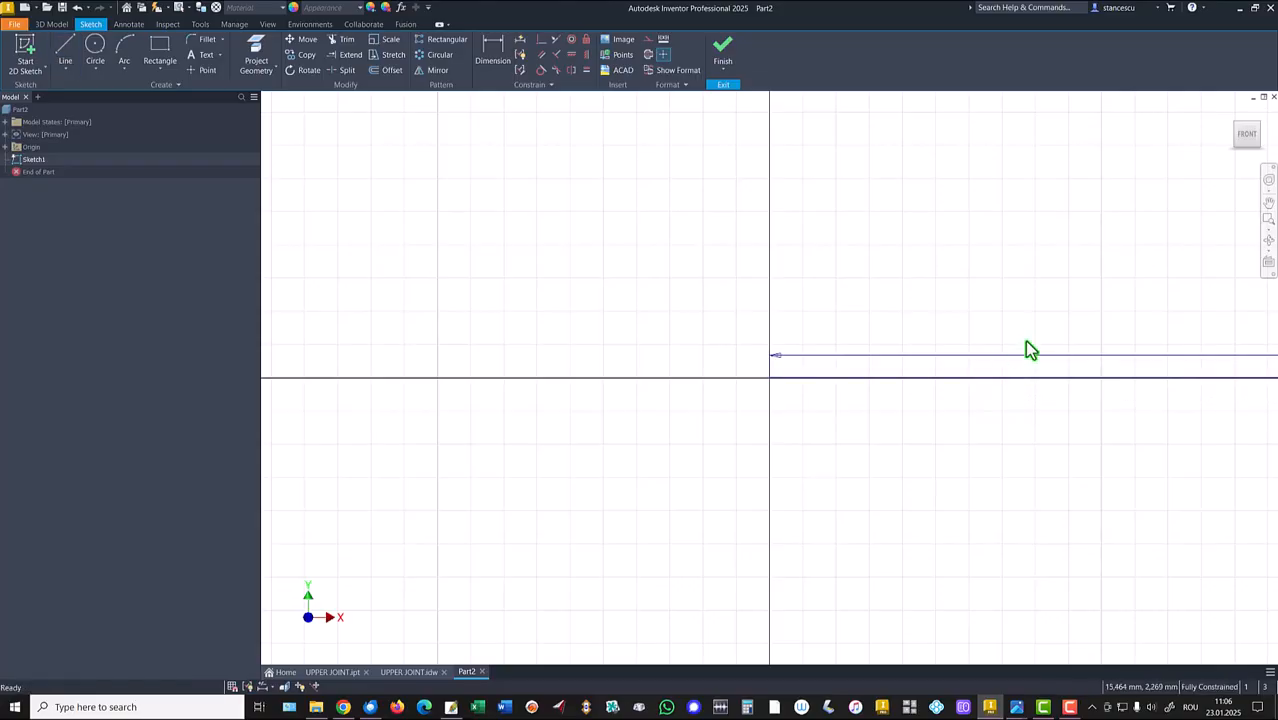
Move the 136 dimension below the line and convert the line into a centerline.
{"action": "key", "text": "Home"}
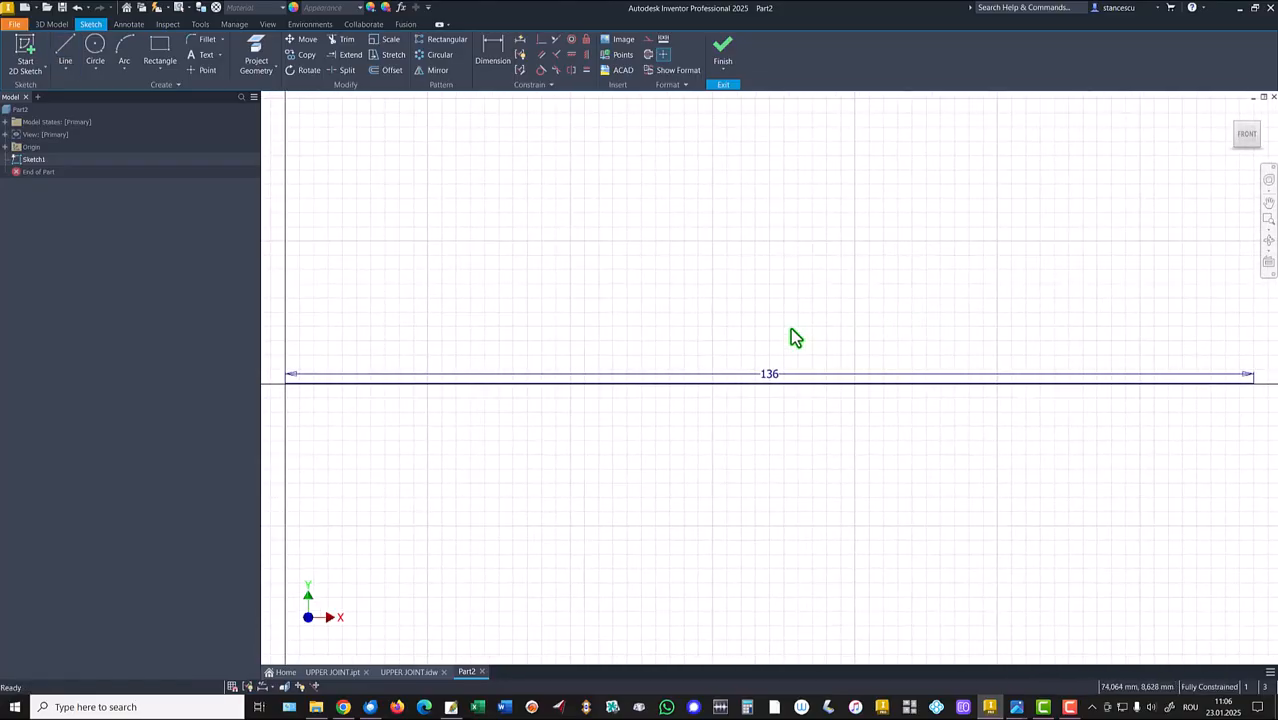
{"action": "left_click_drag", "start_coordinate": [765, 373], "coordinate": [765, 461]}
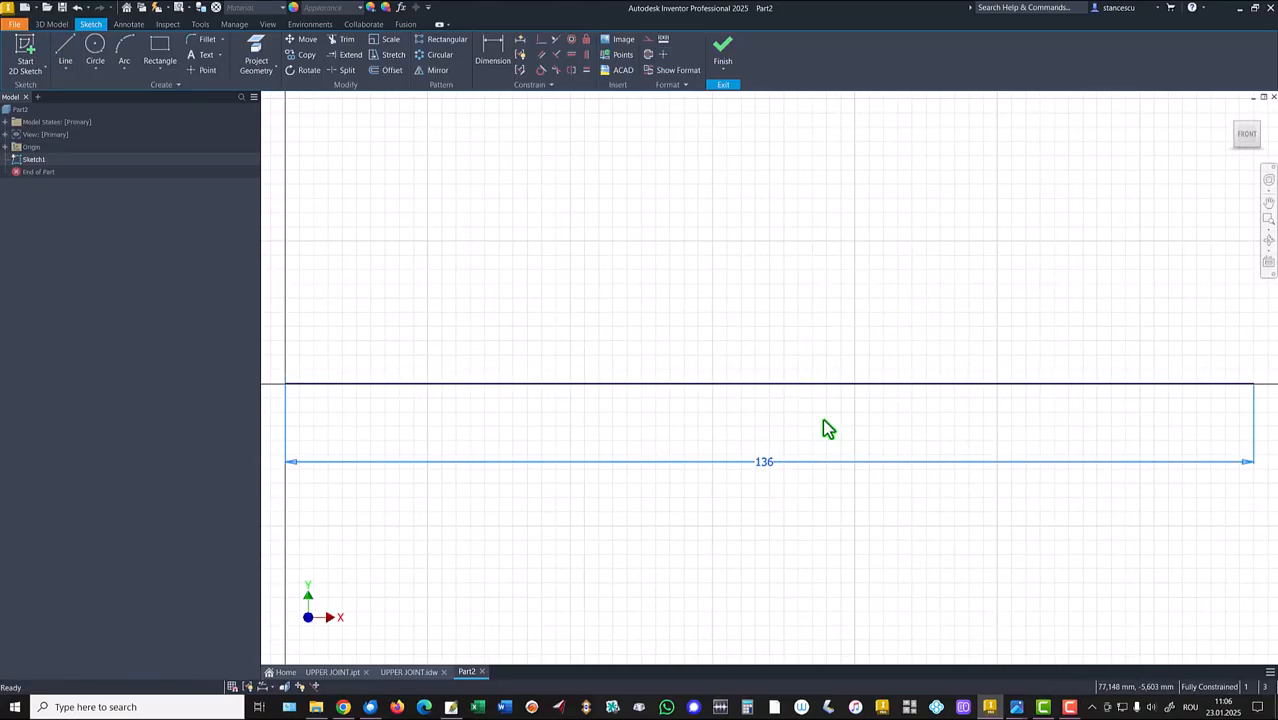
{"action": "right_click", "coordinate": [707, 365]}
{"action": "left_click", "coordinate": [707, 373]}
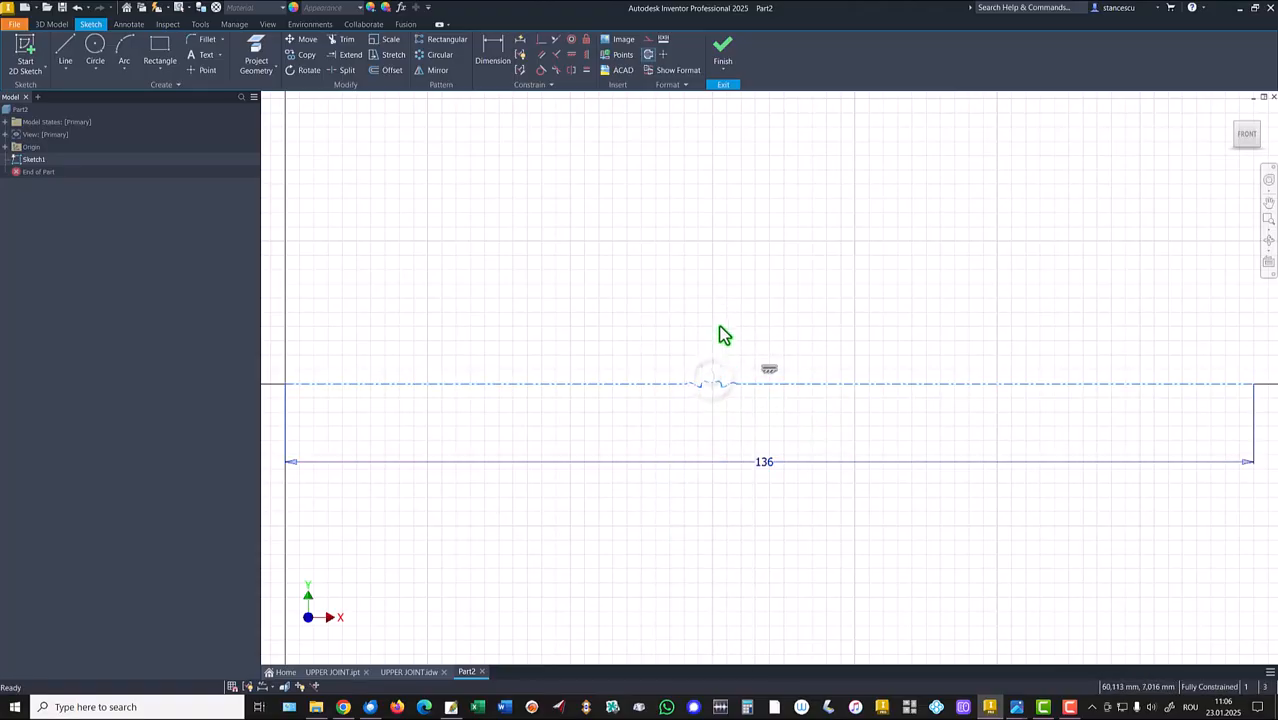
Sketch the half profile: stepped left edge, long top line, tangent arc and vertical right edge down to the centerline.
{"action": "scroll", "coordinate": [722, 330], "scroll_direction": "down", "scroll_amount": 3}
{"action": "middle_click_drag", "start_coordinate": [719, 322], "coordinate": [696, 390]}
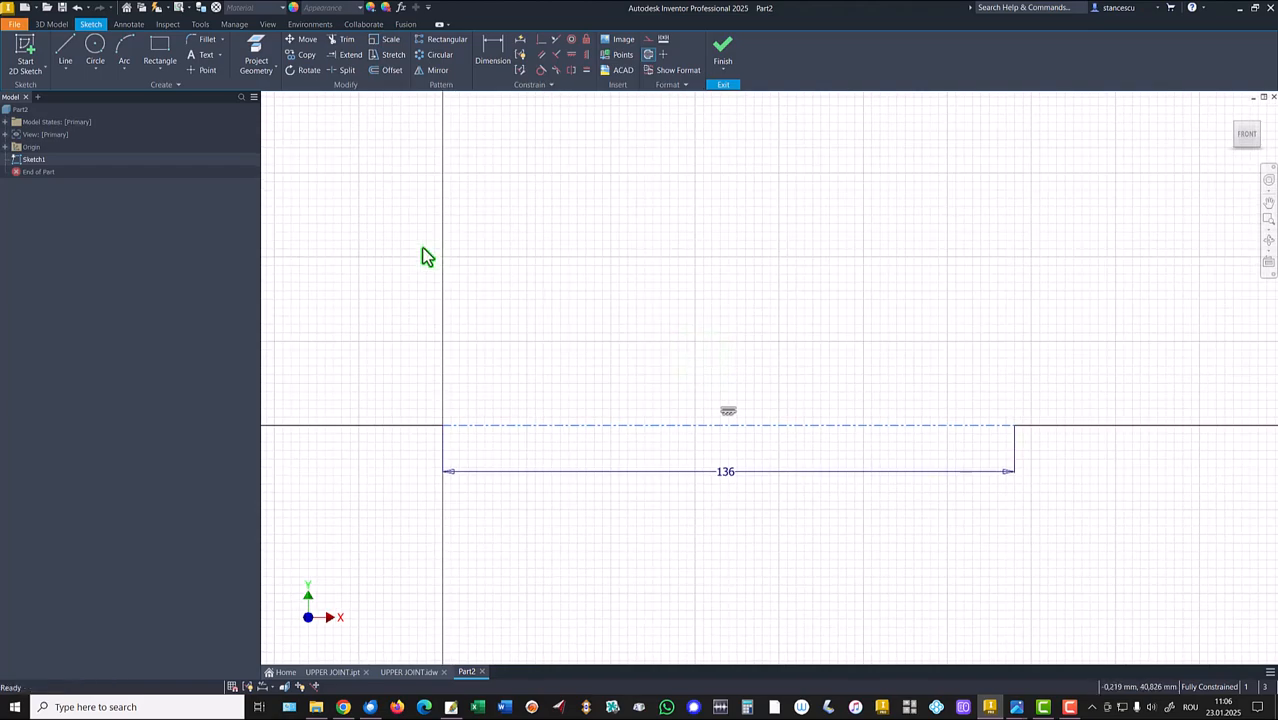
{"action": "left_click", "coordinate": [65, 50]}
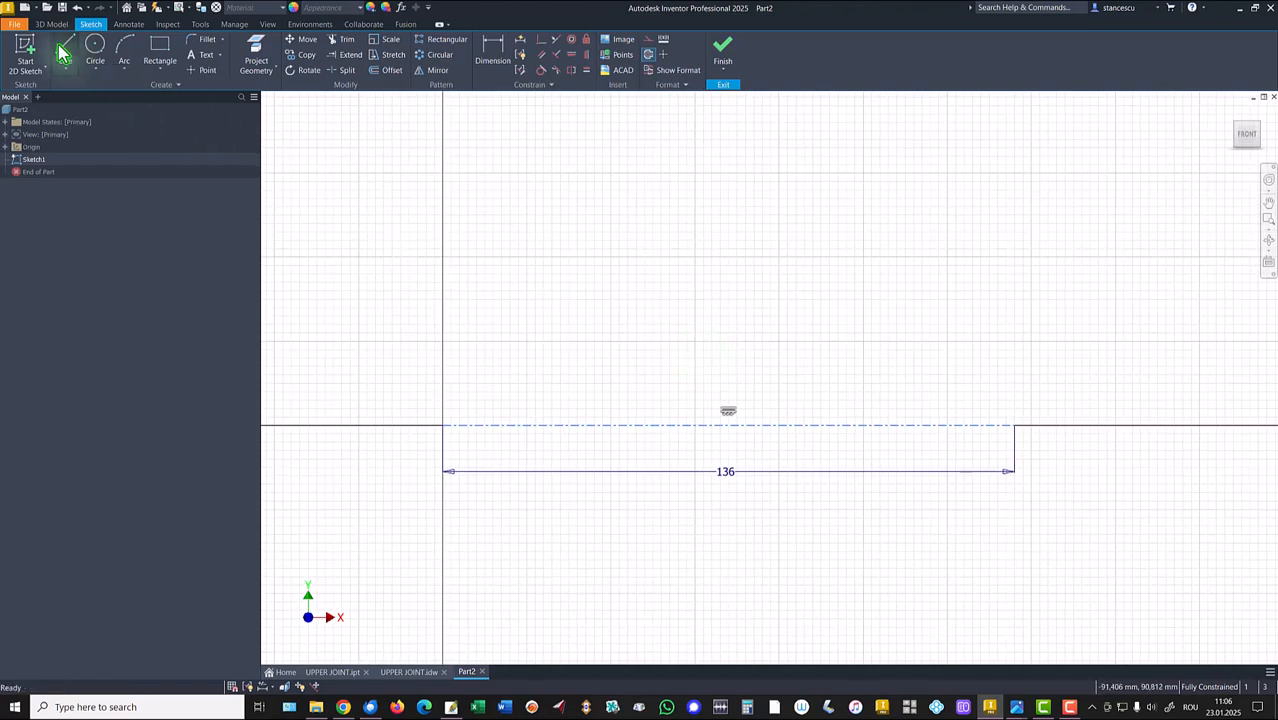
{"action": "left_click", "coordinate": [441, 424]}
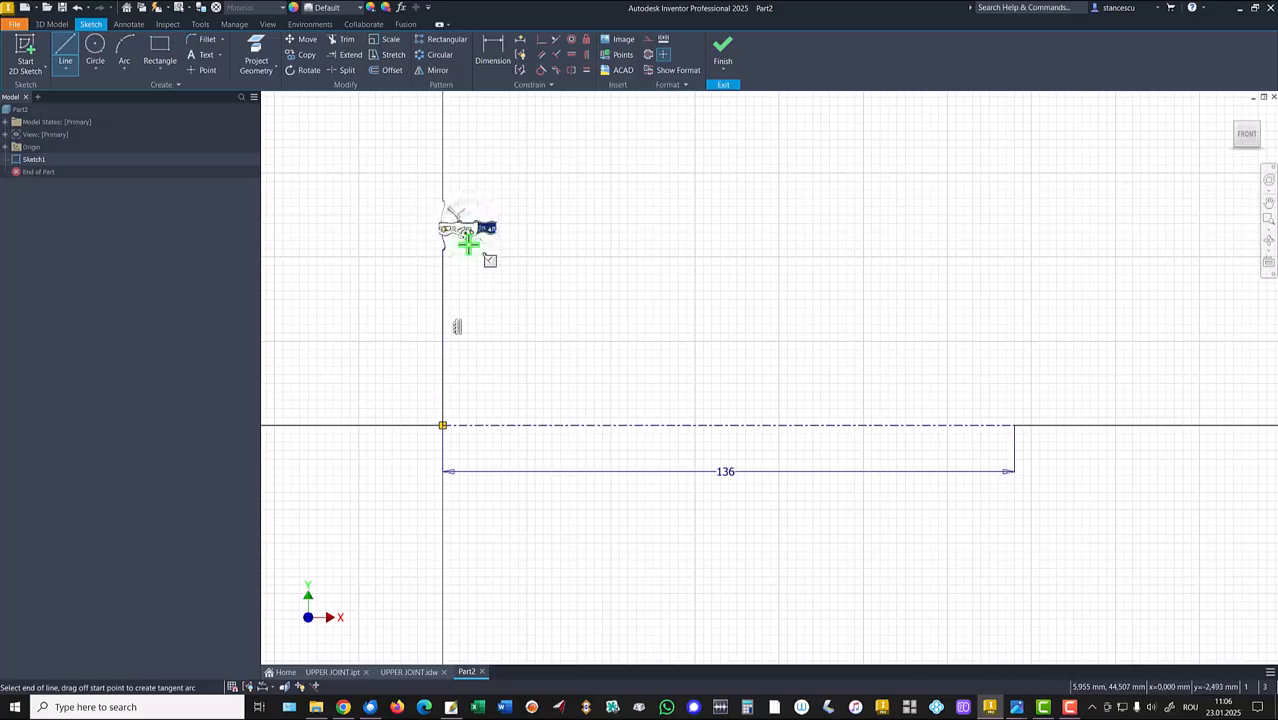
{"action": "left_click", "coordinate": [468, 243]}
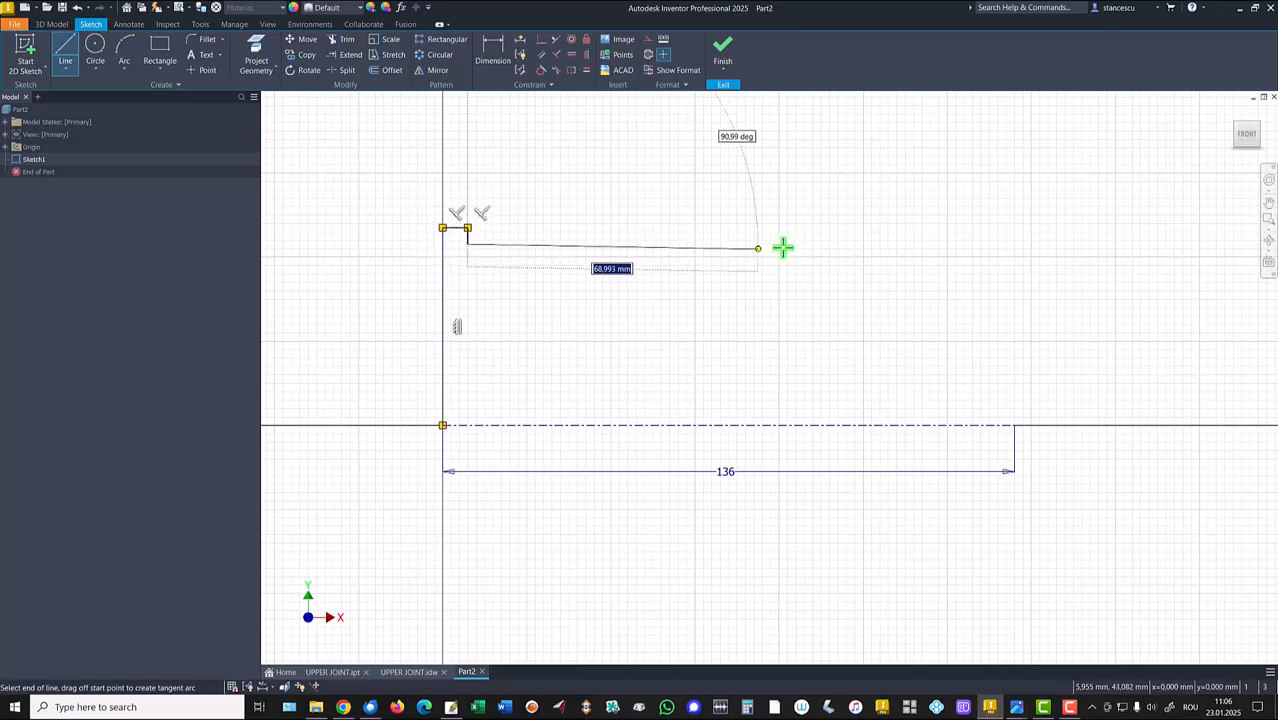
{"action": "left_click", "coordinate": [838, 243]}
{"action": "left_click_drag", "start_coordinate": [838, 243], "coordinate": [1013, 344]}
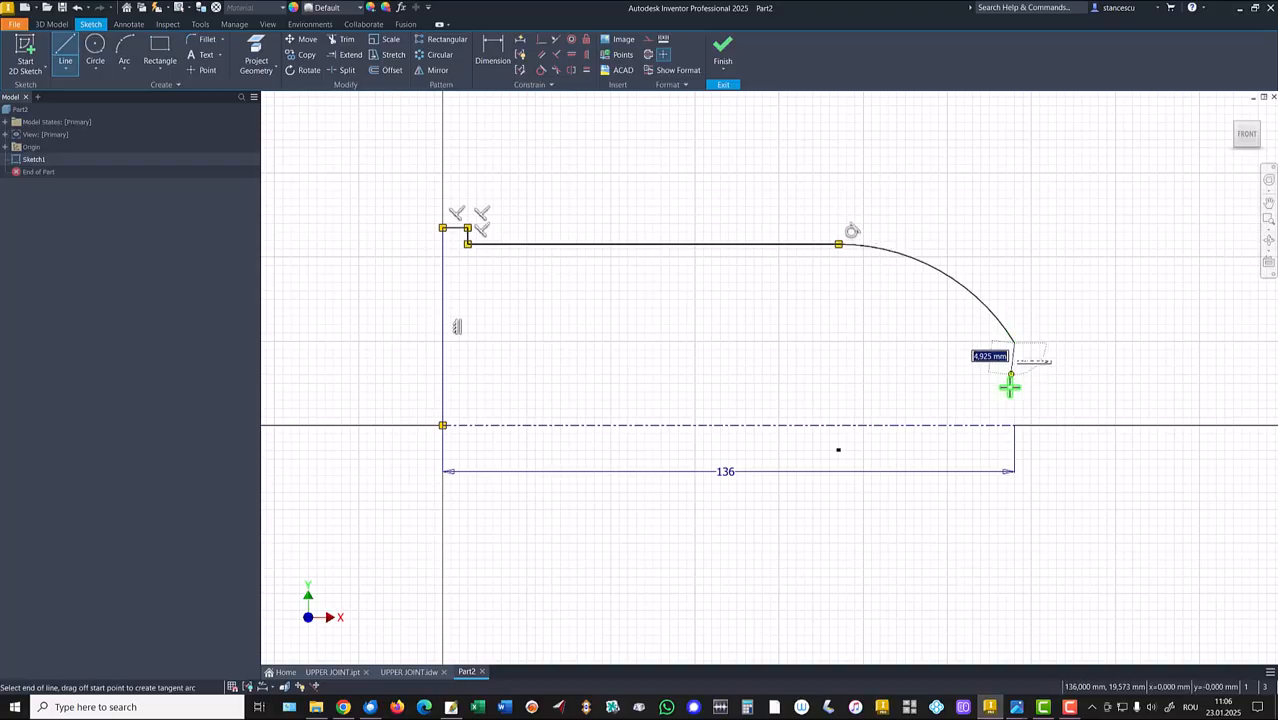
{"action": "left_click", "coordinate": [1014, 425]}
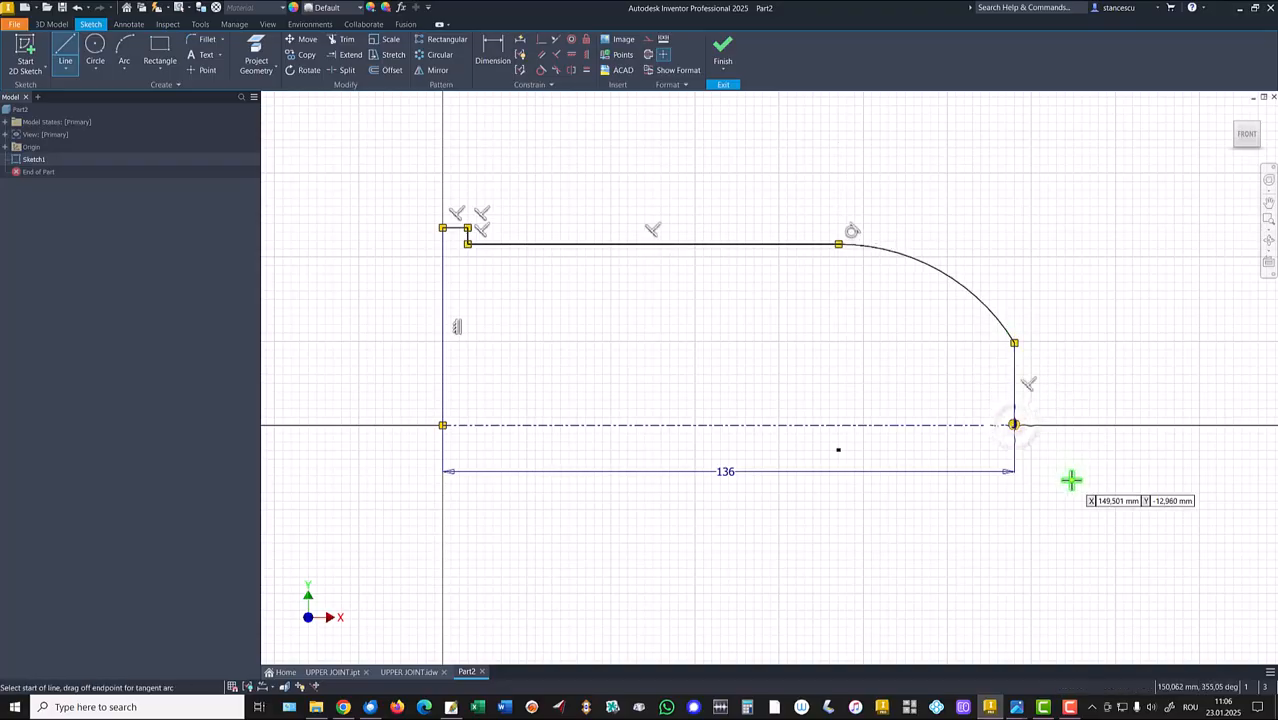
{"action": "key", "text": "Escape"}
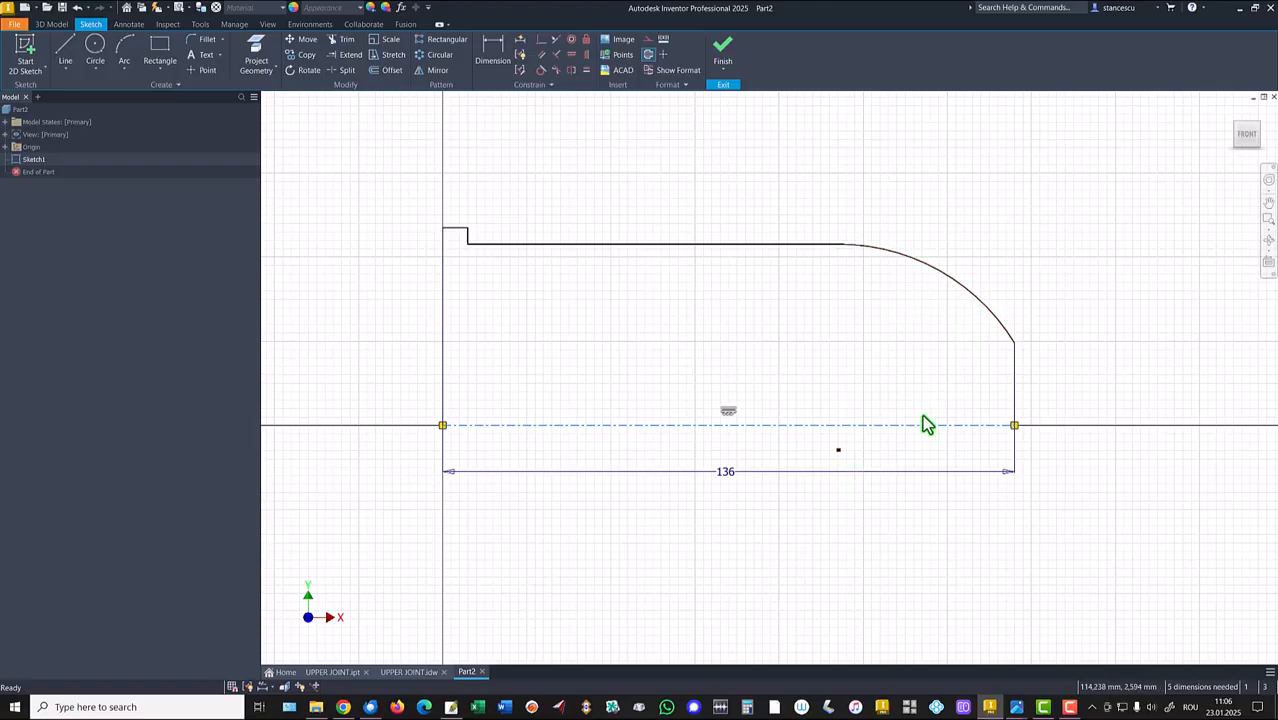
Constrain the arc's center point to lie on the centerline, after comparing with the drawing.
{"action": "left_click", "coordinate": [404, 672]}
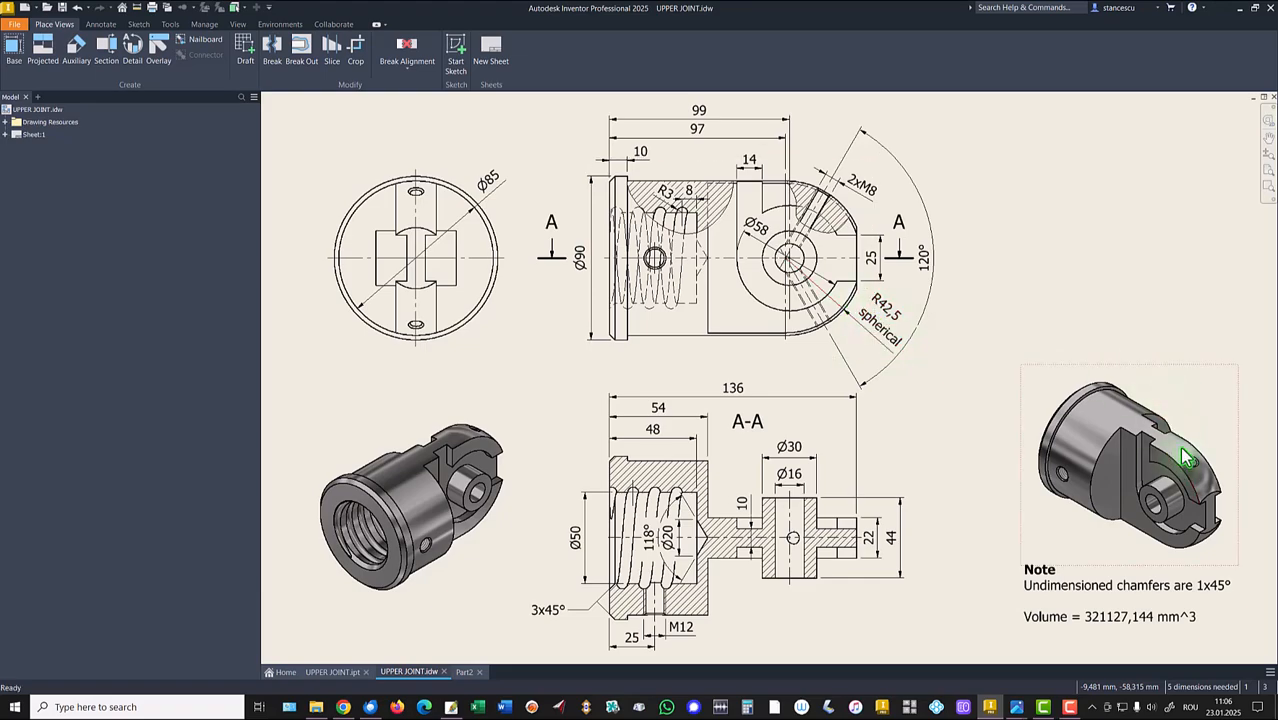
{"action": "left_click", "coordinate": [466, 672]}
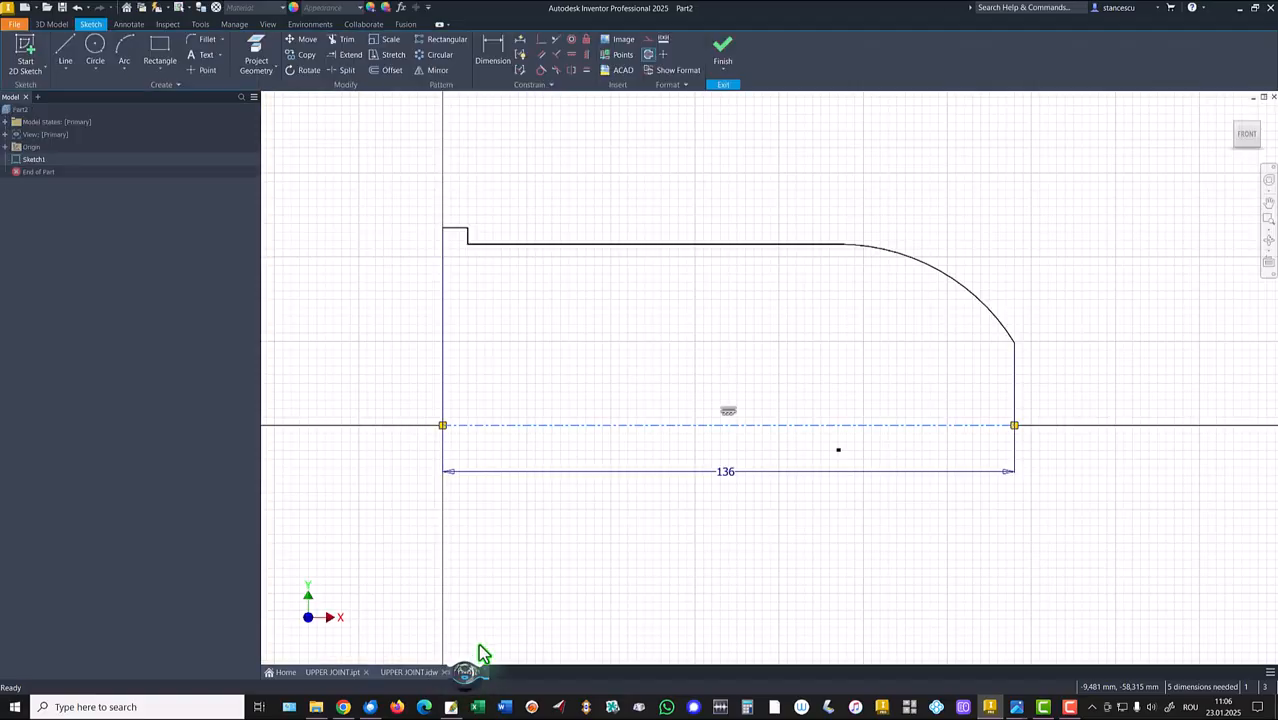
{"action": "left_click", "coordinate": [542, 42]}
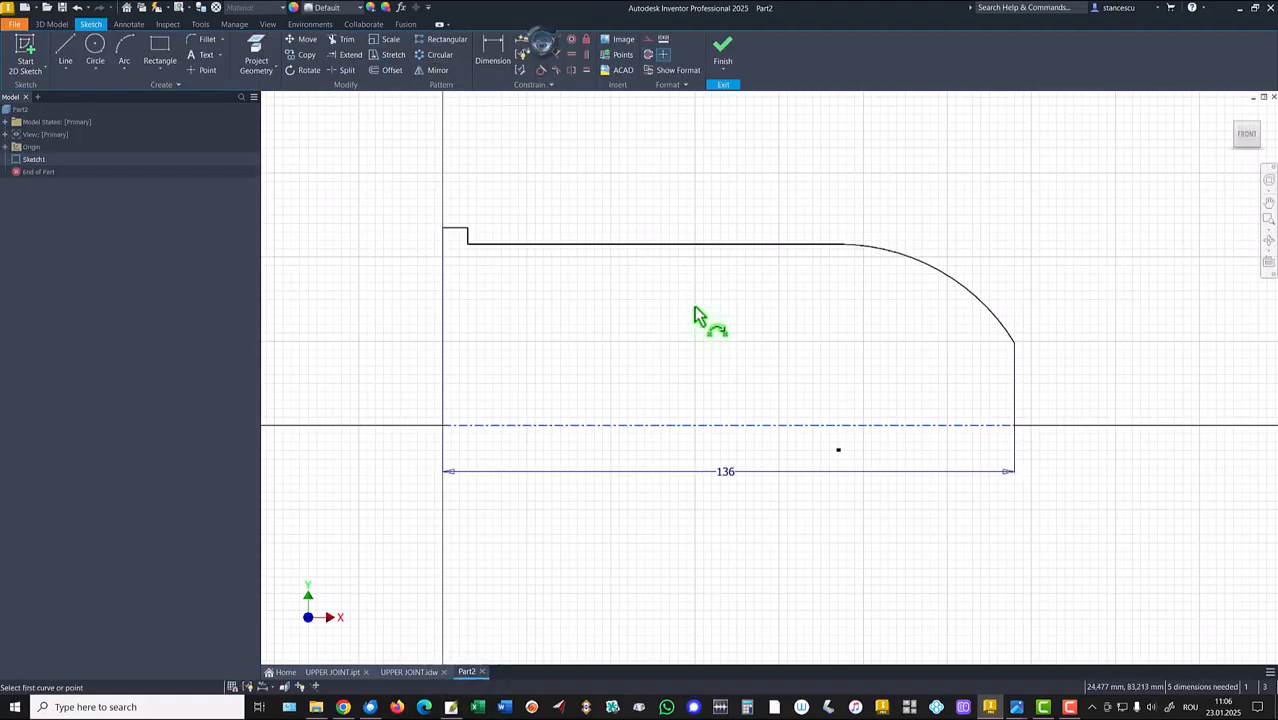
{"action": "left_click", "coordinate": [840, 453]}
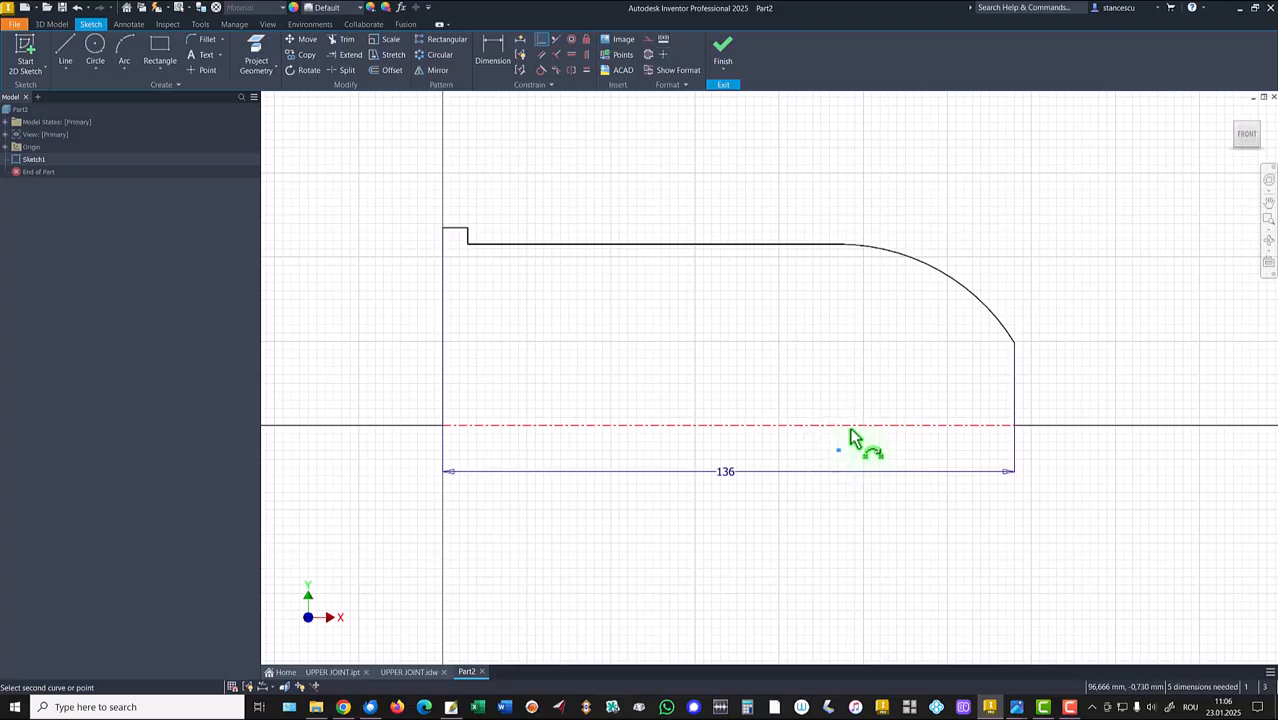
{"action": "left_click", "coordinate": [849, 426]}
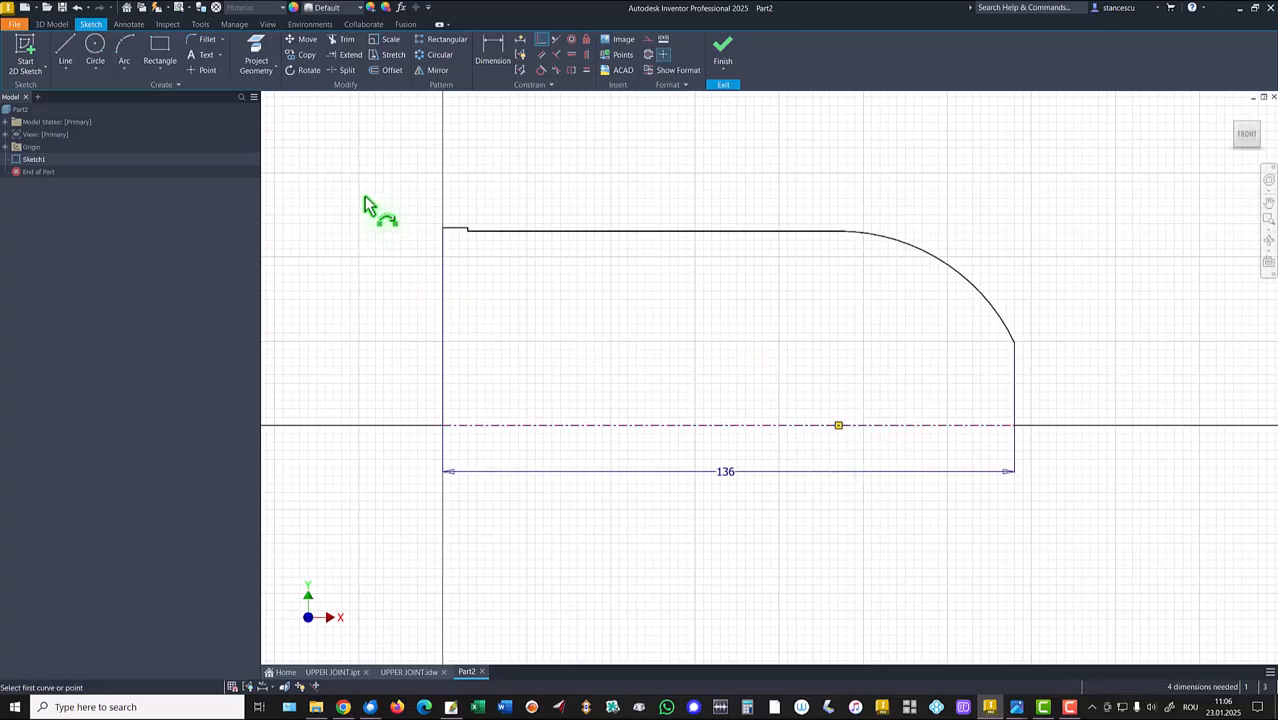
Dimension the long top line about the centerline as a diameter of 85.
{"action": "left_click", "coordinate": [490, 47]}
{"action": "left_click", "coordinate": [541, 231]}
{"action": "left_click", "coordinate": [519, 425]}
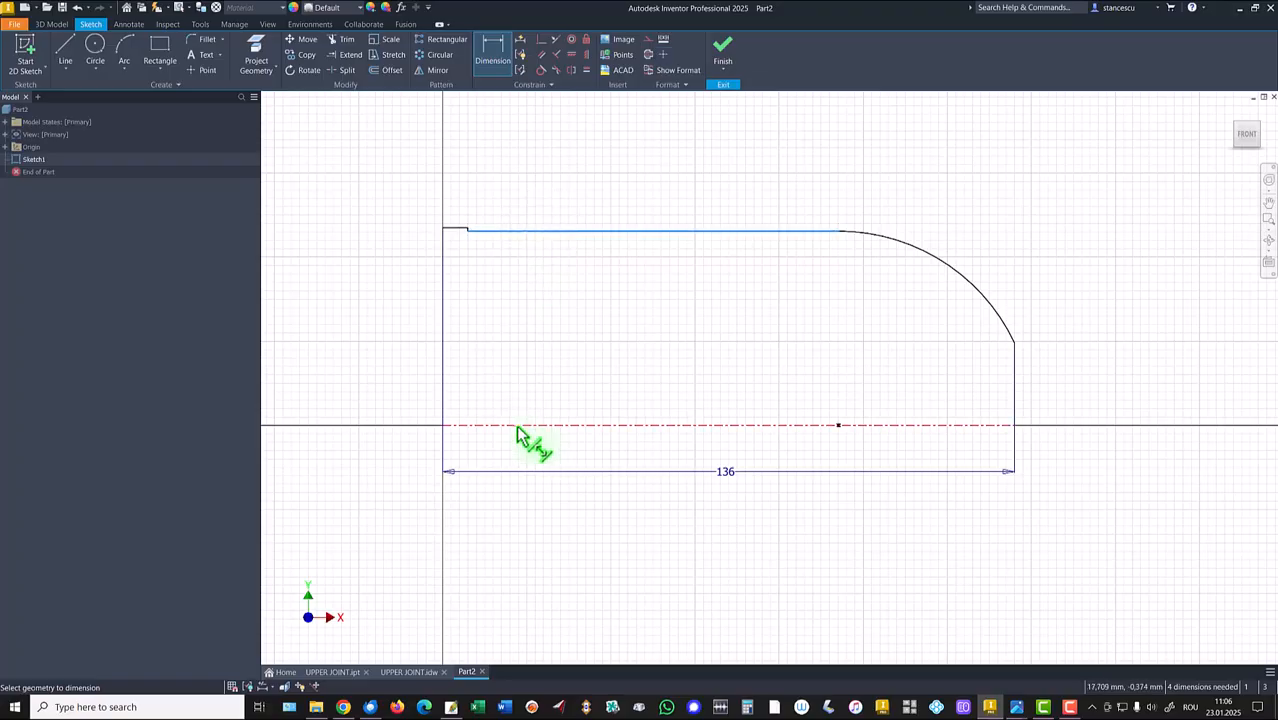
{"action": "left_click", "coordinate": [388, 382]}
{"action": "type", "text": "8"}
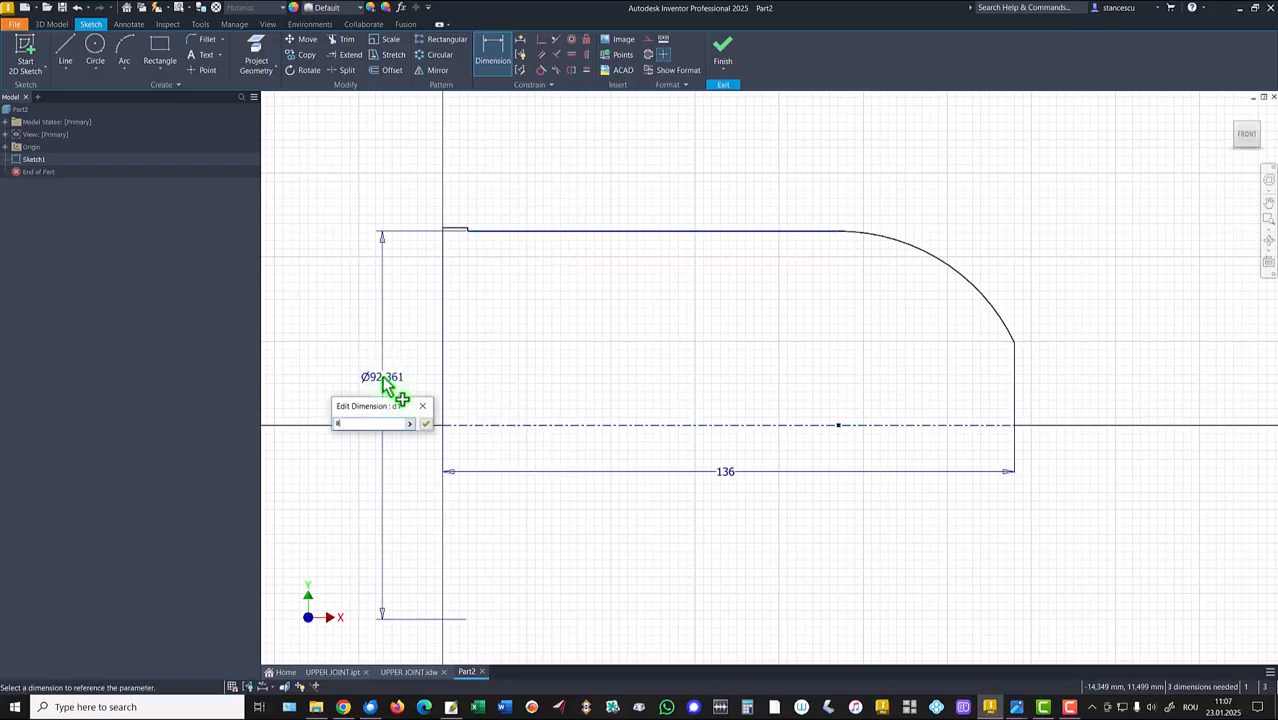
{"action": "type", "text": "5"}
{"action": "key", "text": "Return"}
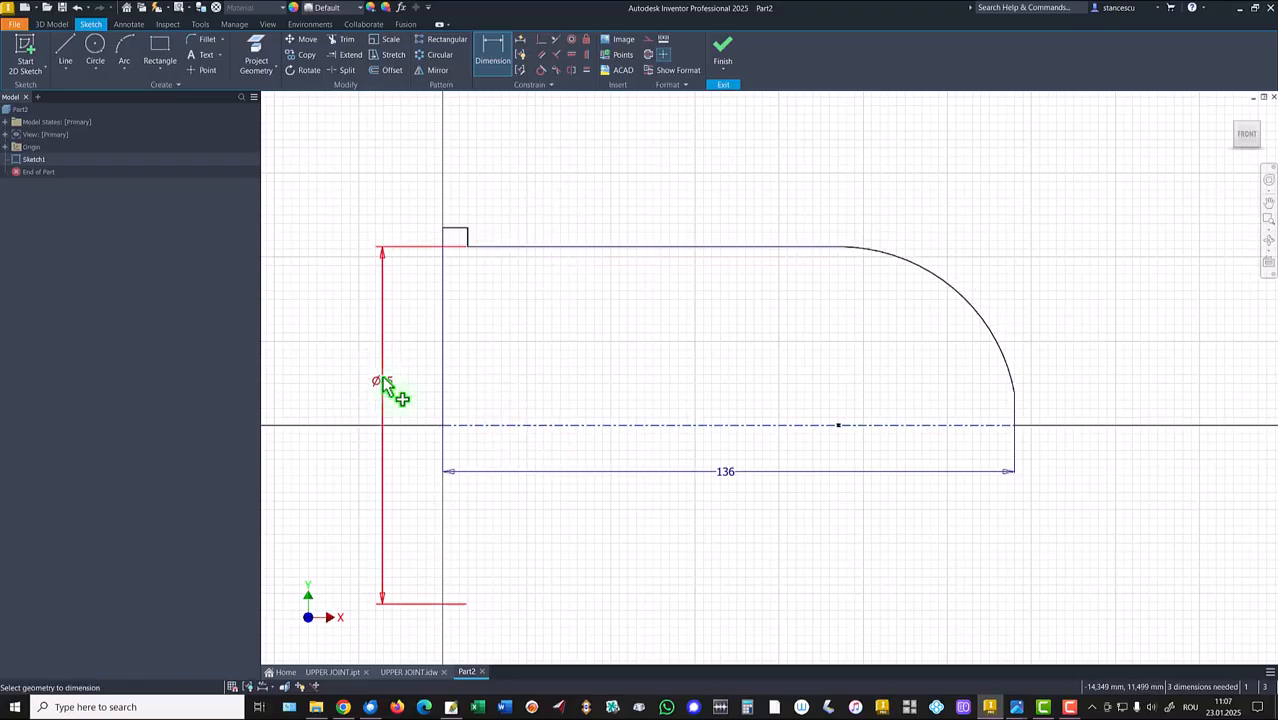
Dimension the flange's top edge about the centerline as a diameter of 90.
{"action": "left_click", "coordinate": [450, 230]}
{"action": "left_click", "coordinate": [466, 425]}
{"action": "left_click", "coordinate": [334, 402]}
{"action": "type", "text": "90"}
{"action": "key", "text": "Return"}
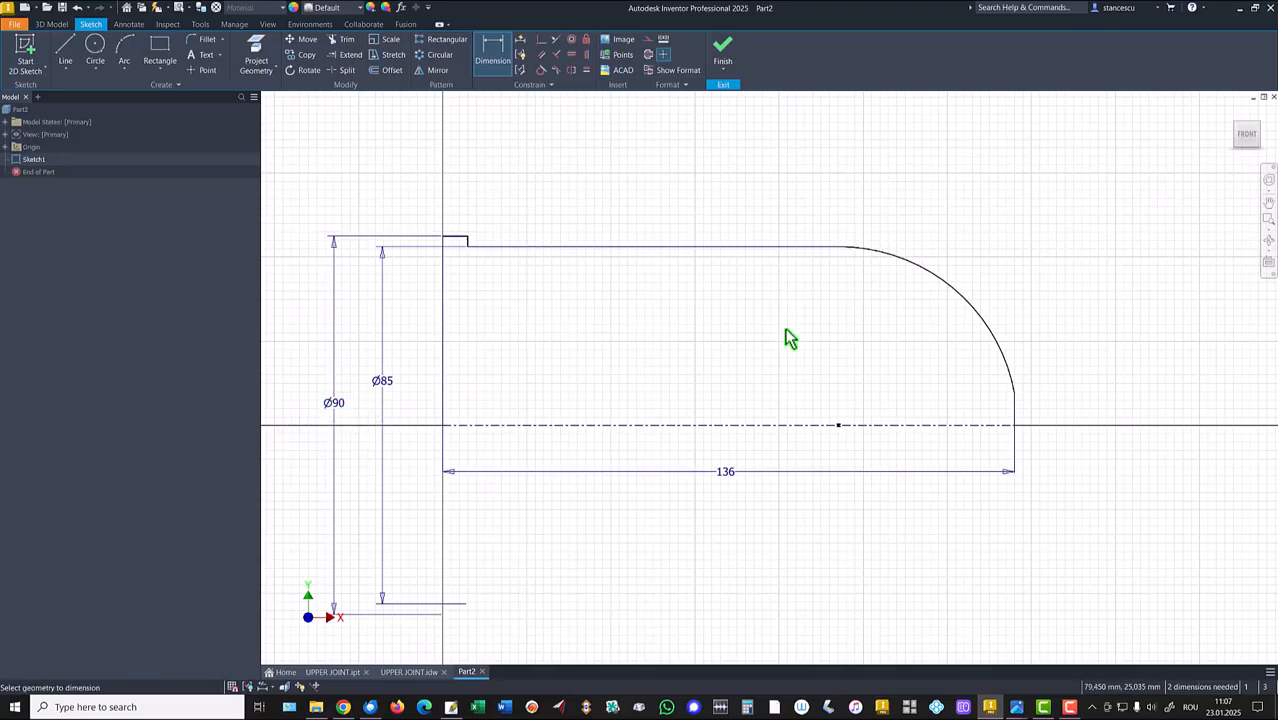
Dimension the distance from the left edge to the arc's center as 97.
{"action": "left_click", "coordinate": [840, 427]}
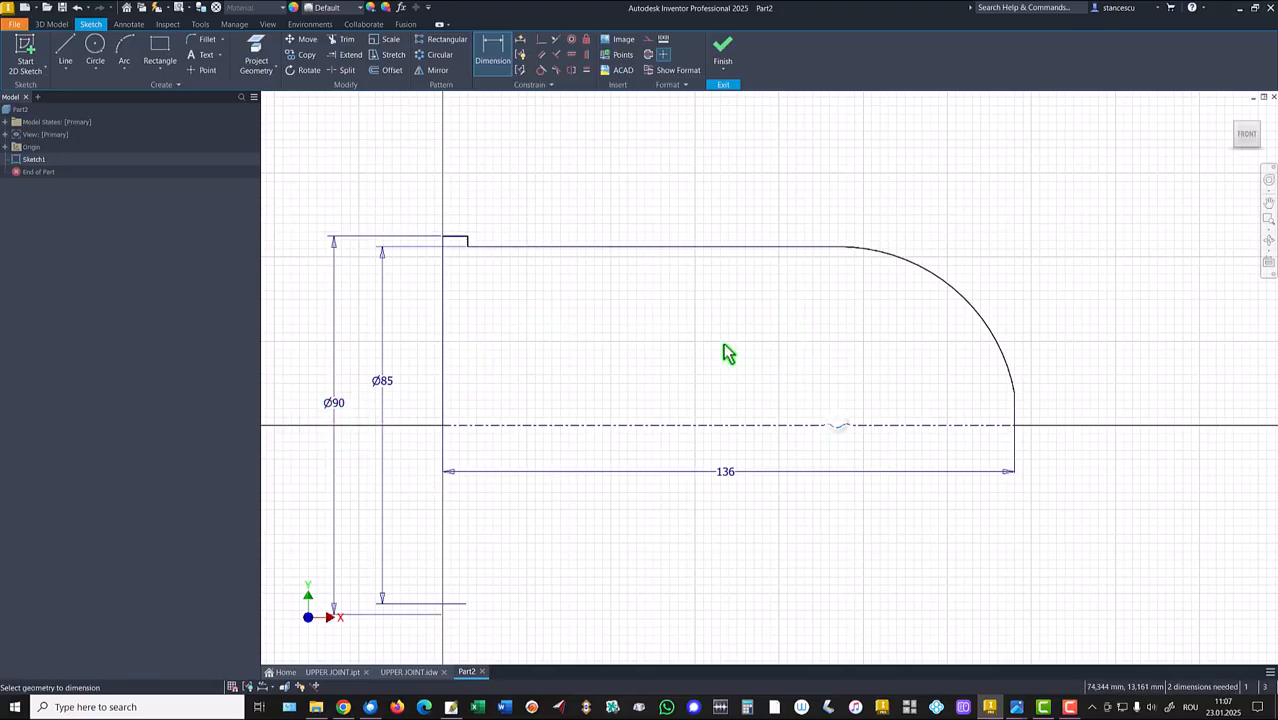
{"action": "left_click", "coordinate": [448, 330]}
{"action": "left_click", "coordinate": [603, 178]}
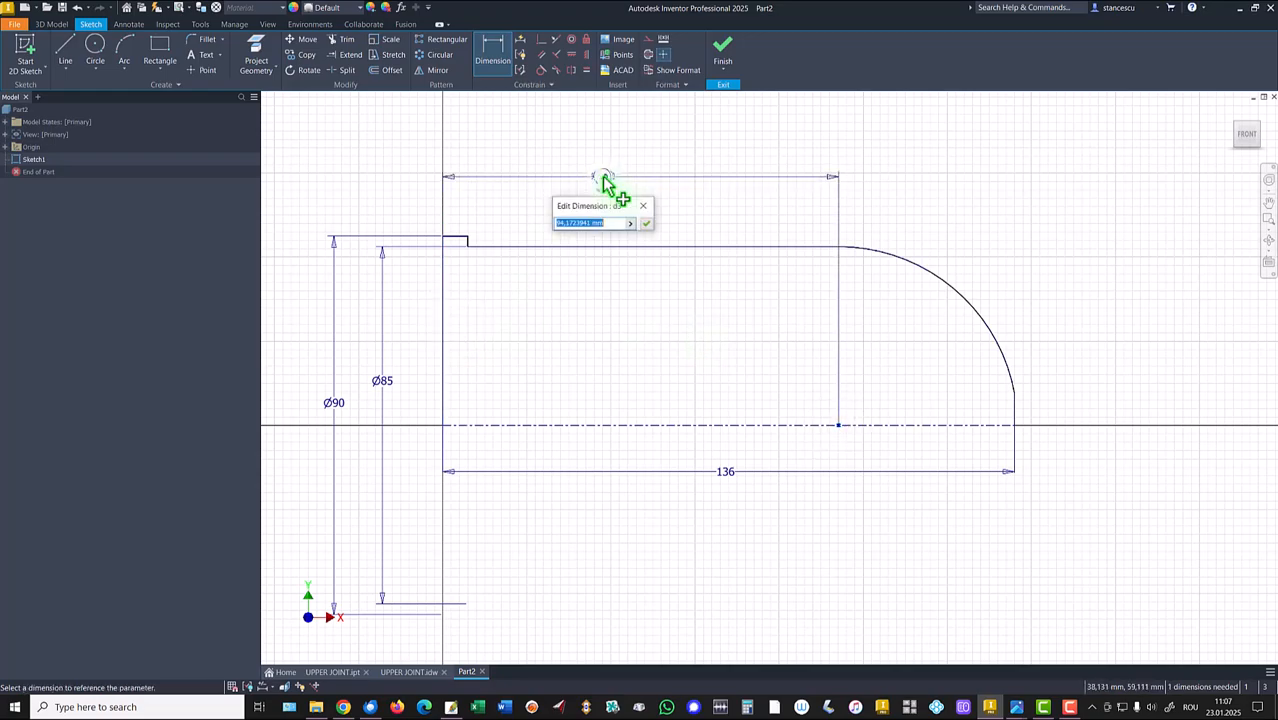
{"action": "type", "text": "97"}
{"action": "key", "text": "Return"}
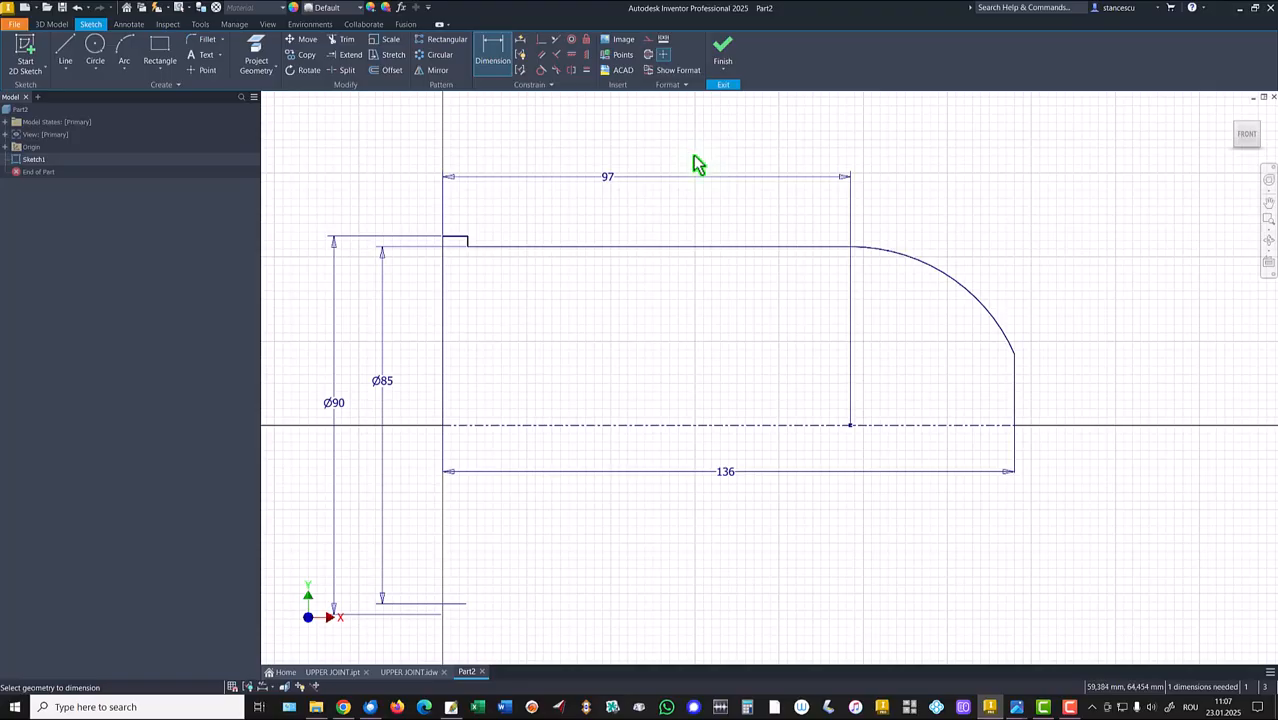
Set the flange step width from the left edge to 10.
{"action": "left_click", "coordinate": [463, 245]}
{"action": "left_click", "coordinate": [468, 220]}
{"action": "type", "text": "1"}
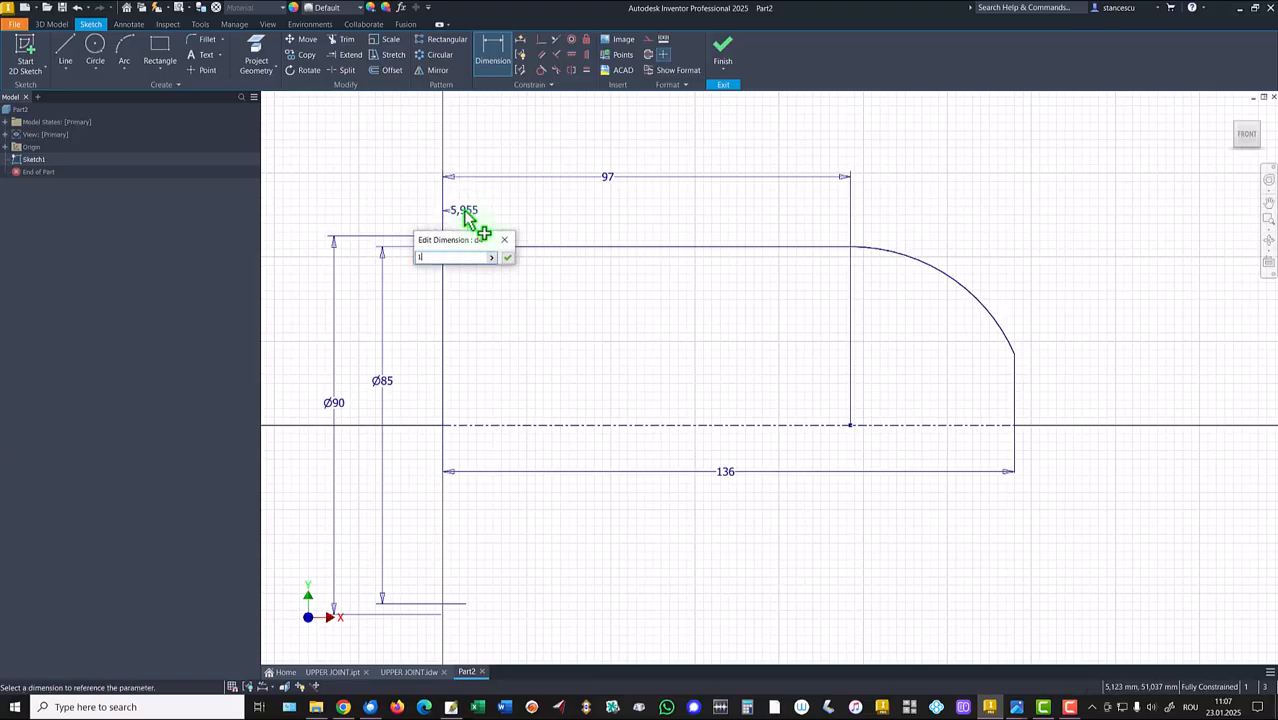
{"action": "type", "text": "0"}
{"action": "key", "text": "Return"}
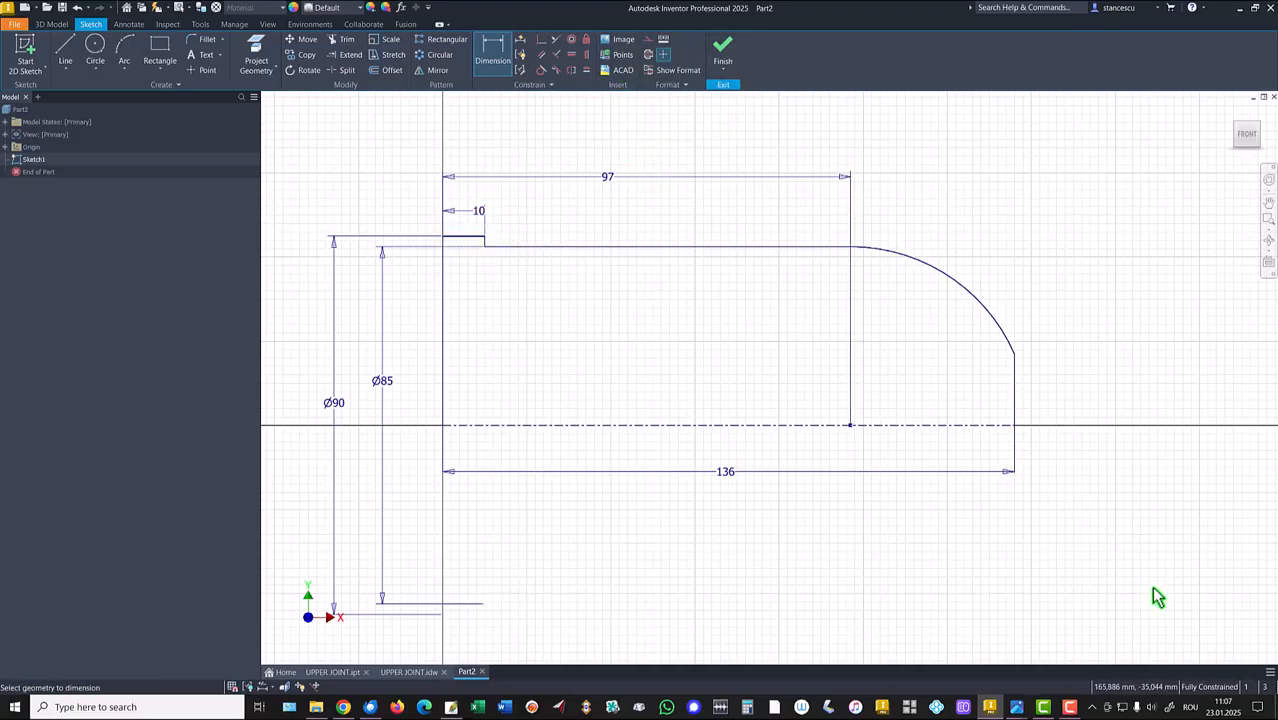
Finish the sketch and revolve the profile a full 360 degrees around the centerline.
{"action": "left_click", "coordinate": [722, 50]}
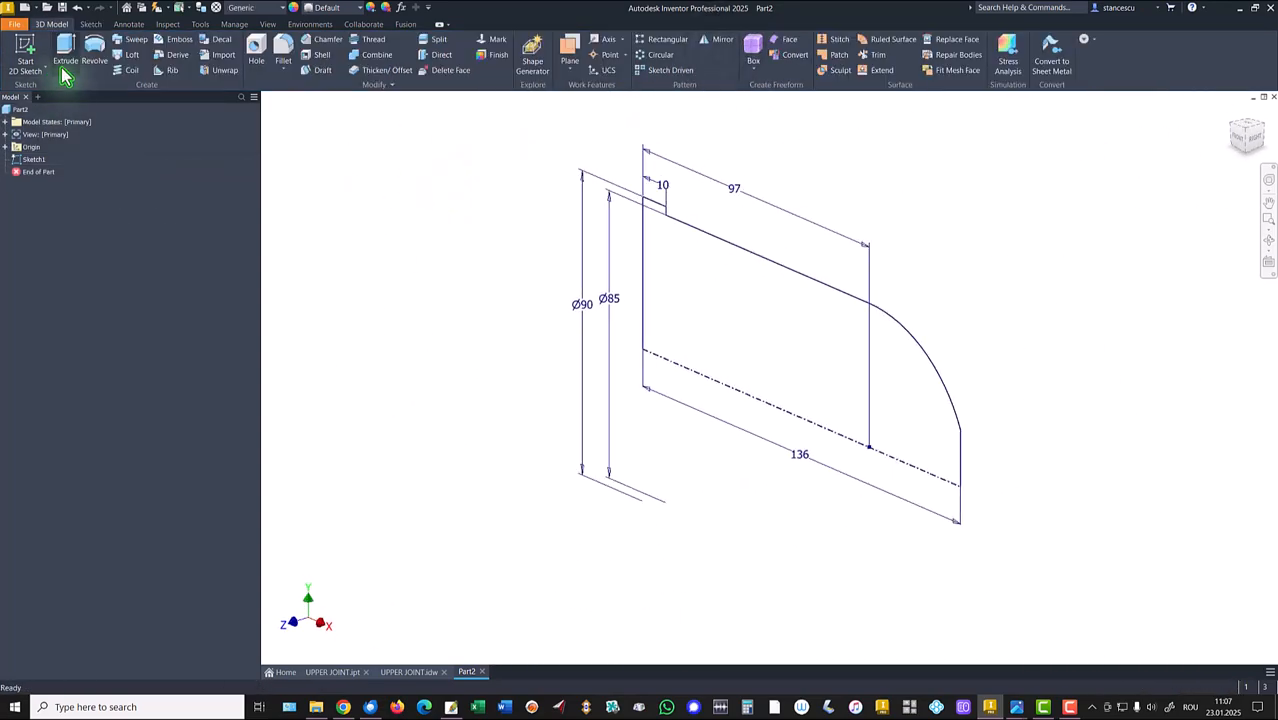
{"action": "left_click", "coordinate": [94, 50]}
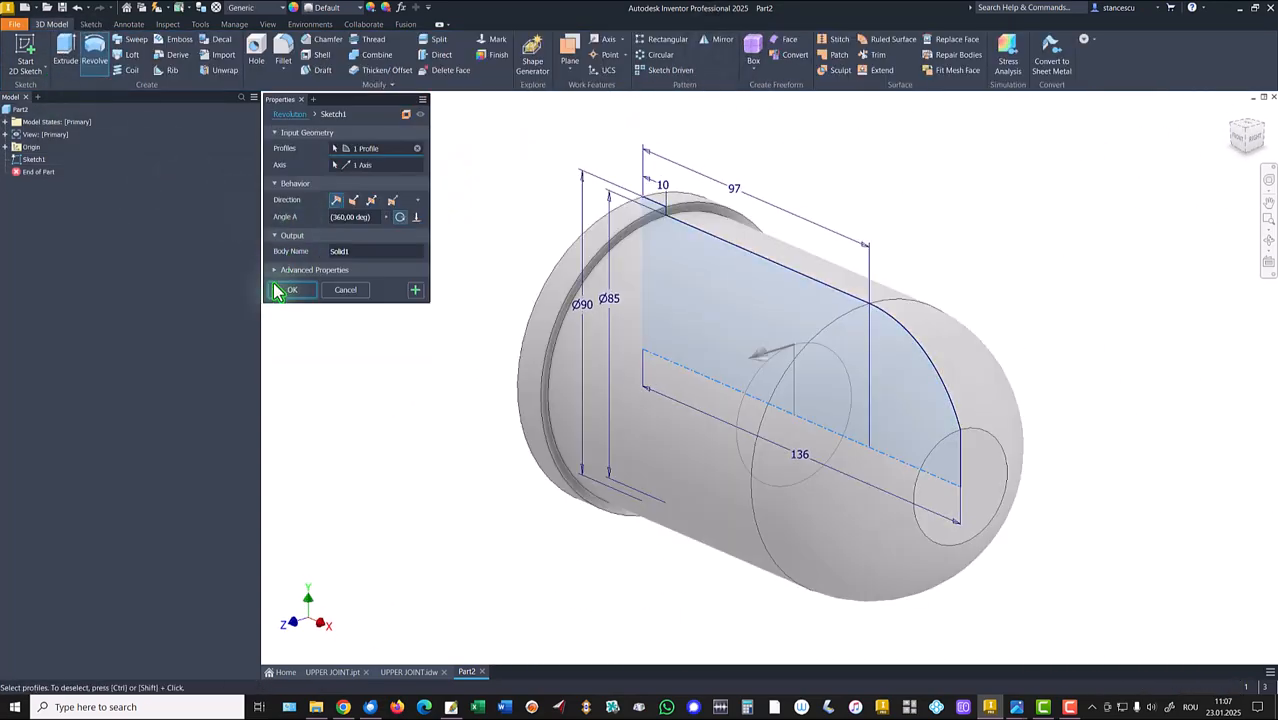
{"action": "left_click", "coordinate": [288, 290]}
{"action": "key", "text": "F6"}
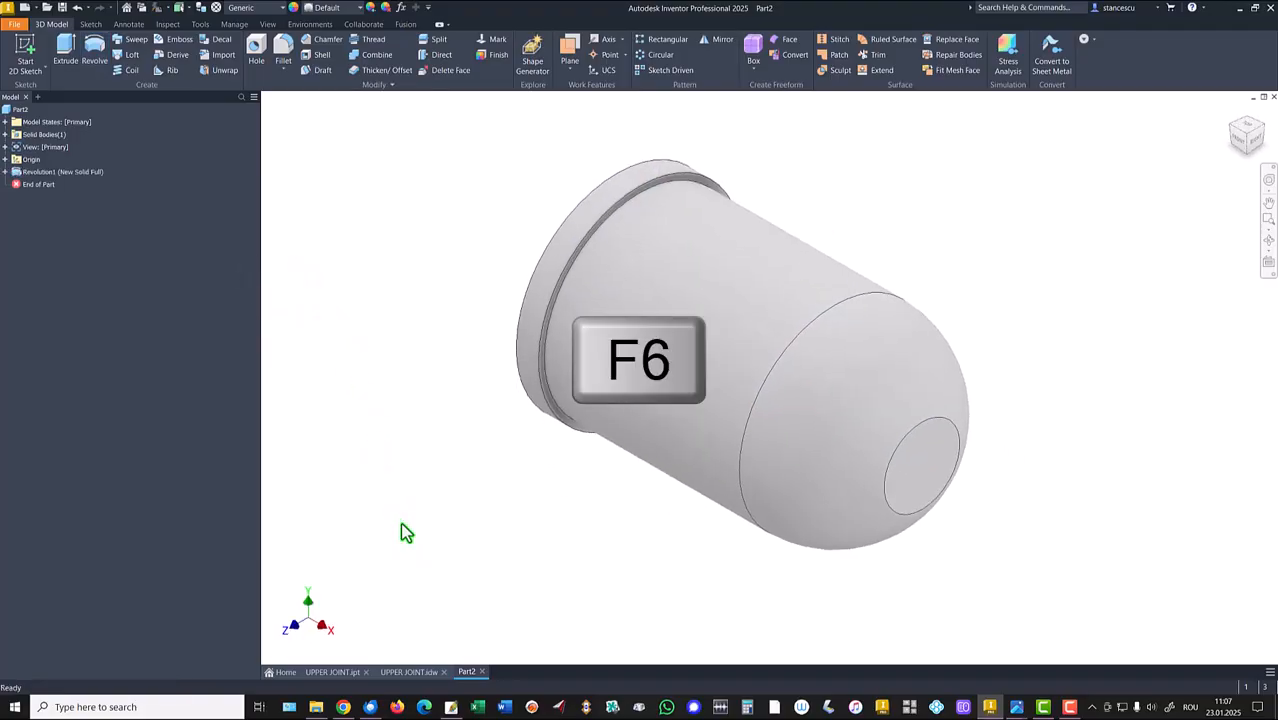
Switch to the UPPER JOINT drawing to check the section dimensions, then return to the part.
{"action": "left_click", "coordinate": [420, 672]}
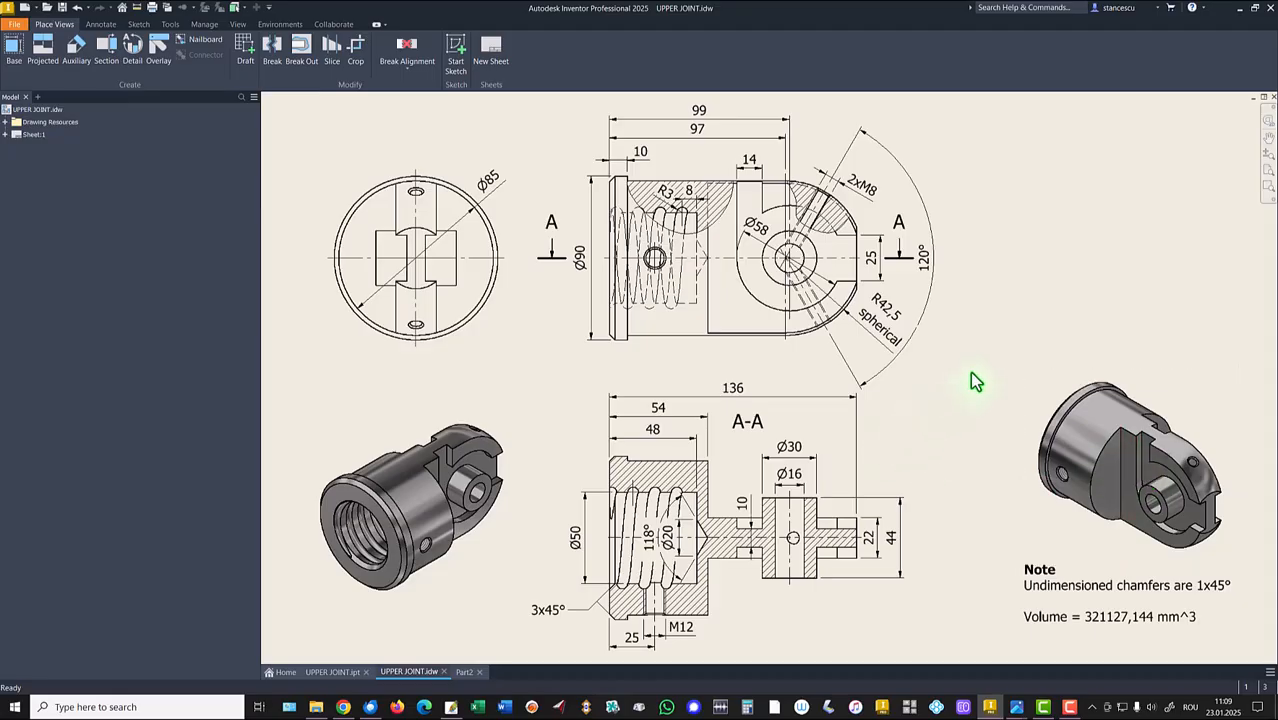
{"action": "left_click", "coordinate": [664, 413]}
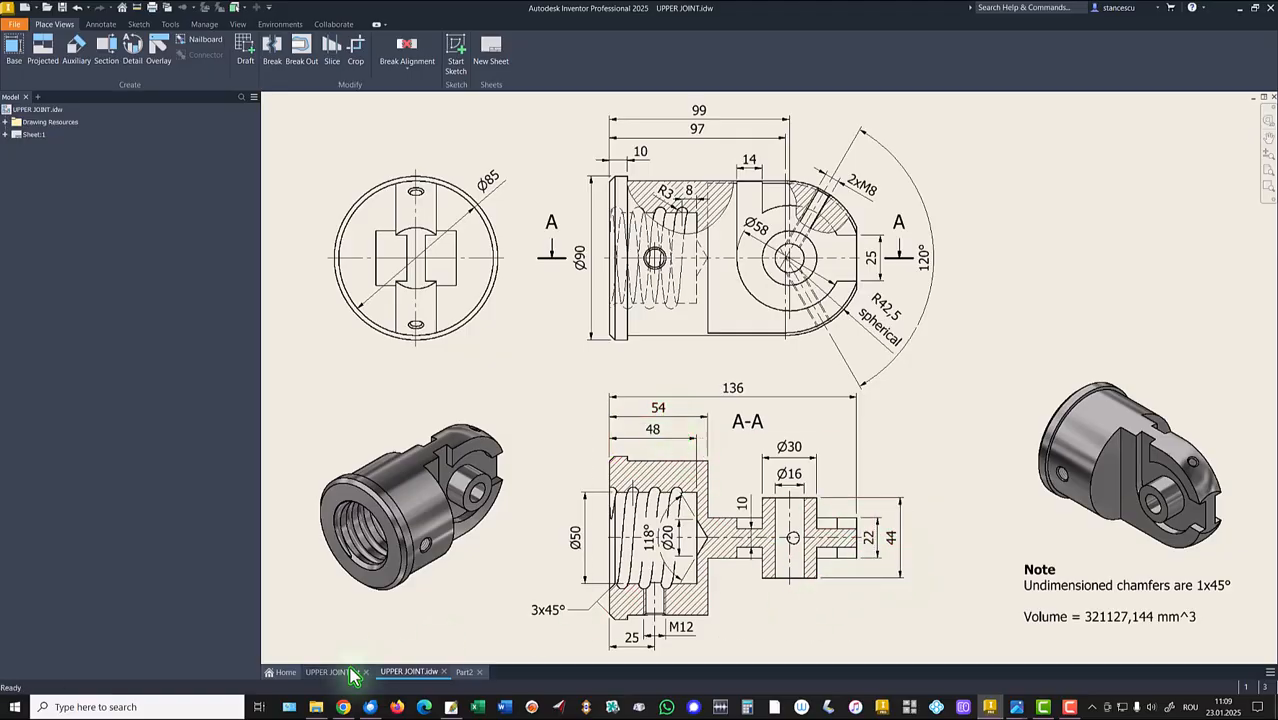
{"action": "left_click", "coordinate": [465, 672]}
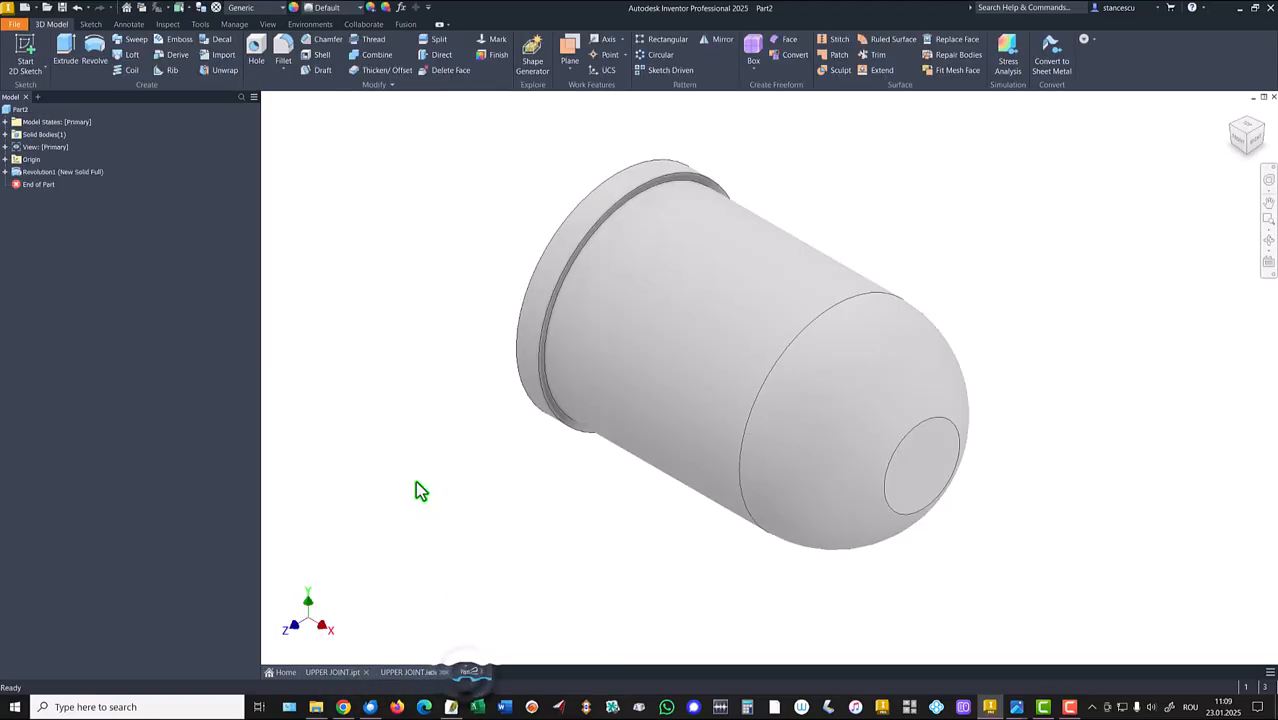
Start a sketch on the XZ origin plane and project the revolved body's outline edges into it.
{"action": "left_click", "coordinate": [5, 160]}
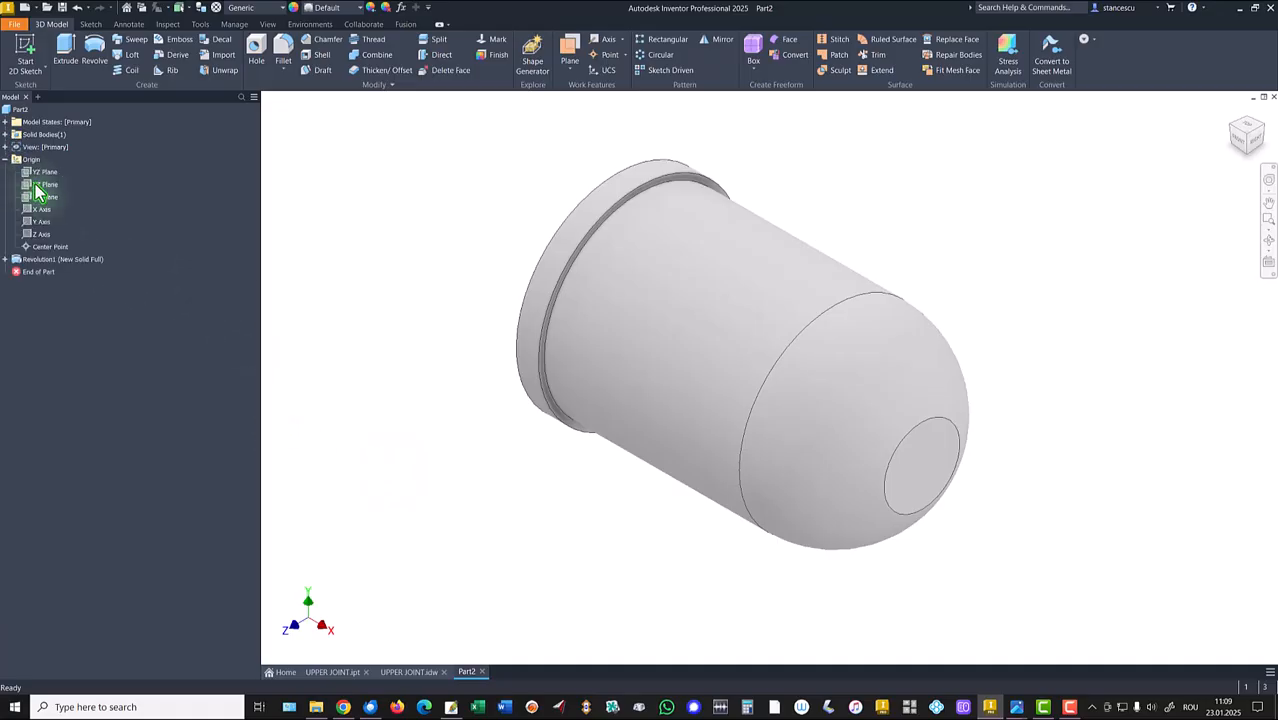
{"action": "left_click", "coordinate": [44, 185]}
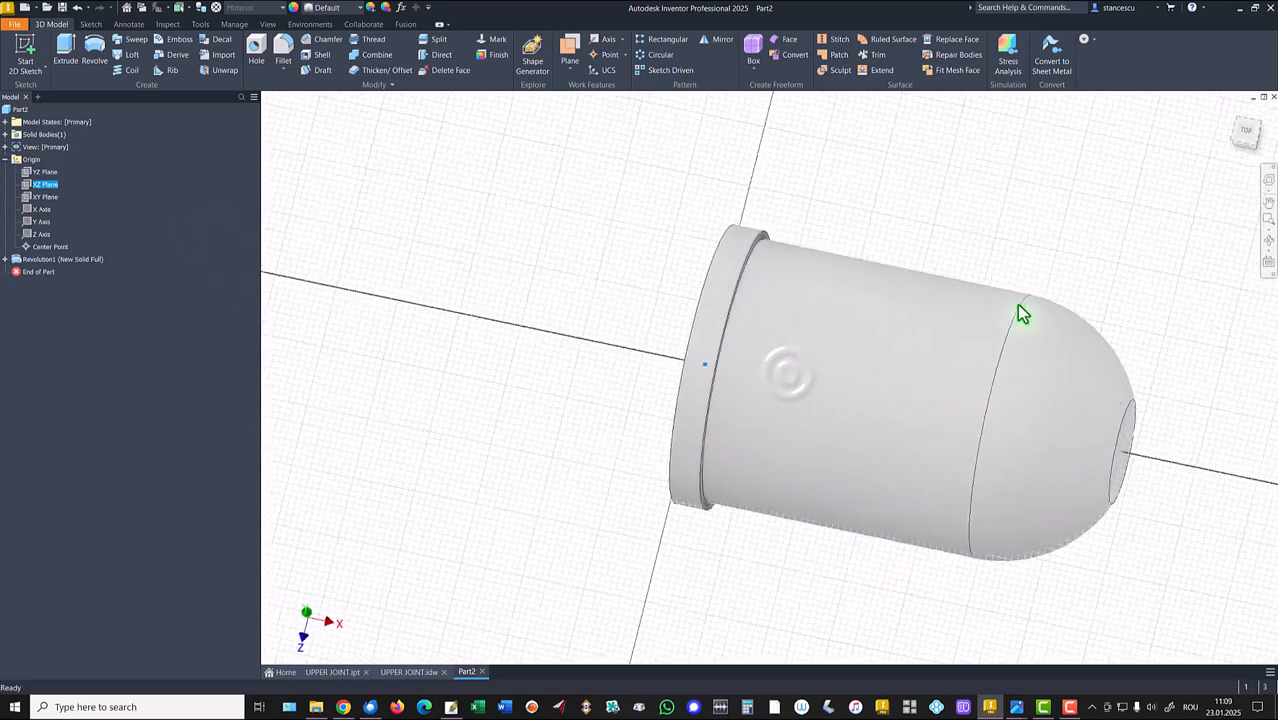
{"action": "middle_click", "coordinate": [973, 162]}
{"action": "middle_click", "coordinate": [973, 162]}
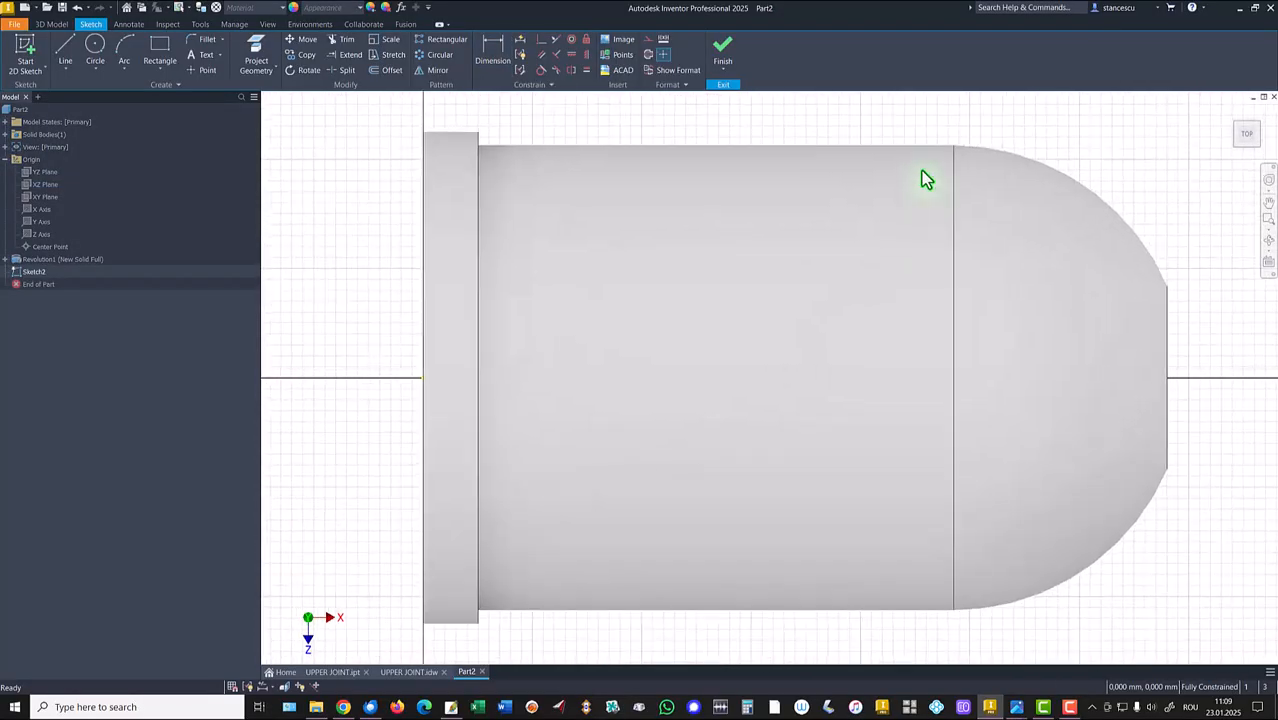
{"action": "key", "text": "F7"}
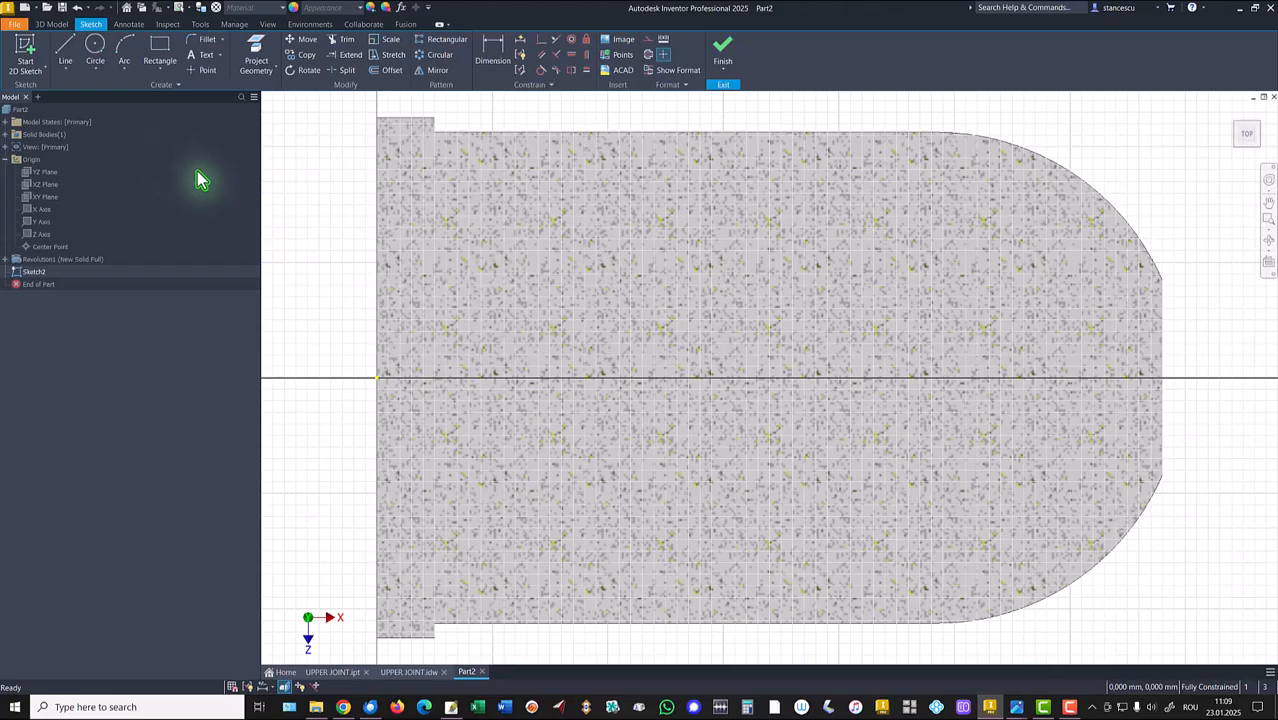
{"action": "left_click", "coordinate": [256, 55]}
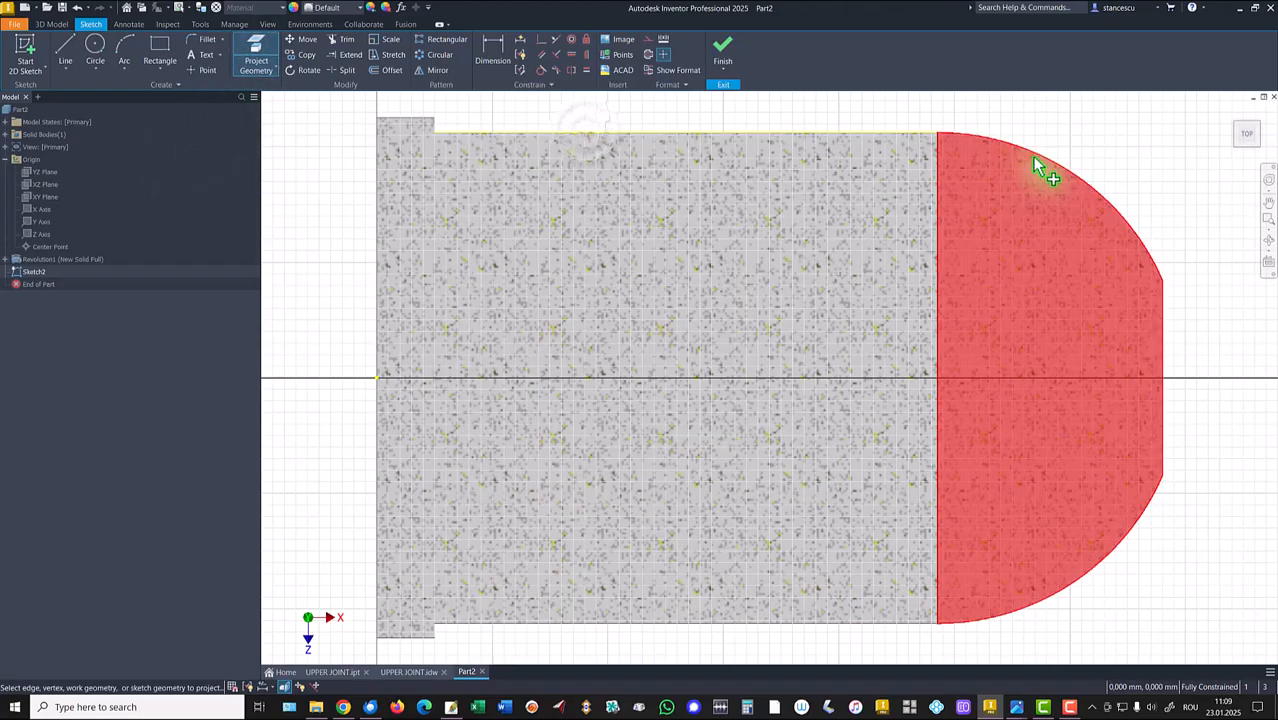
{"action": "left_click", "coordinate": [1160, 300]}
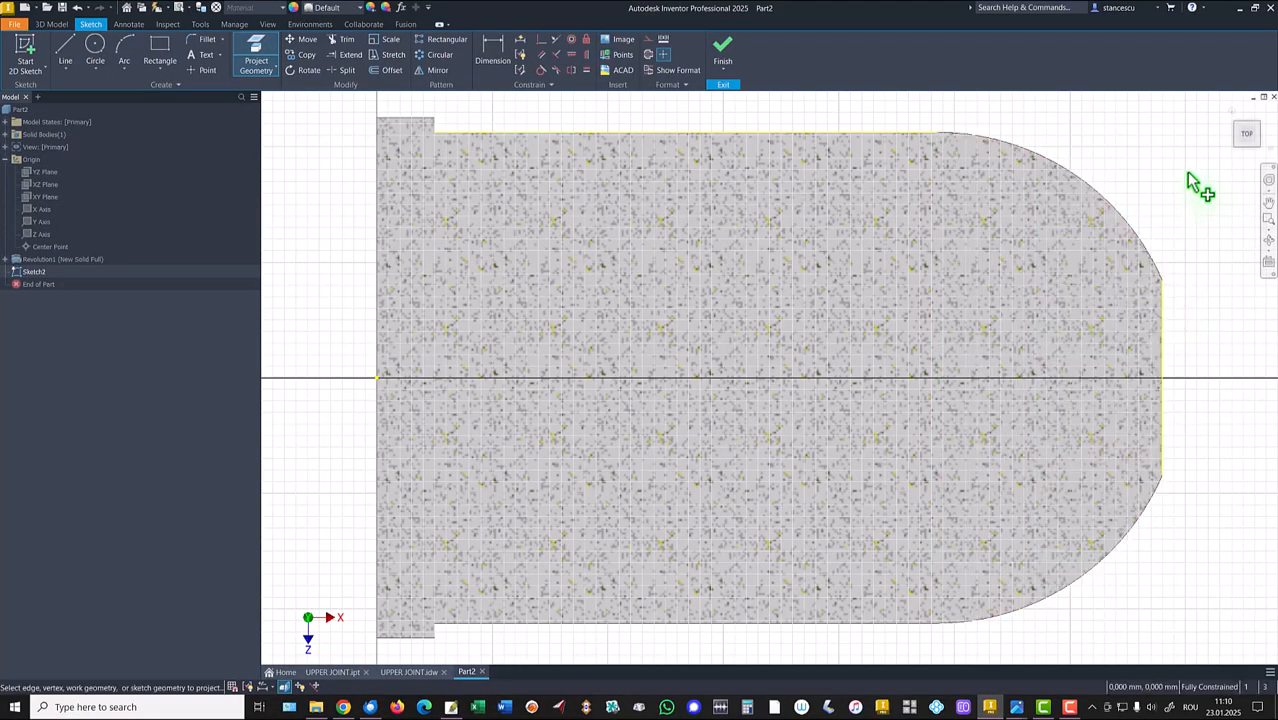
{"action": "left_click", "coordinate": [1103, 200]}
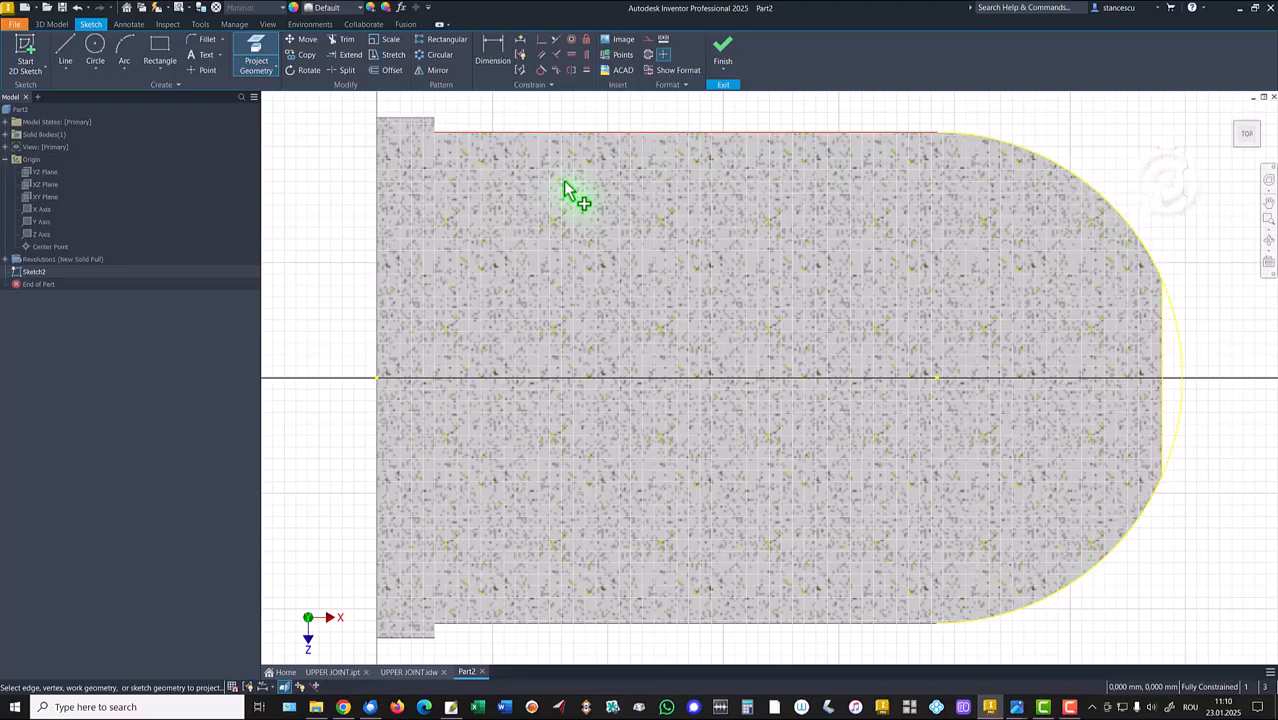
Draw two L-shaped lines from the top and bottom edges across to the rounded end, outlining the slot.
{"action": "left_click", "coordinate": [66, 55]}
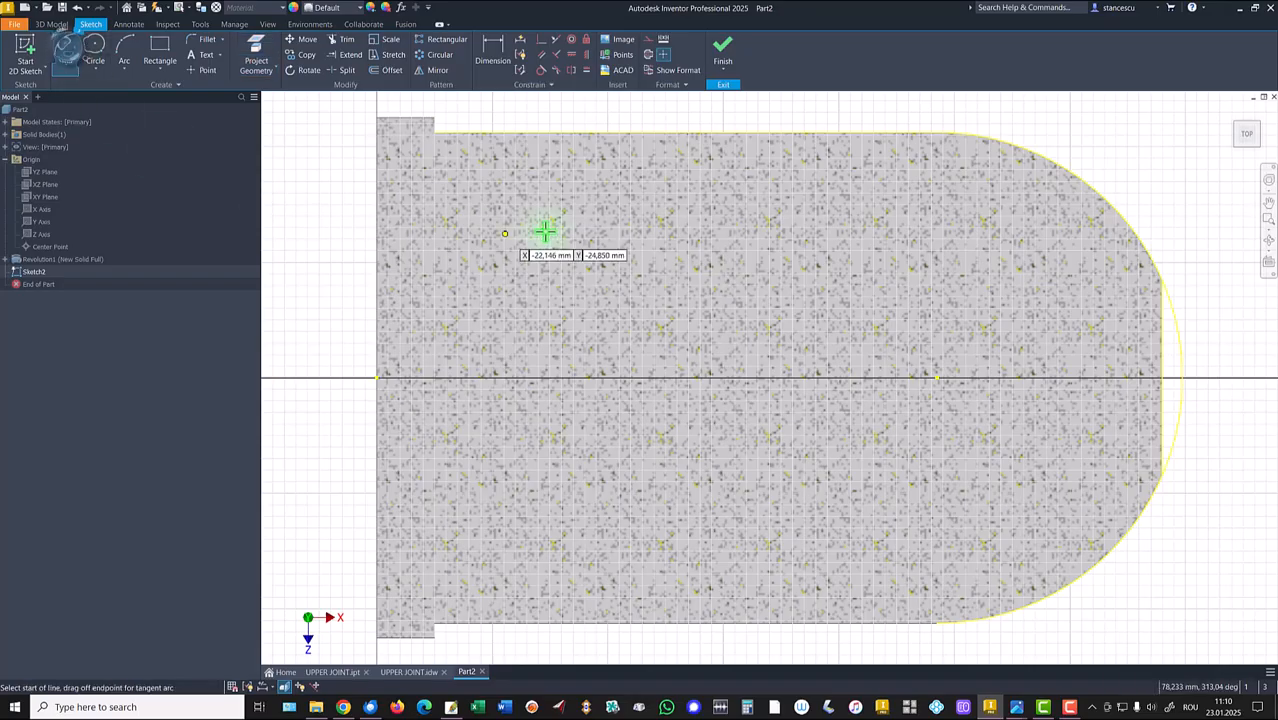
{"action": "left_click", "coordinate": [618, 134]}
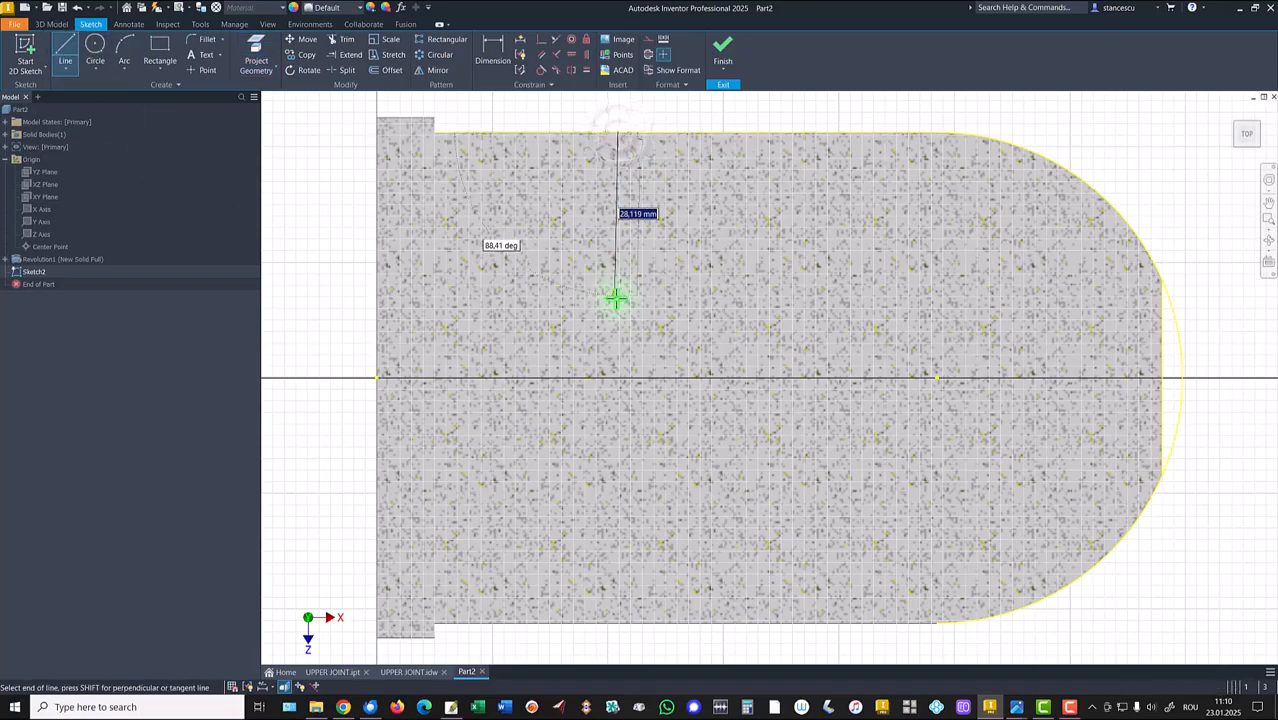
{"action": "left_click", "coordinate": [618, 309]}
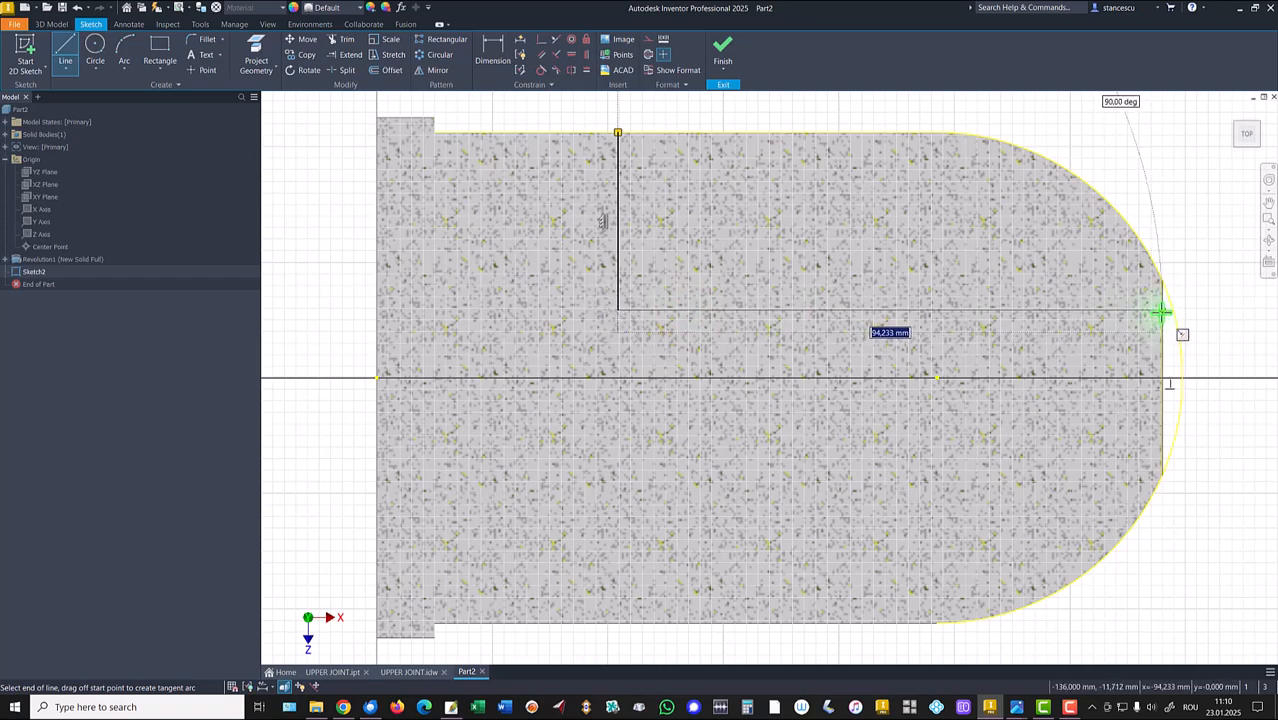
{"action": "double_click", "coordinate": [1161, 311]}
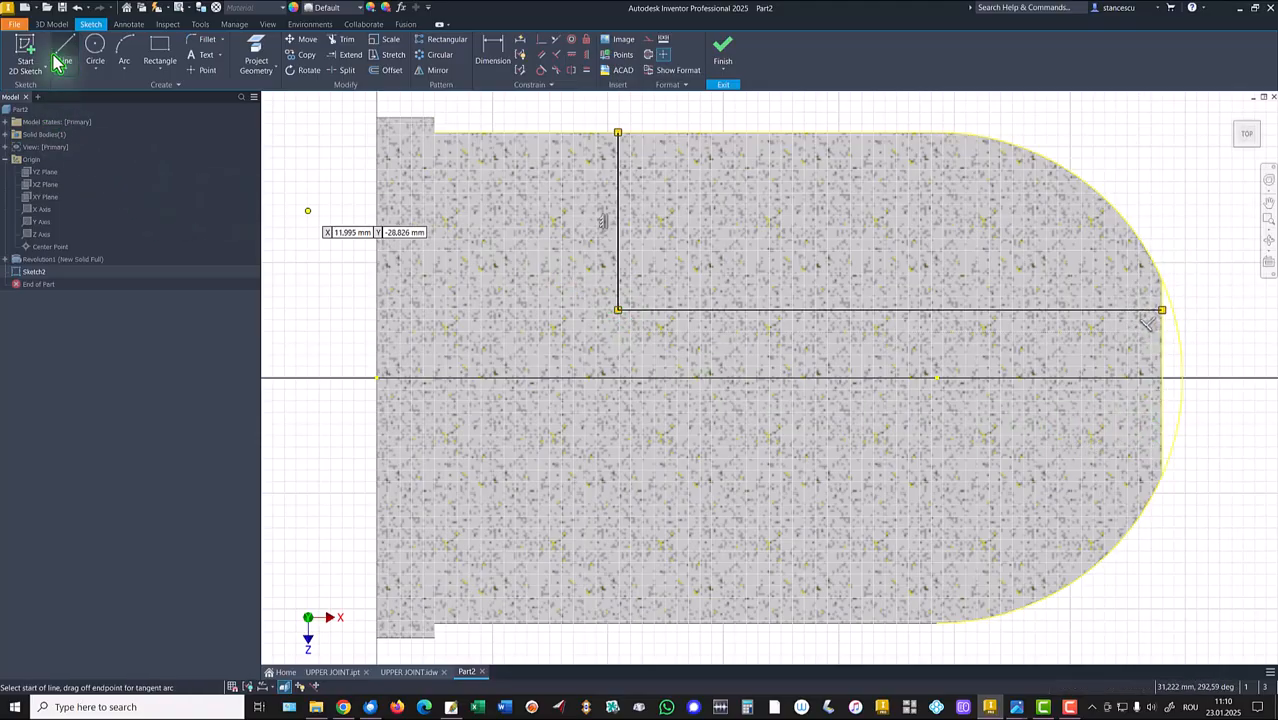
{"action": "left_click", "coordinate": [640, 621]}
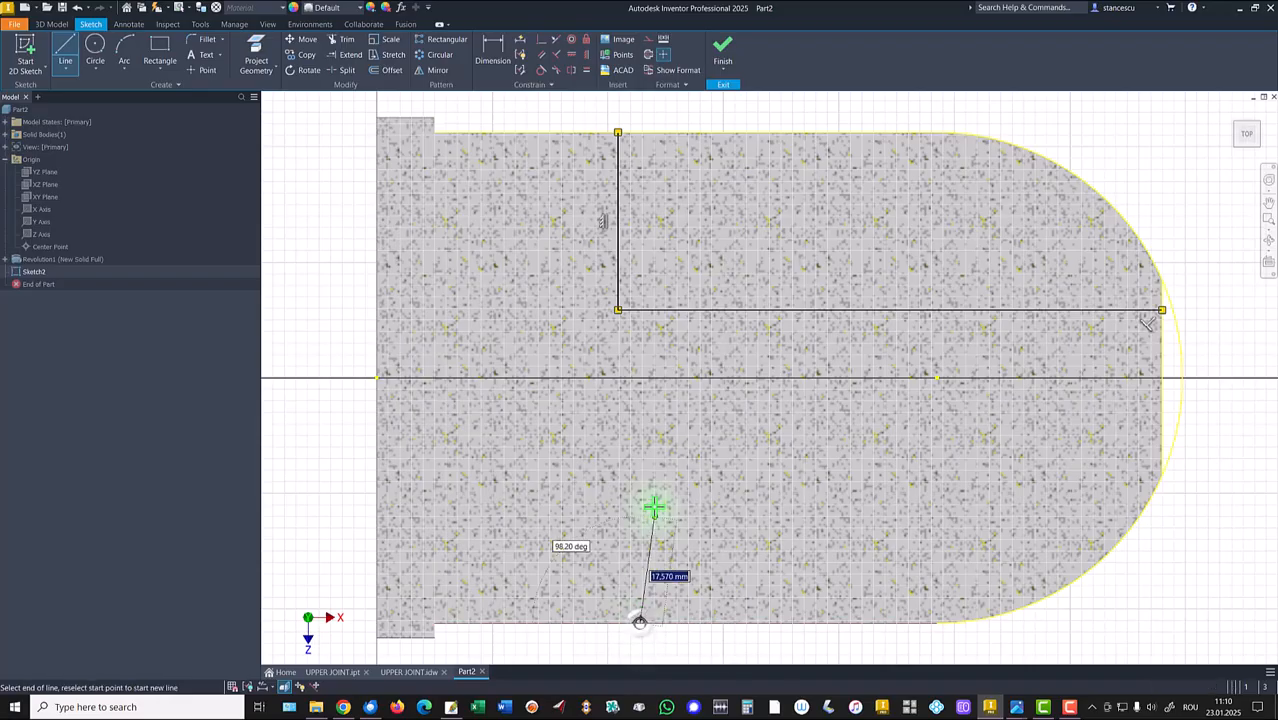
{"action": "left_click", "coordinate": [640, 438]}
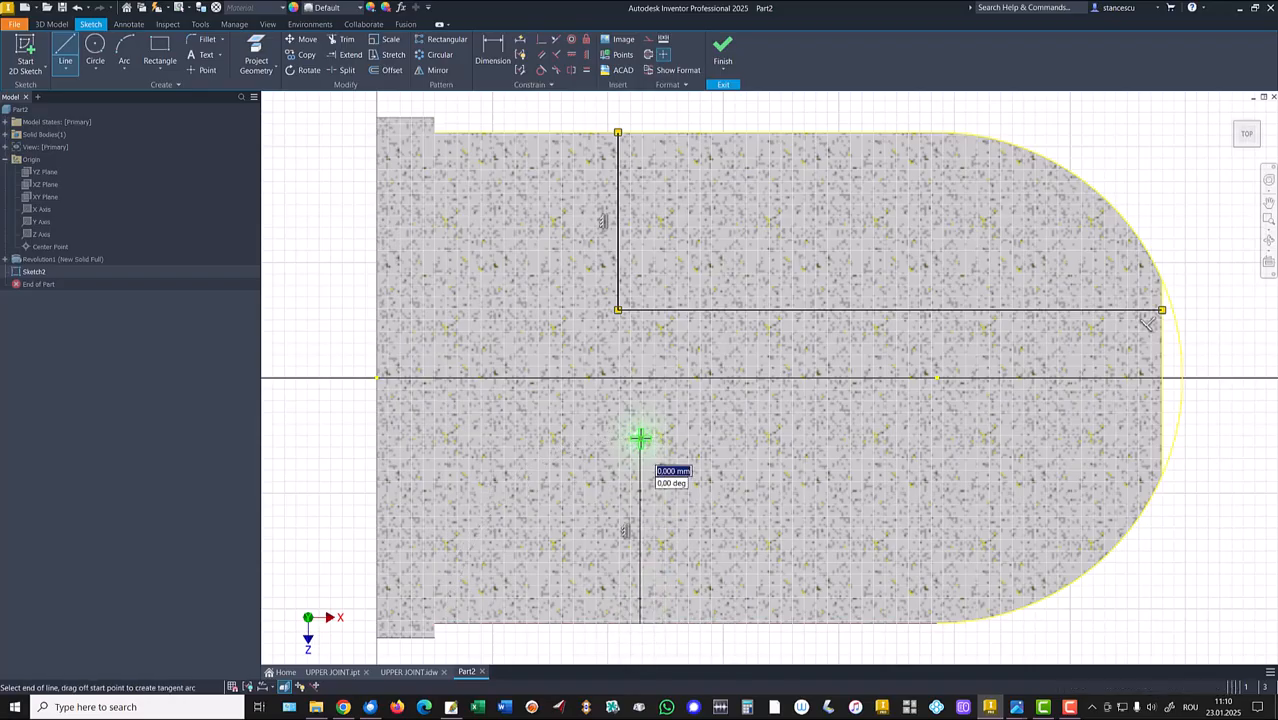
{"action": "left_click", "coordinate": [1161, 437]}
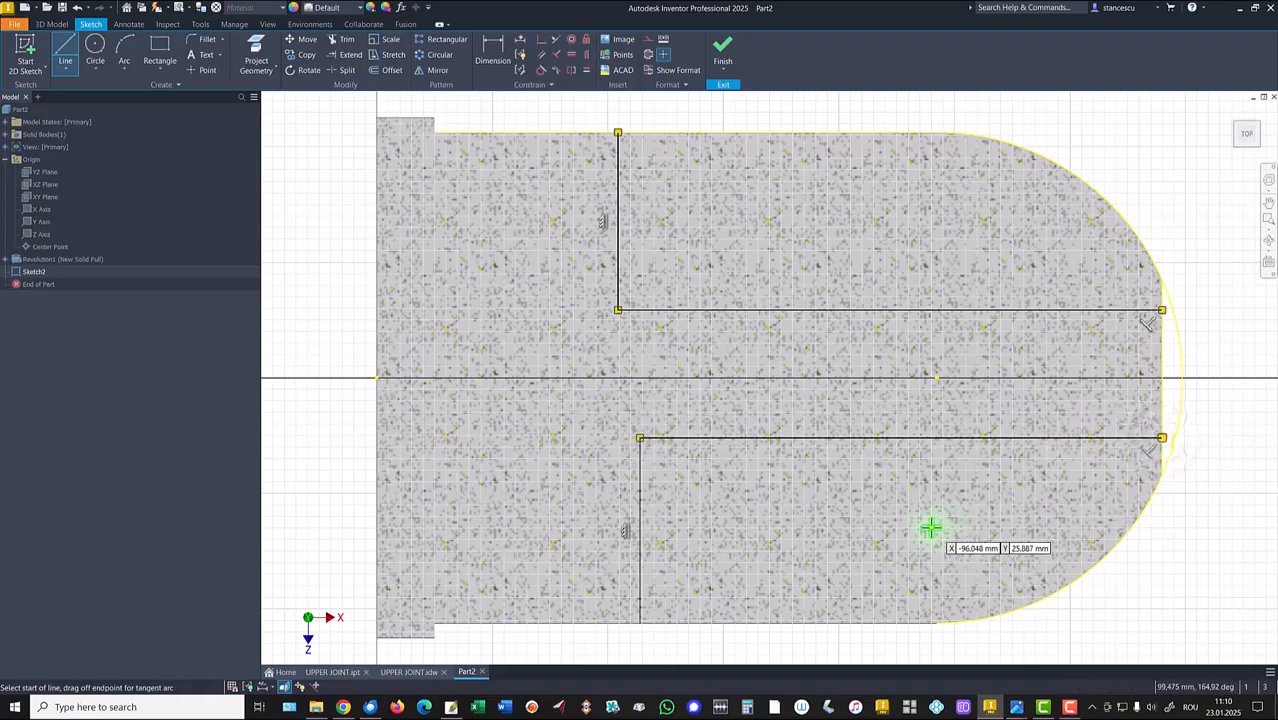
{"action": "key", "text": "Escape"}
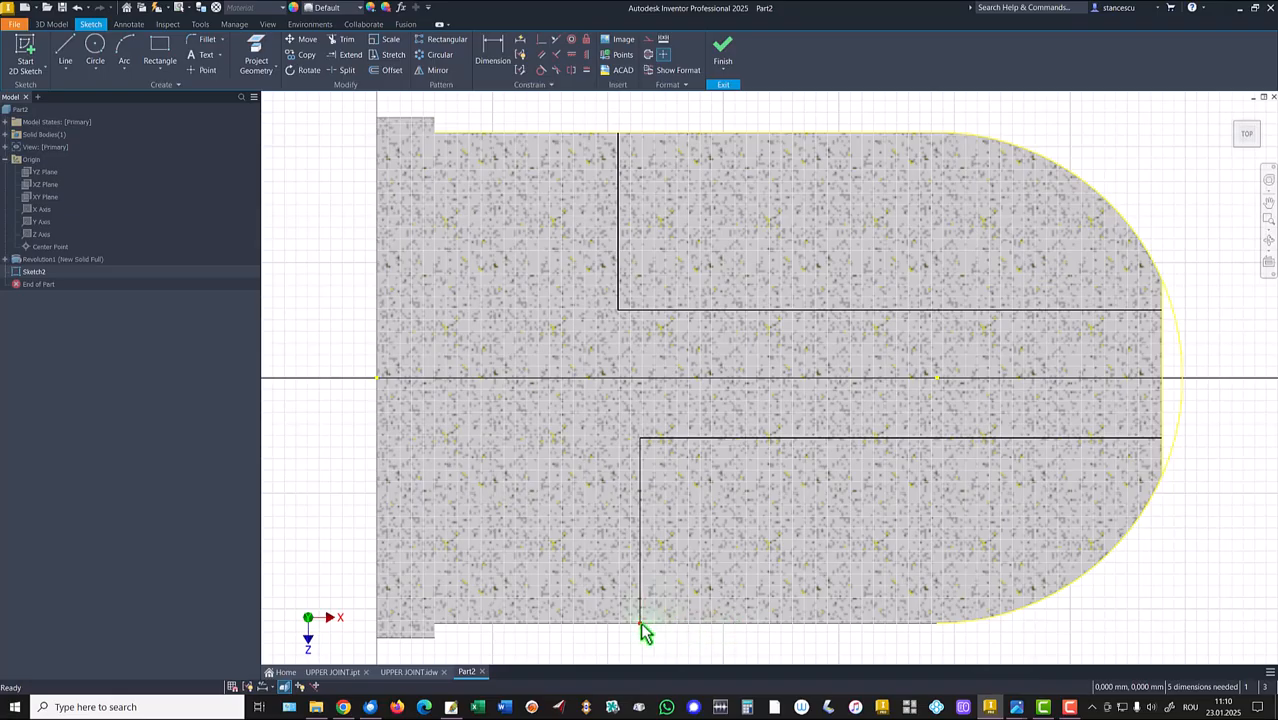
Extend the lower vertical line past the body, project the bottom edge, and trim the overhang.
{"action": "left_click_drag", "start_coordinate": [644, 632], "coordinate": [738, 658]}
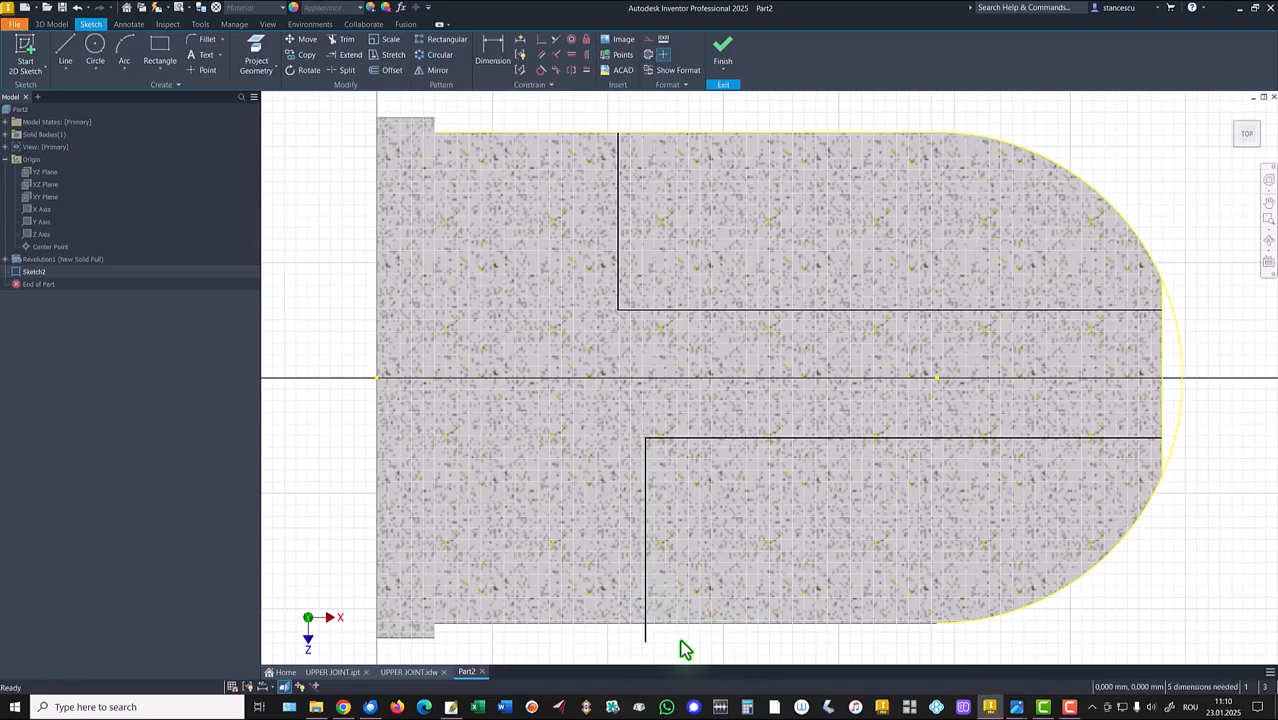
{"action": "left_click", "coordinate": [618, 140]}
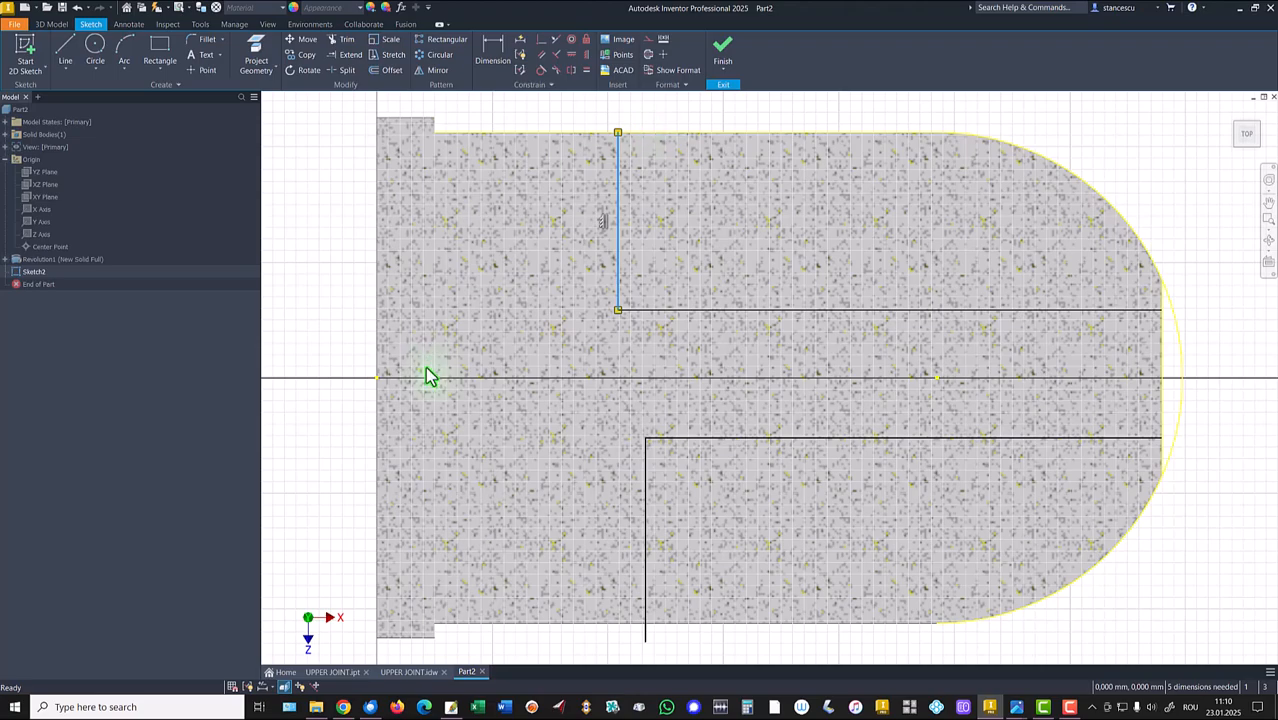
{"action": "left_click", "coordinate": [258, 58]}
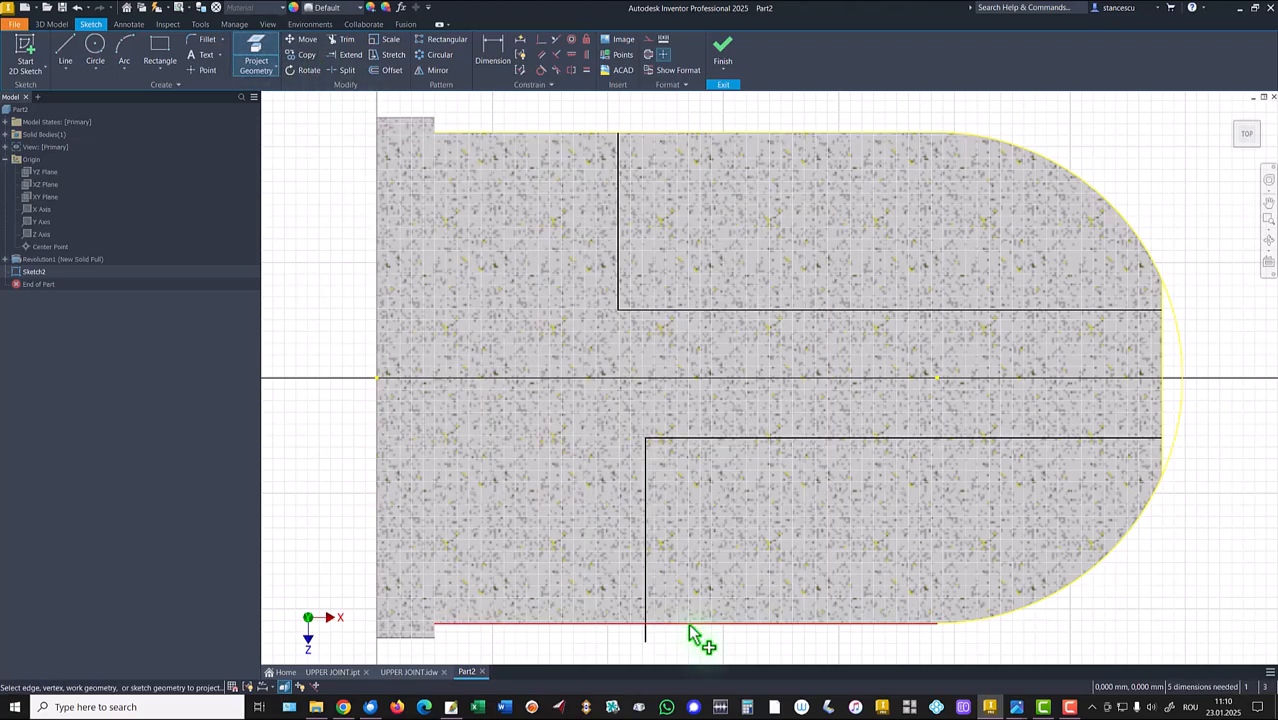
{"action": "left_click", "coordinate": [668, 632]}
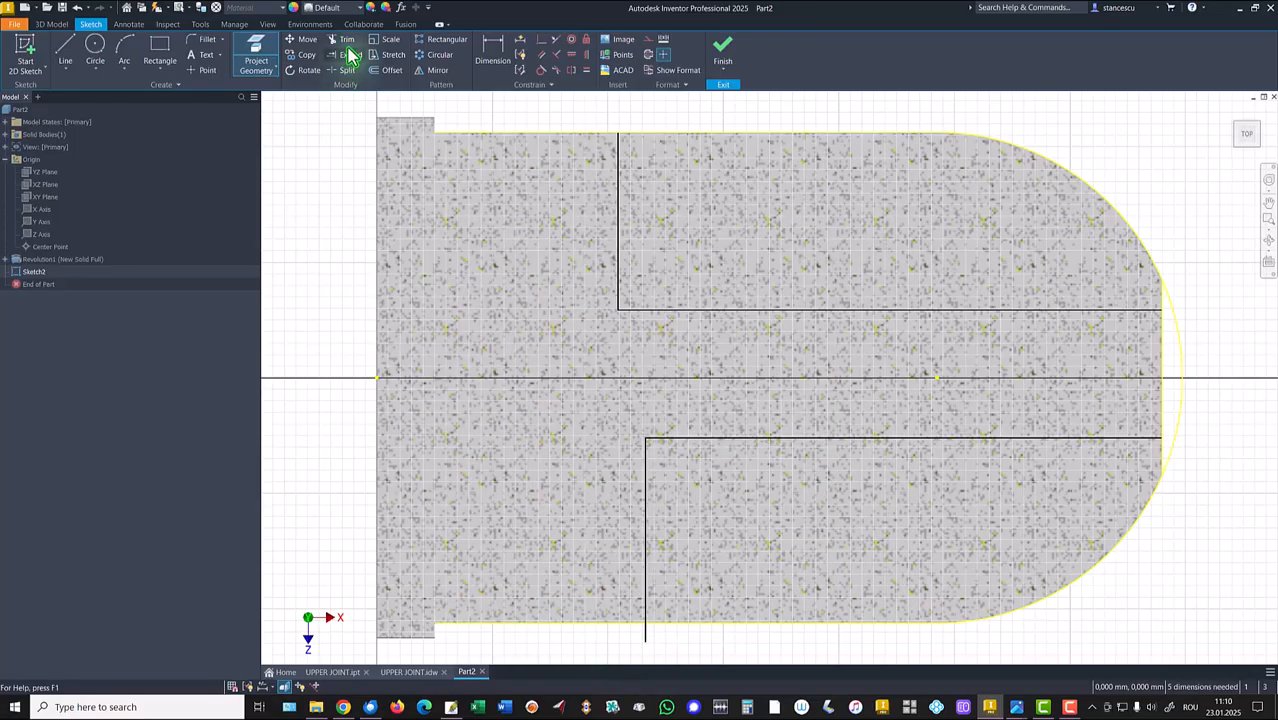
{"action": "left_click", "coordinate": [347, 42]}
{"action": "left_click", "coordinate": [647, 637]}
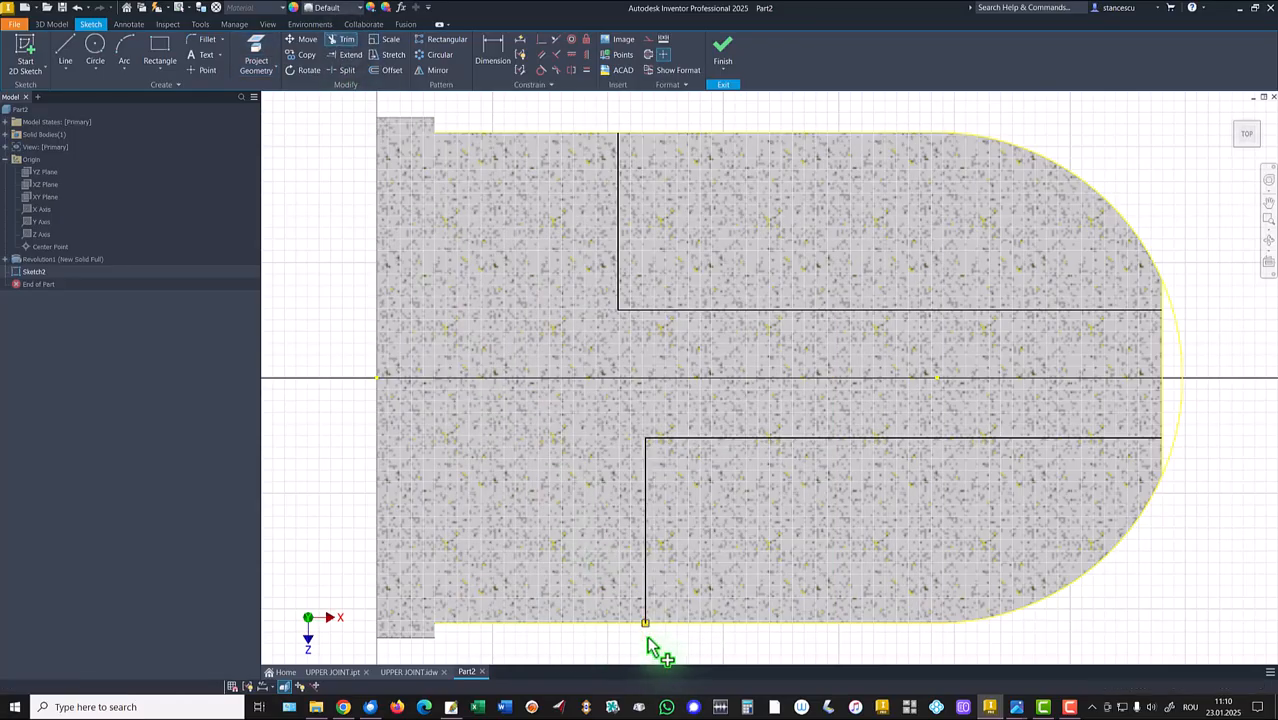
Constrain the two vertical lines to be equal and collinear.
{"action": "left_click", "coordinate": [586, 72]}
{"action": "left_click", "coordinate": [619, 189]}
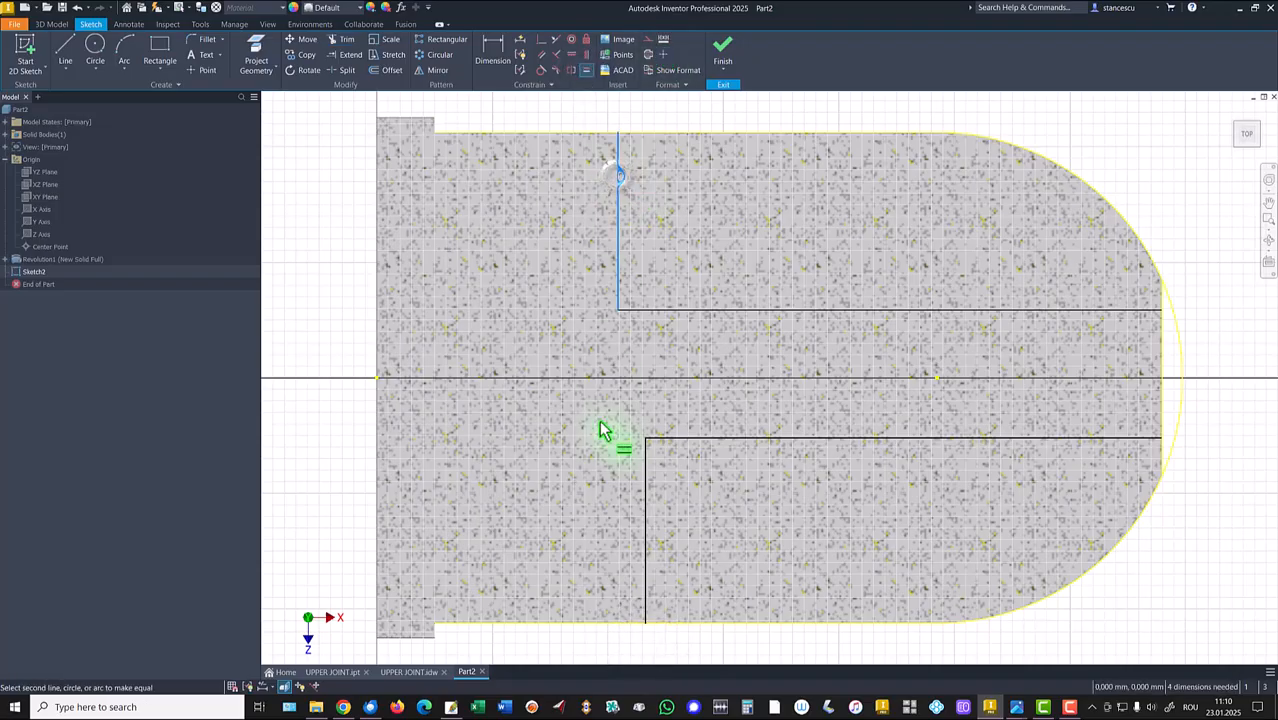
{"action": "left_click", "coordinate": [646, 485]}
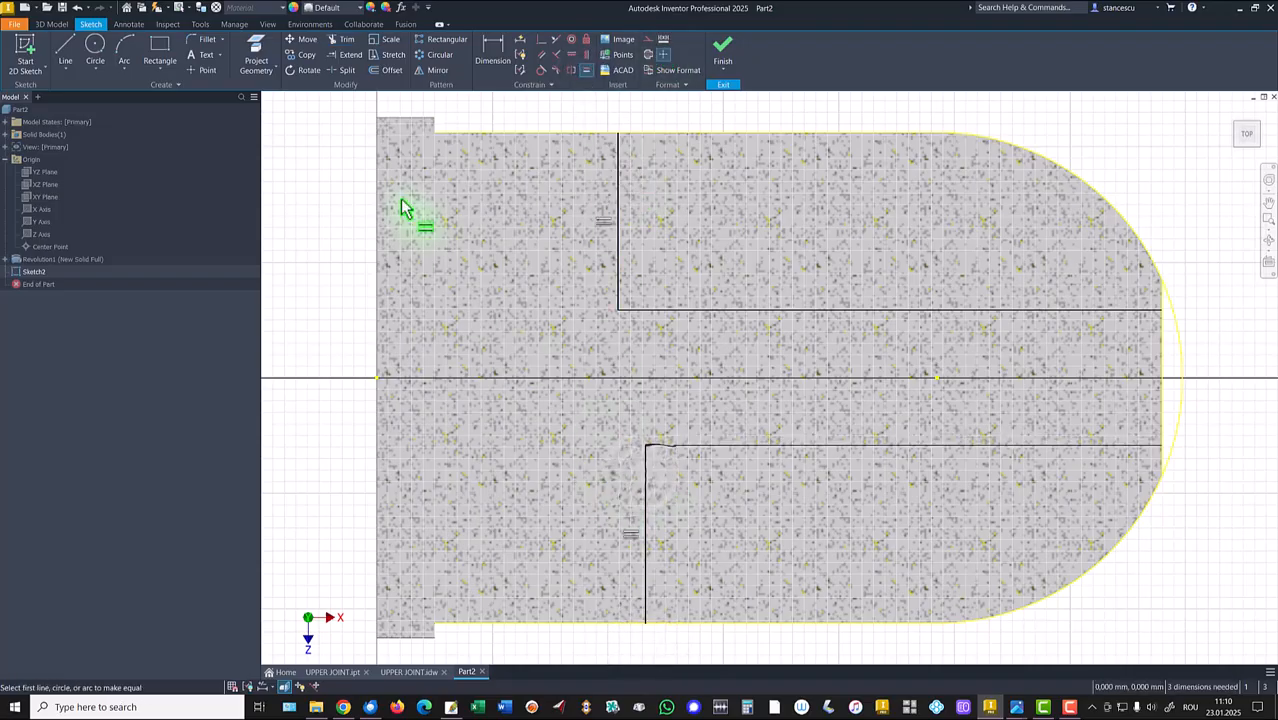
{"action": "left_click", "coordinate": [554, 42]}
{"action": "left_click", "coordinate": [619, 196]}
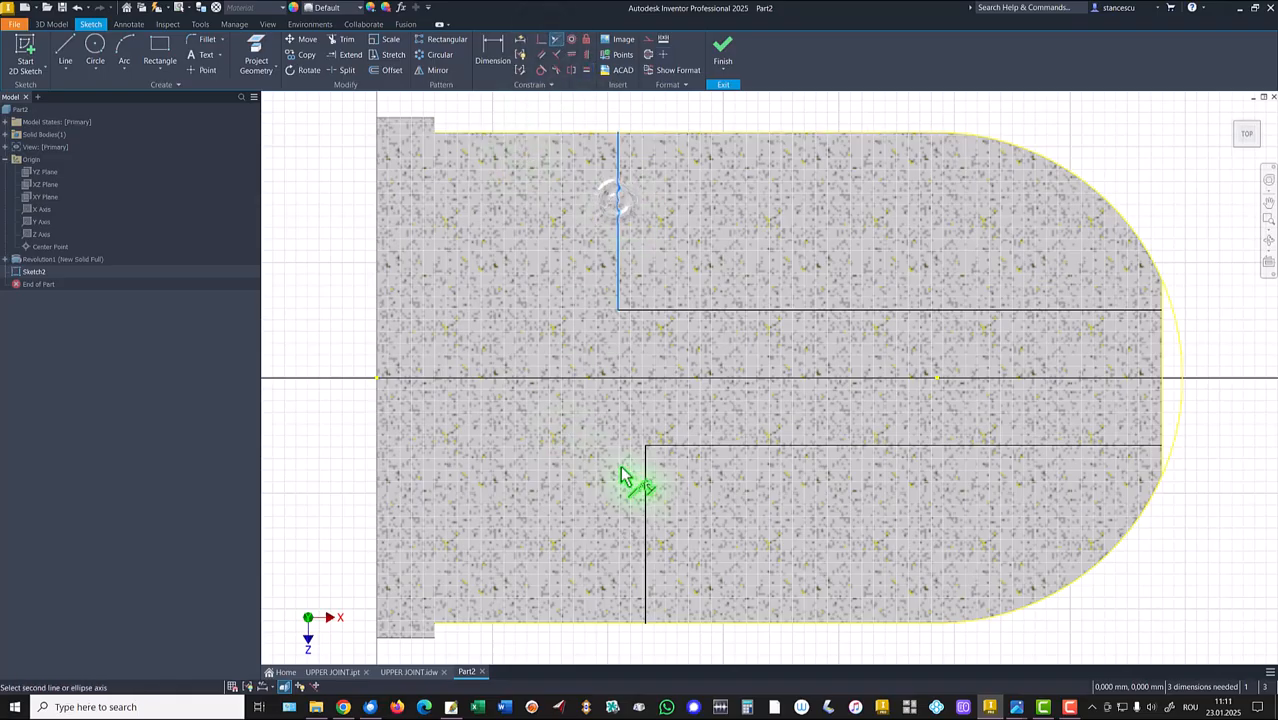
{"action": "left_click", "coordinate": [646, 492]}
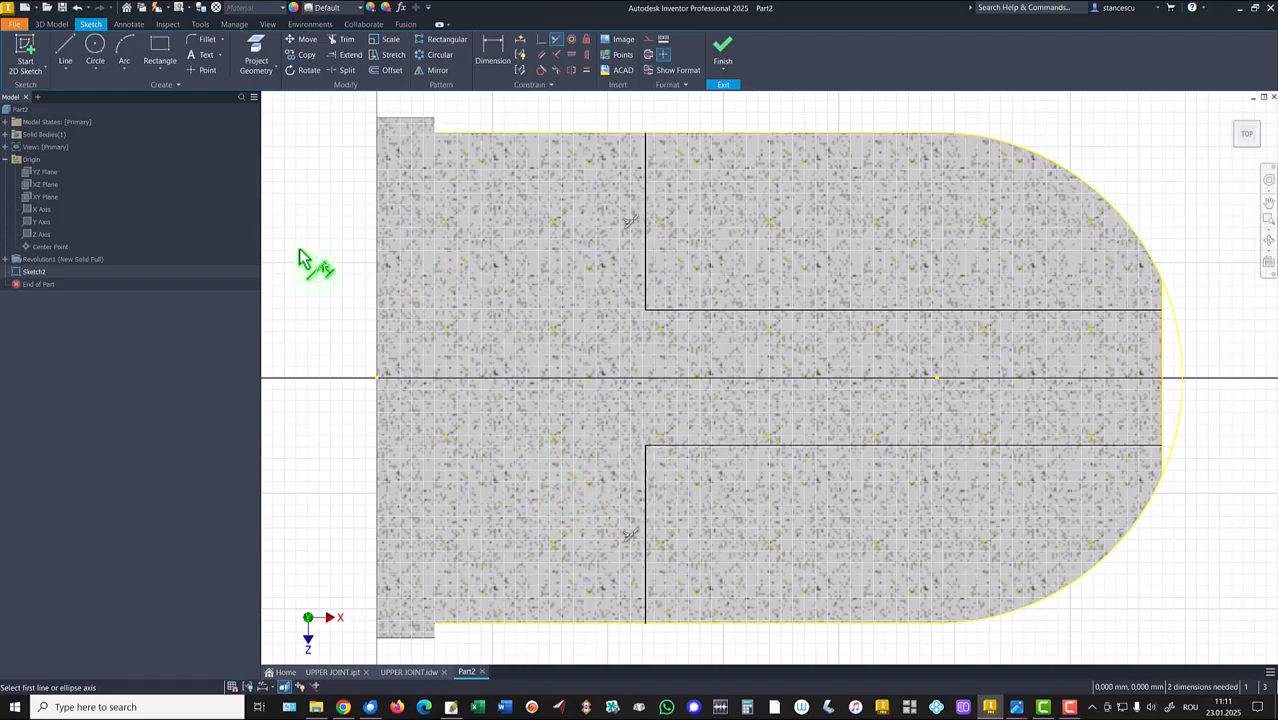
Dimension the distance from the left edge to the vertical lines as 54.
{"action": "left_click", "coordinate": [492, 50]}
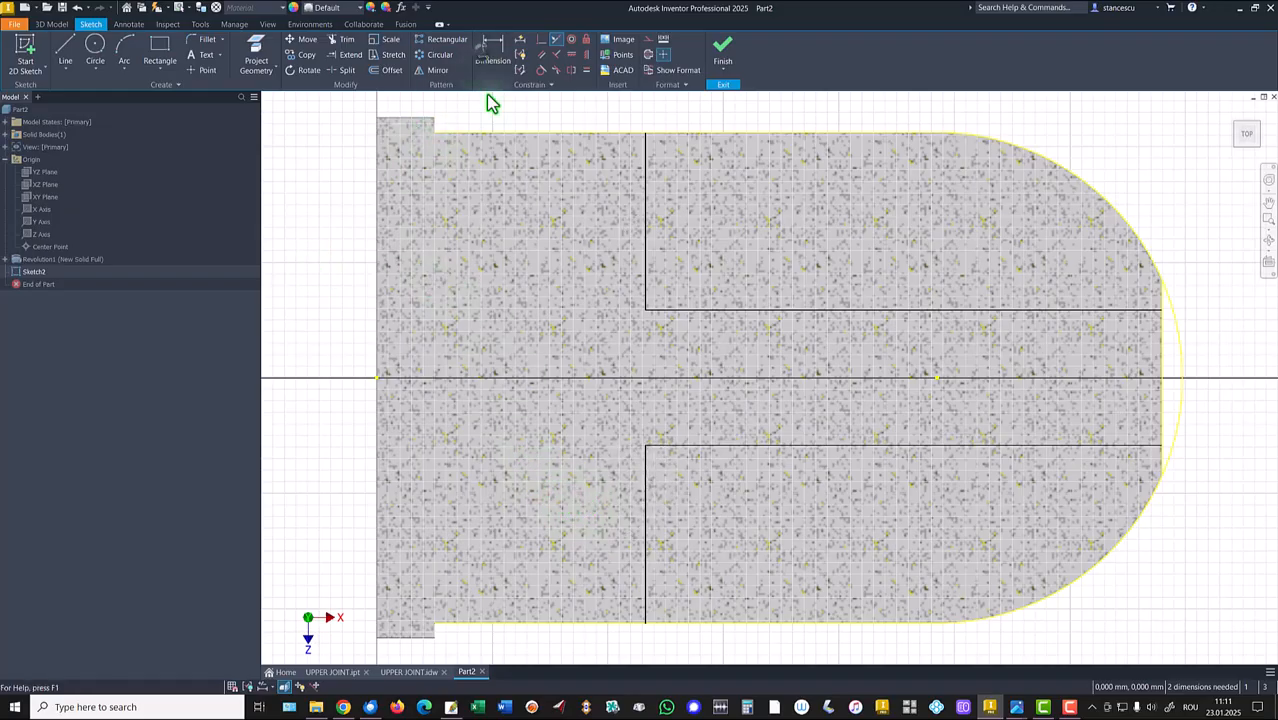
{"action": "left_click", "coordinate": [648, 222]}
{"action": "left_click", "coordinate": [379, 246]}
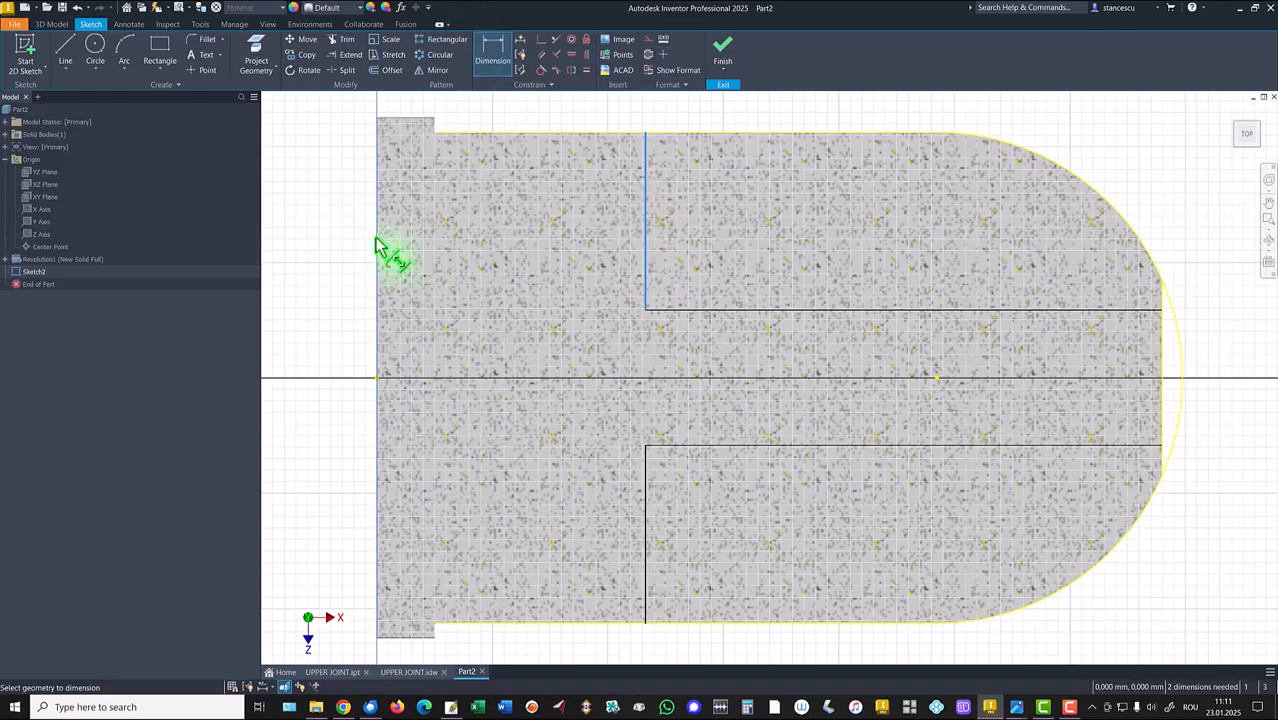
{"action": "left_click", "coordinate": [474, 106]}
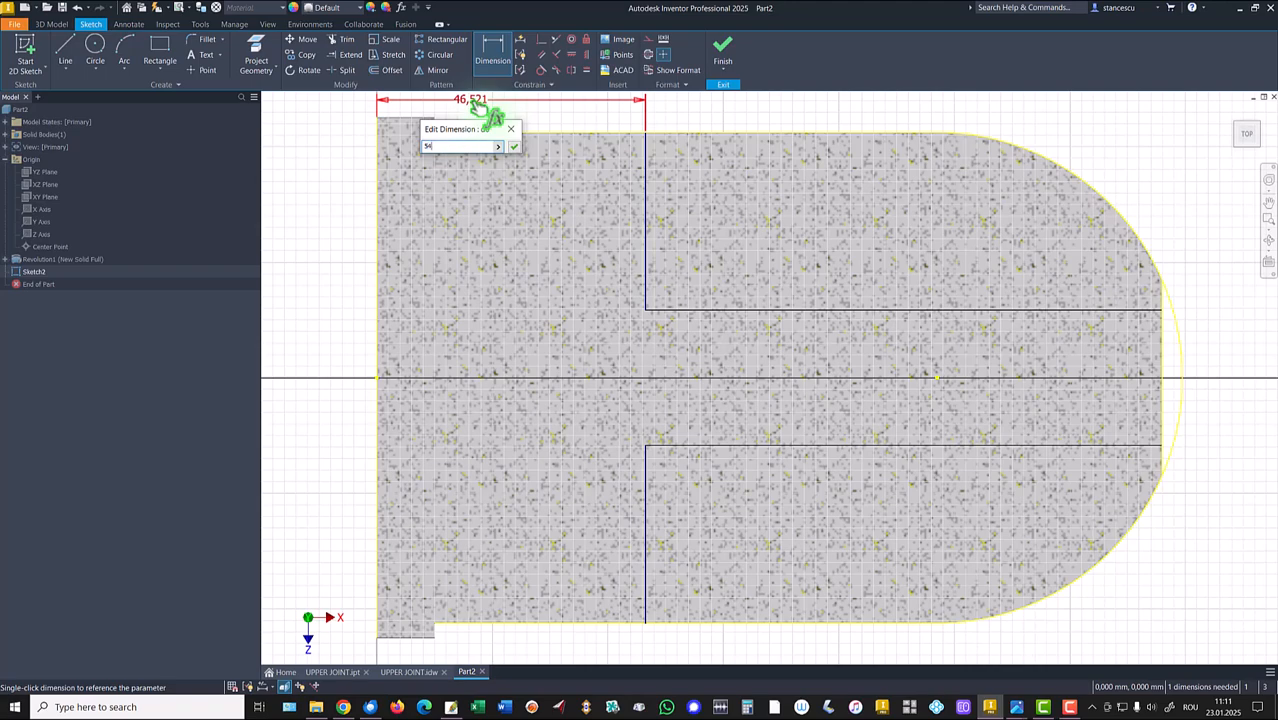
{"action": "type", "text": "54"}
{"action": "key", "text": "Return"}
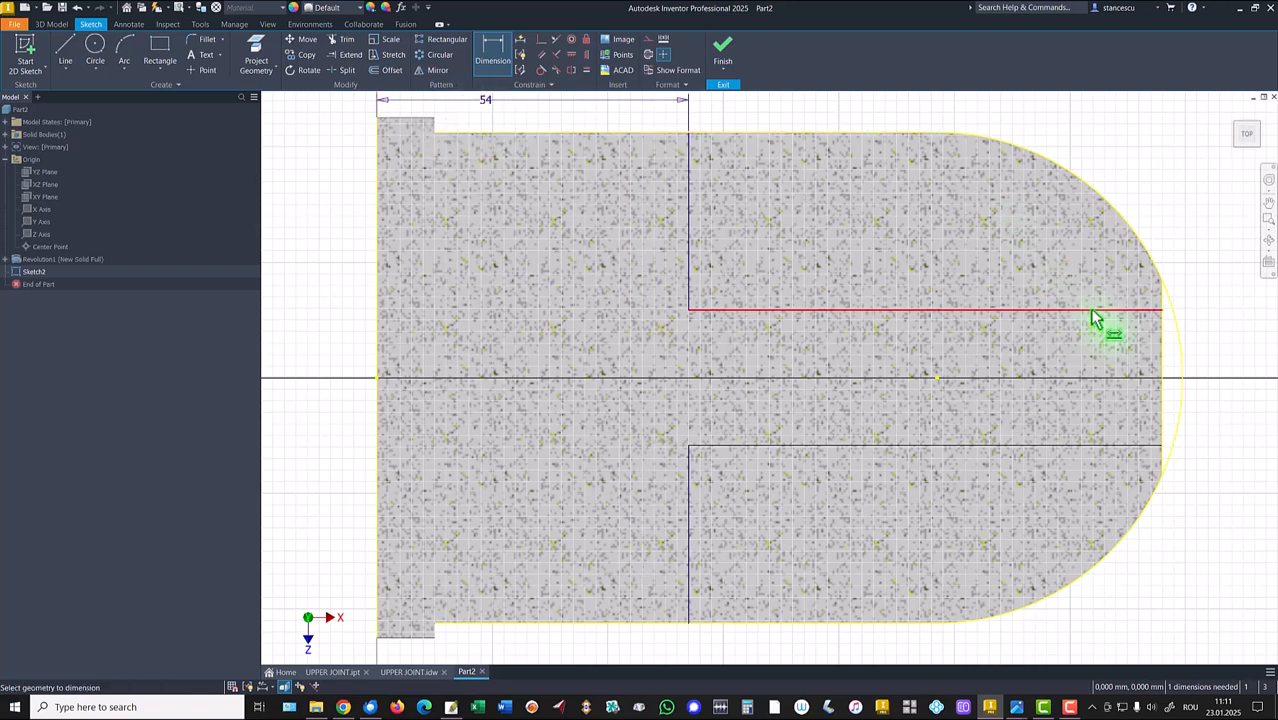
Dimension the gap between the two horizontal lines as 22.
{"action": "left_click", "coordinate": [1095, 312]}
{"action": "left_click", "coordinate": [1080, 446]}
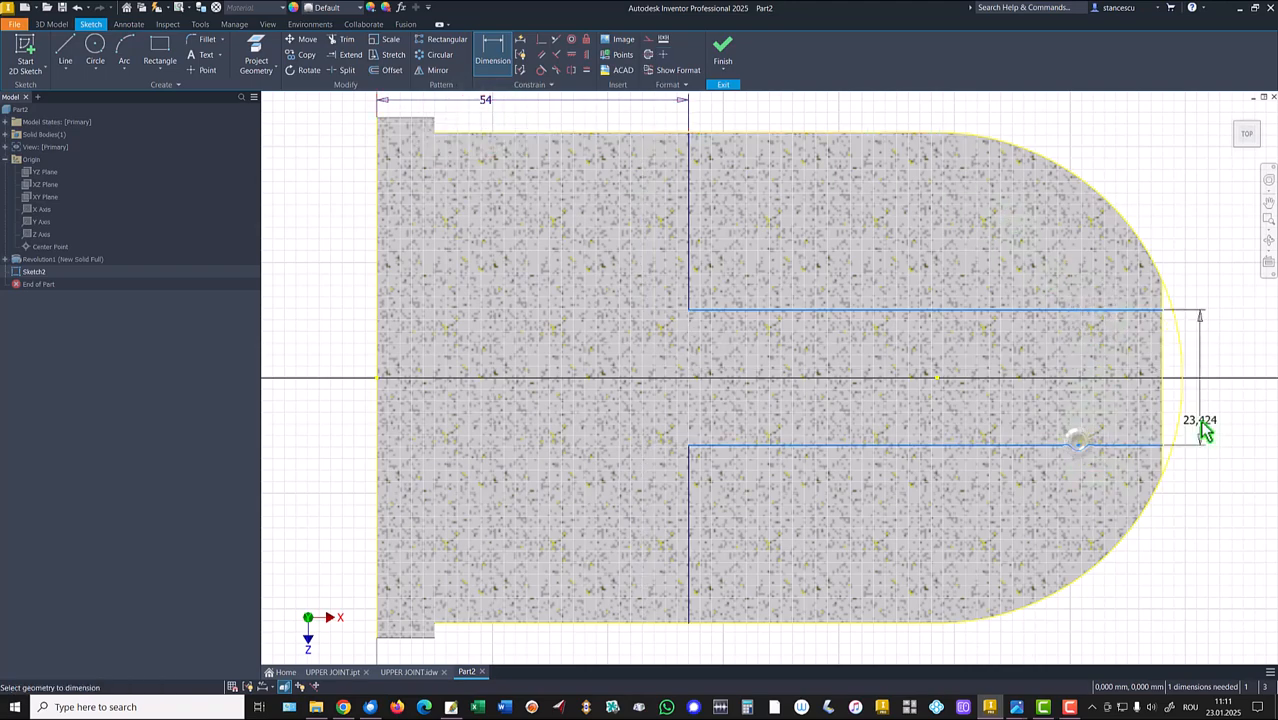
{"action": "left_click", "coordinate": [1201, 416]}
{"action": "type", "text": "2"}
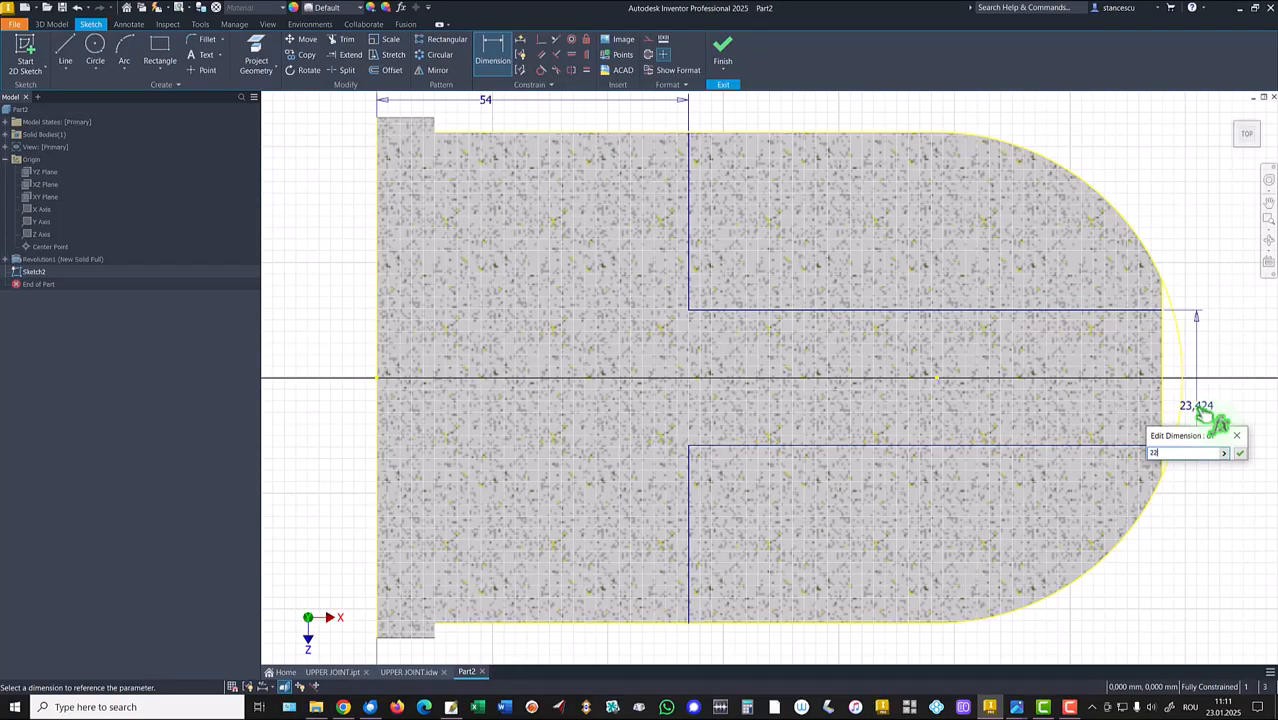
{"action": "type", "text": "2"}
{"action": "key", "text": "Return"}
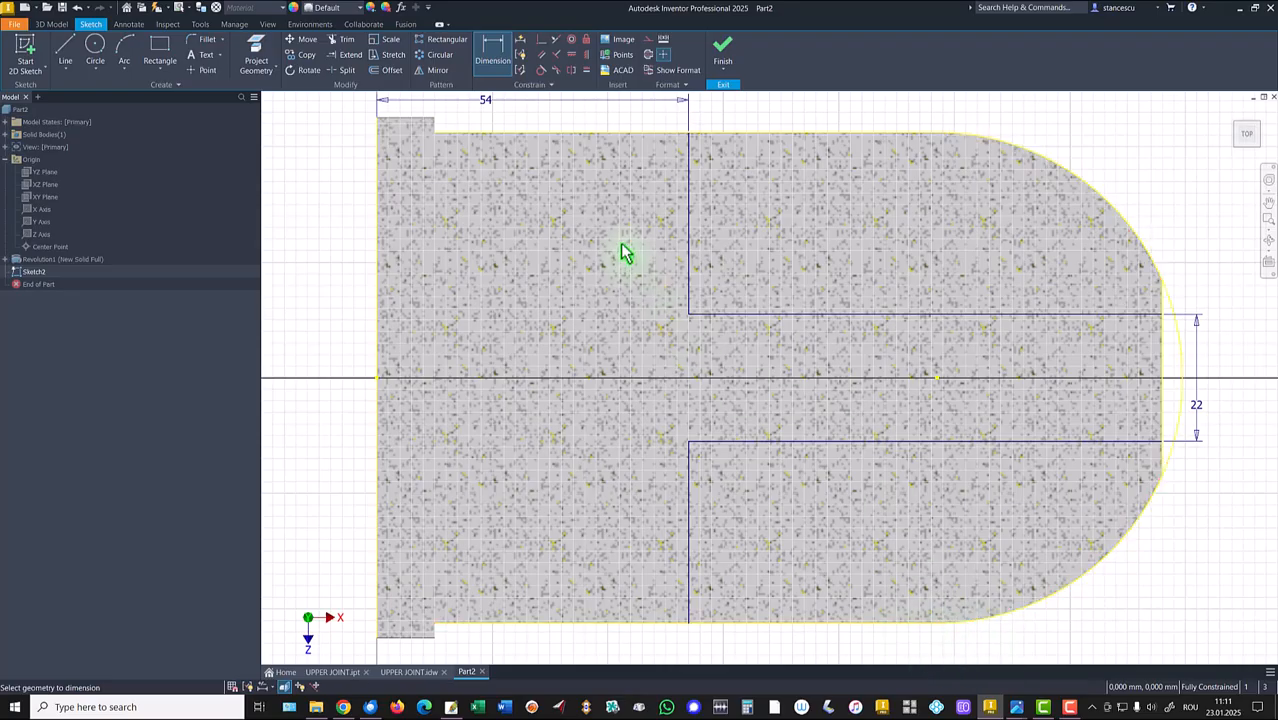
Finish the sketch and cut-extrude both slot profiles symmetrically through all.
{"action": "left_click", "coordinate": [722, 47]}
{"action": "left_click", "coordinate": [66, 47]}
{"action": "left_click", "coordinate": [795, 474]}
{"action": "left_click", "coordinate": [887, 387]}
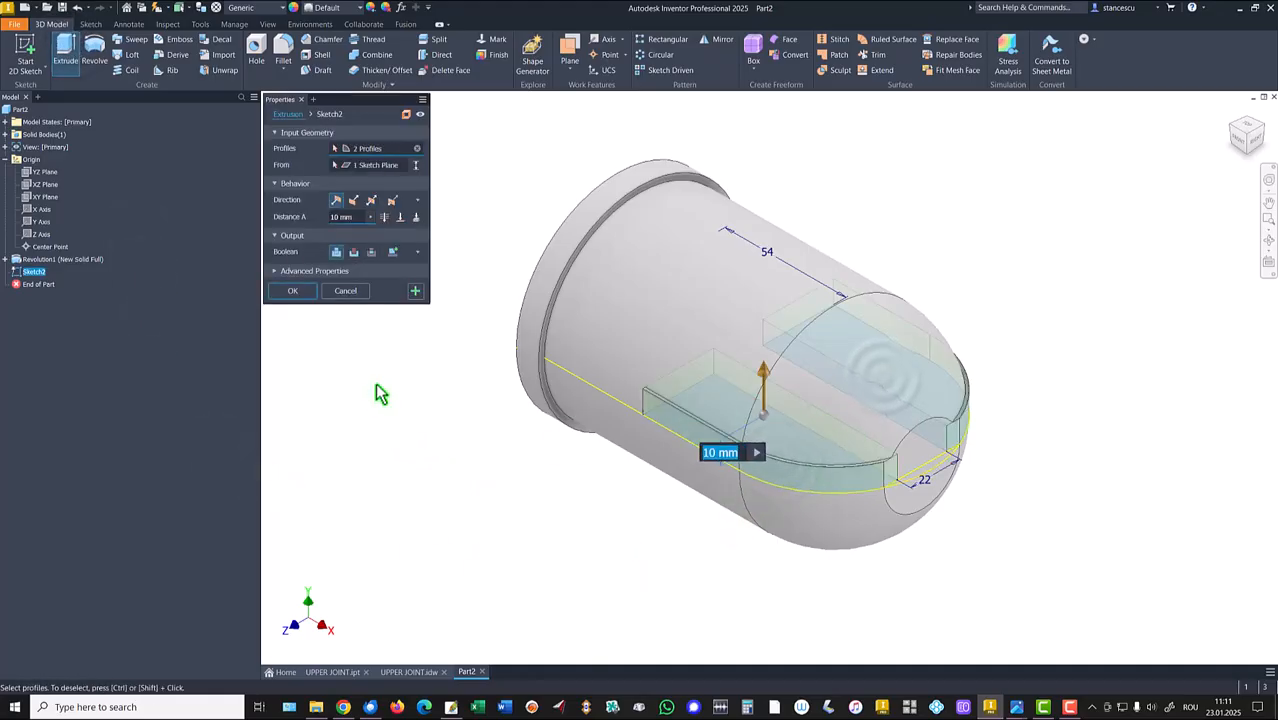
{"action": "left_click", "coordinate": [371, 201]}
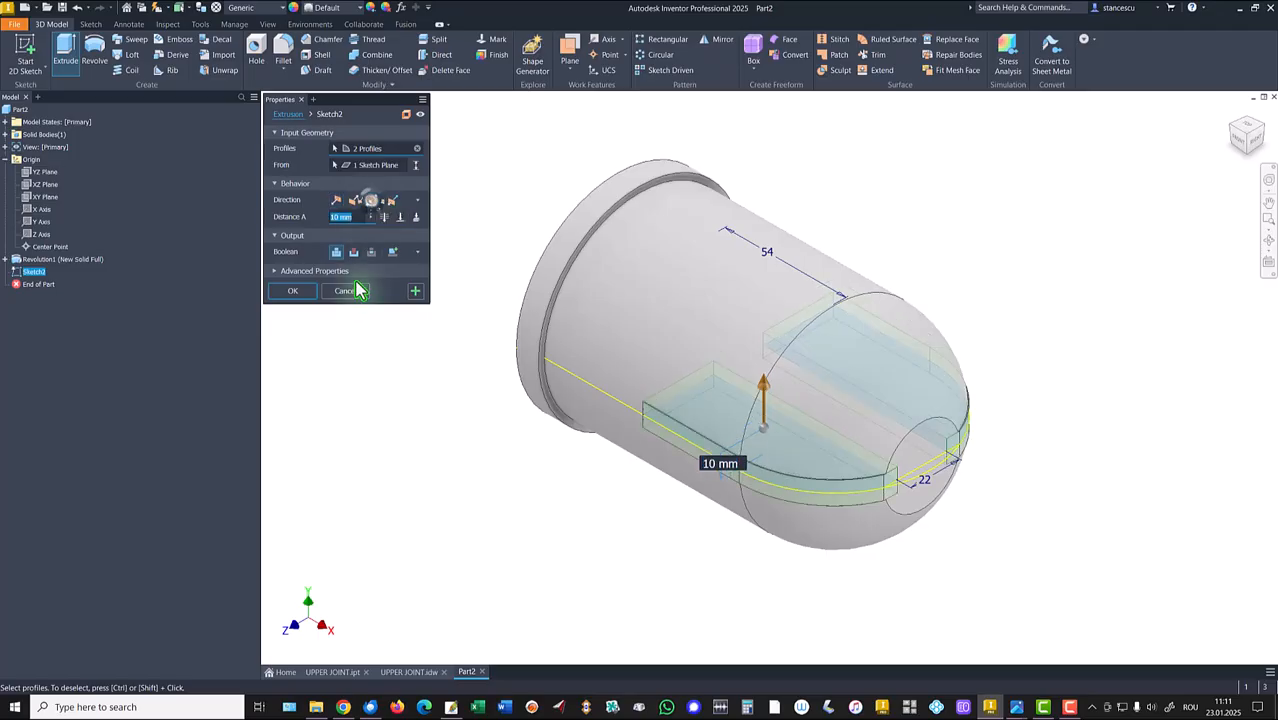
{"action": "left_click", "coordinate": [353, 252]}
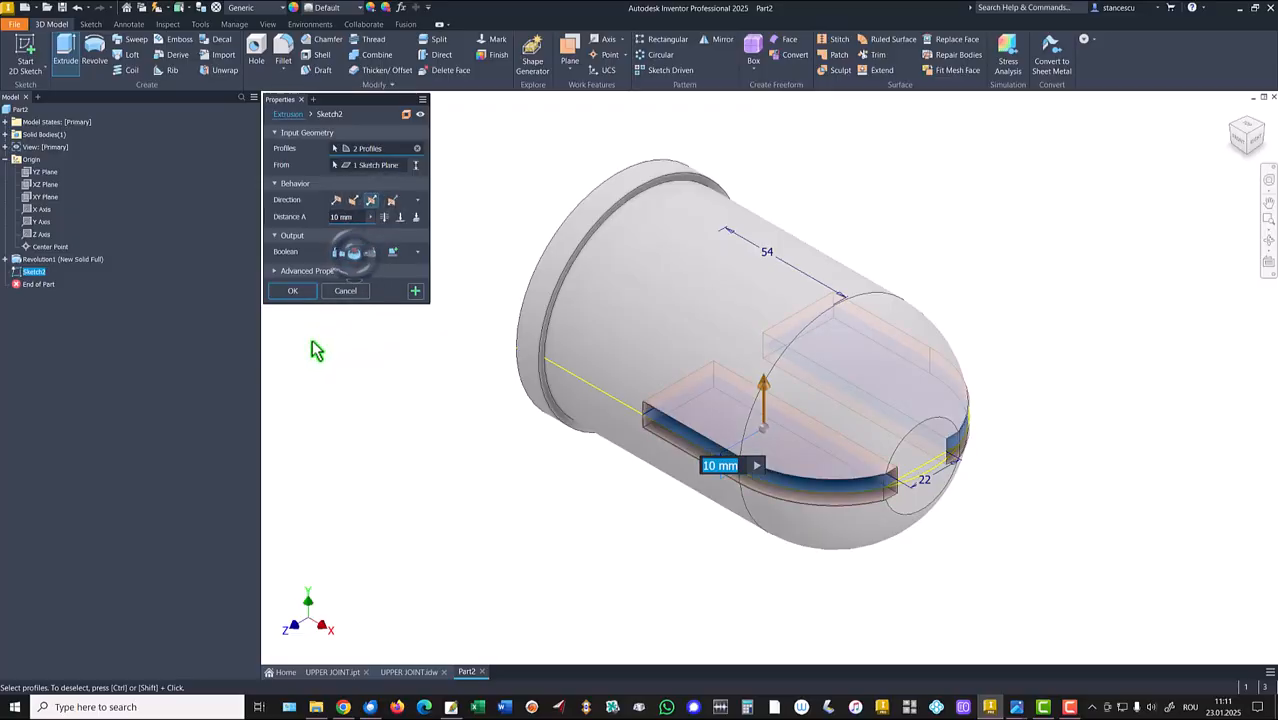
{"action": "left_click", "coordinate": [385, 218]}
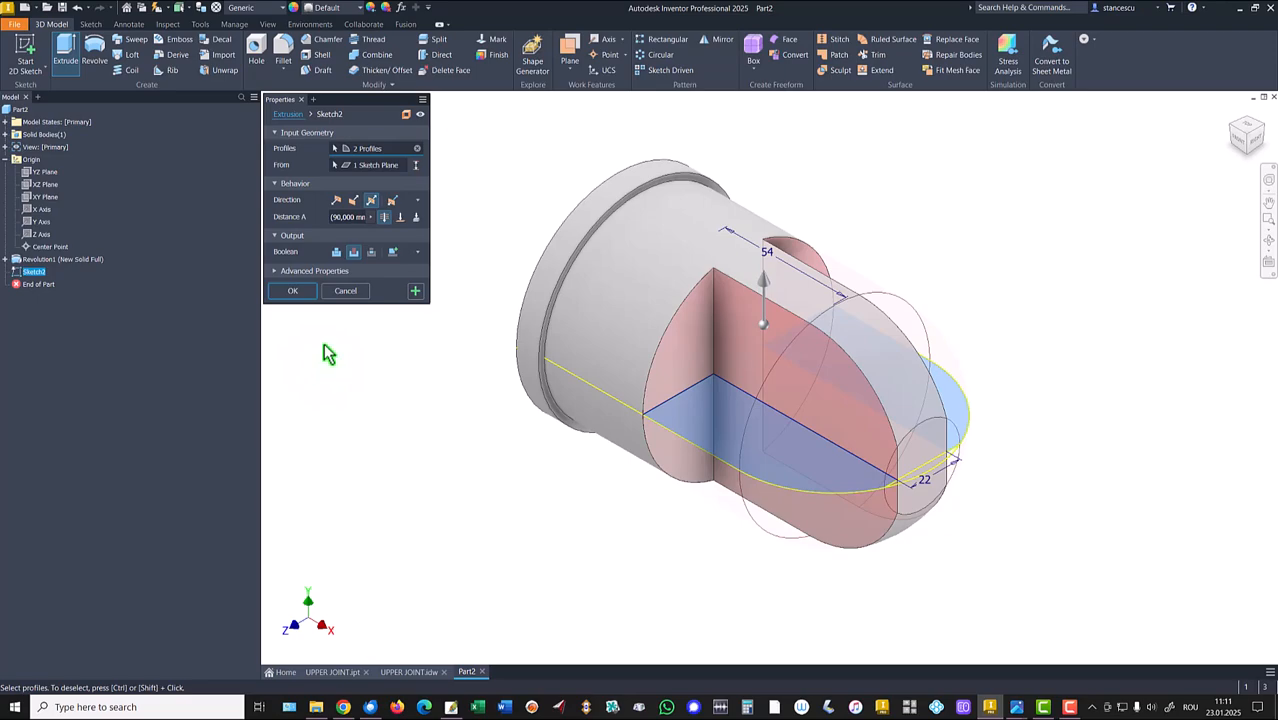
{"action": "left_click", "coordinate": [293, 290]}
Compare the model with the finished UPPER JOINT part and its drawing.
{"action": "key", "text": "F6"}
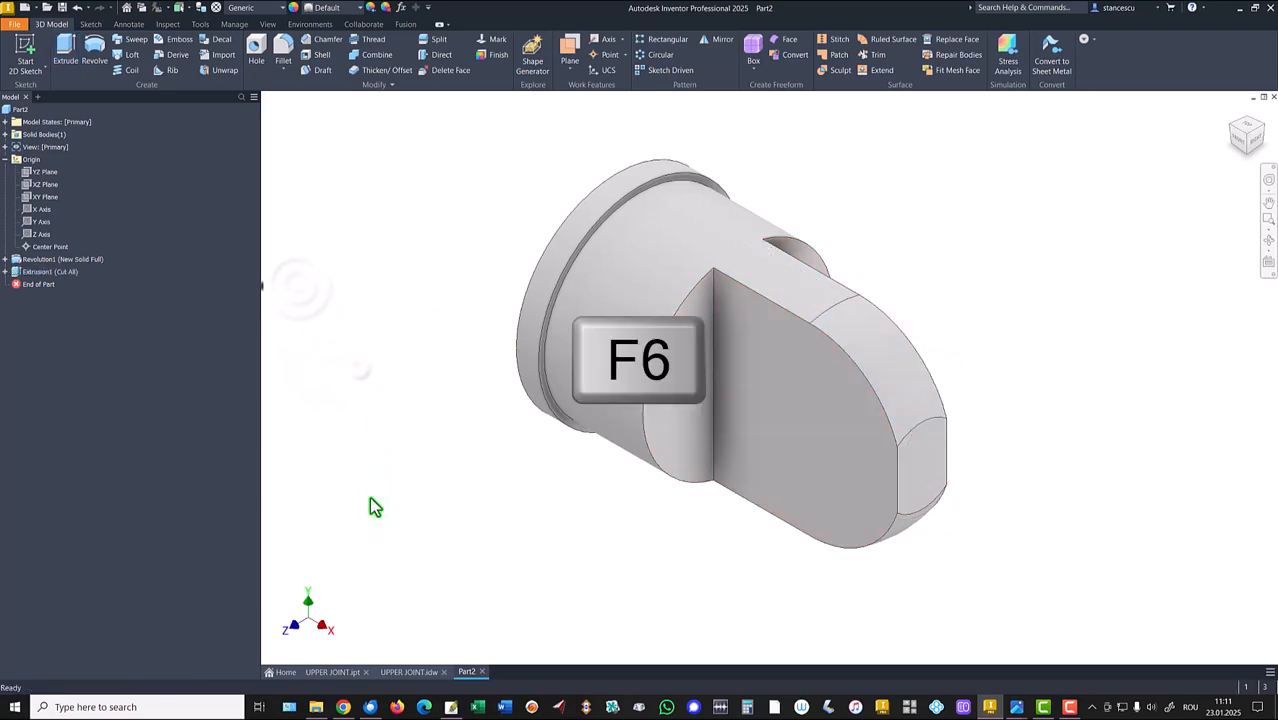
{"action": "left_click", "coordinate": [333, 672]}
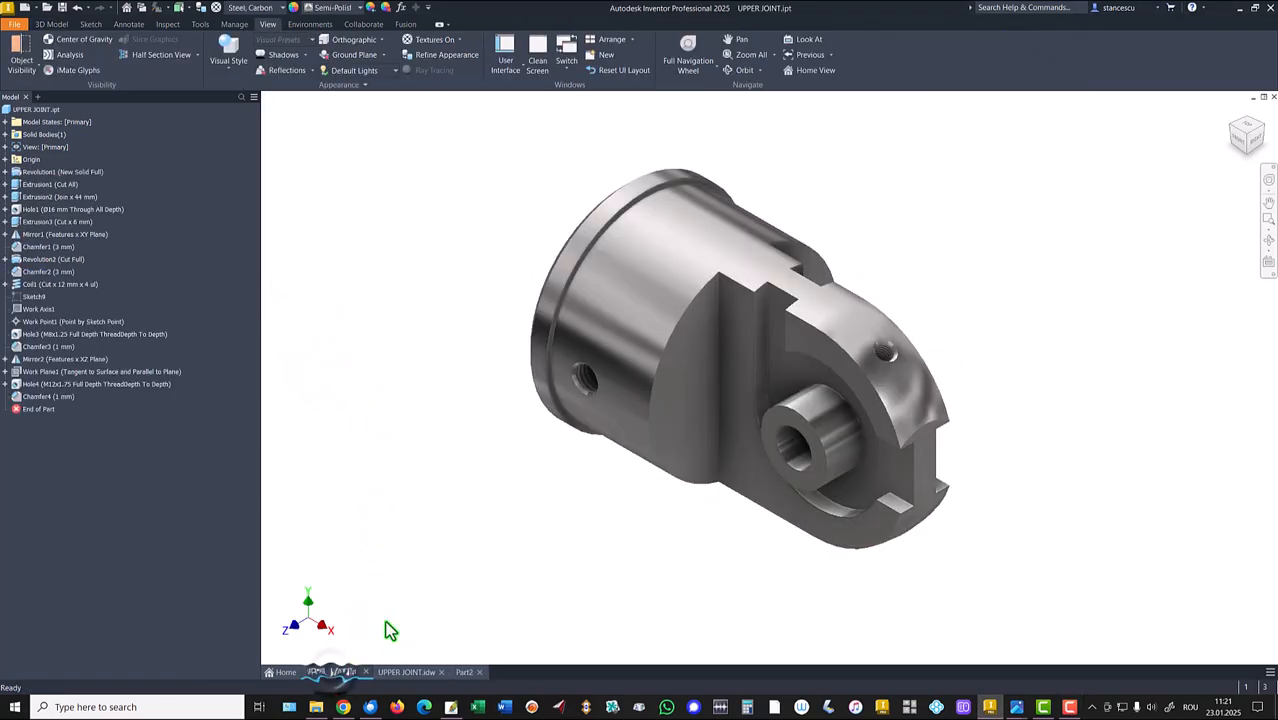
{"action": "middle_click_drag", "start_coordinate": [638, 567], "coordinate": [836, 391], "text": "shift"}
{"action": "key", "text": "F6"}
{"action": "left_click", "coordinate": [406, 672]}
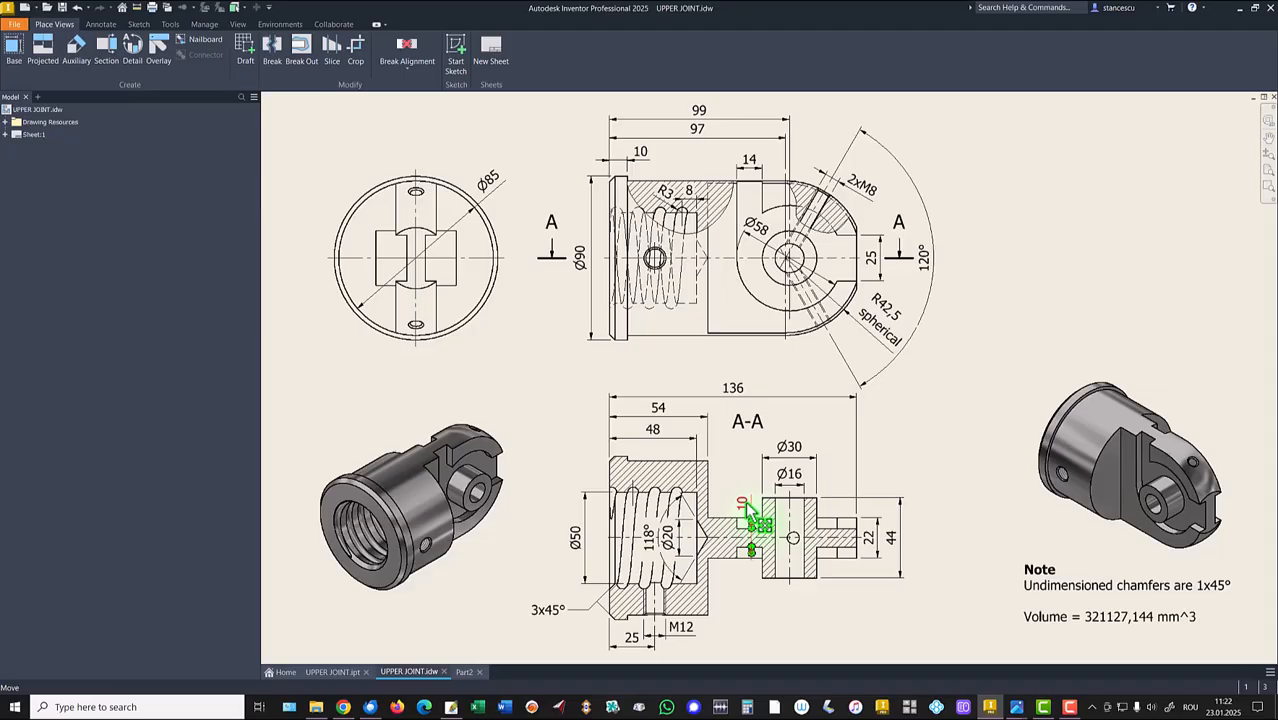
{"action": "left_click", "coordinate": [464, 672]}
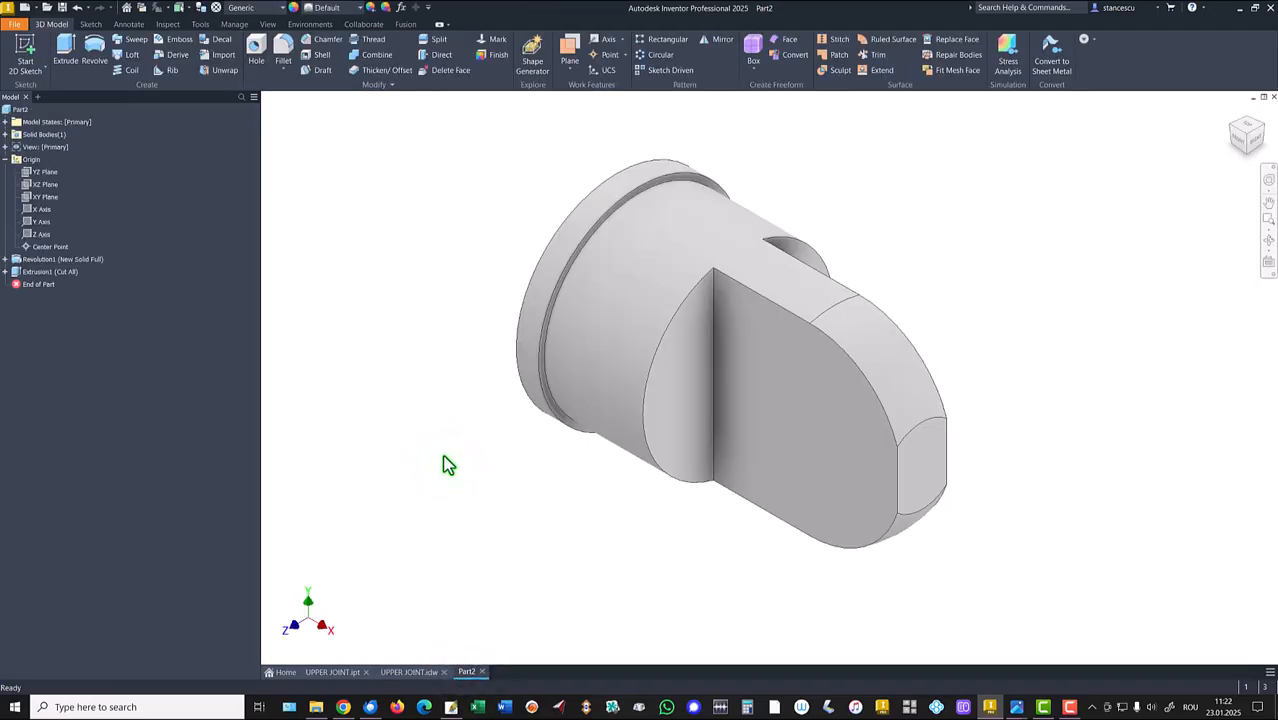
Start a new sketch on the flat face of the rounded end and draw a circle there.
{"action": "left_click", "coordinate": [824, 400]}
{"action": "left_click", "coordinate": [905, 397]}
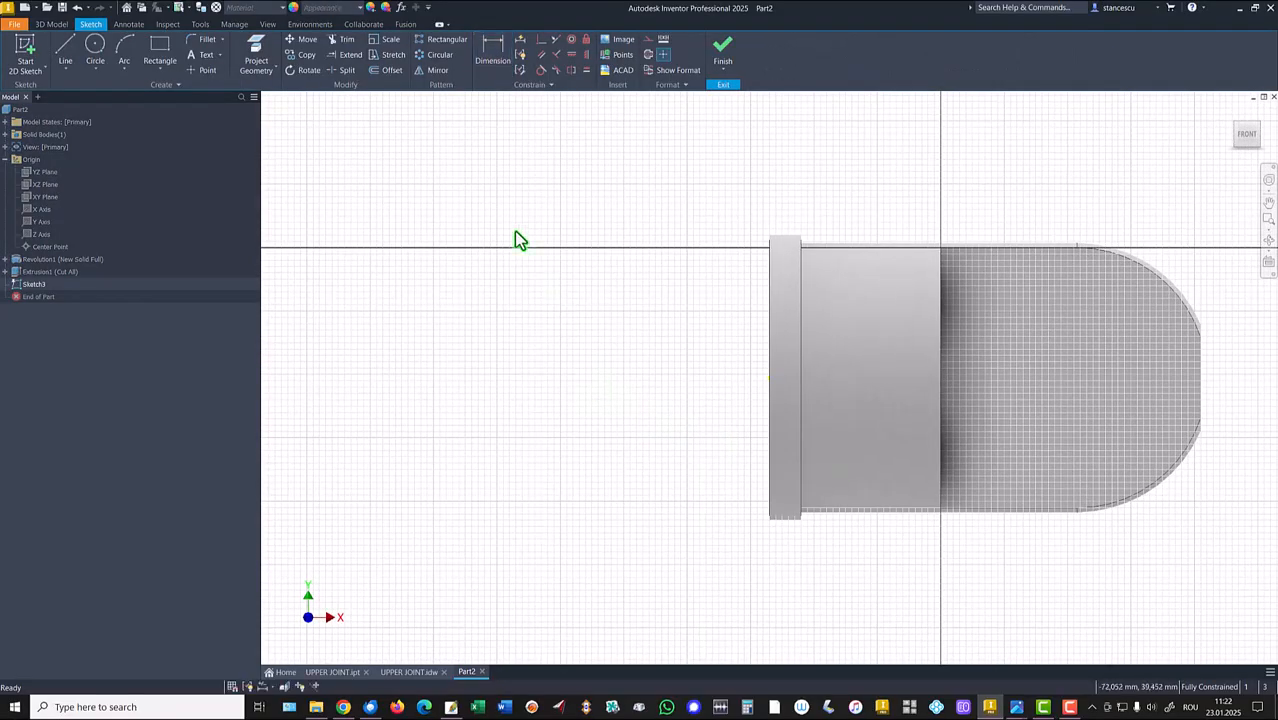
{"action": "left_click", "coordinate": [94, 48]}
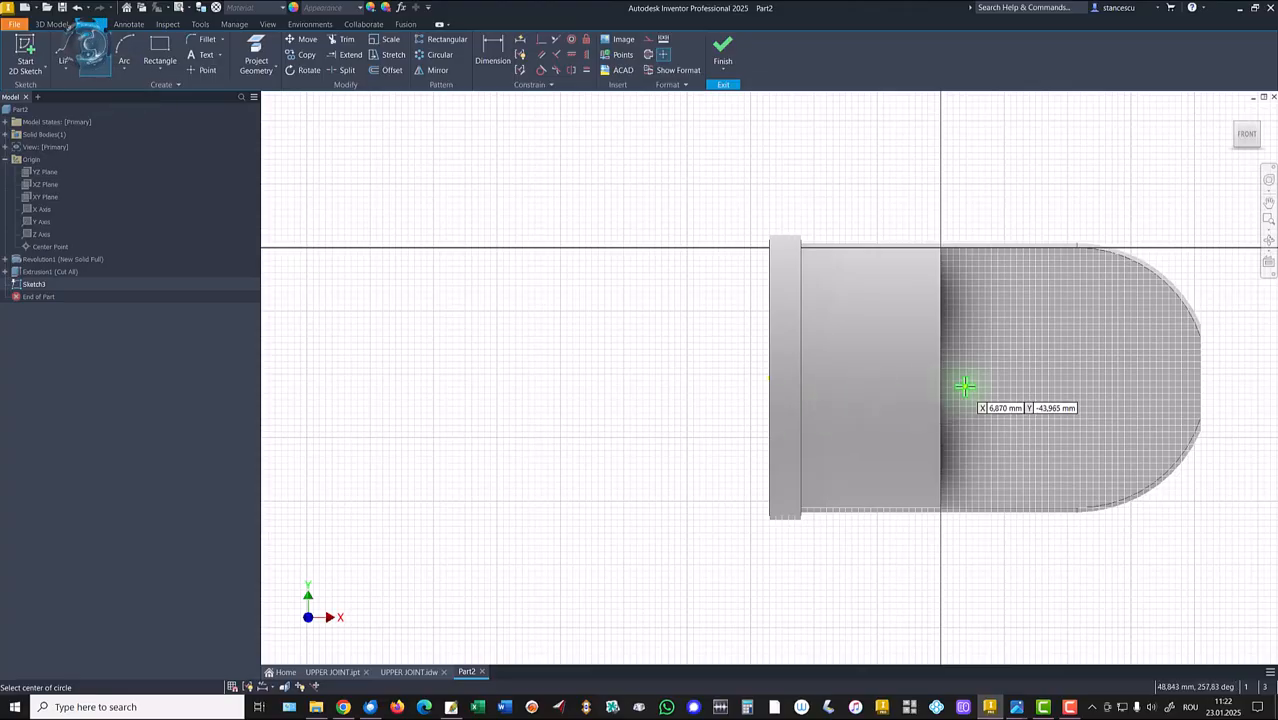
{"action": "left_click", "coordinate": [1071, 382]}
{"action": "left_click", "coordinate": [1111, 434]}
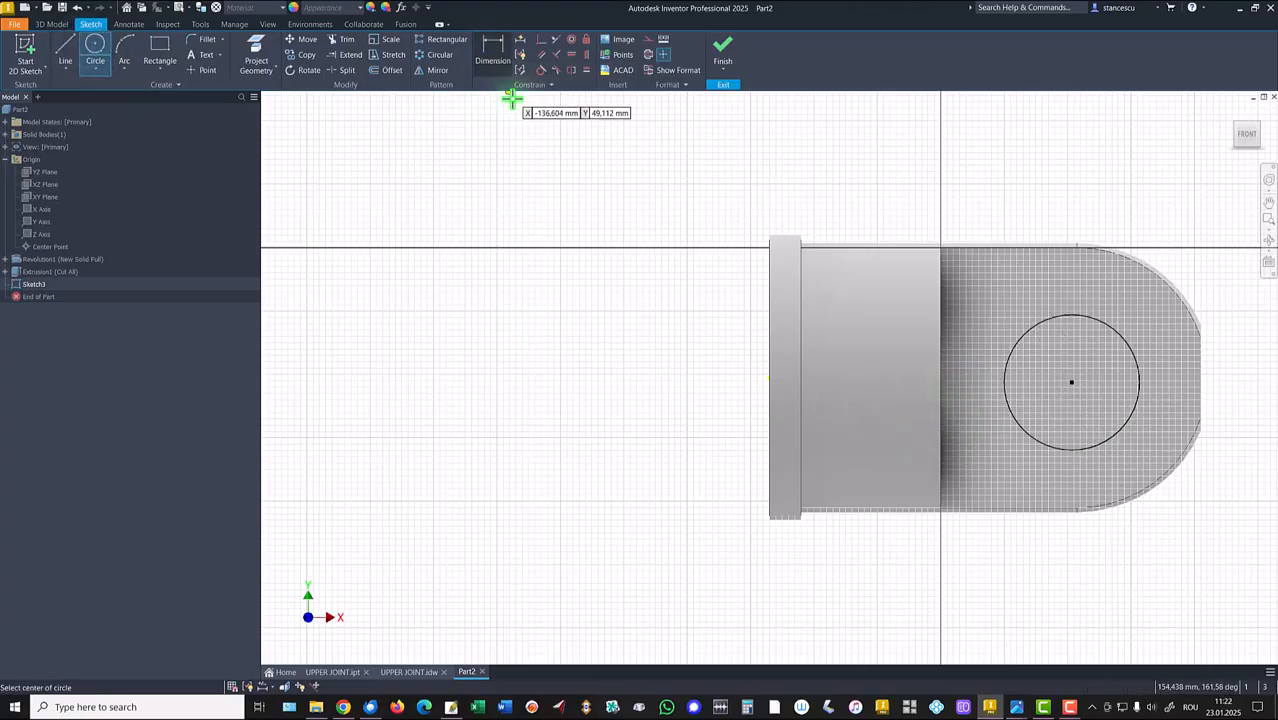
Constrain the circle's centre horizontally with the part's axis point.
{"action": "key", "text": "F7"}
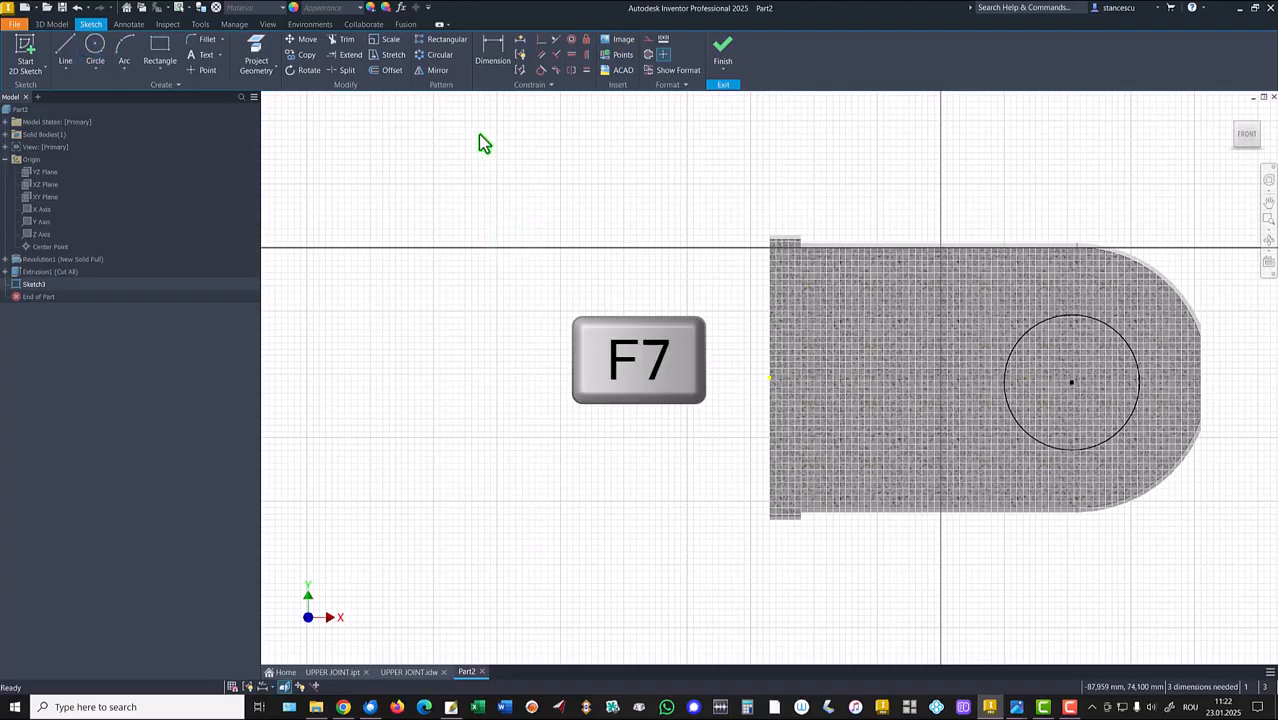
{"action": "left_click", "coordinate": [572, 56]}
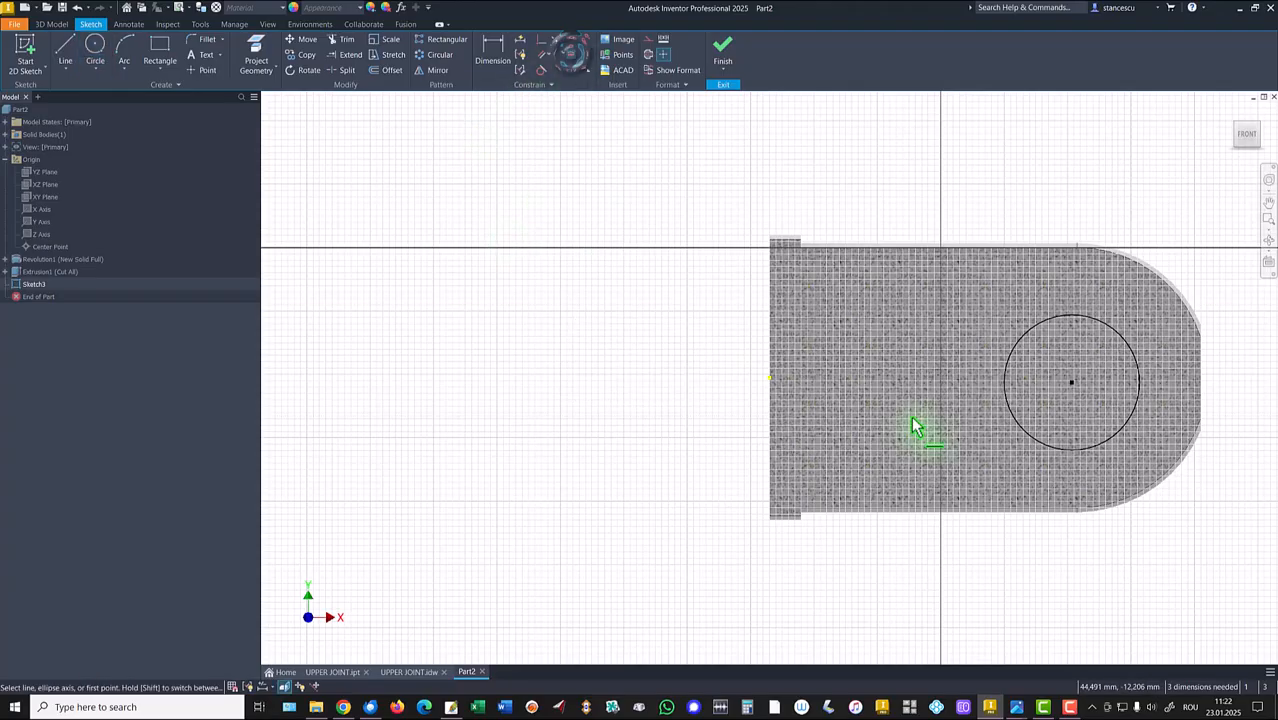
{"action": "left_click", "coordinate": [1072, 383]}
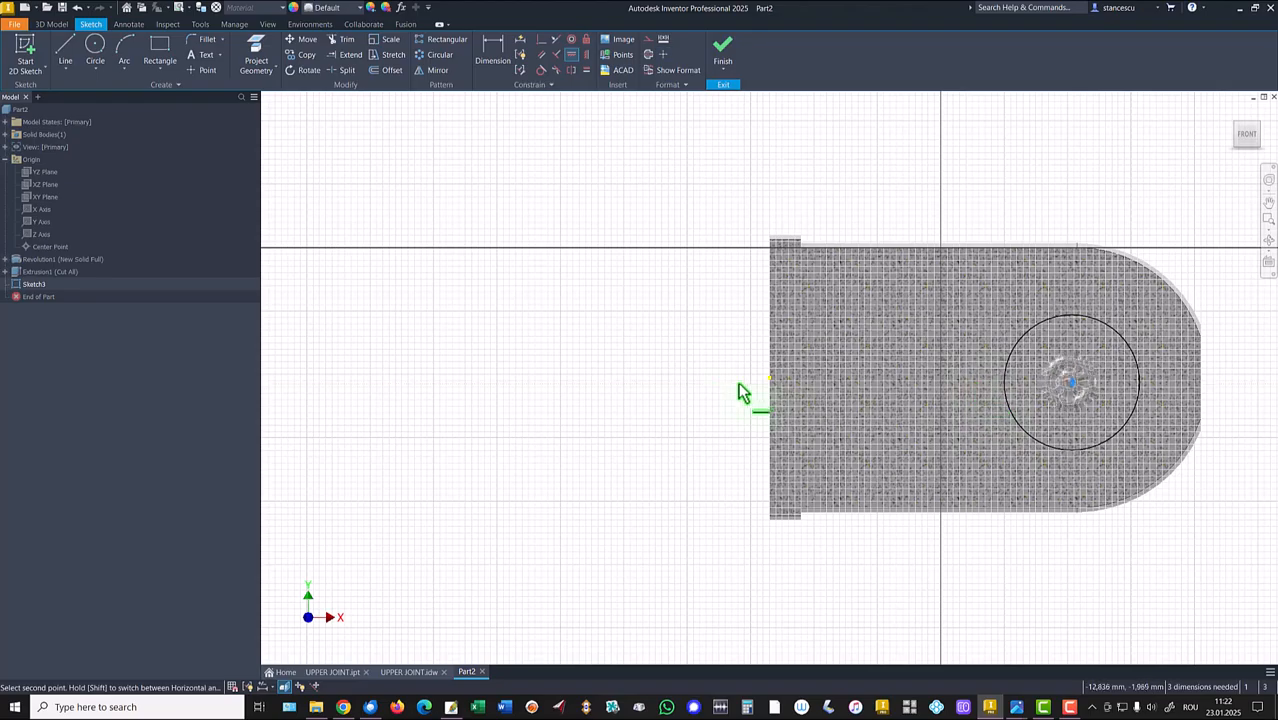
{"action": "left_click", "coordinate": [767, 378]}
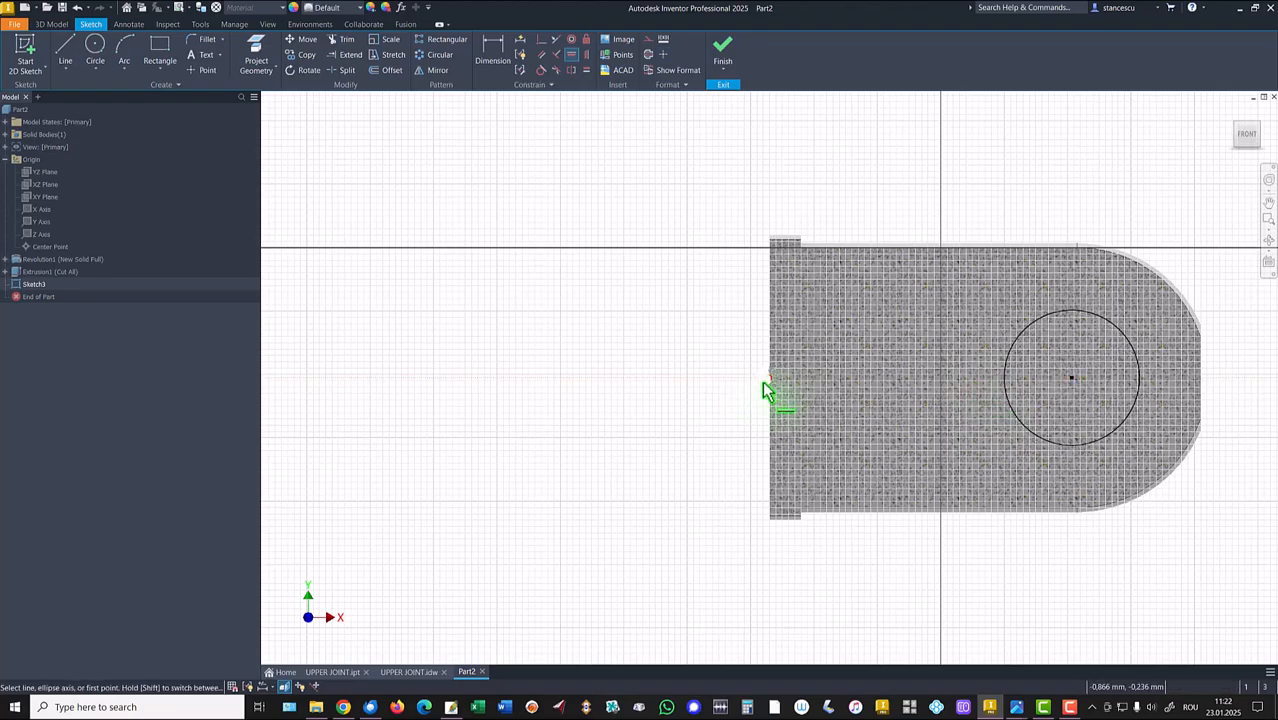
{"action": "middle_click", "coordinate": [673, 418]}
{"action": "middle_click", "coordinate": [673, 418]}
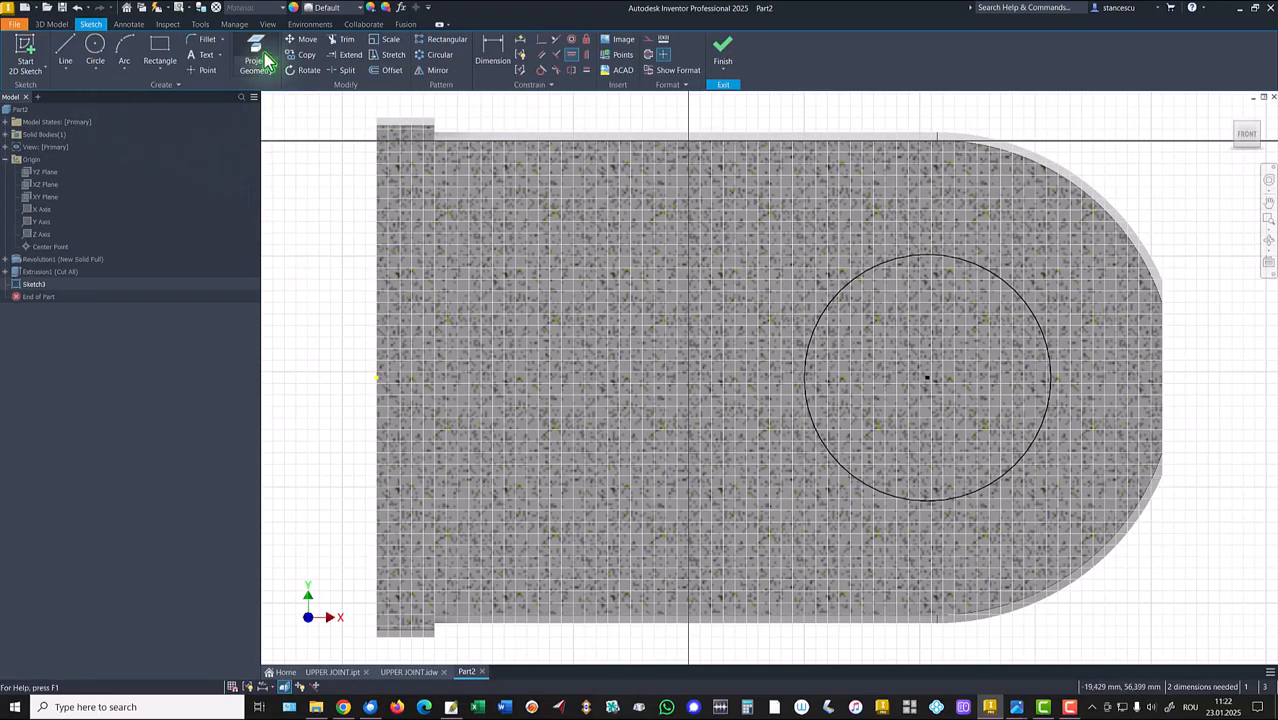
Dimension the circle's centre 99 from the left edge and set its diameter to 58.
{"action": "left_click", "coordinate": [492, 50]}
{"action": "left_click", "coordinate": [1008, 286]}
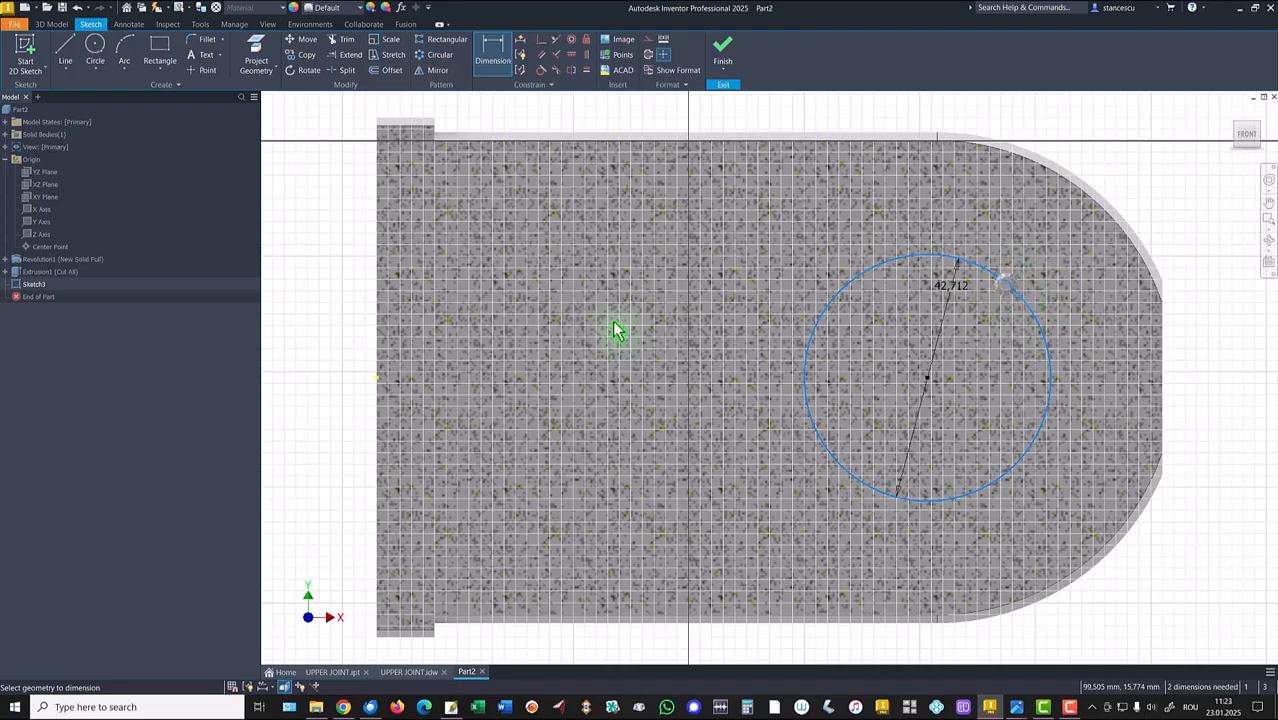
{"action": "left_click", "coordinate": [378, 378]}
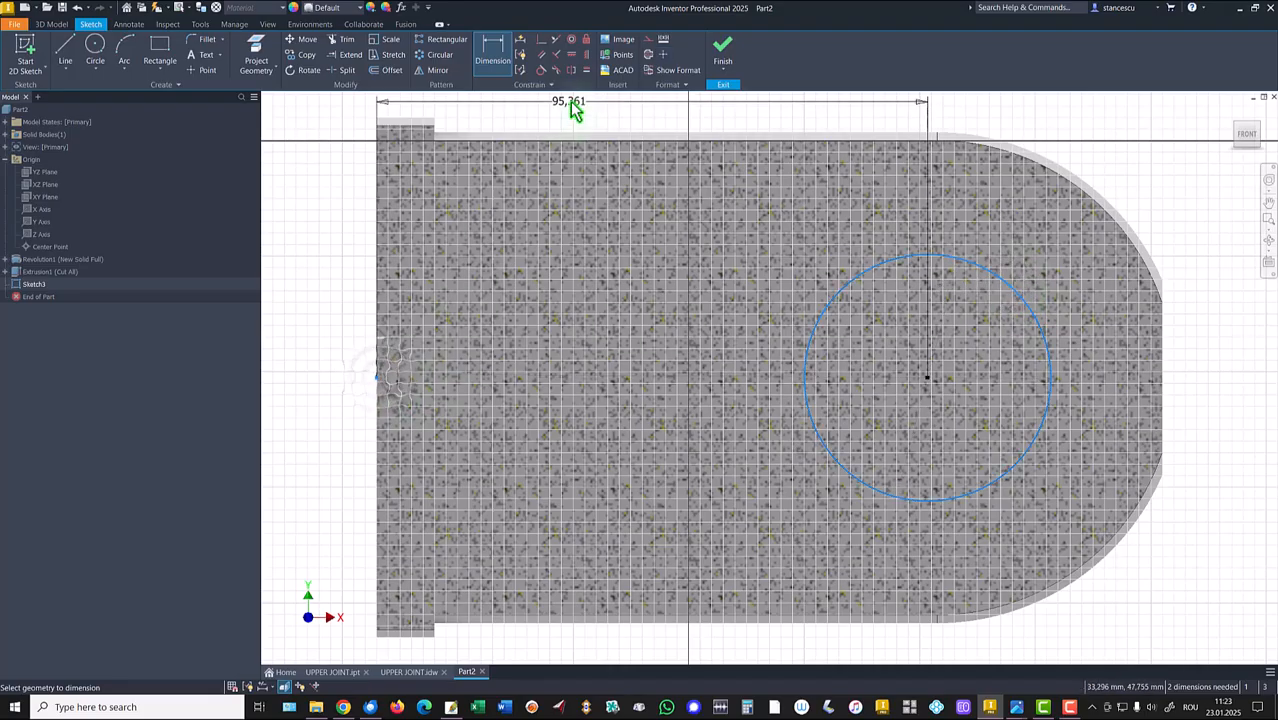
{"action": "left_click", "coordinate": [572, 104]}
{"action": "type", "text": "99"}
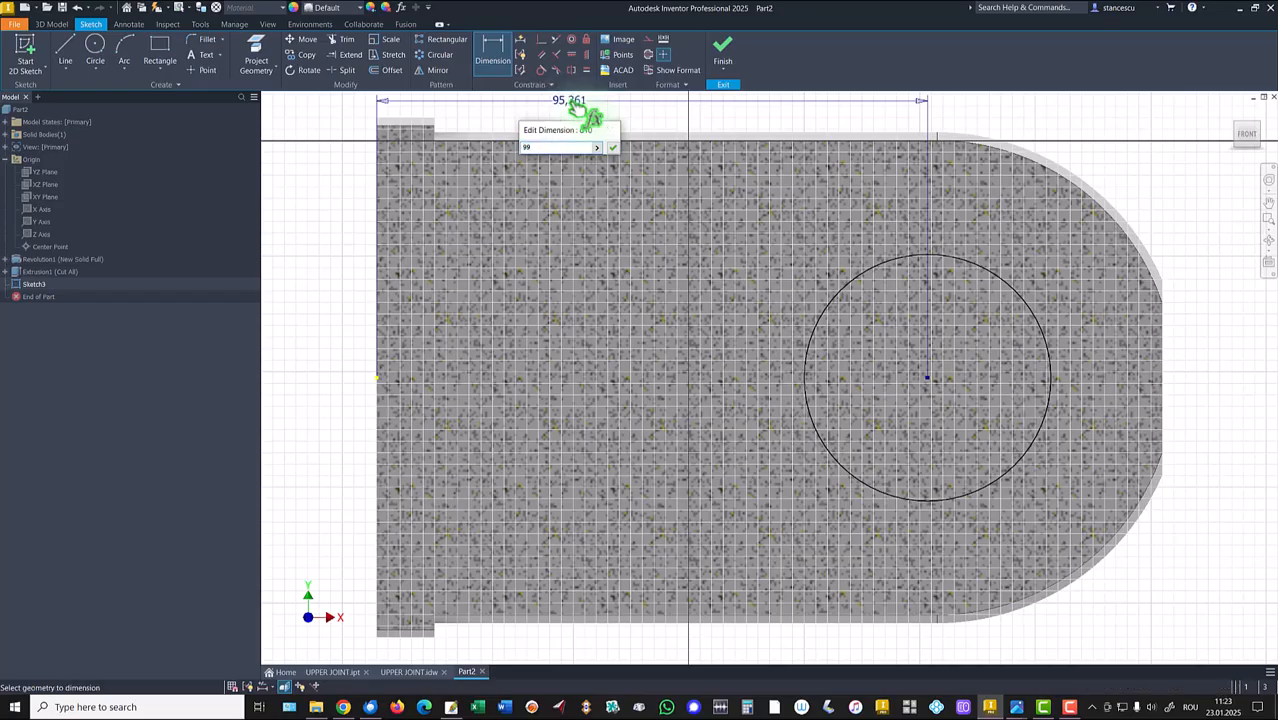
{"action": "key", "text": "Return"}
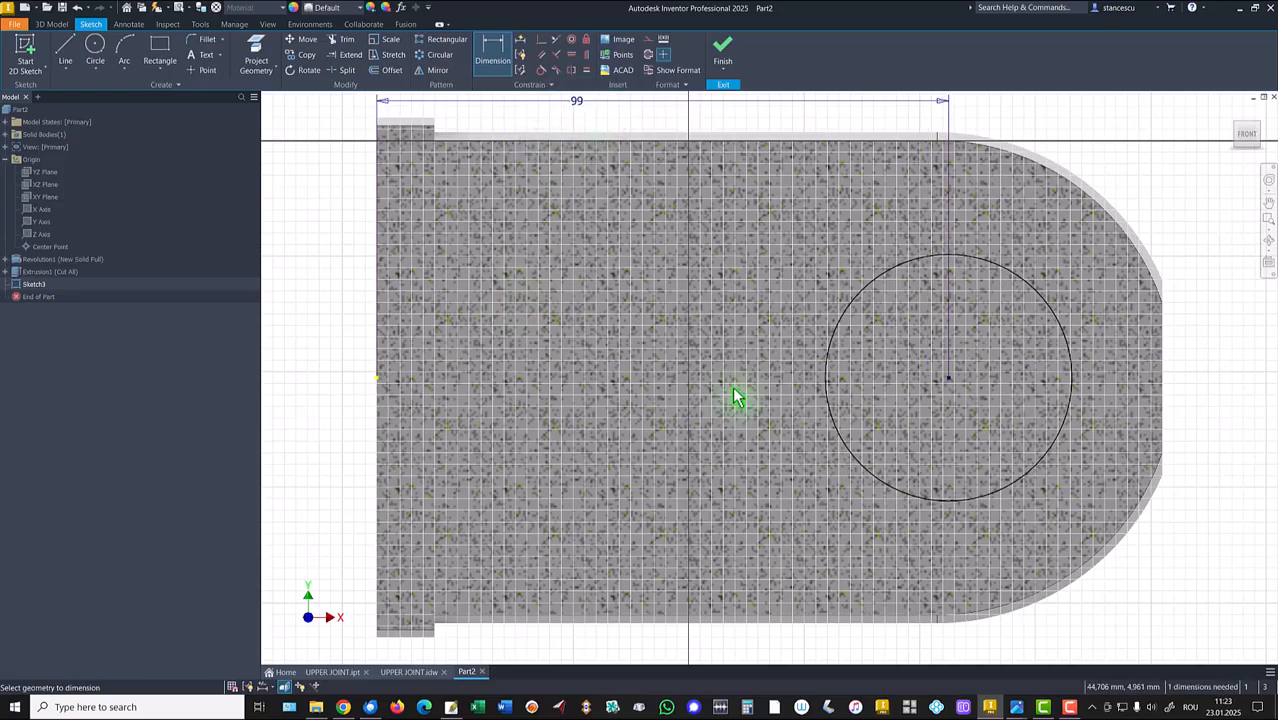
{"action": "left_click", "coordinate": [822, 481]}
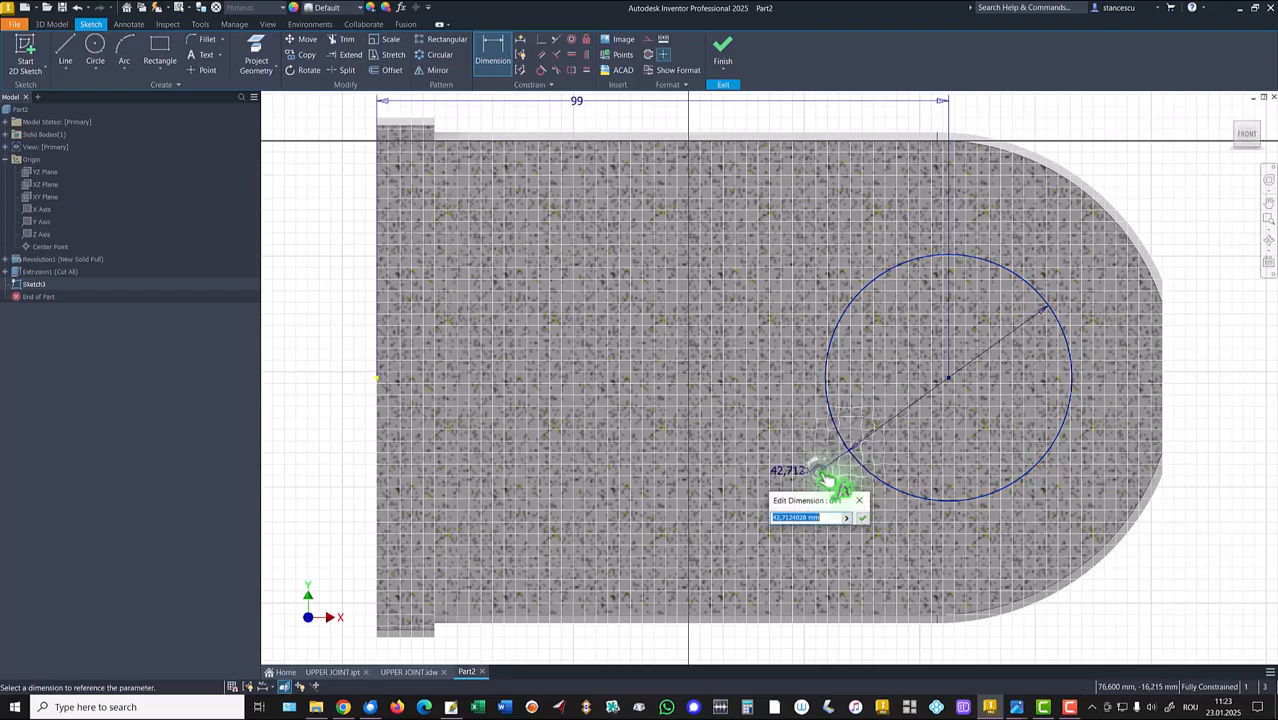
{"action": "key", "text": "Return"}
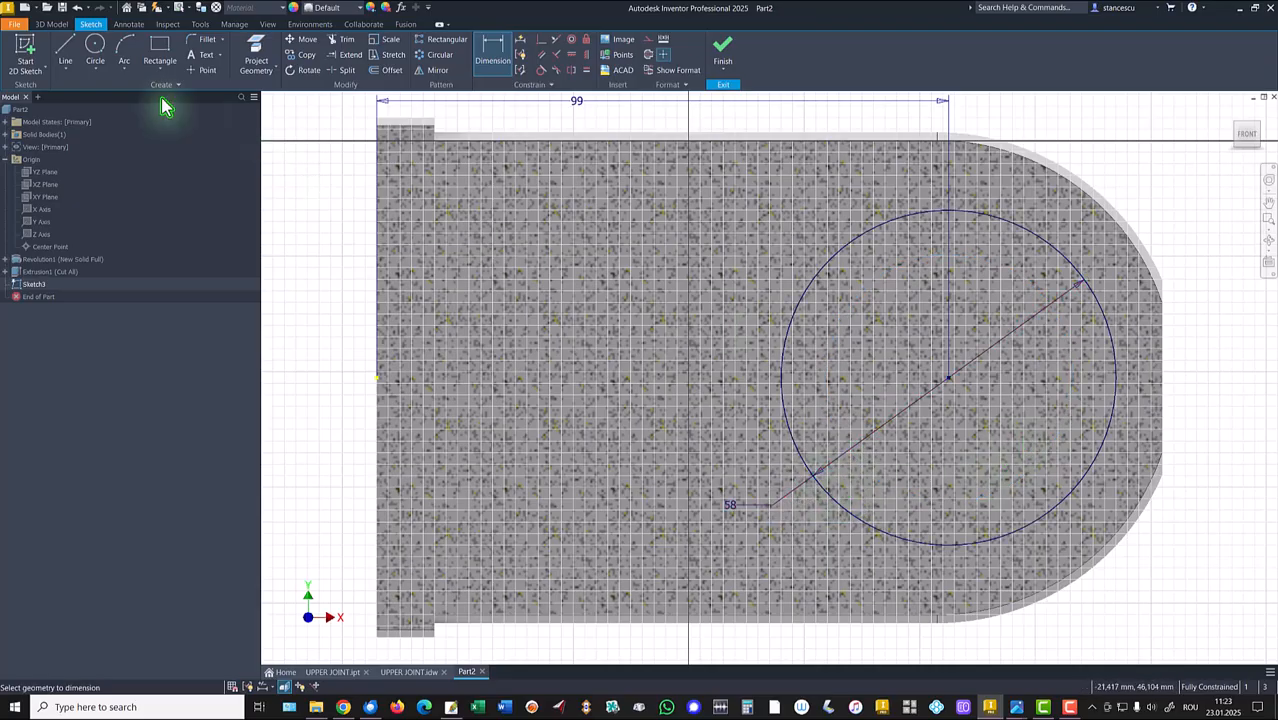
Draw a vertical line from the circle's leftmost point up to the body's top edge.
{"action": "left_click", "coordinate": [65, 52]}
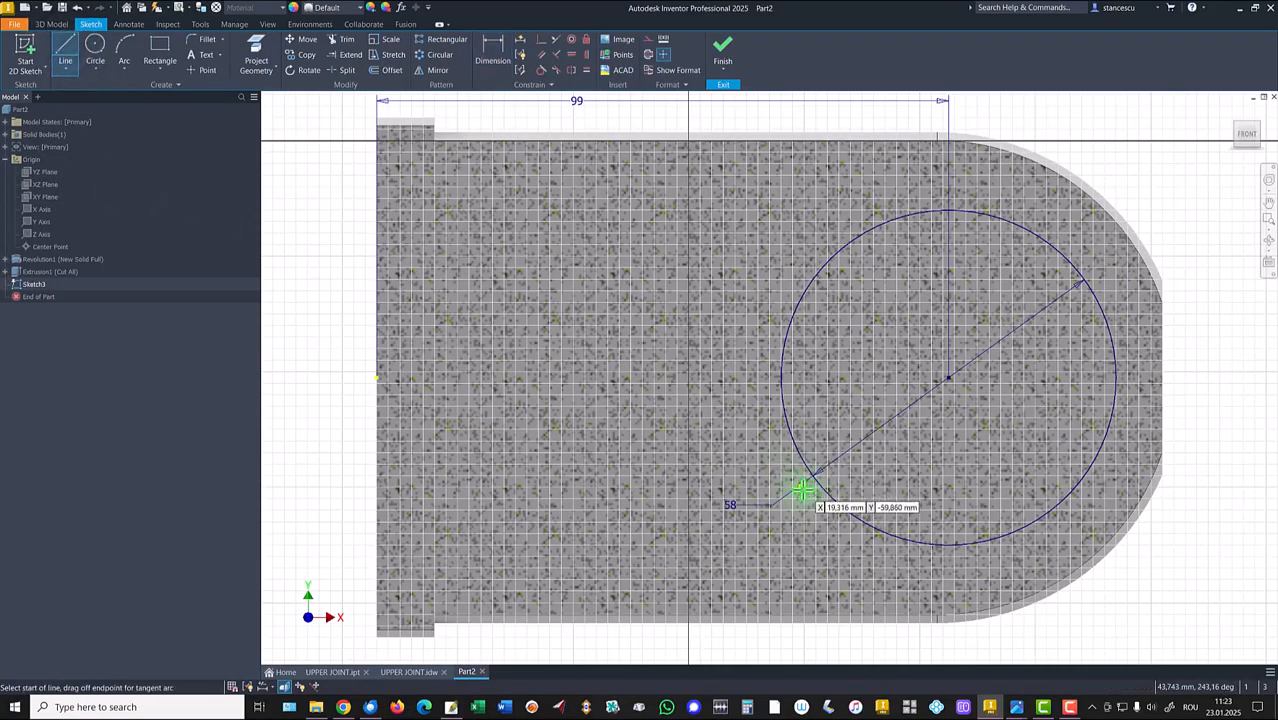
{"action": "left_click_drag", "start_coordinate": [822, 490], "coordinate": [788, 158]}
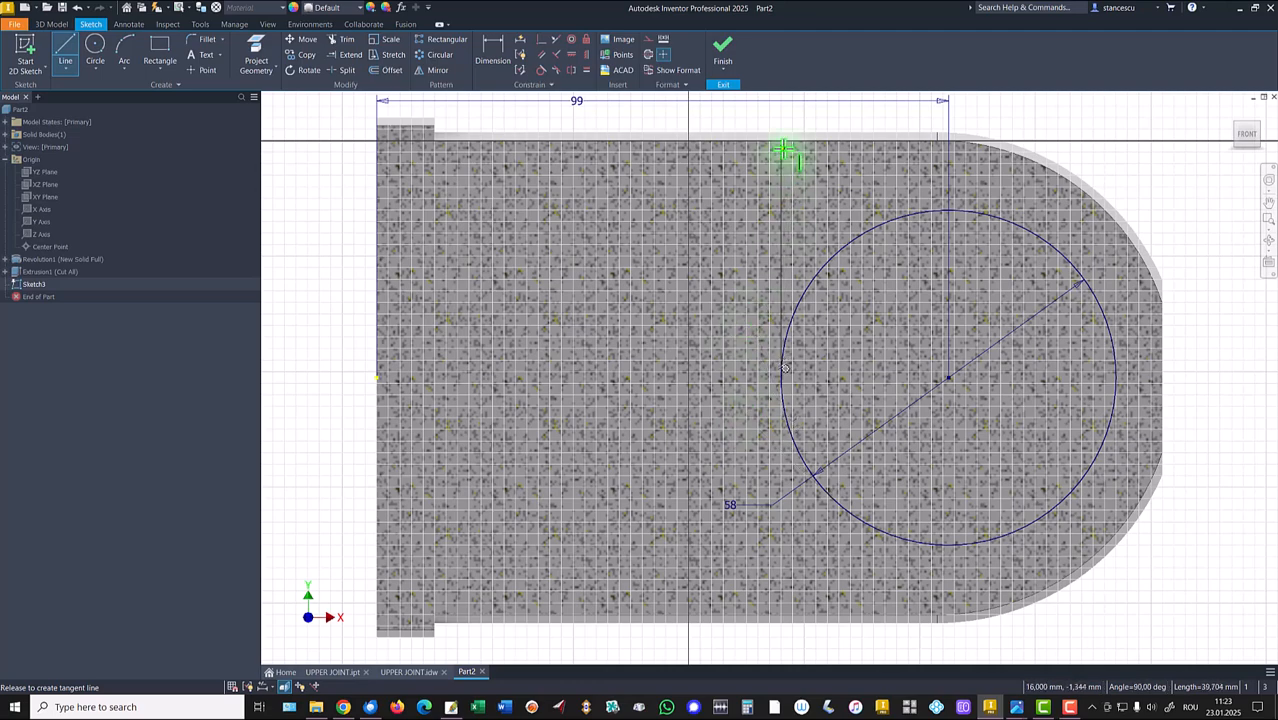
{"action": "left_click_drag", "start_coordinate": [783, 148], "coordinate": [778, 168]}
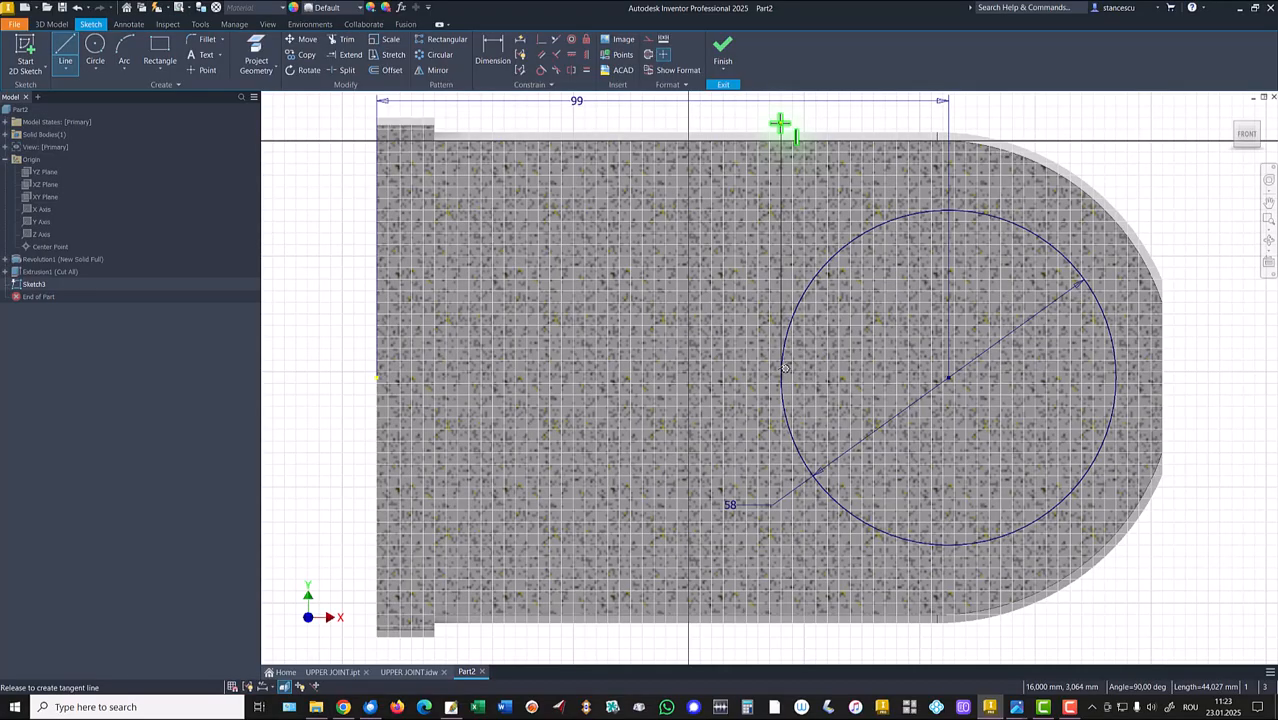
{"action": "left_click_drag", "start_coordinate": [780, 122], "coordinate": [781, 125]}
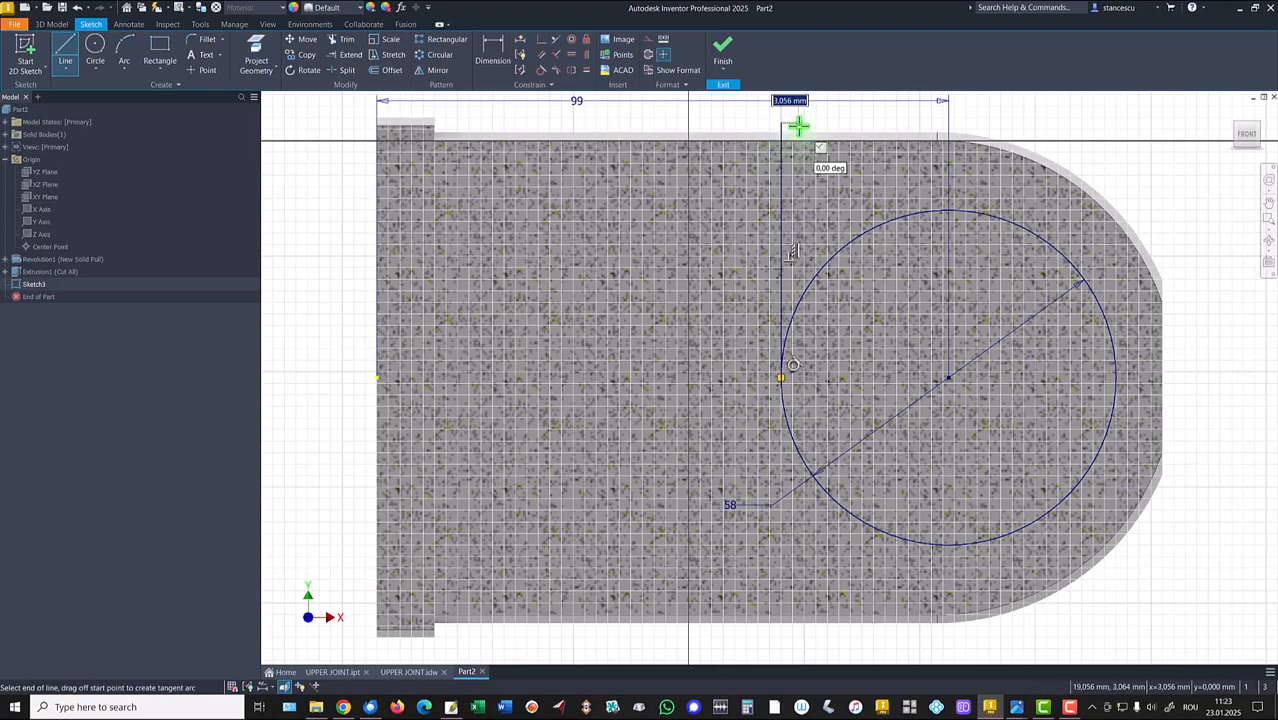
{"action": "key", "text": "Escape"}
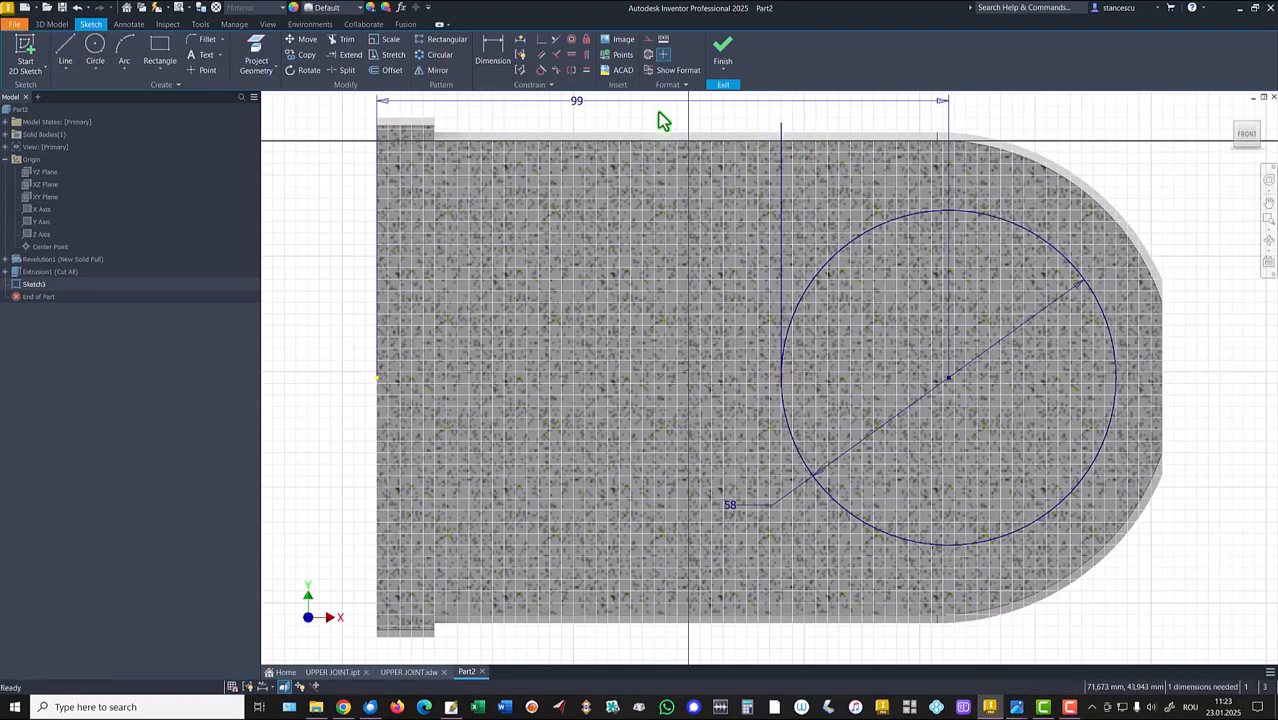
Project the top edge and draw a second vertical line from it down to the circle.
{"action": "left_click", "coordinate": [277, 60]}
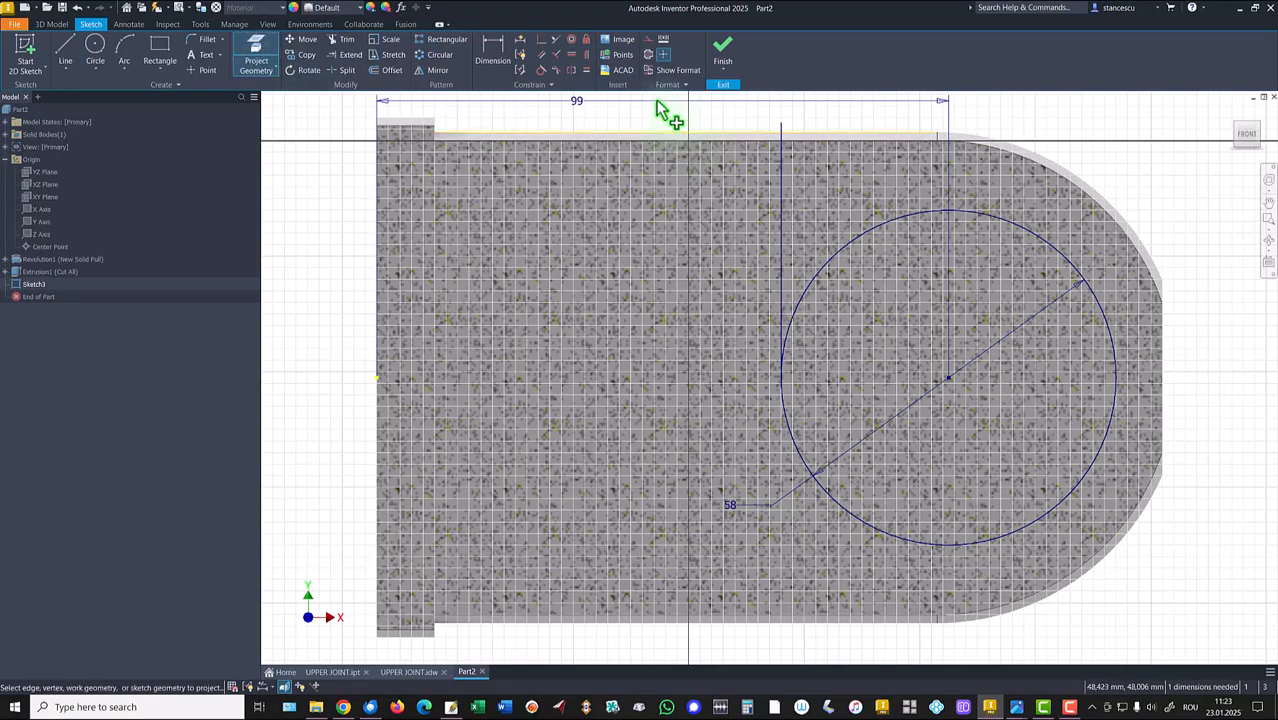
{"action": "left_click", "coordinate": [67, 52]}
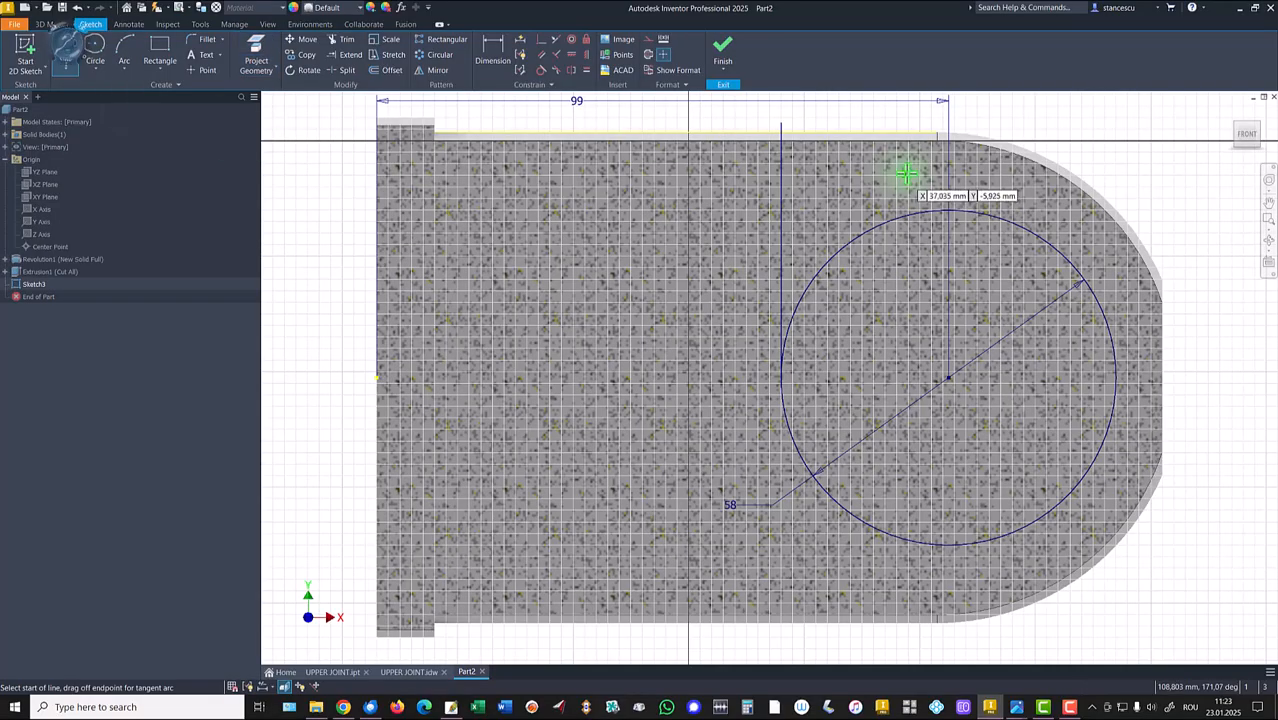
{"action": "left_click", "coordinate": [858, 132]}
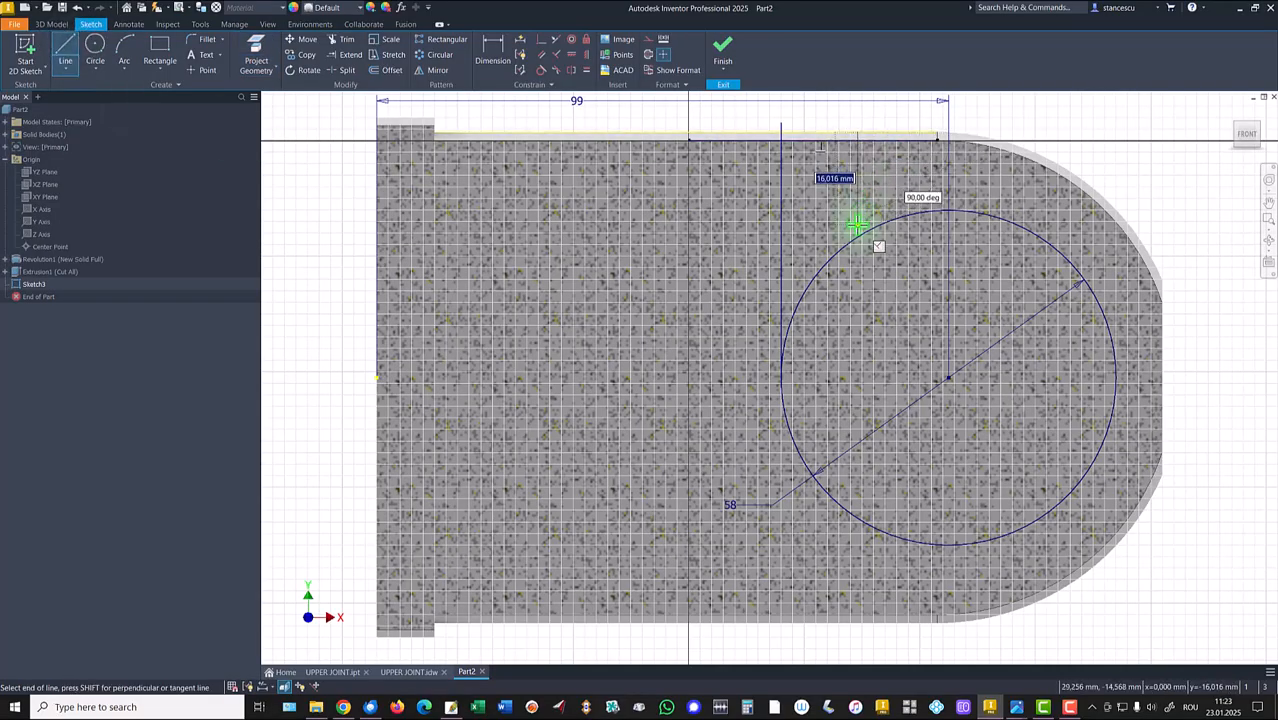
{"action": "left_click", "coordinate": [856, 238]}
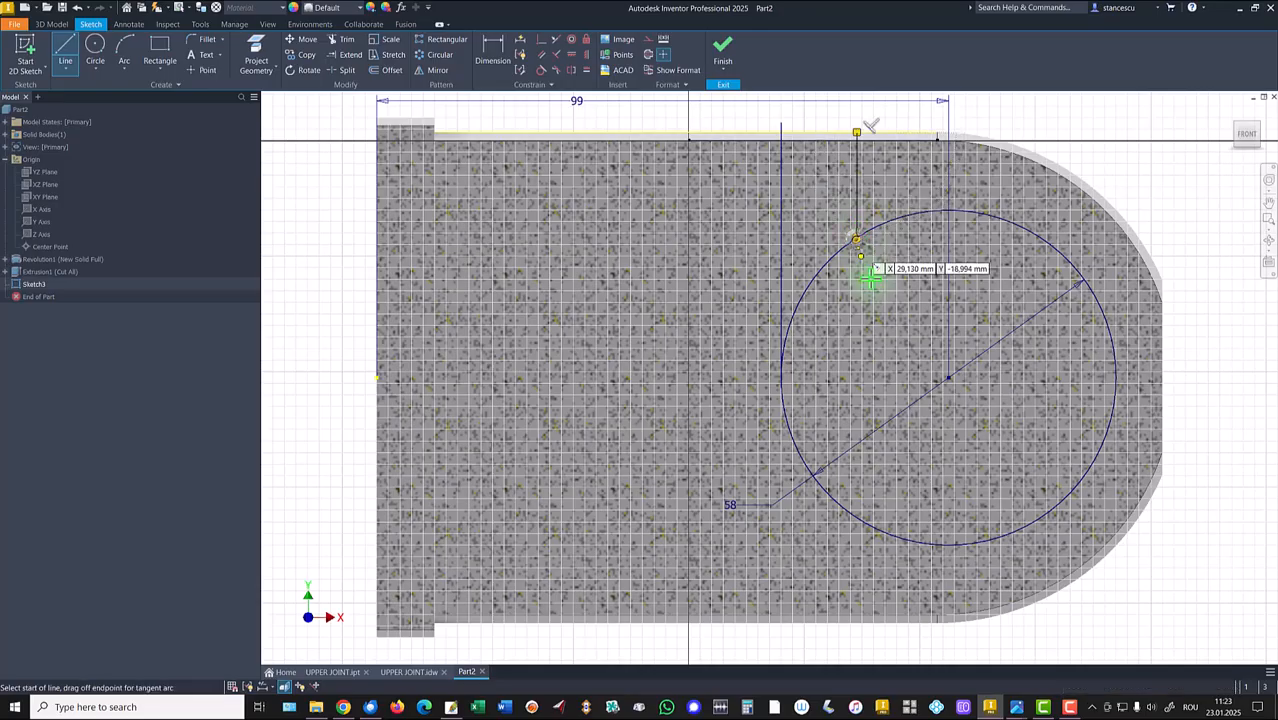
Dimension the gap between the two vertical lines as 14.
{"action": "left_click", "coordinate": [353, 42]}
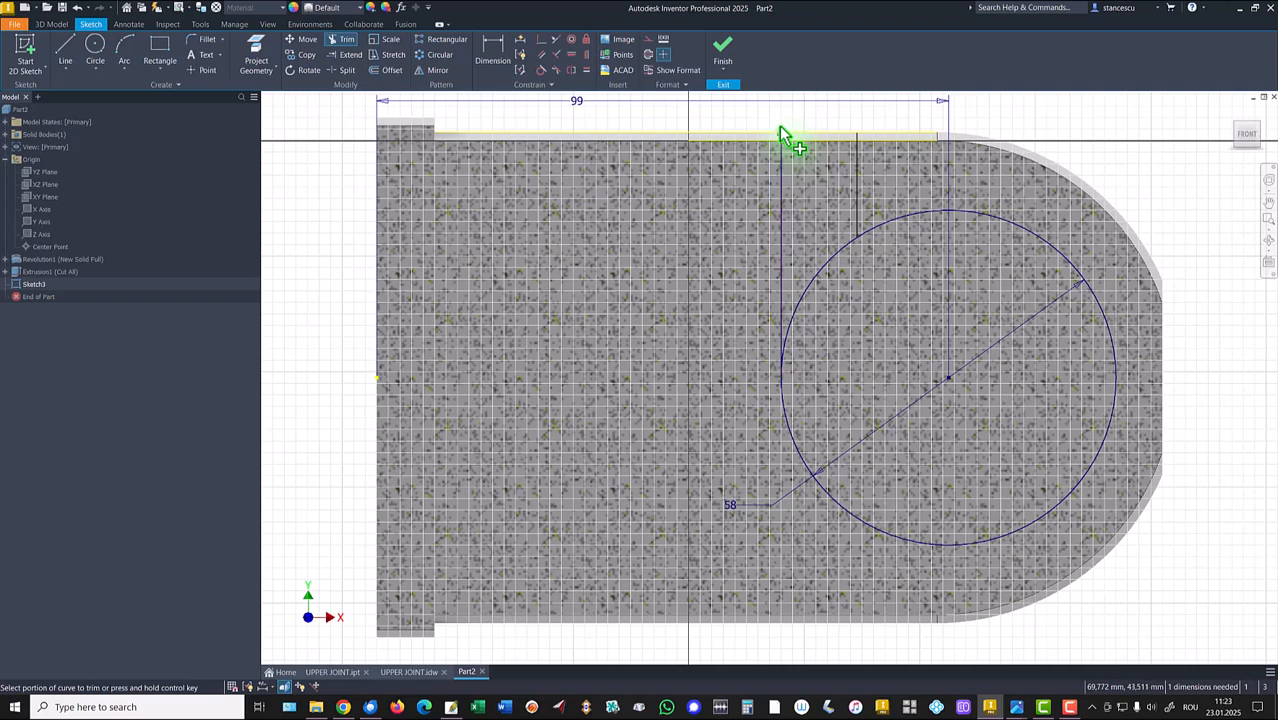
{"action": "left_click", "coordinate": [492, 47]}
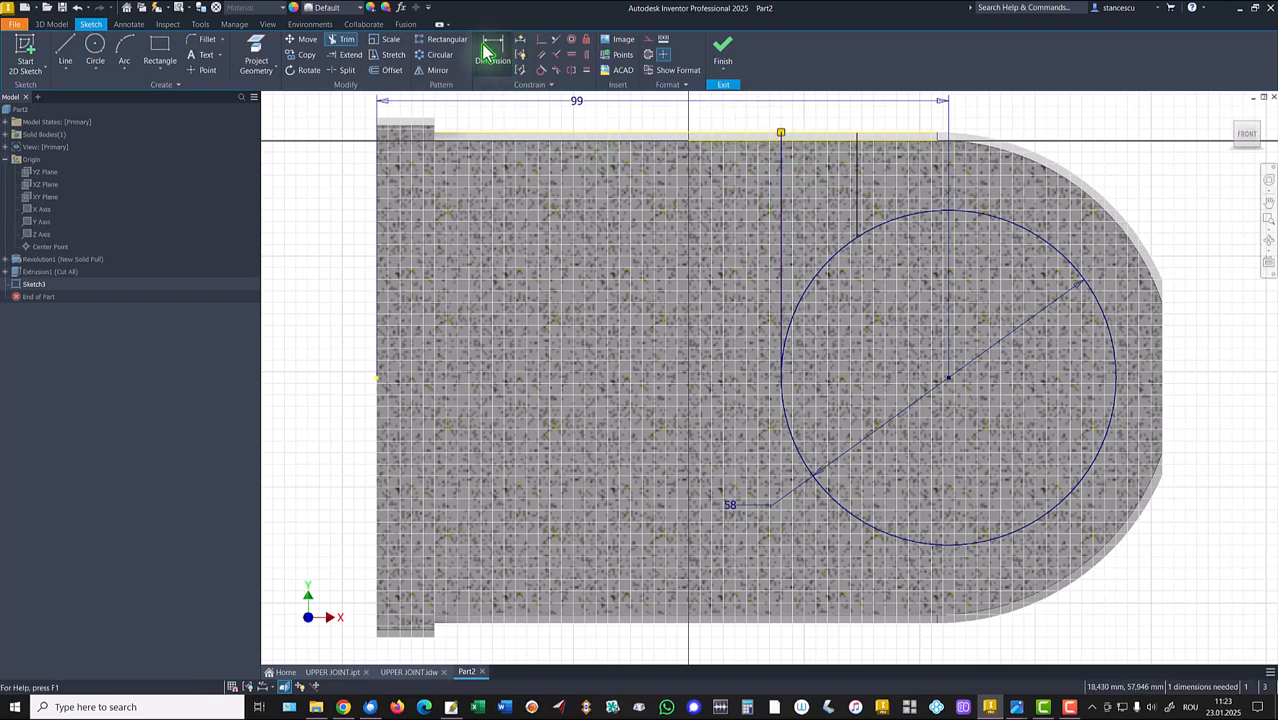
{"action": "left_click", "coordinate": [781, 190]}
{"action": "left_click", "coordinate": [857, 196]}
{"action": "left_click", "coordinate": [821, 206]}
{"action": "key", "text": "Return"}
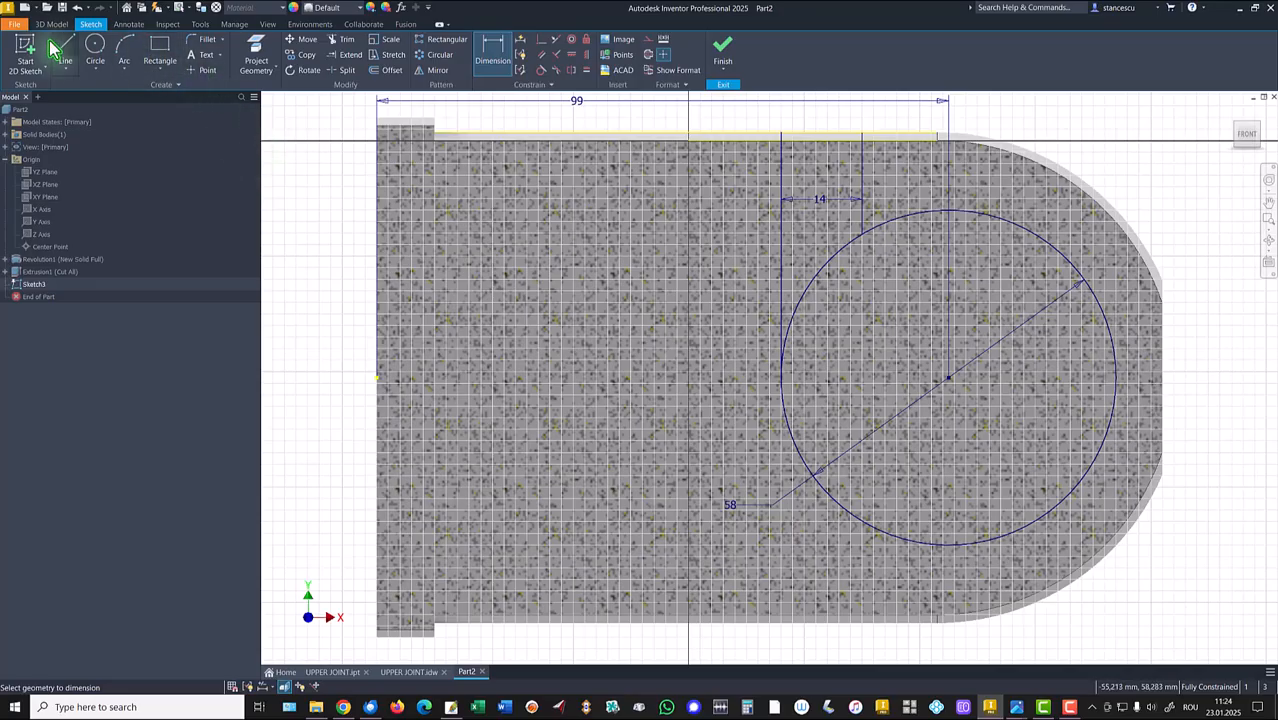
Draw a three-segment rectangular notch from the circle's right side out to the flat end face.
{"action": "left_click", "coordinate": [67, 52]}
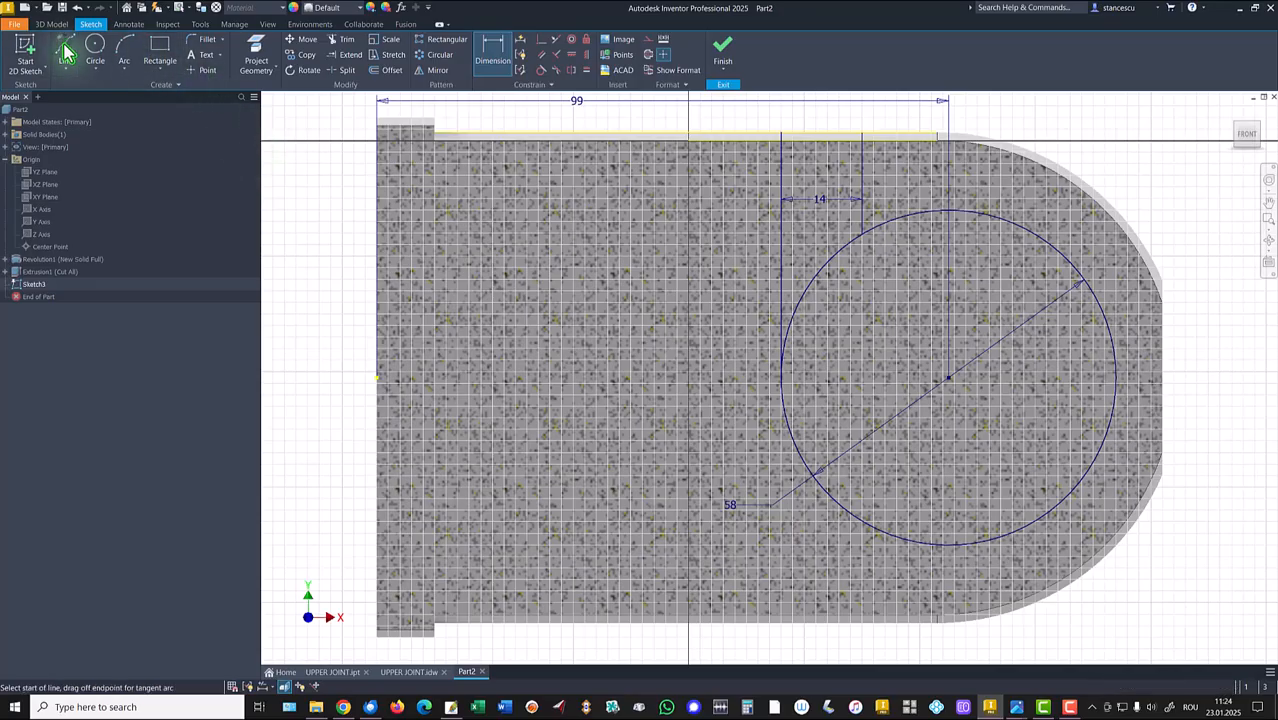
{"action": "left_click", "coordinate": [1107, 325]}
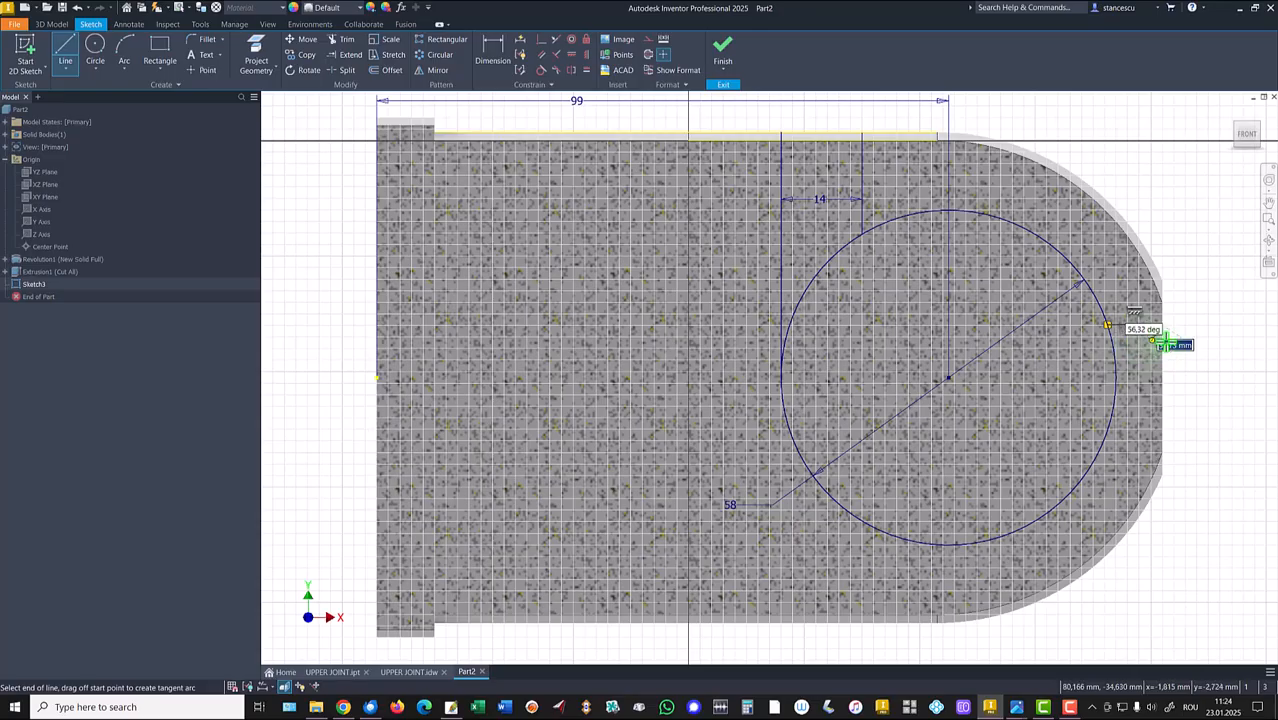
{"action": "double_click", "coordinate": [1113, 409]}
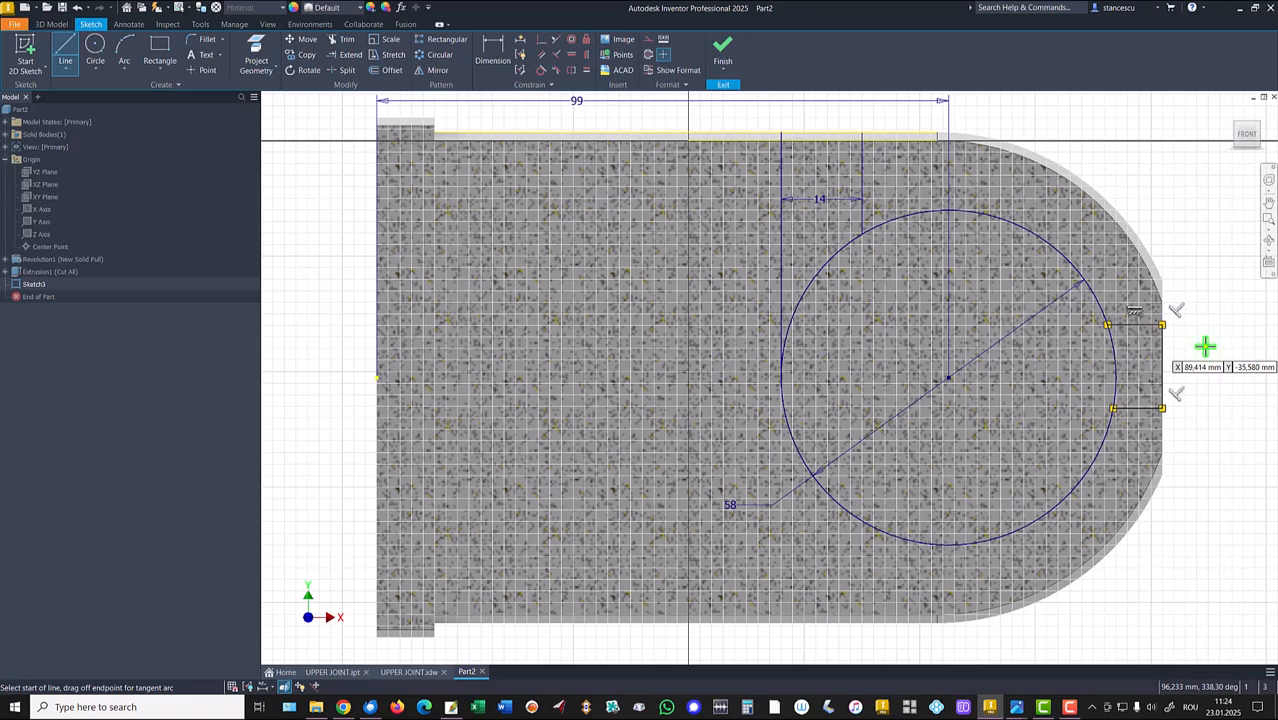
{"action": "key", "text": "Escape"}
{"action": "left_click_drag", "start_coordinate": [1168, 368], "coordinate": [1197, 362]}
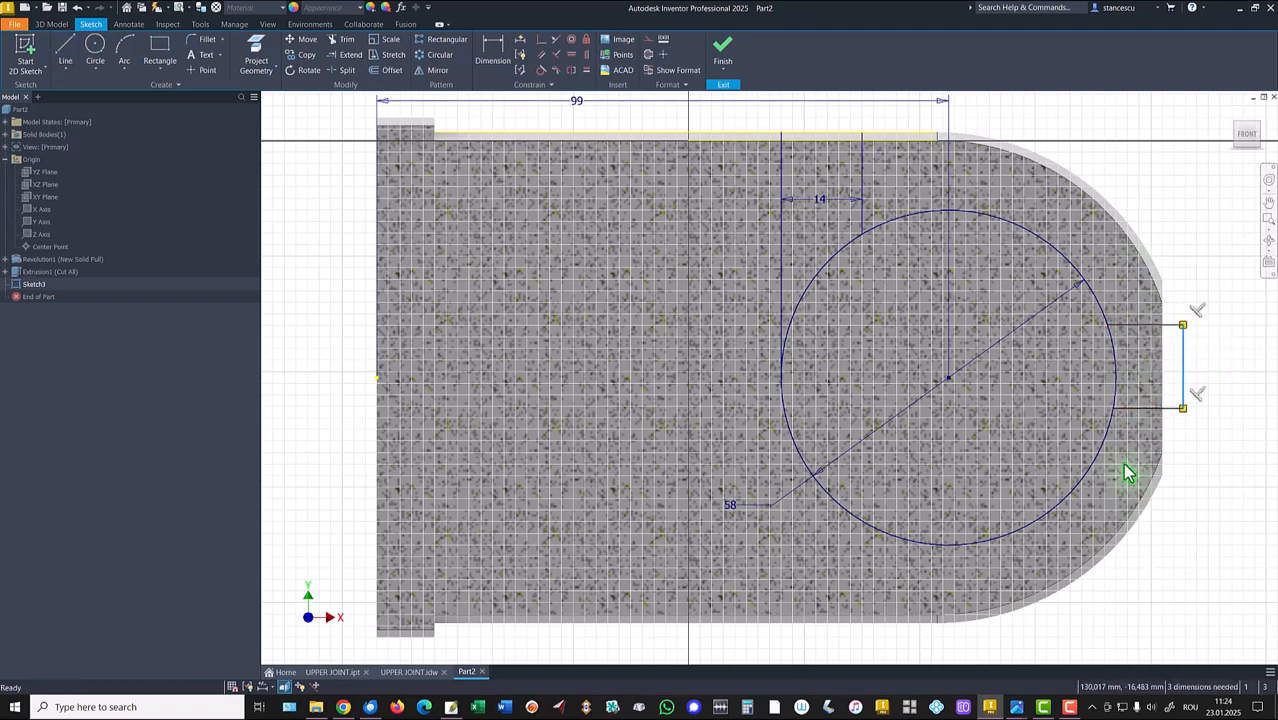
Project the flat end face edge and make the notch's vertical line collinear with it.
{"action": "left_click", "coordinate": [262, 57]}
{"action": "left_click", "coordinate": [1162, 362]}
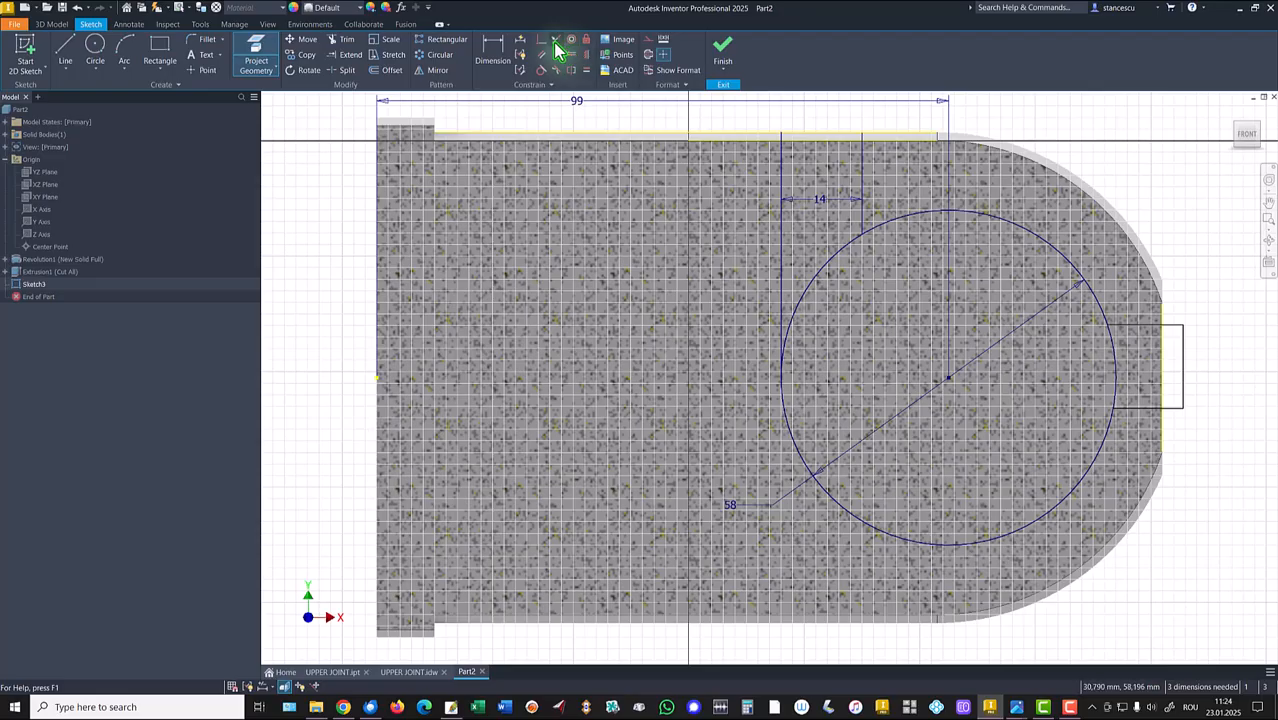
{"action": "left_click", "coordinate": [555, 42]}
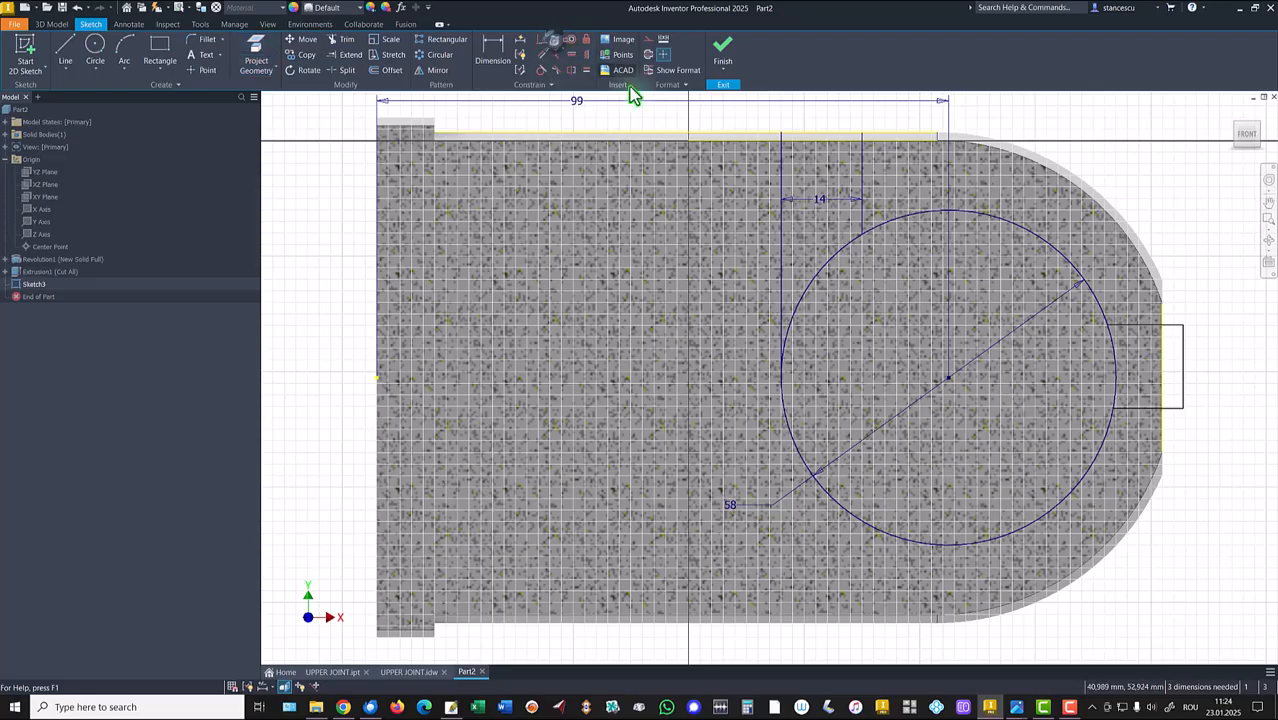
{"action": "left_click", "coordinate": [1182, 366]}
{"action": "left_click", "coordinate": [1163, 366]}
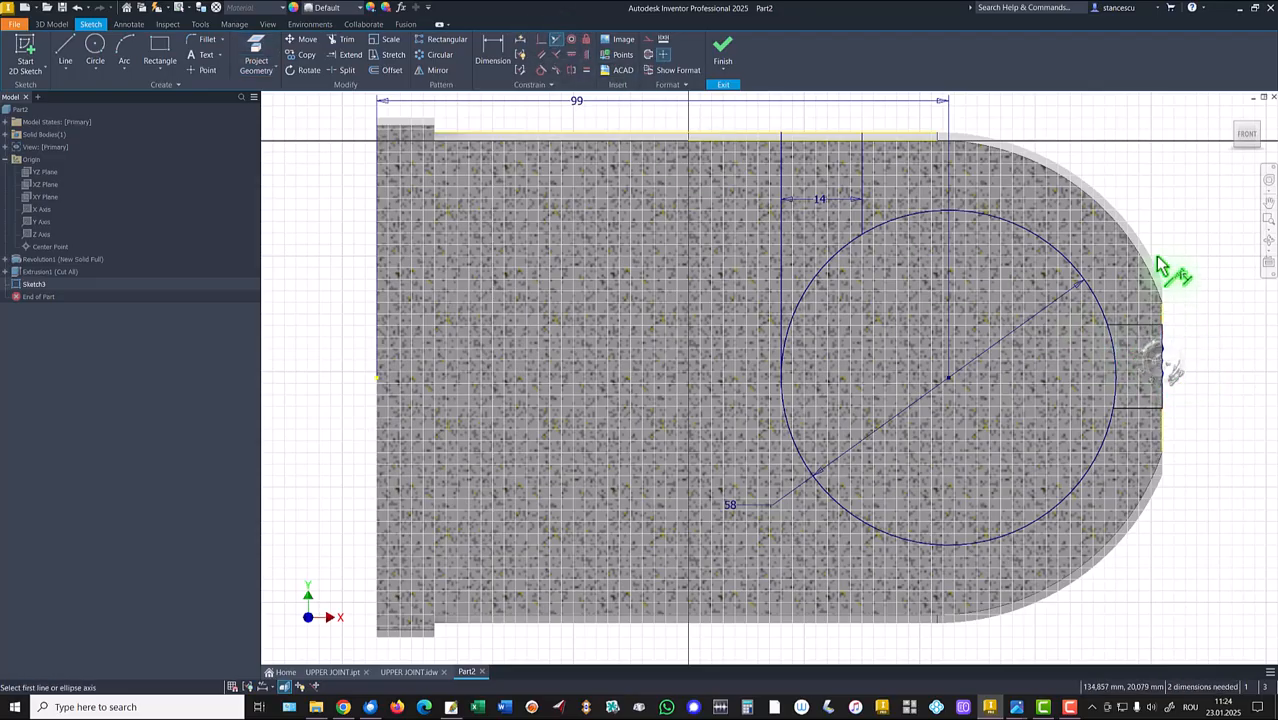
Constrain the notch's two horizontal lines to be equal.
{"action": "left_click", "coordinate": [485, 60]}
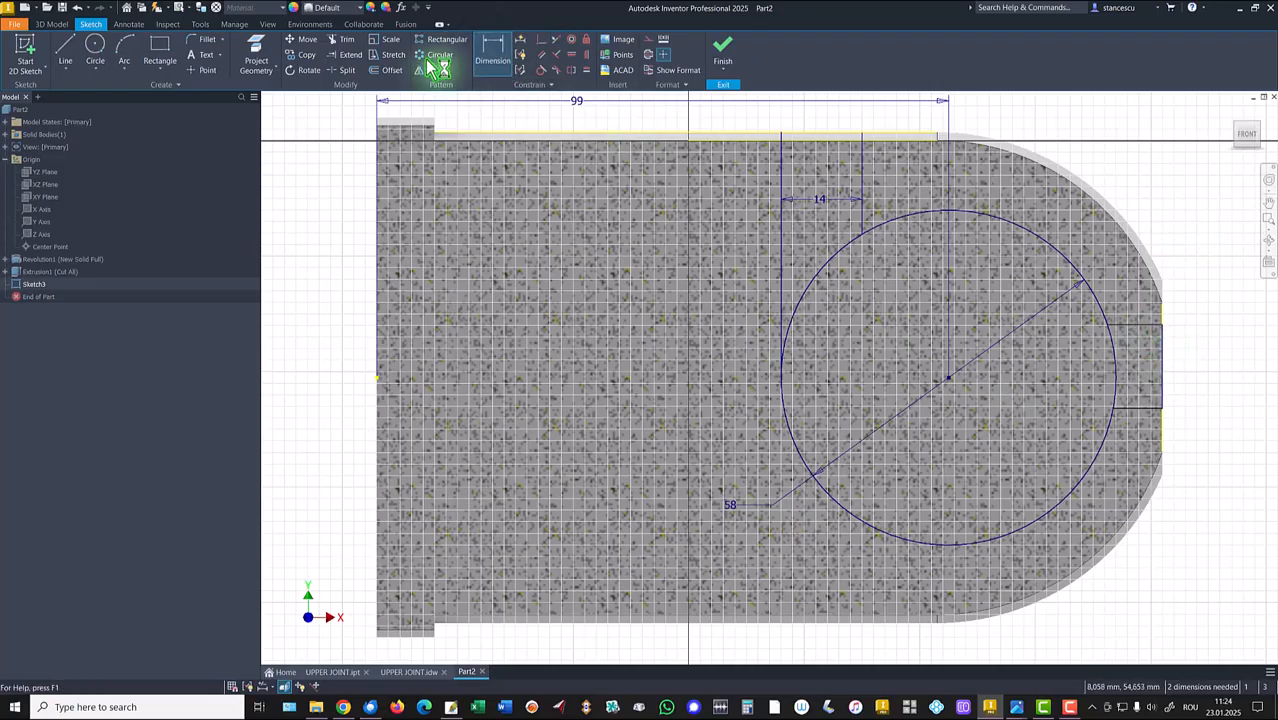
{"action": "left_click", "coordinate": [588, 70]}
{"action": "left_click", "coordinate": [1120, 326]}
{"action": "left_click", "coordinate": [1140, 428]}
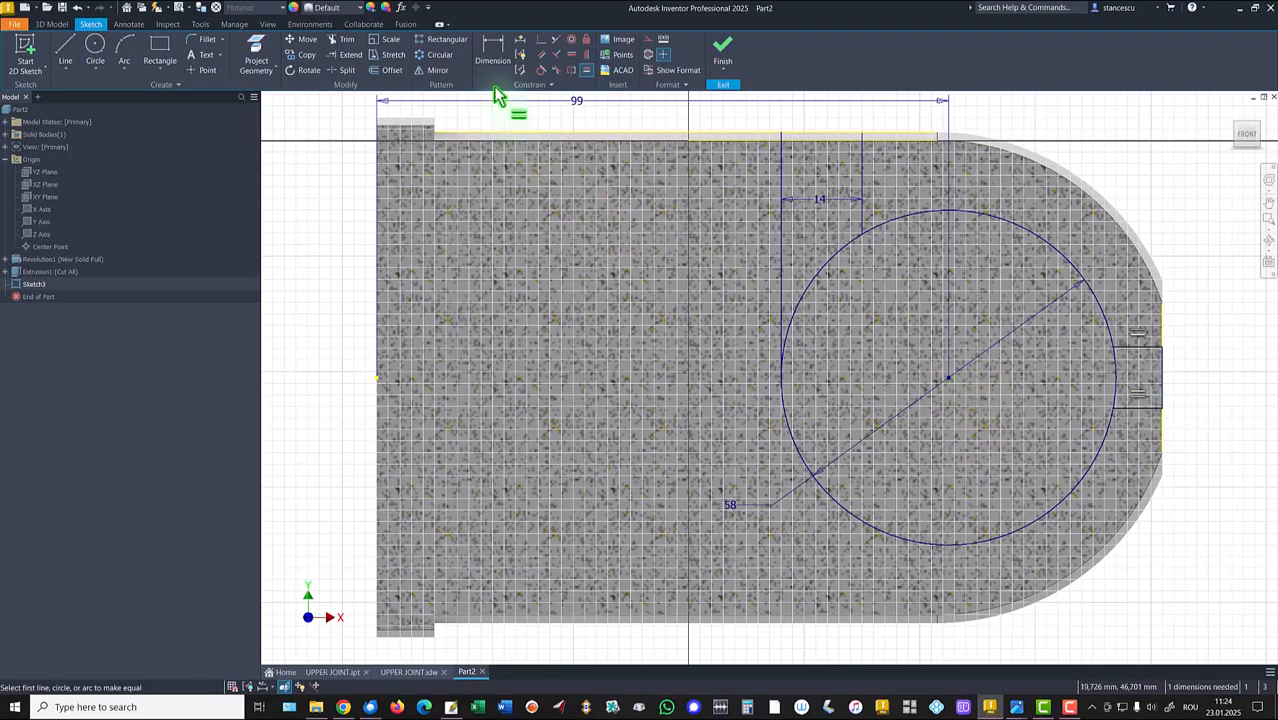
Dimension the distance between the notch's horizontal lines as 25.
{"action": "key", "text": "d"}
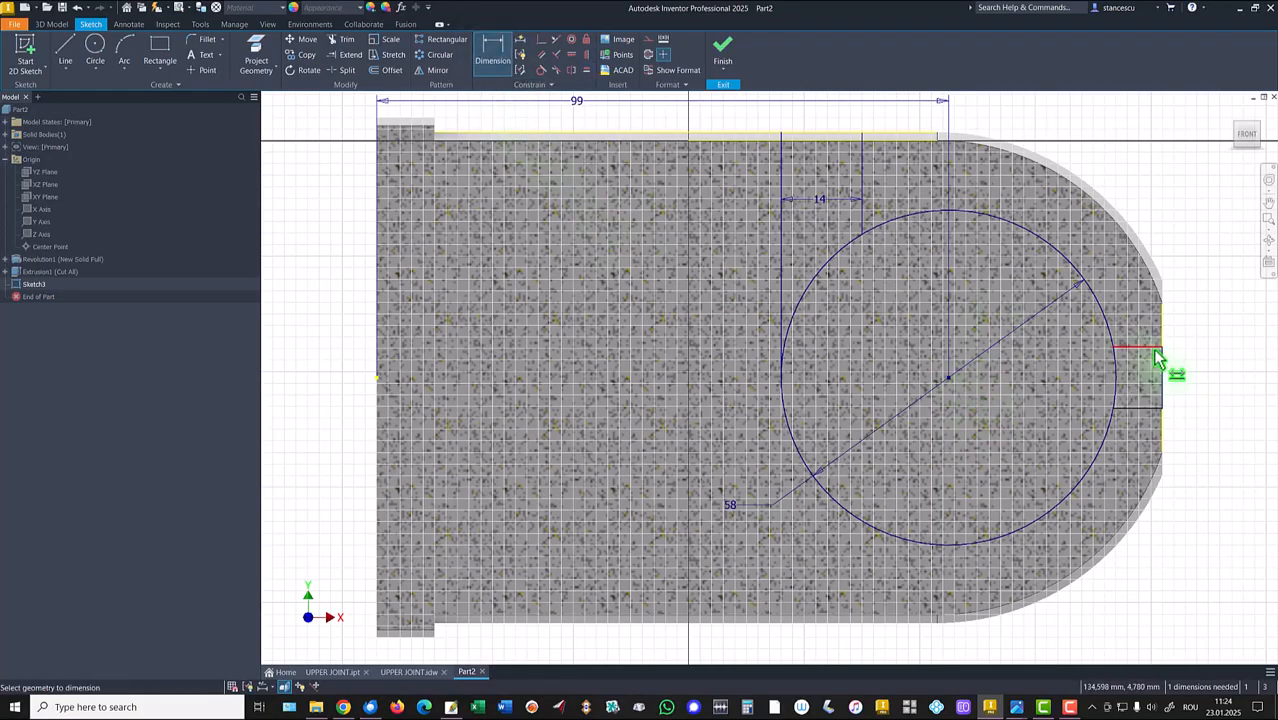
{"action": "left_click", "coordinate": [1155, 349]}
{"action": "left_click", "coordinate": [1155, 407]}
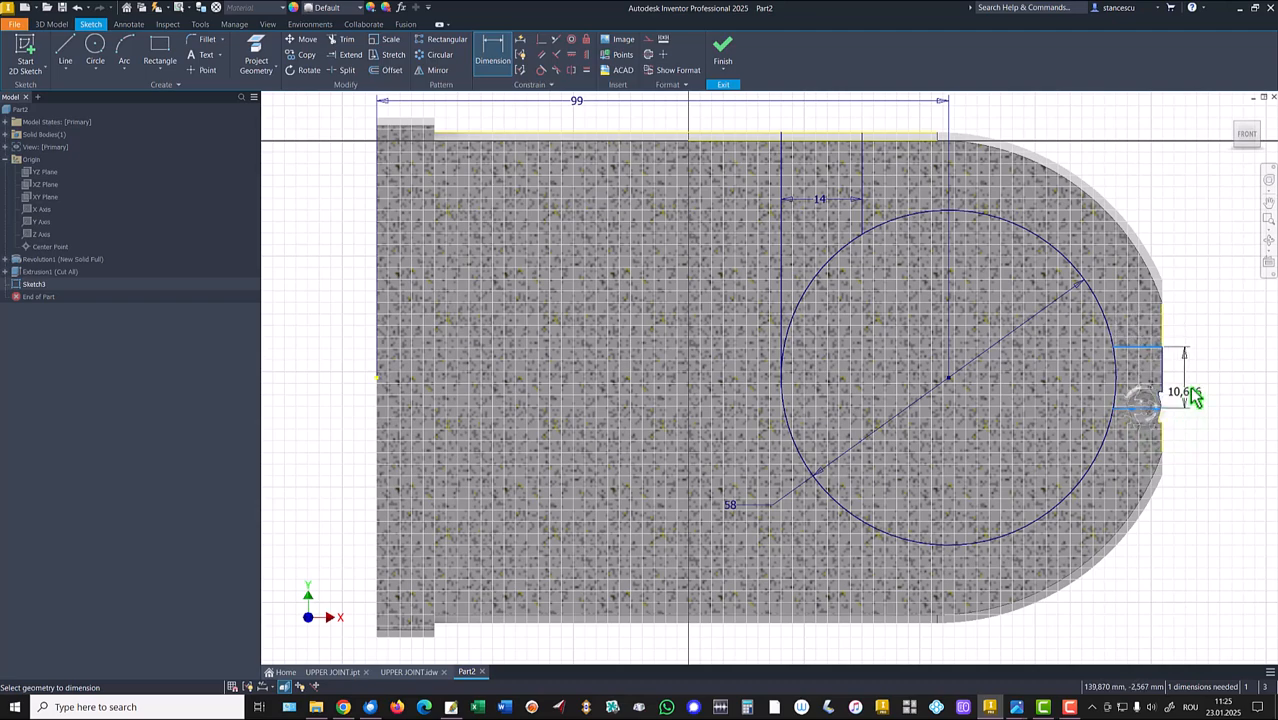
{"action": "left_click", "coordinate": [1196, 390]}
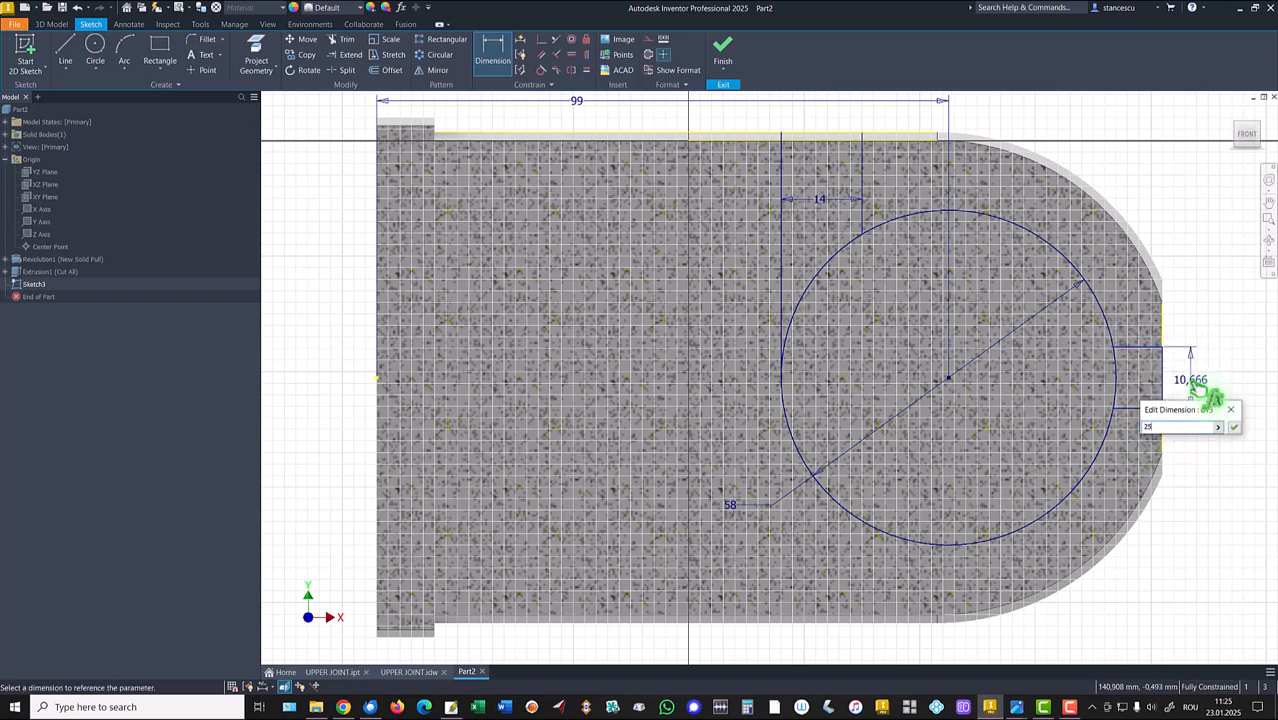
{"action": "key", "text": "Return"}
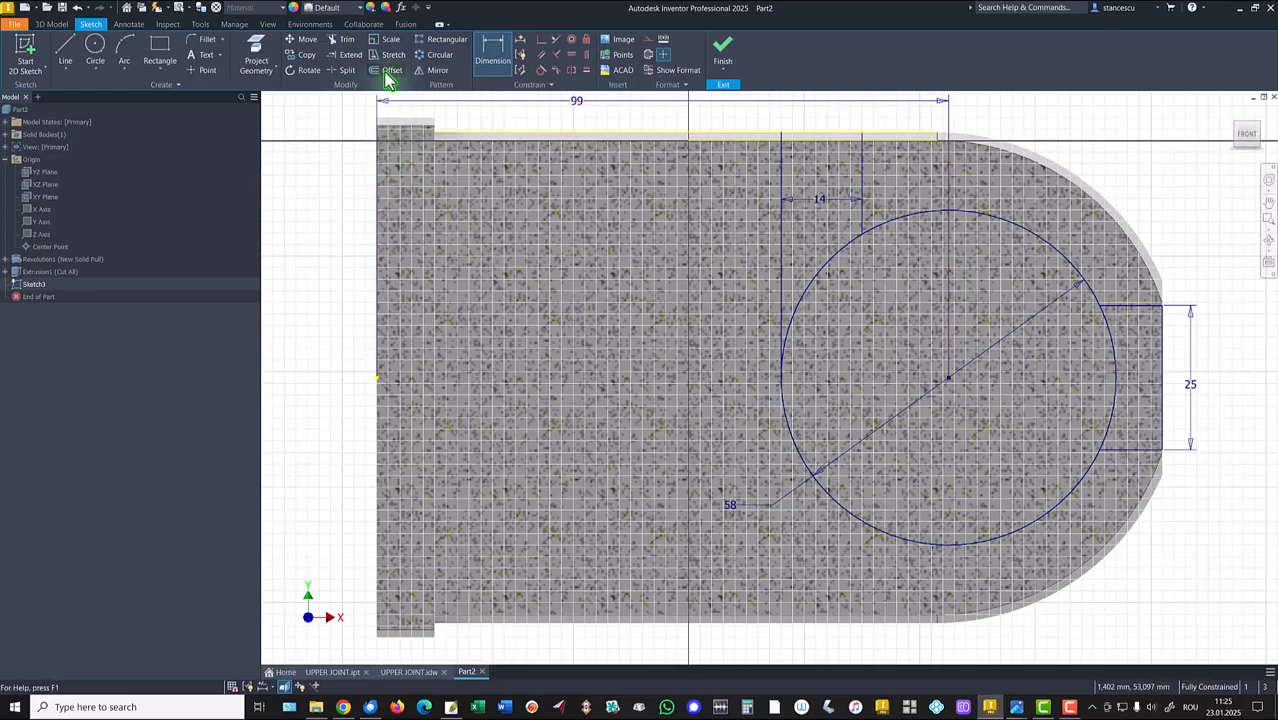
Trim the circle arc inside the notch and split the circle where it meets the vertical line.
{"action": "left_click", "coordinate": [341, 40]}
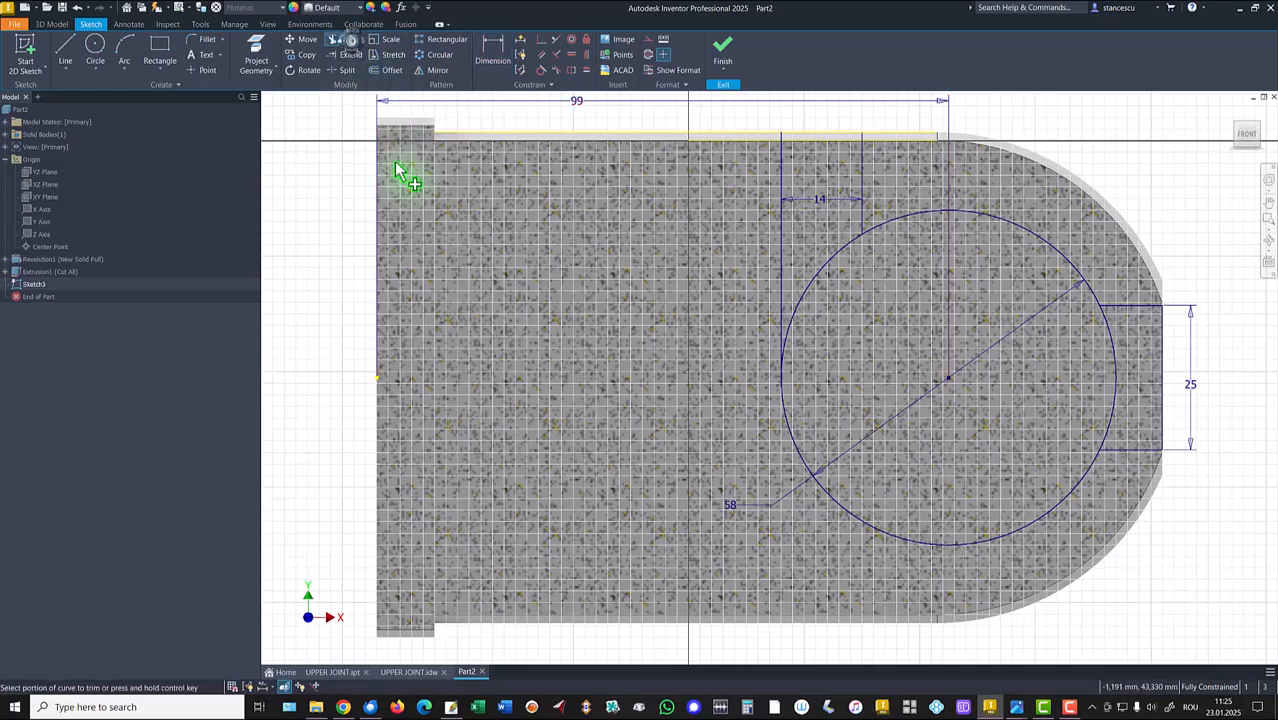
{"action": "left_click", "coordinate": [1115, 380]}
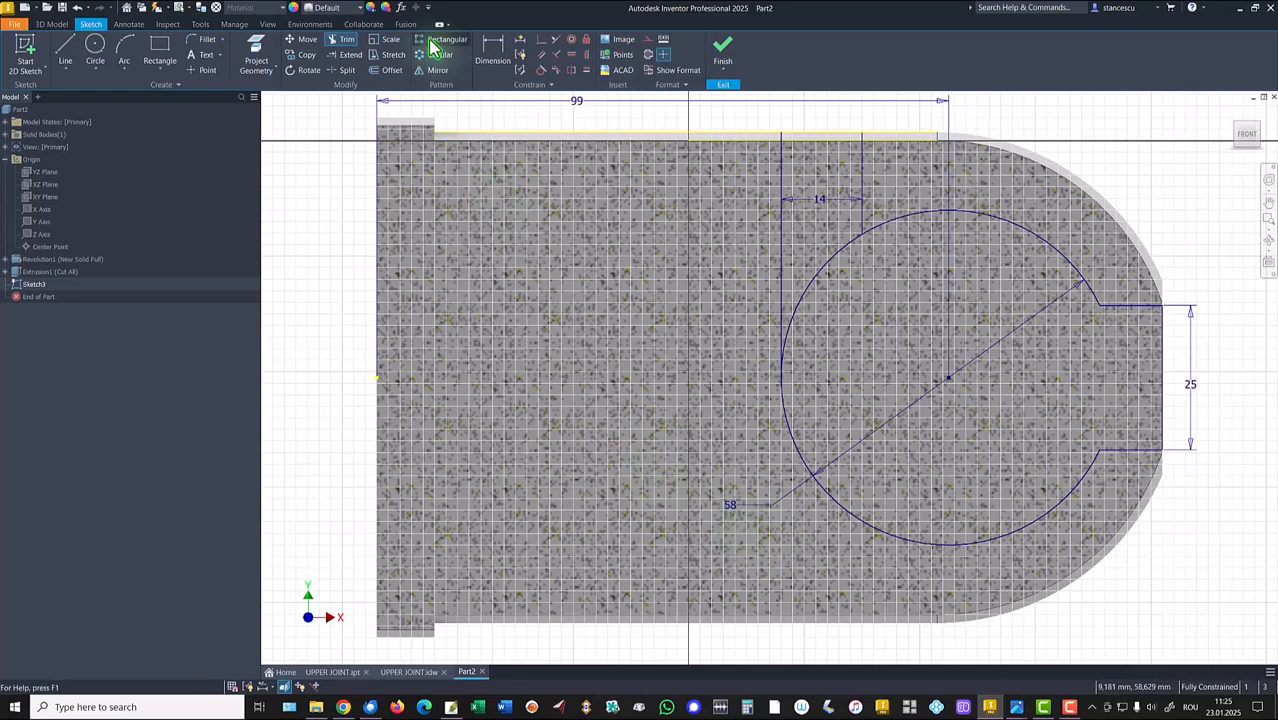
{"action": "left_click", "coordinate": [343, 70]}
{"action": "left_click", "coordinate": [851, 245]}
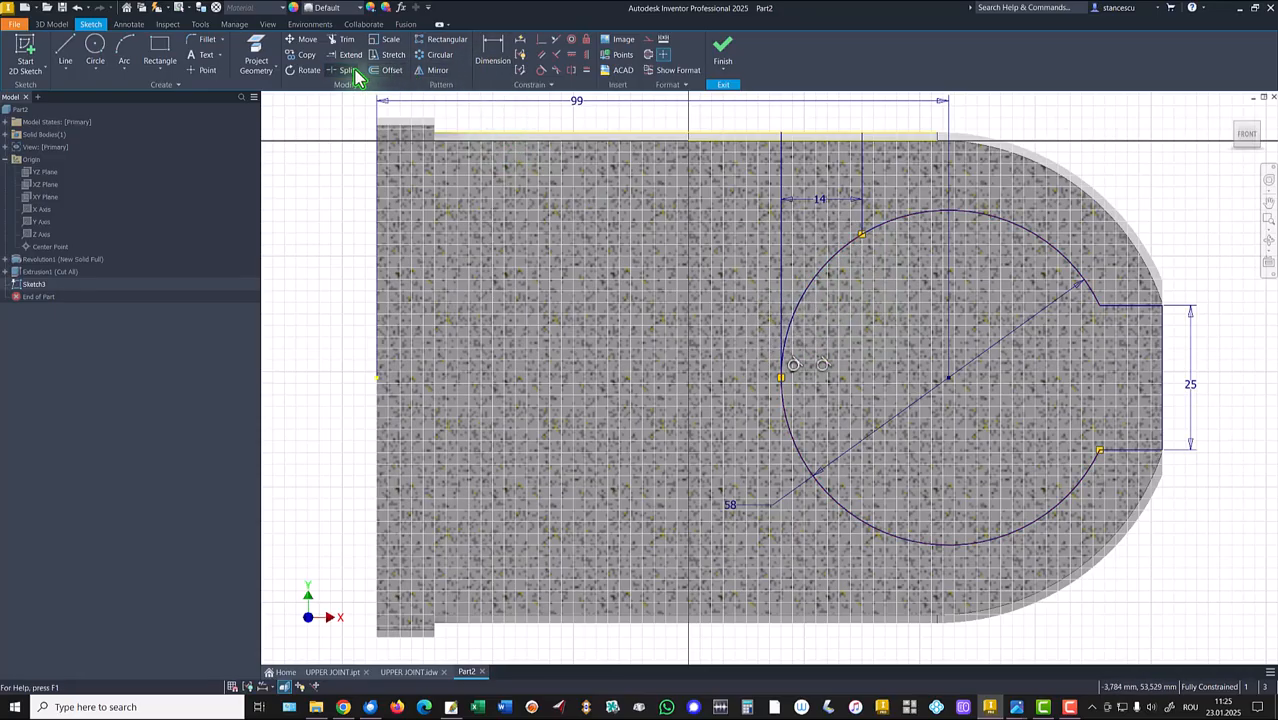
{"action": "key", "text": "Escape"}
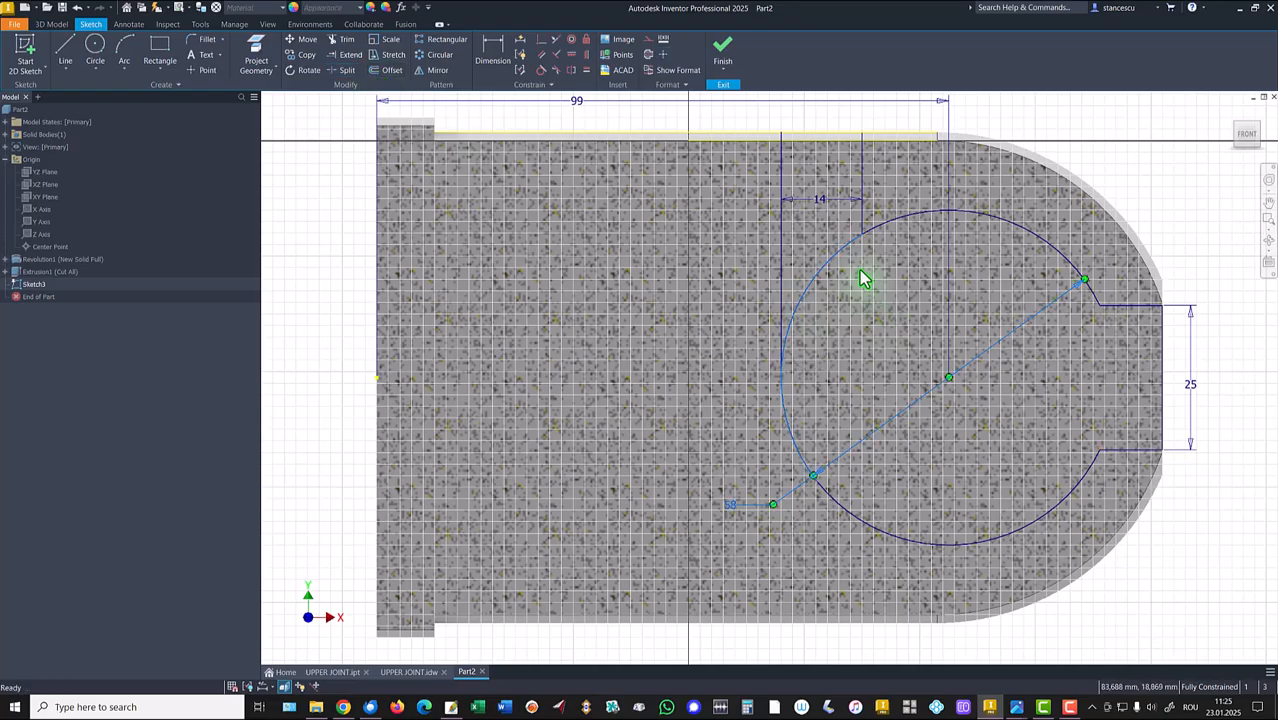
Reposition the 58 diameter dimension toward the upper left of the circle.
{"action": "left_click", "coordinate": [807, 275]}
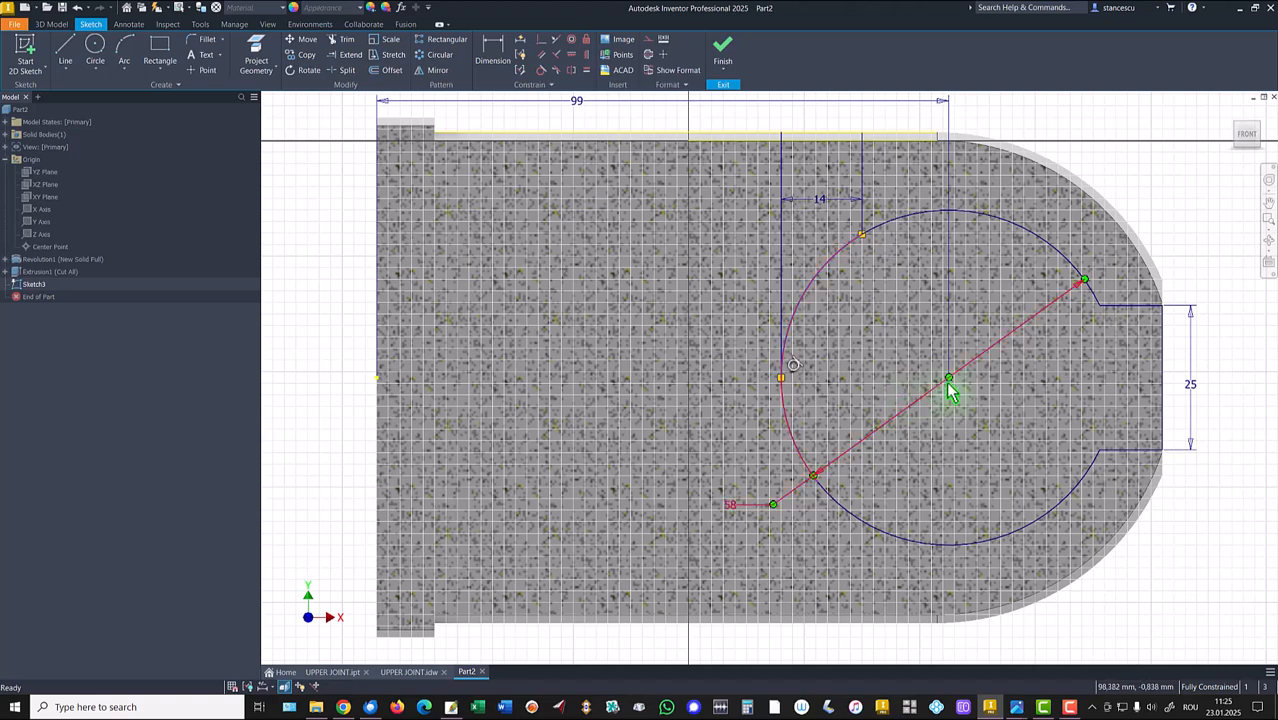
{"action": "right_click", "coordinate": [852, 306]}
{"action": "left_click", "coordinate": [913, 306]}
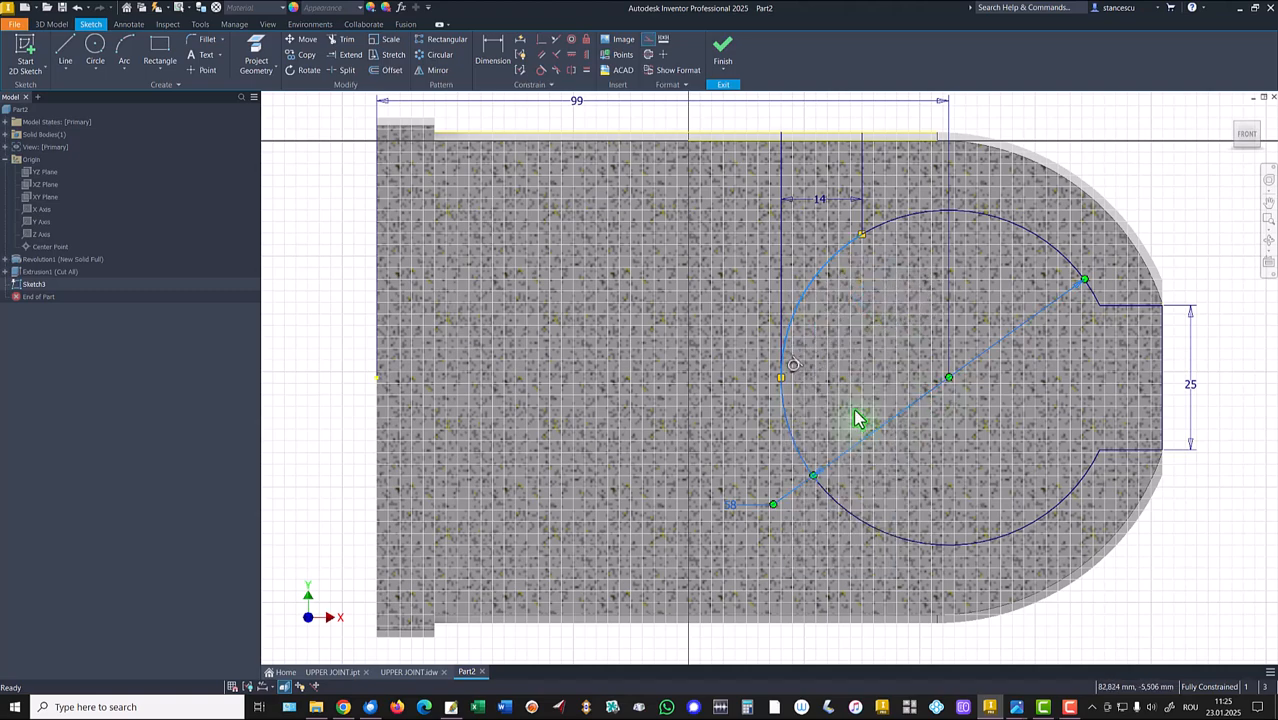
{"action": "left_click", "coordinate": [827, 405]}
{"action": "left_click", "coordinate": [733, 510]}
{"action": "mouse_move", "coordinate": [727, 520]}
{"action": "left_mouse_down"}
{"action": "mouse_move", "coordinate": [747, 516]}
{"action": "mouse_move", "coordinate": [747, 470]}
{"action": "mouse_move", "coordinate": [821, 296]}
{"action": "mouse_move", "coordinate": [813, 248]}
{"action": "mouse_move", "coordinate": [810, 262]}
{"action": "left_mouse_up"}
{"action": "scroll", "coordinate": [812, 292], "scroll_direction": "up", "scroll_amount": 3}
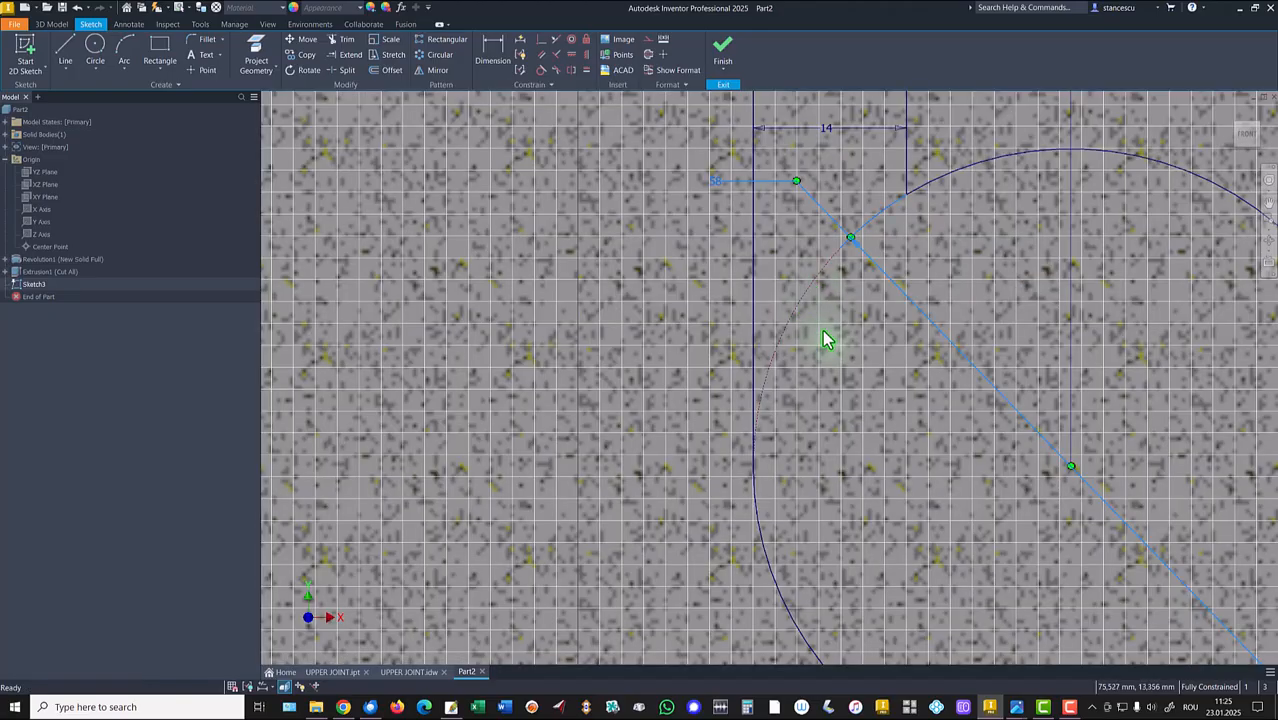
{"action": "scroll", "coordinate": [826, 343], "scroll_direction": "down", "scroll_amount": 3}
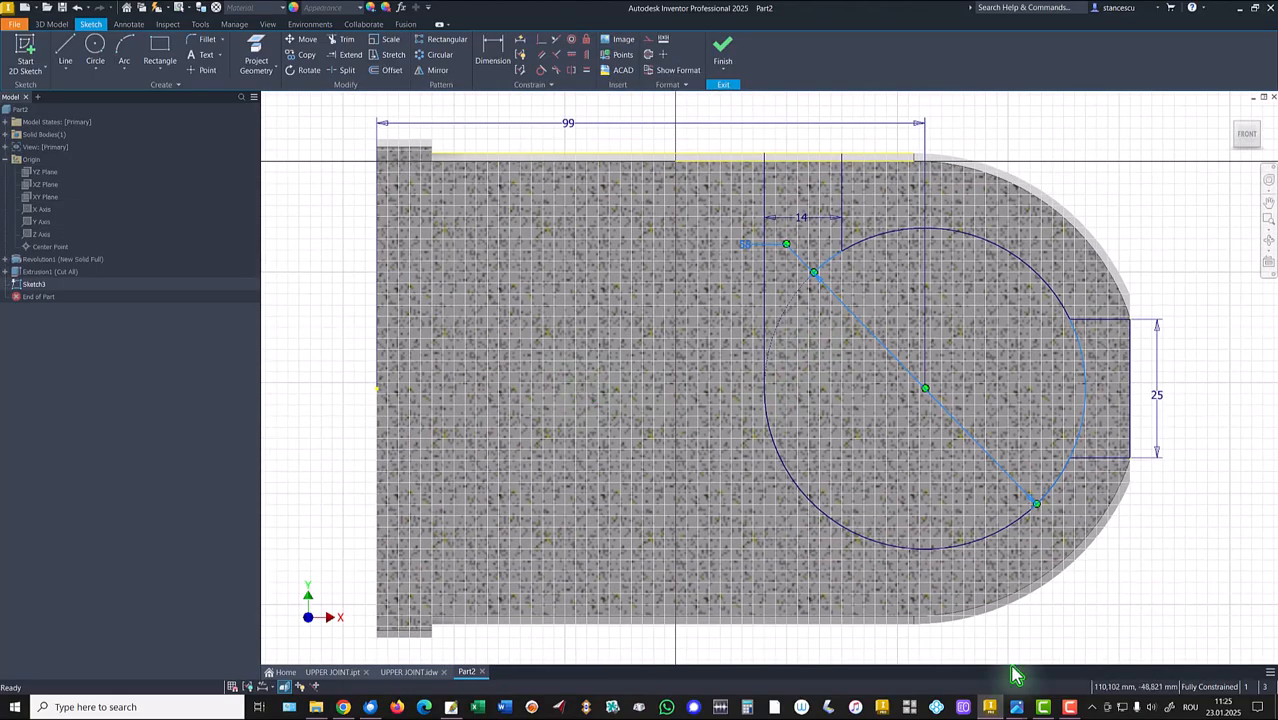
Finish the sketch and extrude-cut the circle profile symmetrically by (22-10) mm.
{"action": "left_click", "coordinate": [722, 48]}
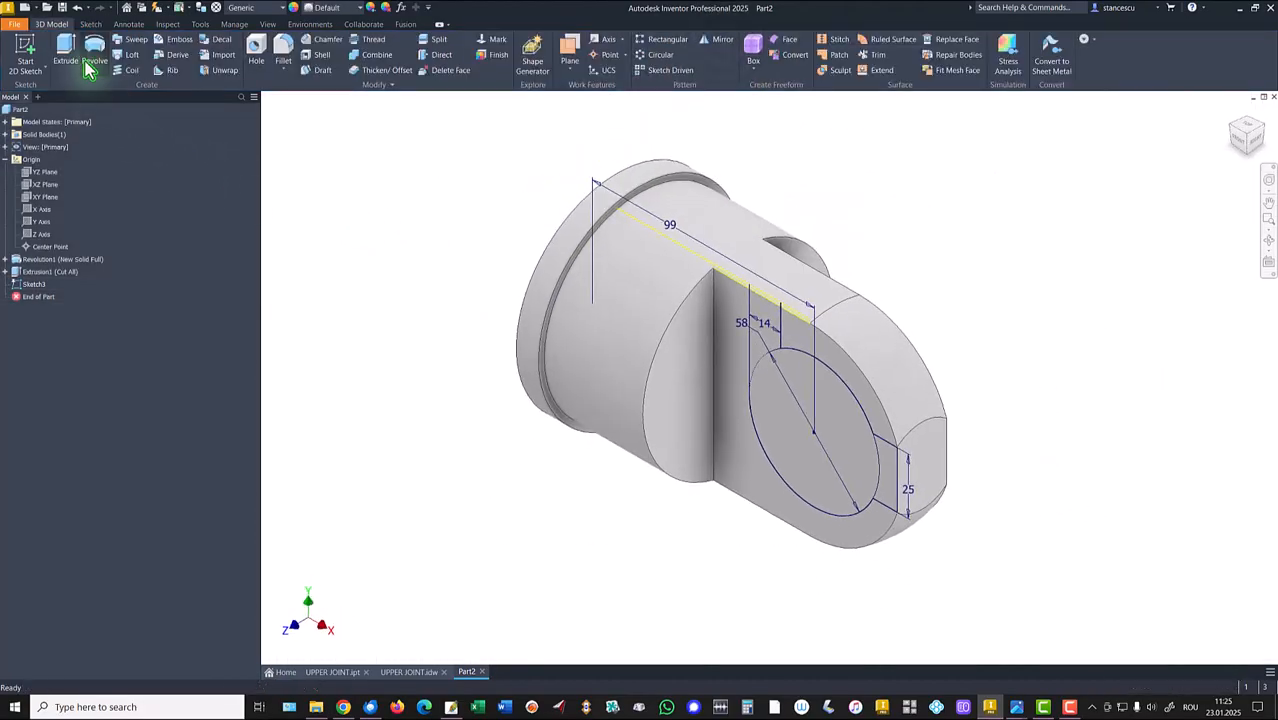
{"action": "left_click", "coordinate": [66, 48]}
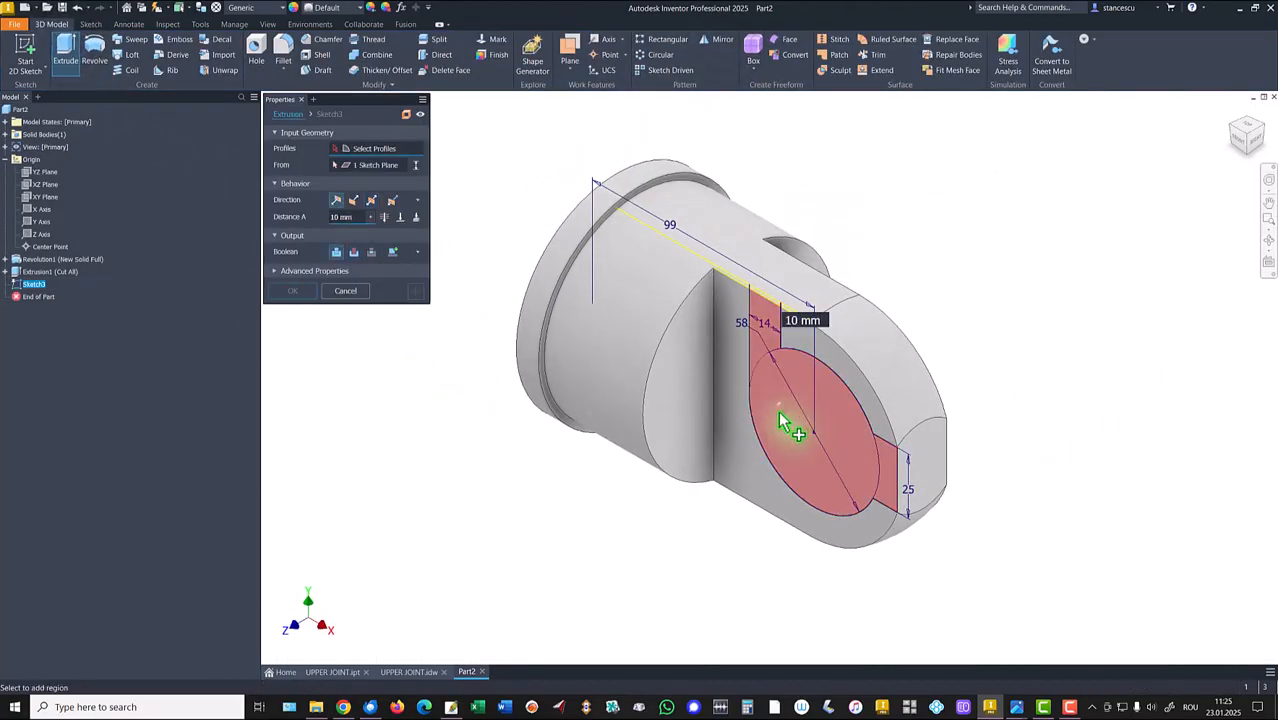
{"action": "left_click", "coordinate": [354, 252]}
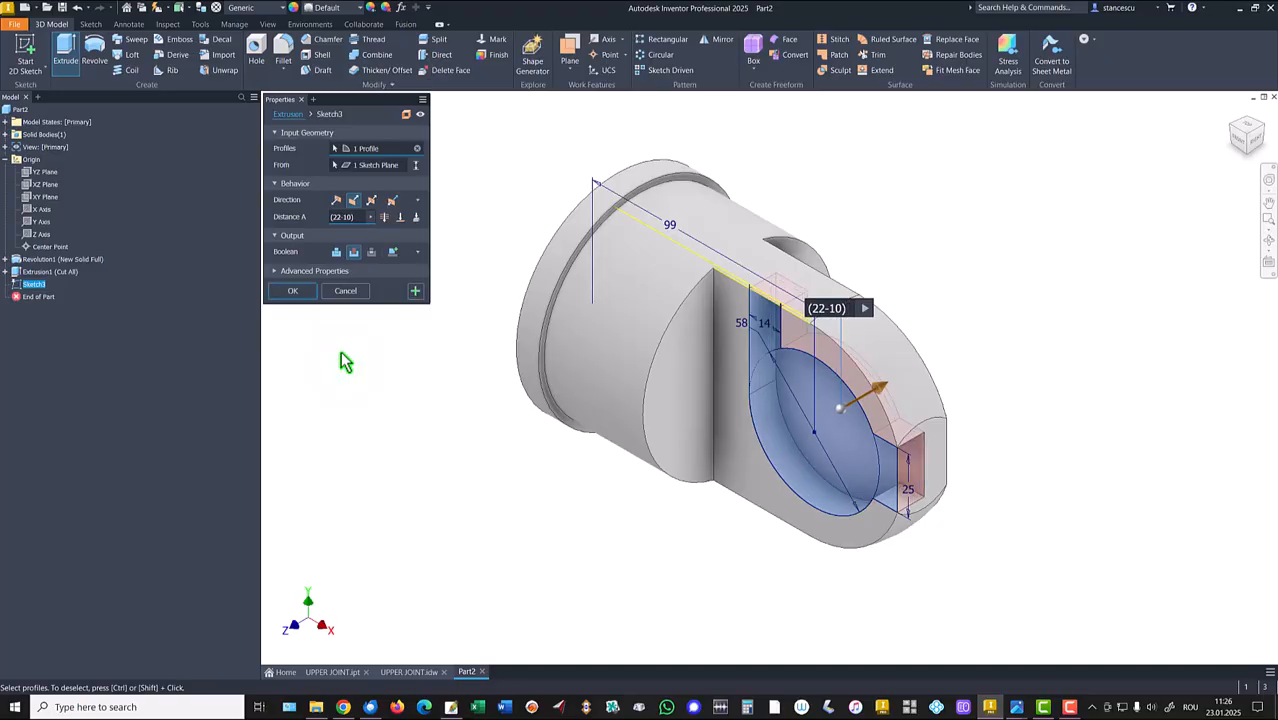
{"action": "key", "text": "Return"}
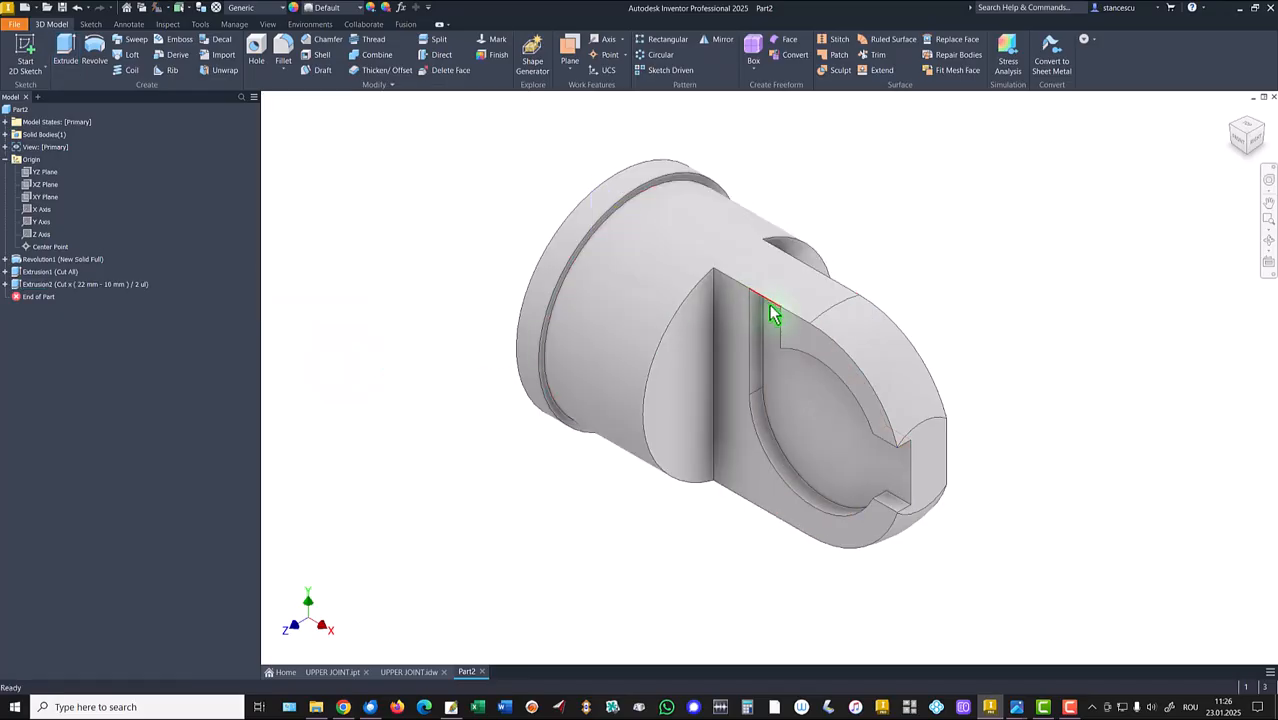
Edit the cut extrusion to add the small profile between the vertical lines near the top edge.
{"action": "double_click", "coordinate": [22, 285]}
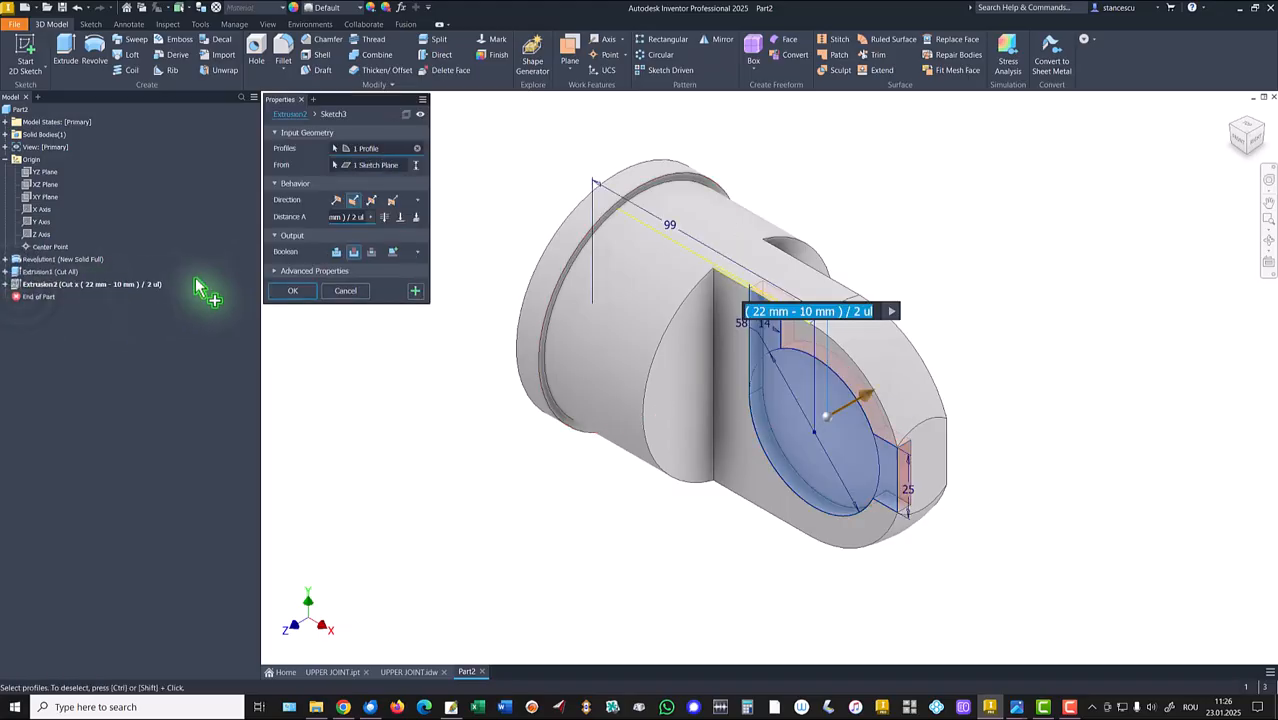
{"action": "scroll", "coordinate": [731, 323], "scroll_direction": "up", "scroll_amount": 2}
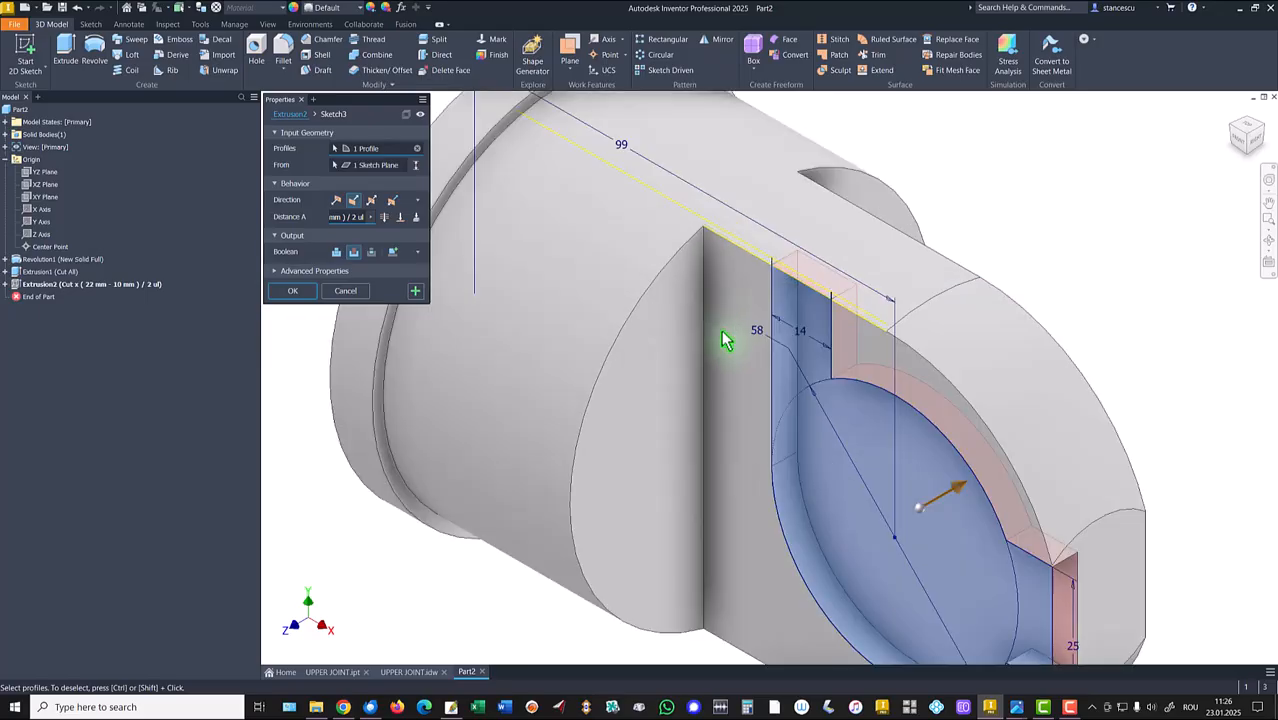
{"action": "left_click", "coordinate": [797, 287]}
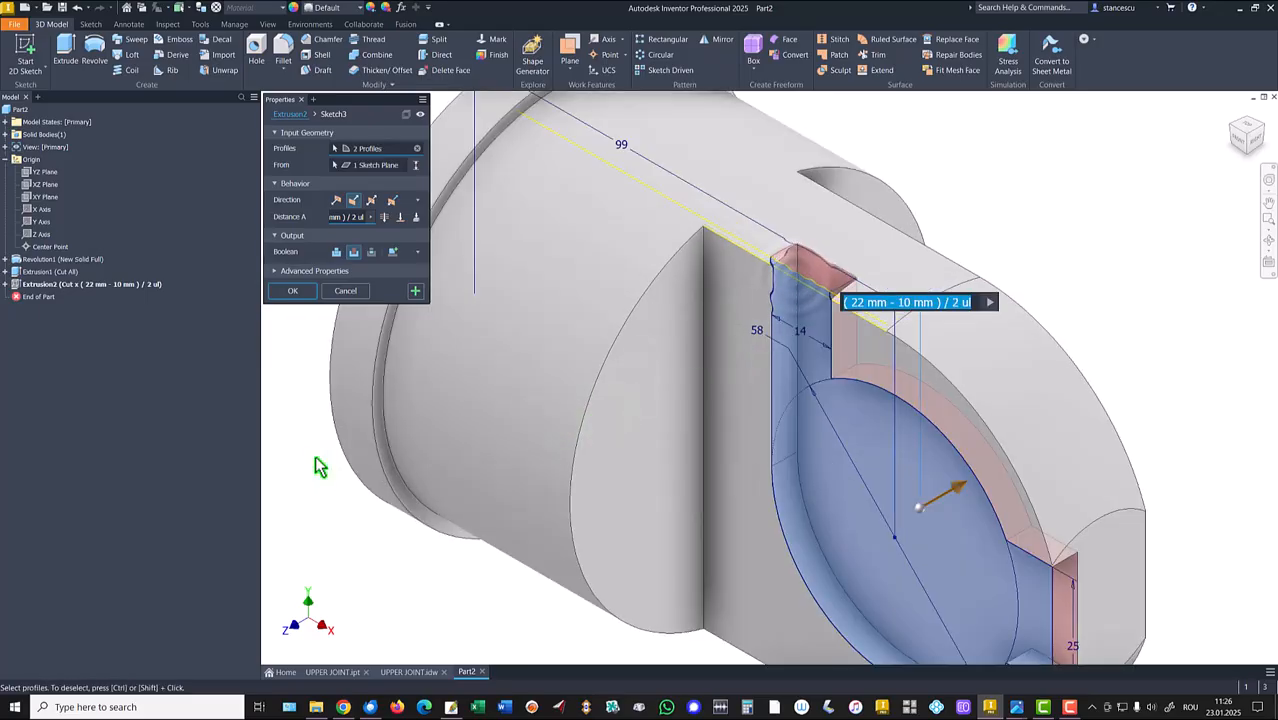
{"action": "left_click", "coordinate": [296, 292]}
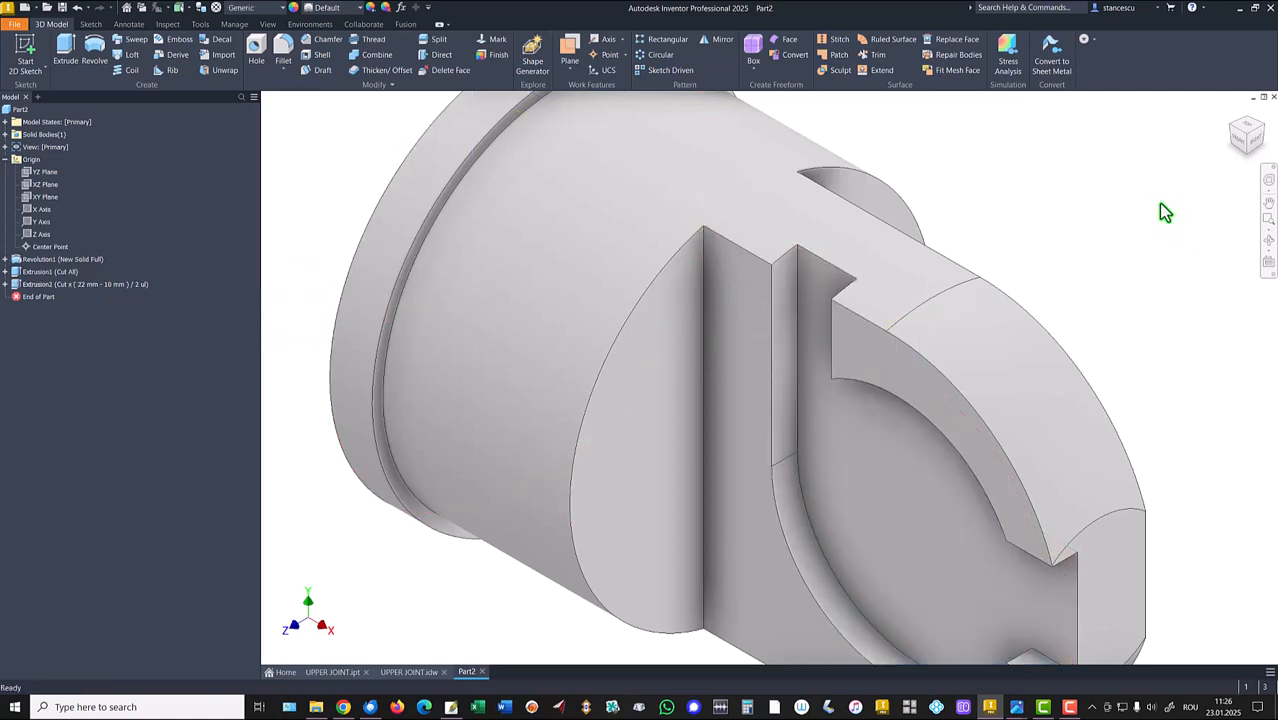
Mirror the cut extrusion feature about the XY Plane.
{"action": "key", "text": "F6"}
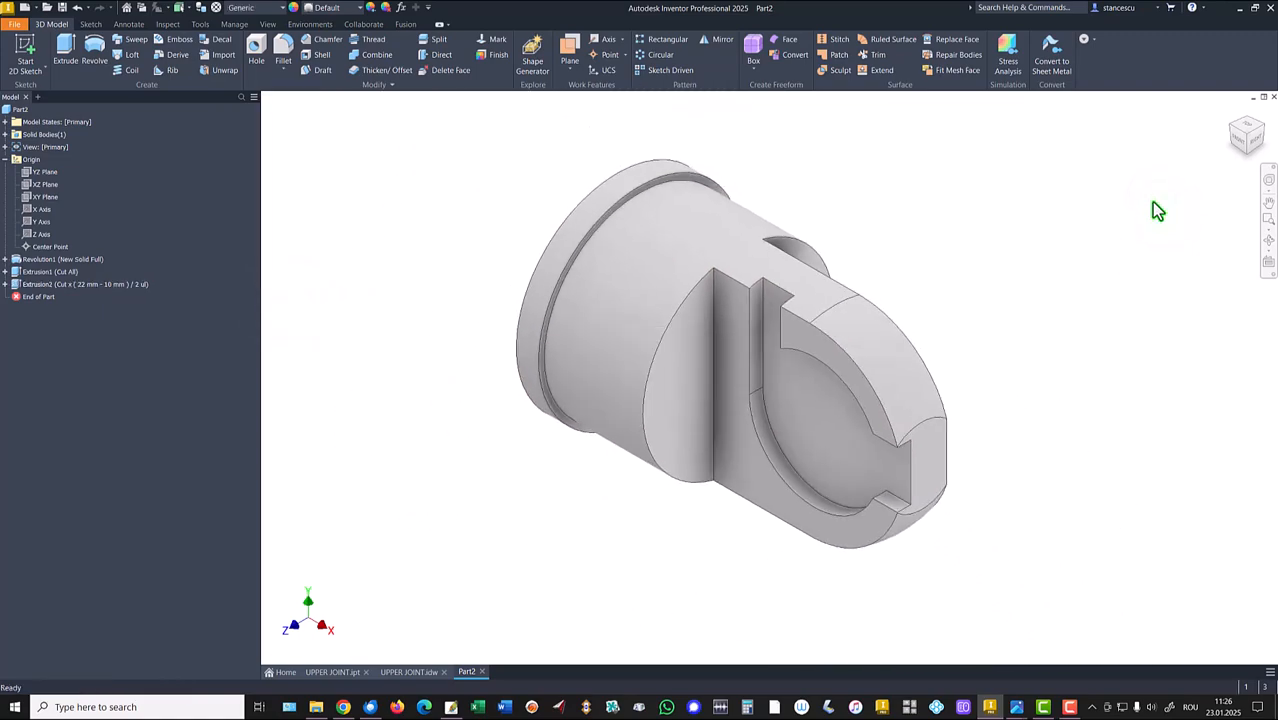
{"action": "left_click", "coordinate": [720, 41]}
{"action": "left_click", "coordinate": [31, 285]}
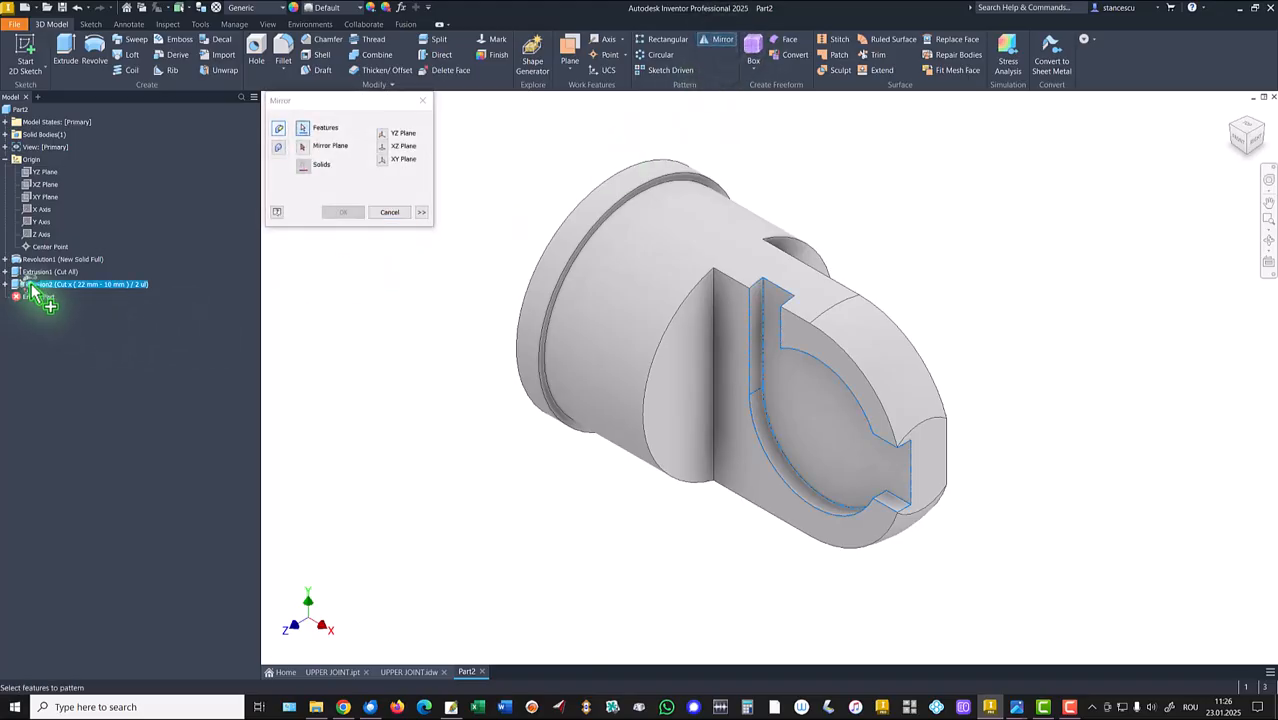
{"action": "left_click", "coordinate": [302, 146]}
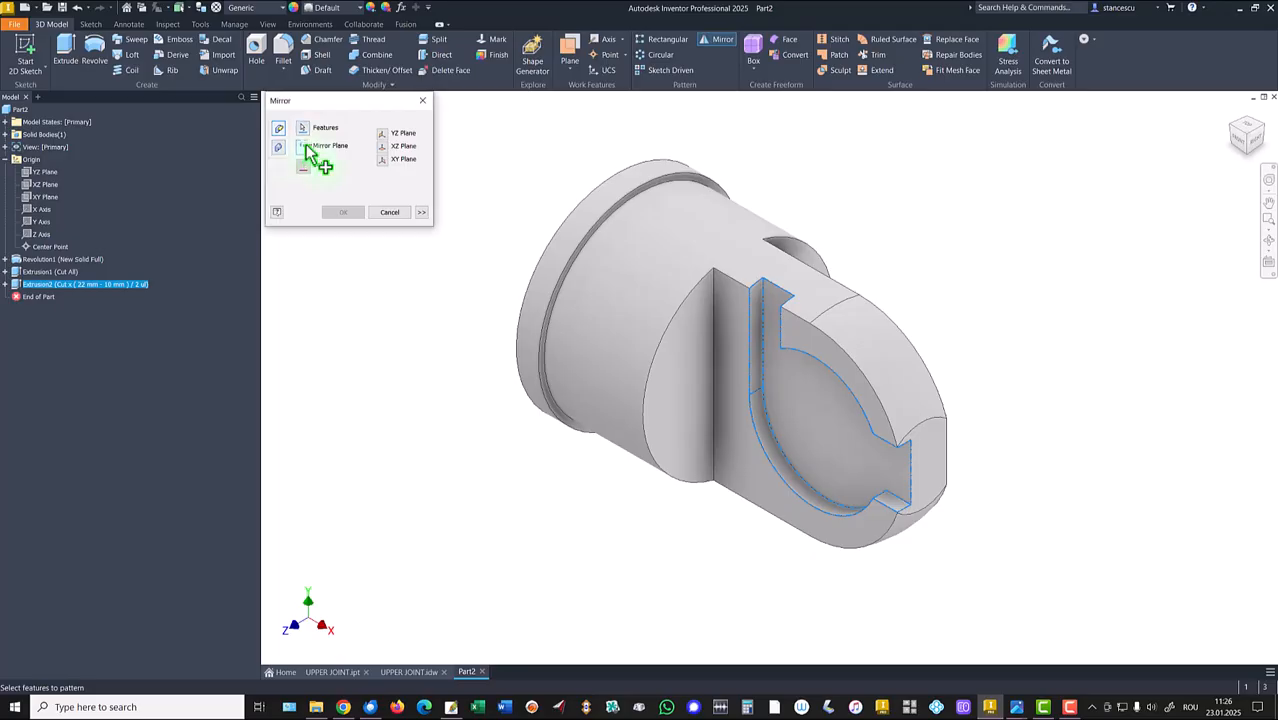
{"action": "left_click", "coordinate": [43, 199]}
{"action": "middle_click_drag", "start_coordinate": [465, 358], "coordinate": [306, 232], "text": "shift"}
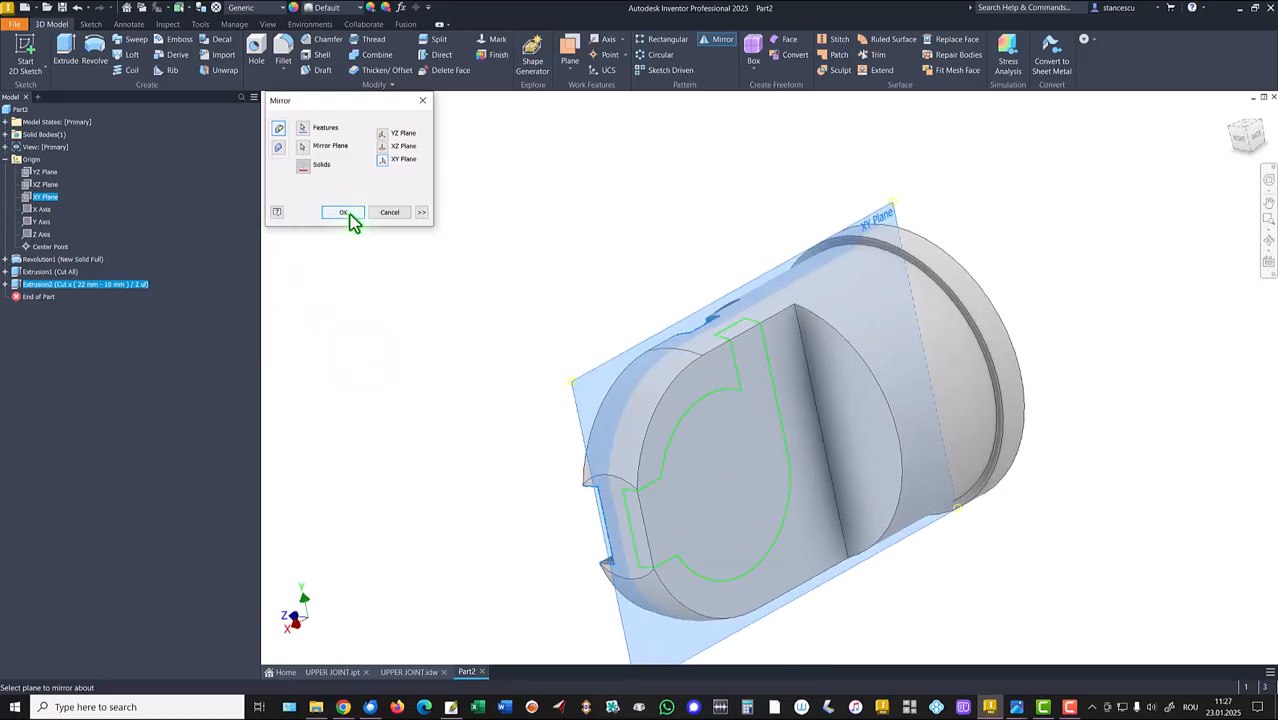
{"action": "left_click", "coordinate": [343, 213]}
Return to the home view and switch to the UPPER JOINT drawing.
{"action": "key", "text": "F6"}
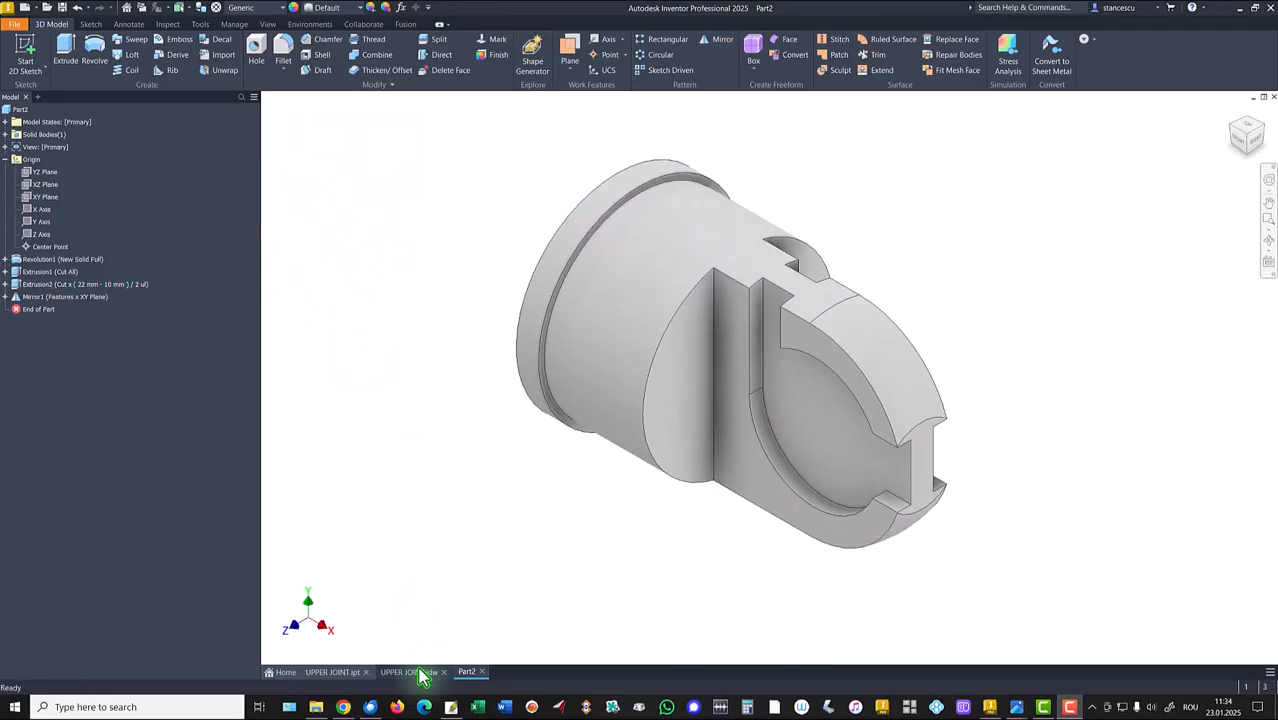
{"action": "left_click", "coordinate": [420, 675]}
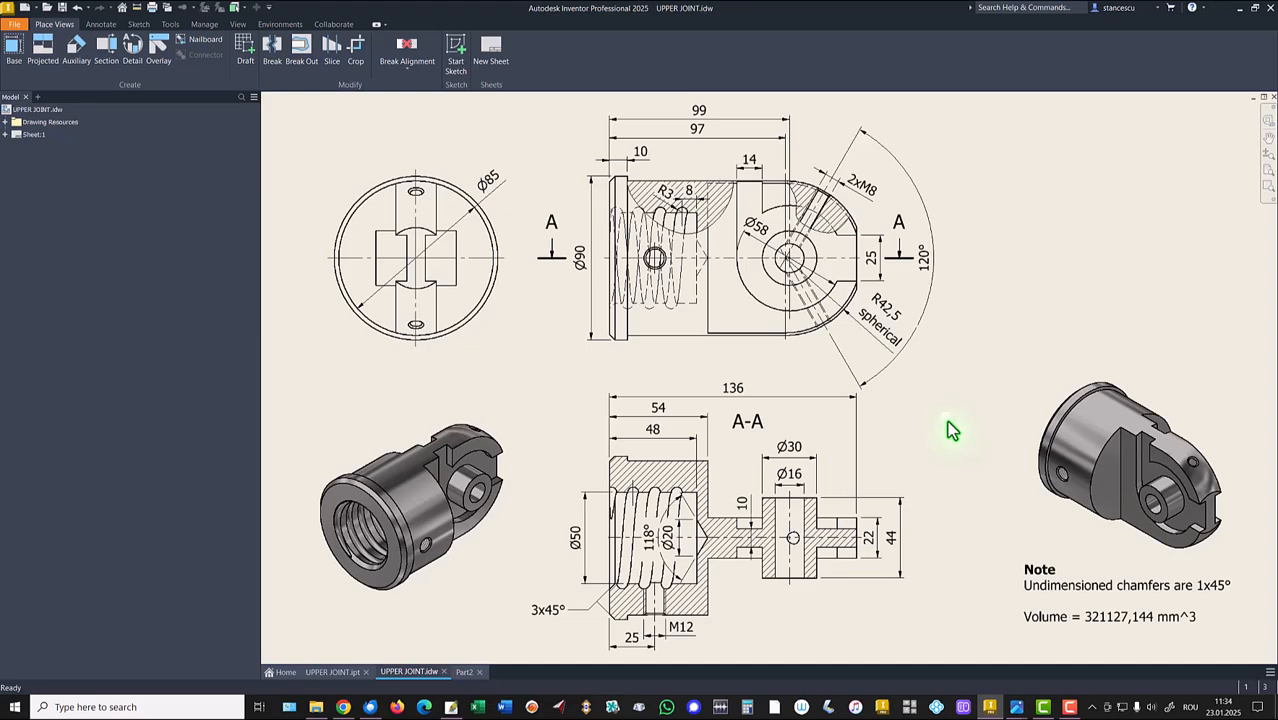
Start a sketch on the XY Plane of the part and project the inner arc edge of the rounded end into it.
{"action": "left_click", "coordinate": [466, 672]}
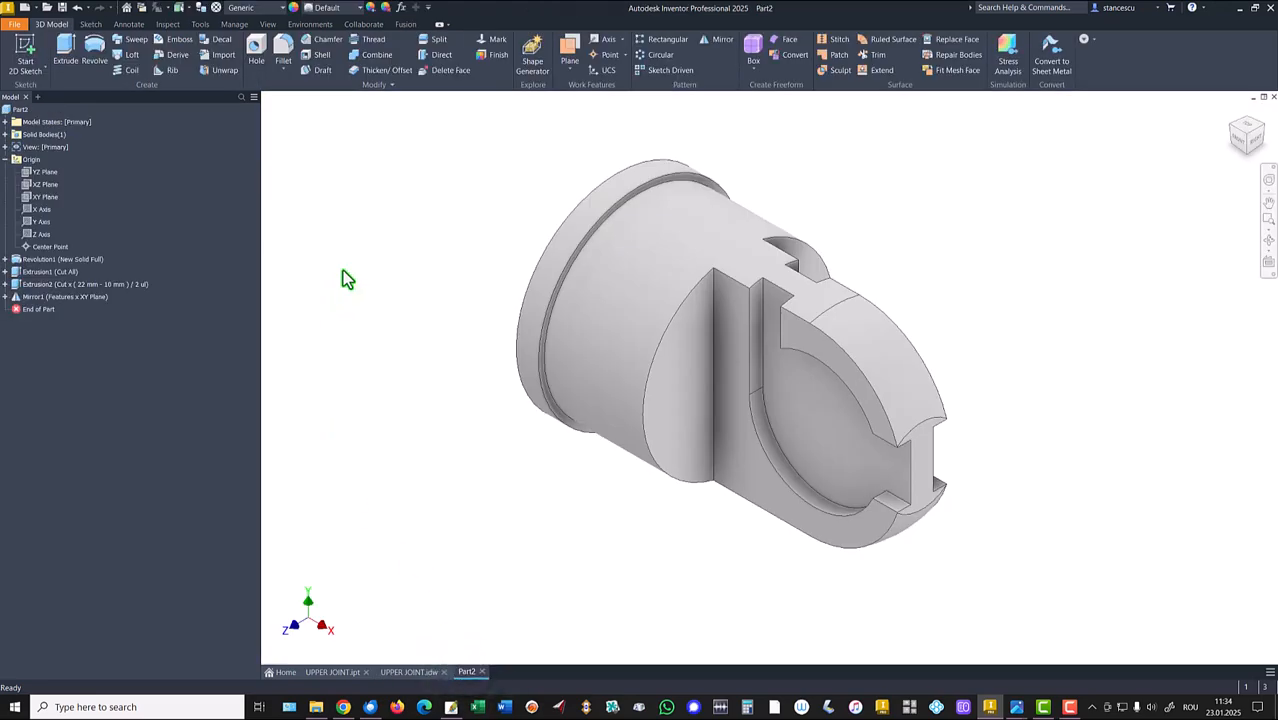
{"action": "left_click", "coordinate": [44, 197]}
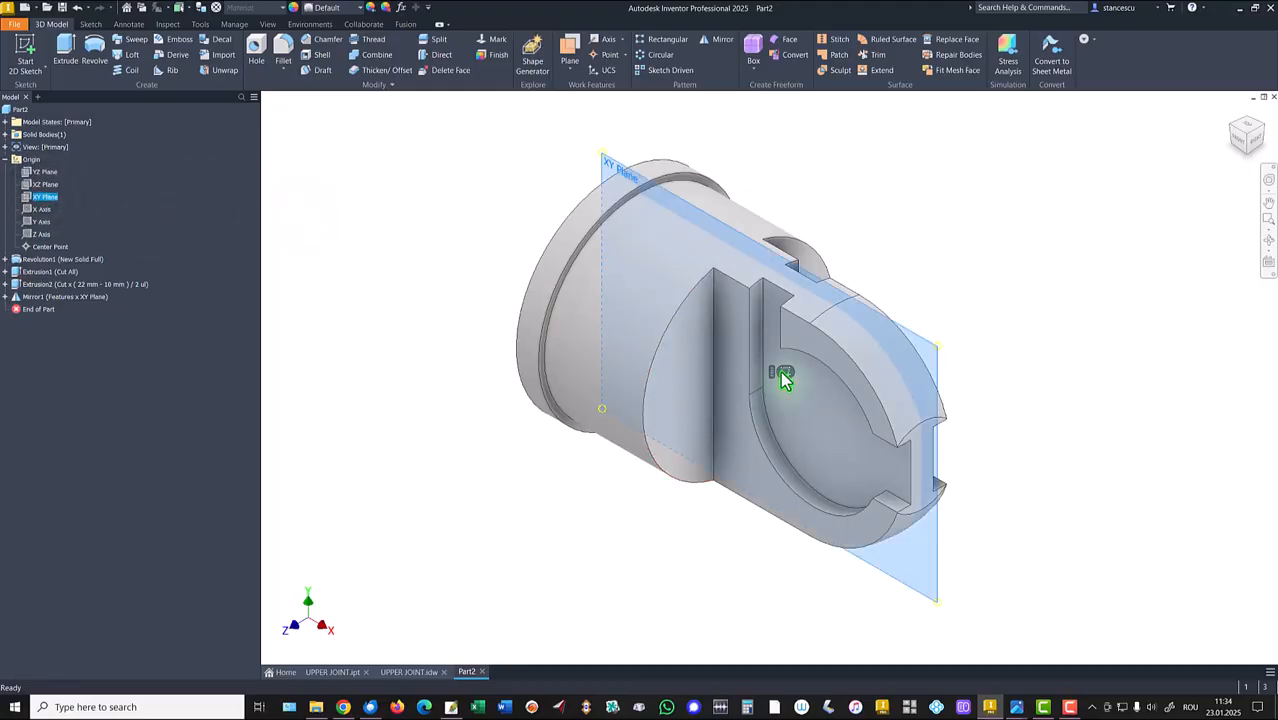
{"action": "left_click", "coordinate": [784, 374]}
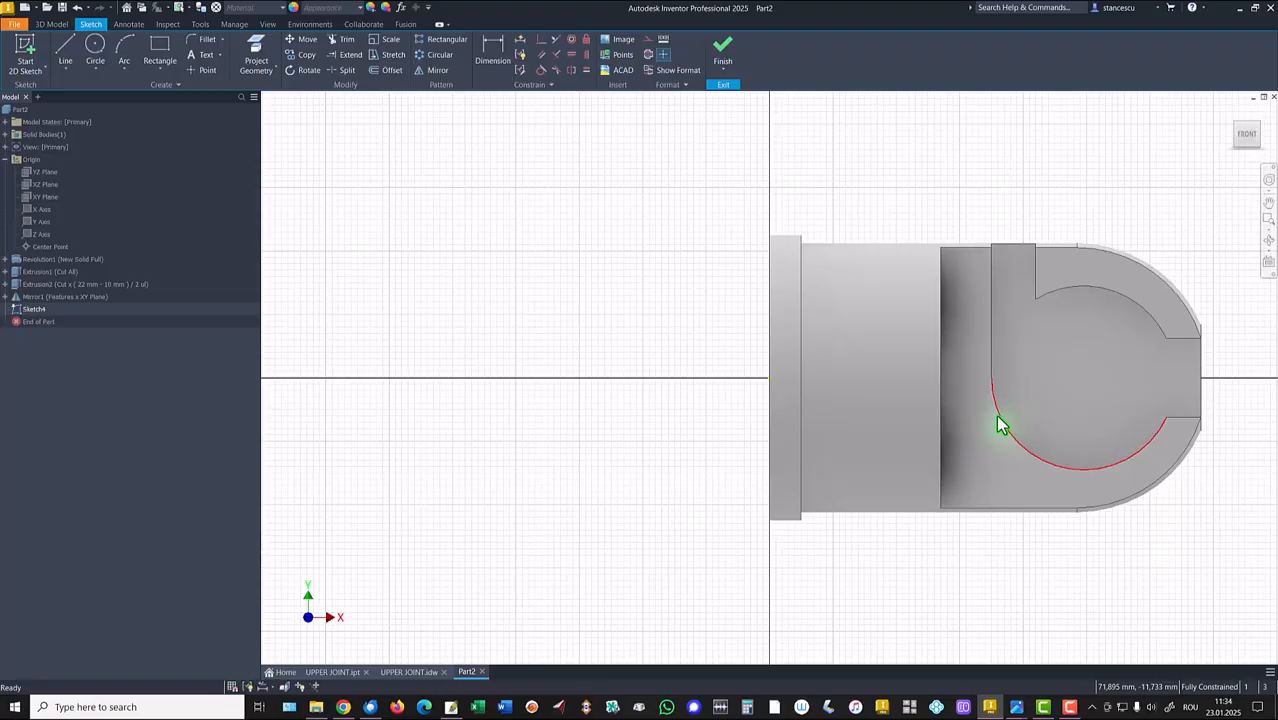
{"action": "key", "text": "F7"}
{"action": "middle_click", "coordinate": [998, 416]}
{"action": "middle_click", "coordinate": [998, 416]}
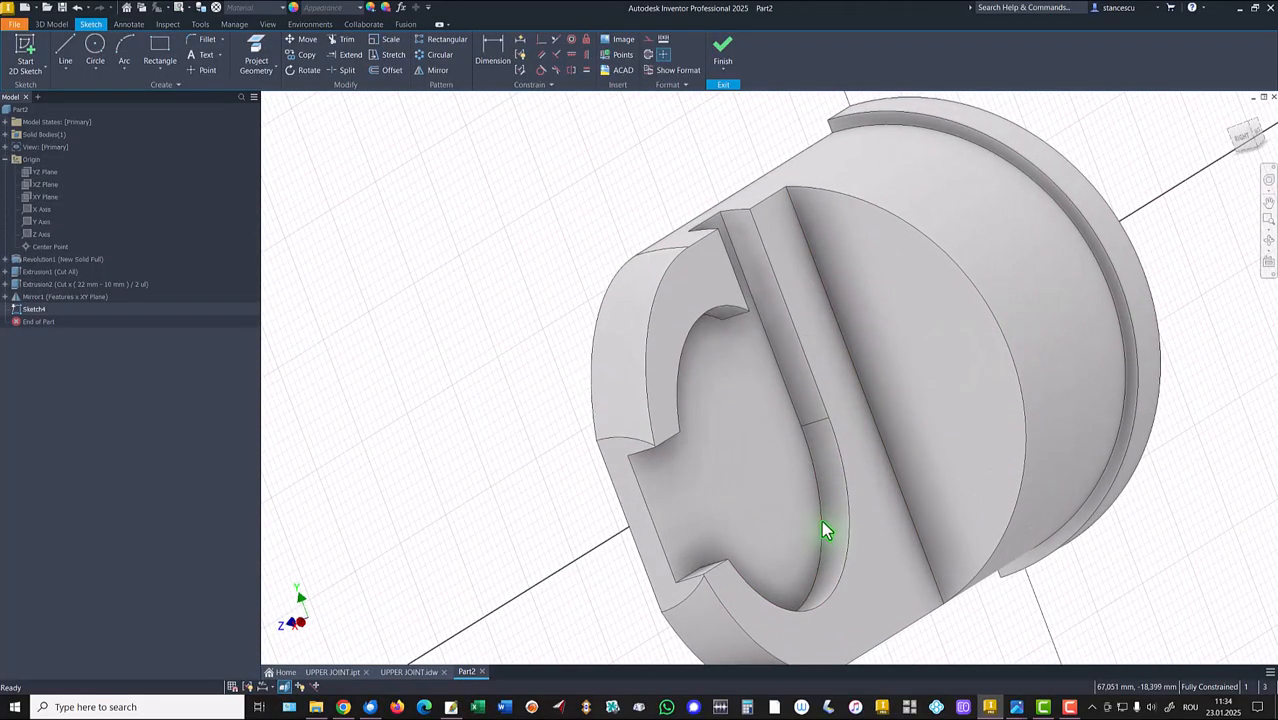
{"action": "left_click", "coordinate": [258, 55]}
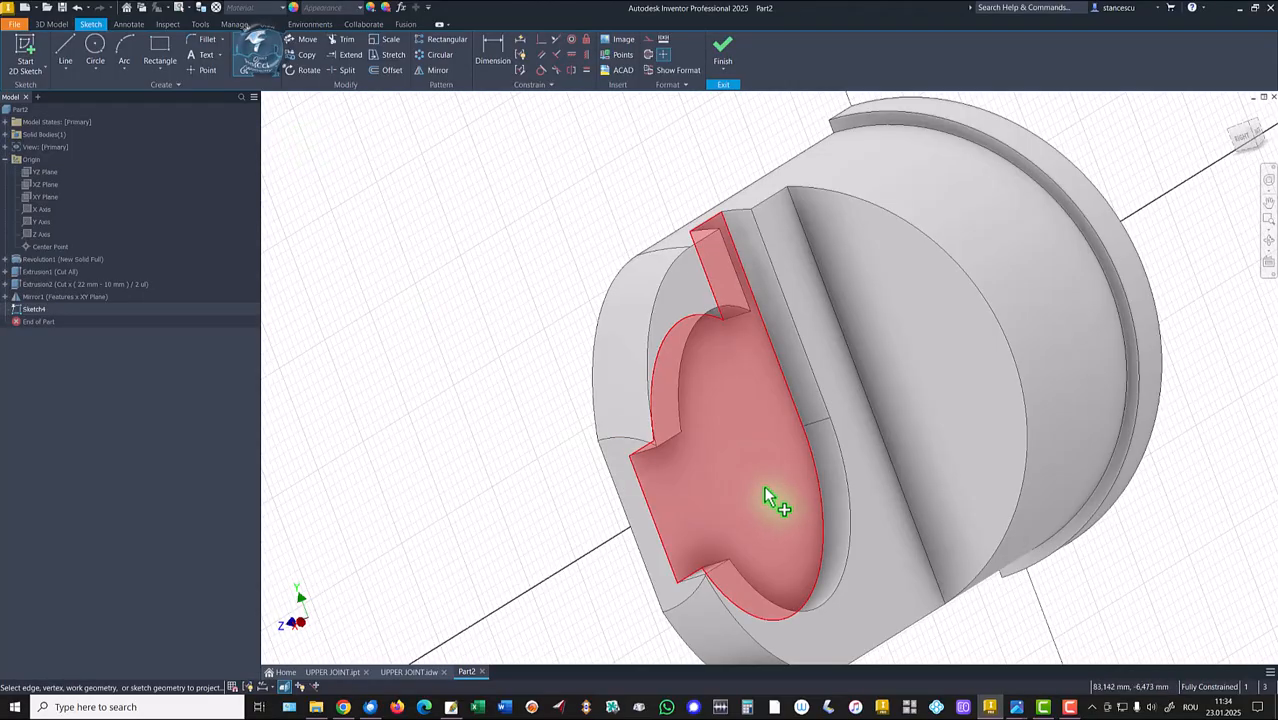
{"action": "left_click", "coordinate": [824, 529]}
{"action": "middle_click_drag", "start_coordinate": [824, 529], "coordinate": [322, 334], "text": "shift"}
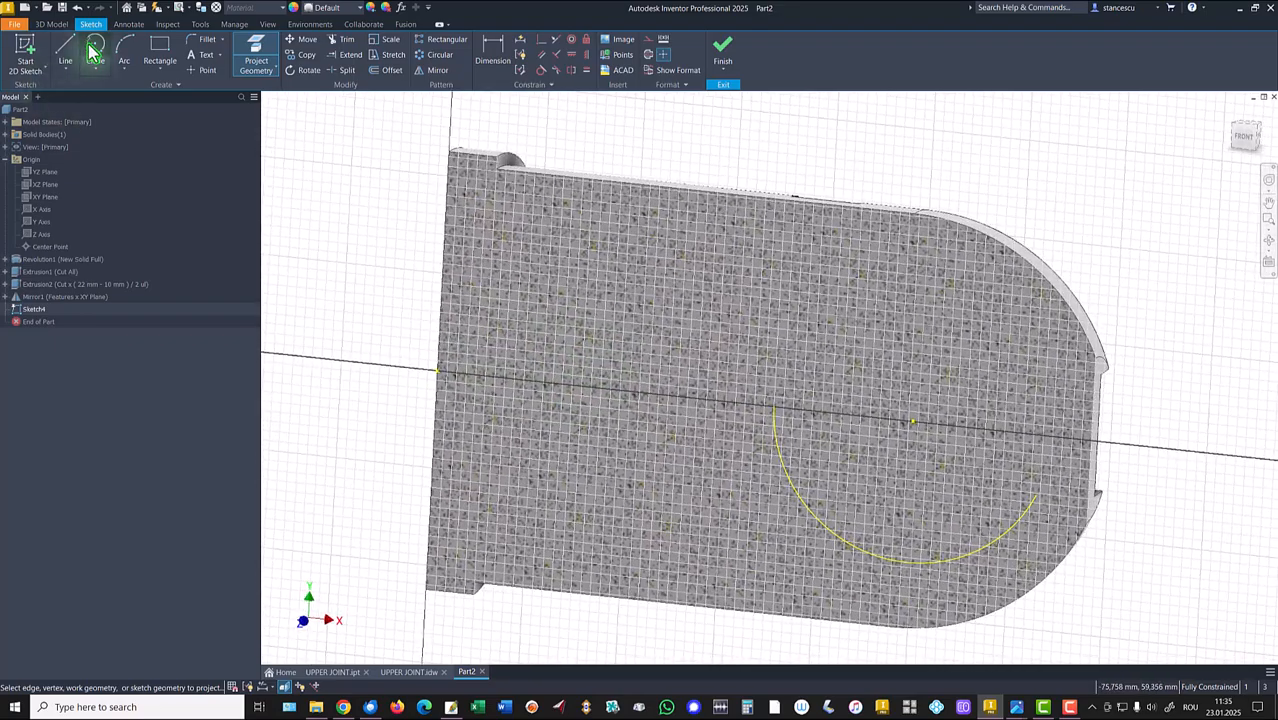
Draw a Ø30 circle centred on the projected arc's centre and finish the sketch.
{"action": "left_click", "coordinate": [94, 47]}
{"action": "left_click", "coordinate": [912, 420]}
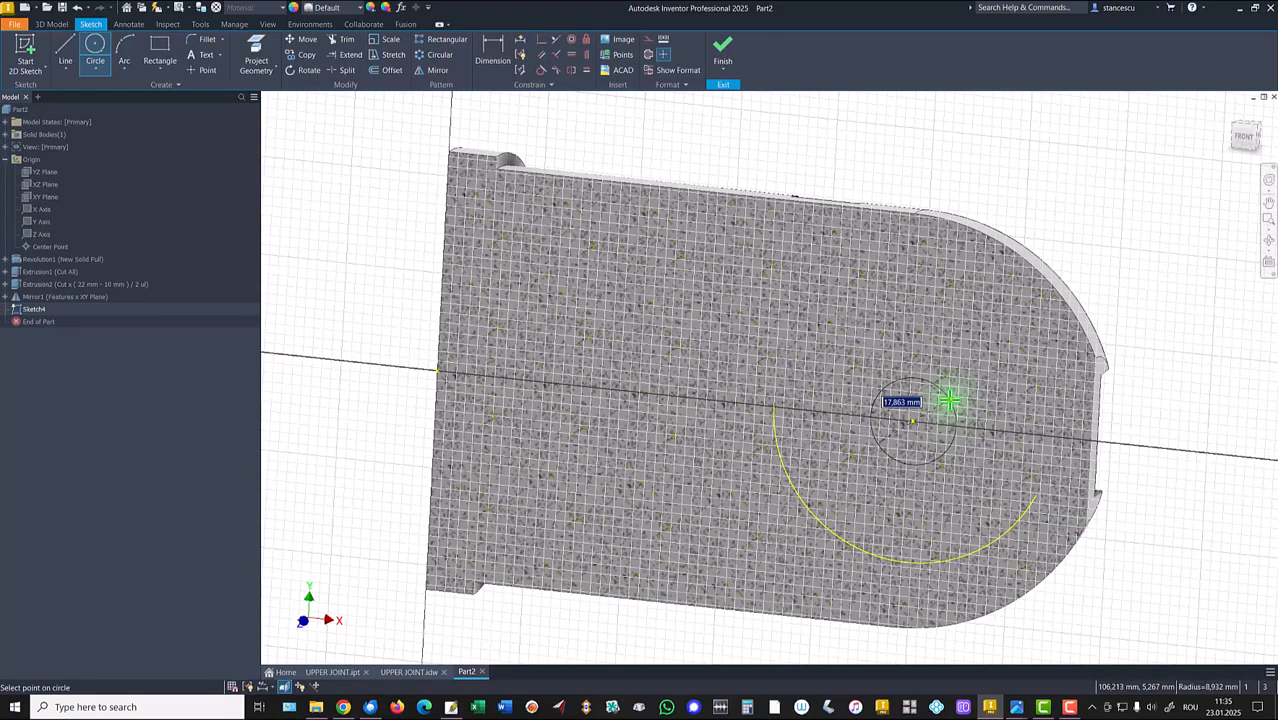
{"action": "key", "text": "Return"}
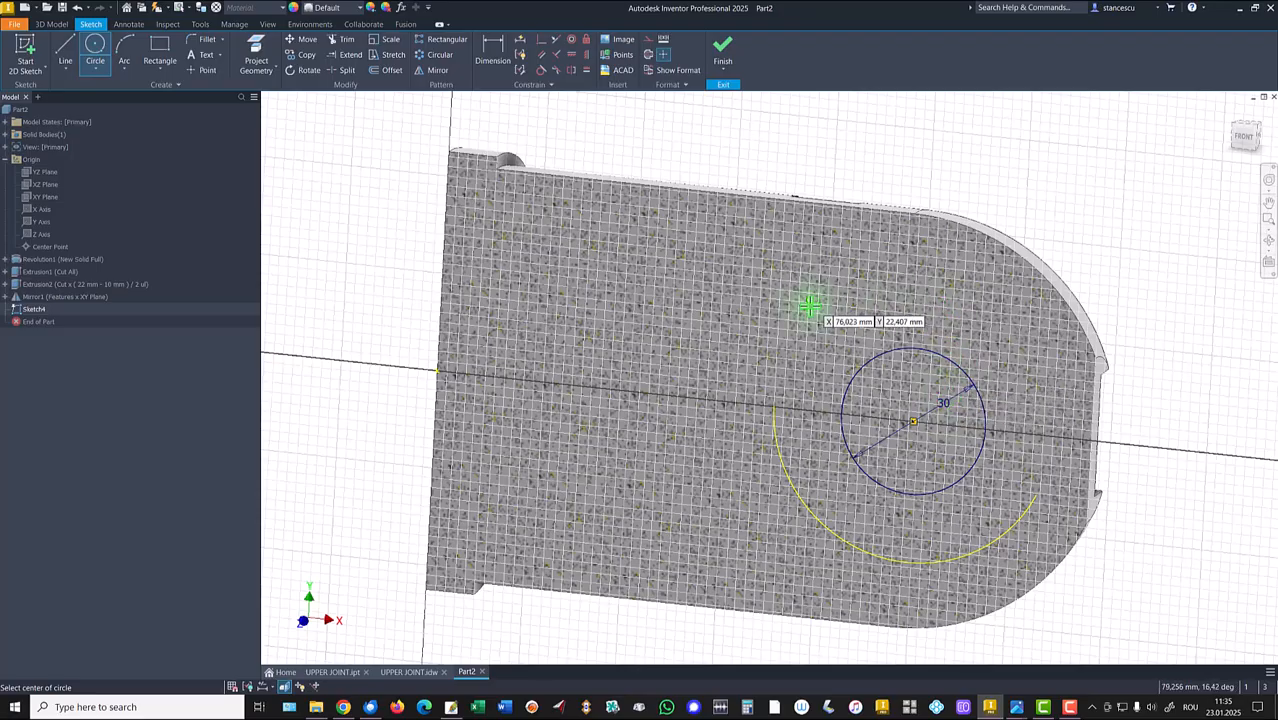
{"action": "key", "text": "Escape"}
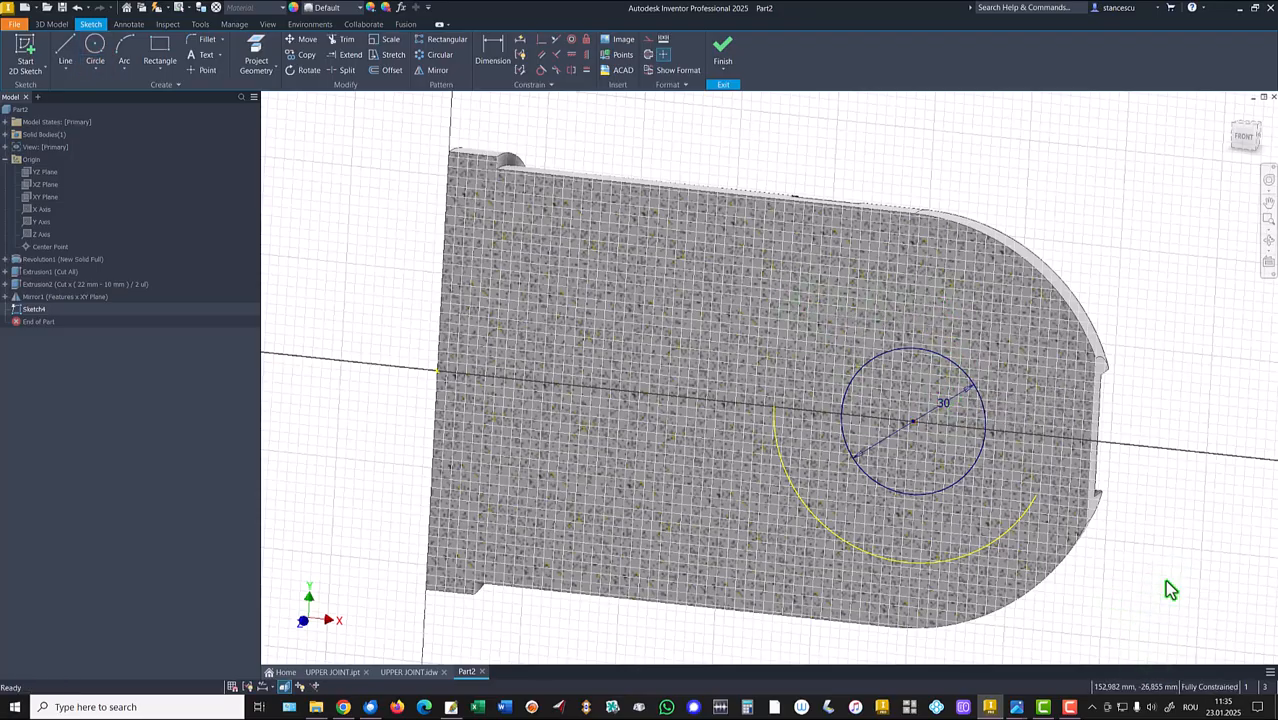
{"action": "left_click", "coordinate": [722, 58]}
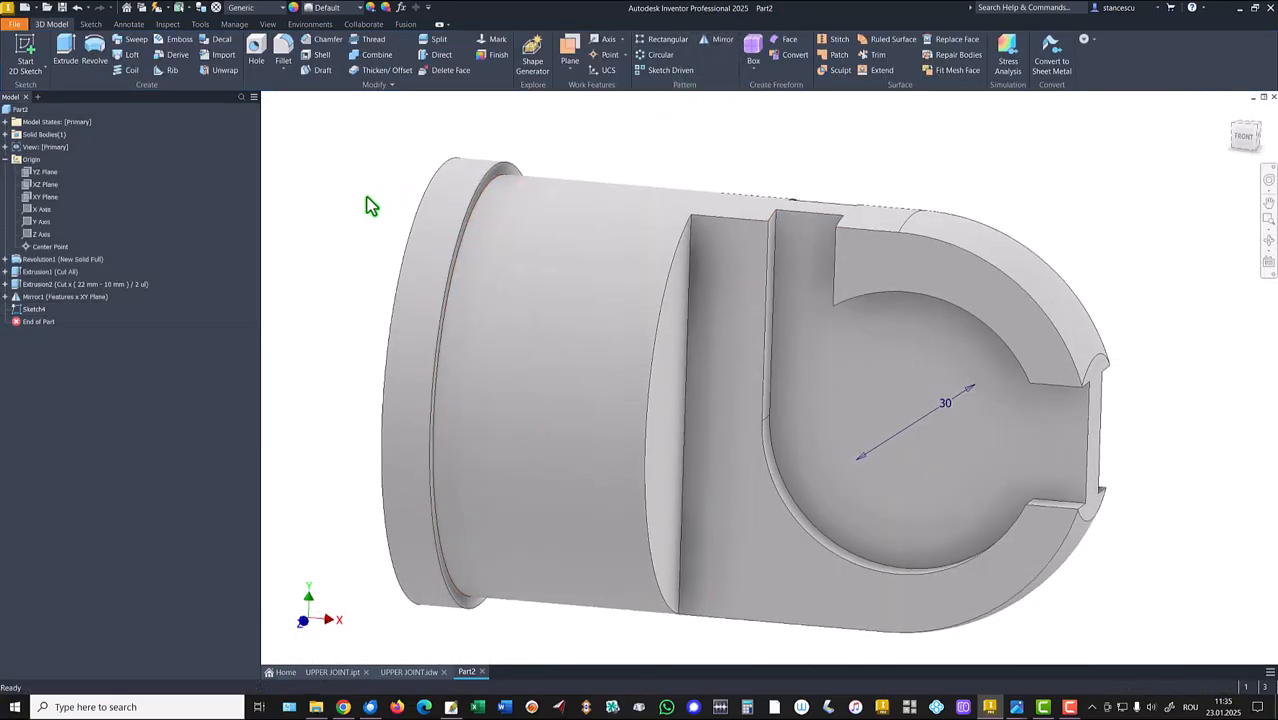
Extrude the Ø30 circle symmetrically by 44 mm, joining it to the body as a cylindrical boss.
{"action": "key", "text": "F6"}
{"action": "left_click", "coordinate": [66, 45]}
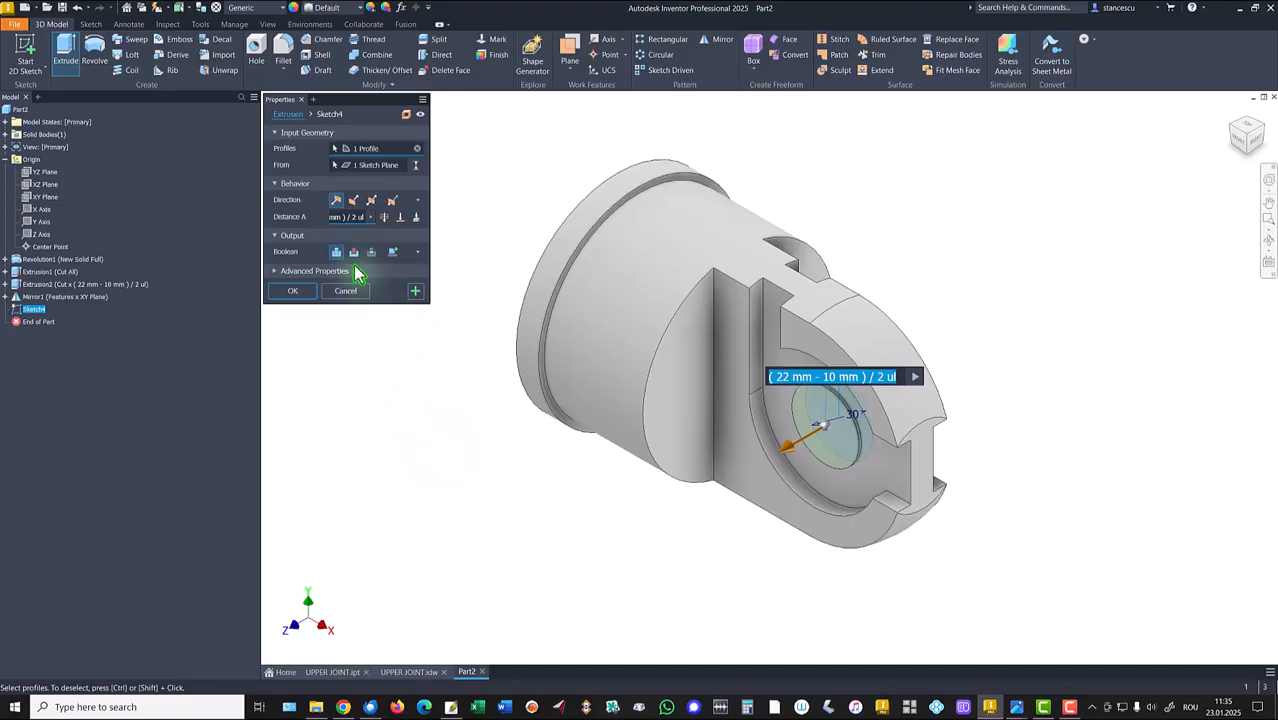
{"action": "left_click", "coordinate": [372, 200]}
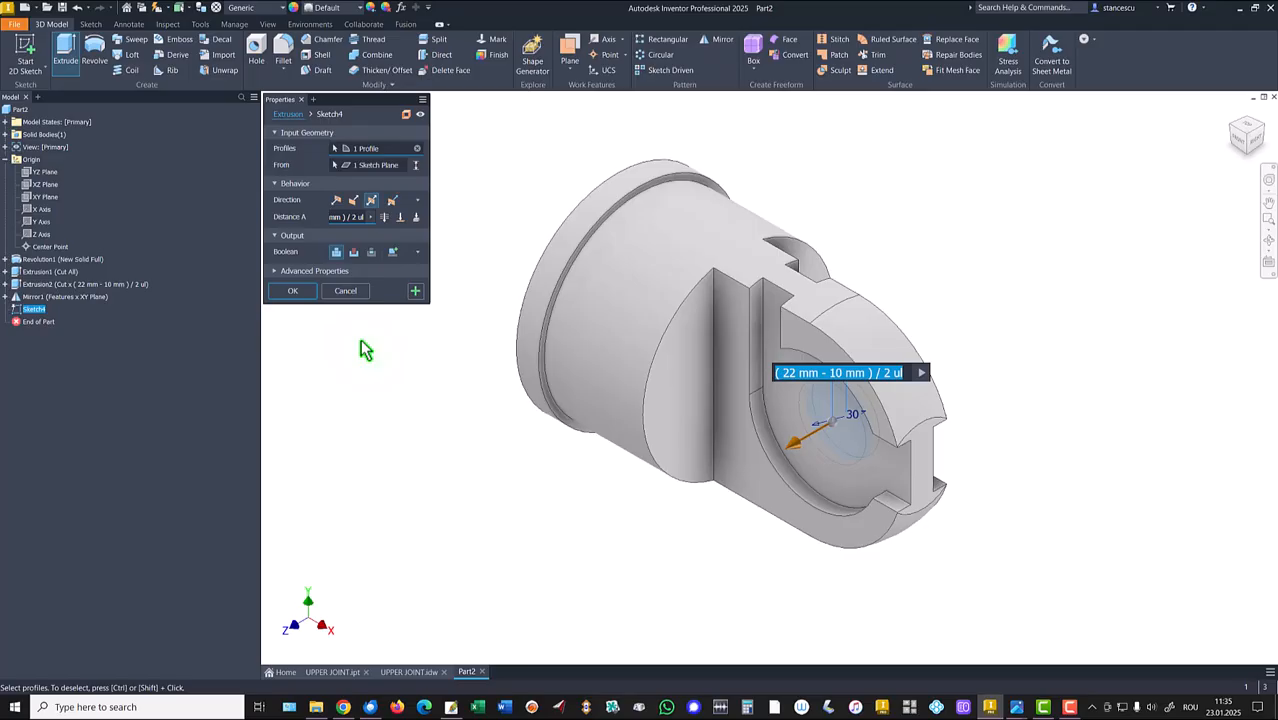
{"action": "type", "text": "44"}
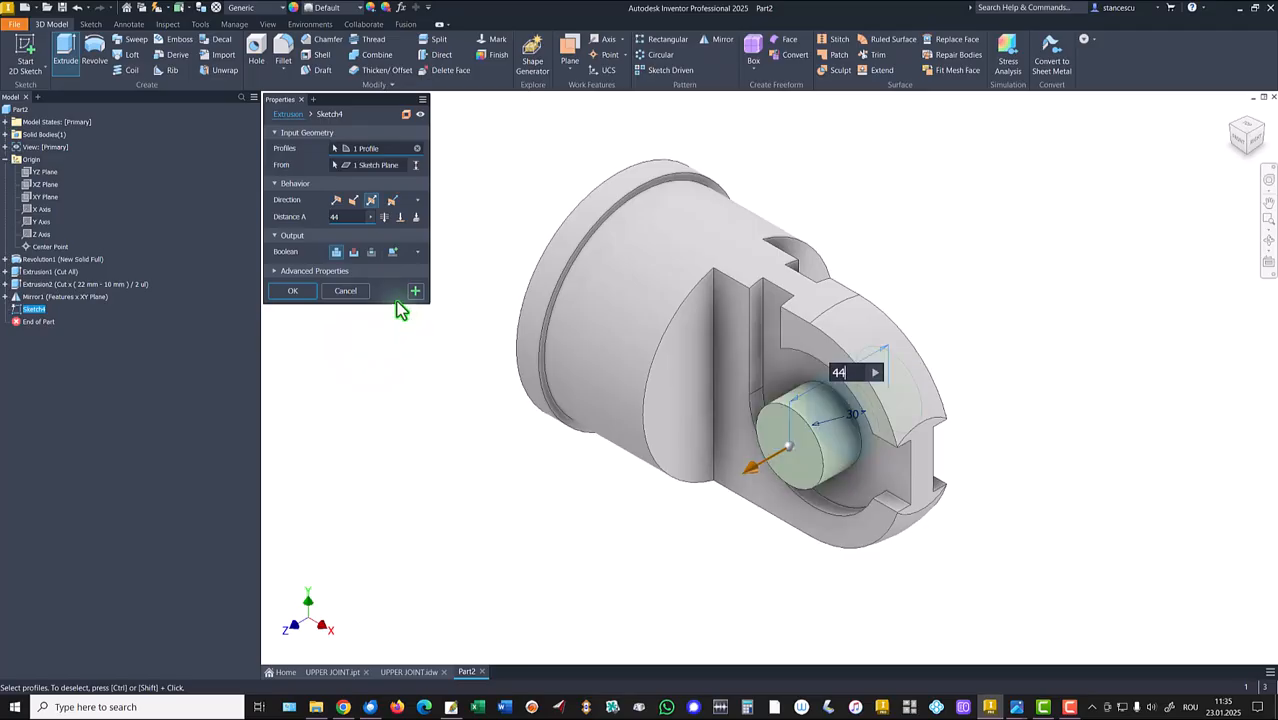
{"action": "left_click", "coordinate": [311, 289]}
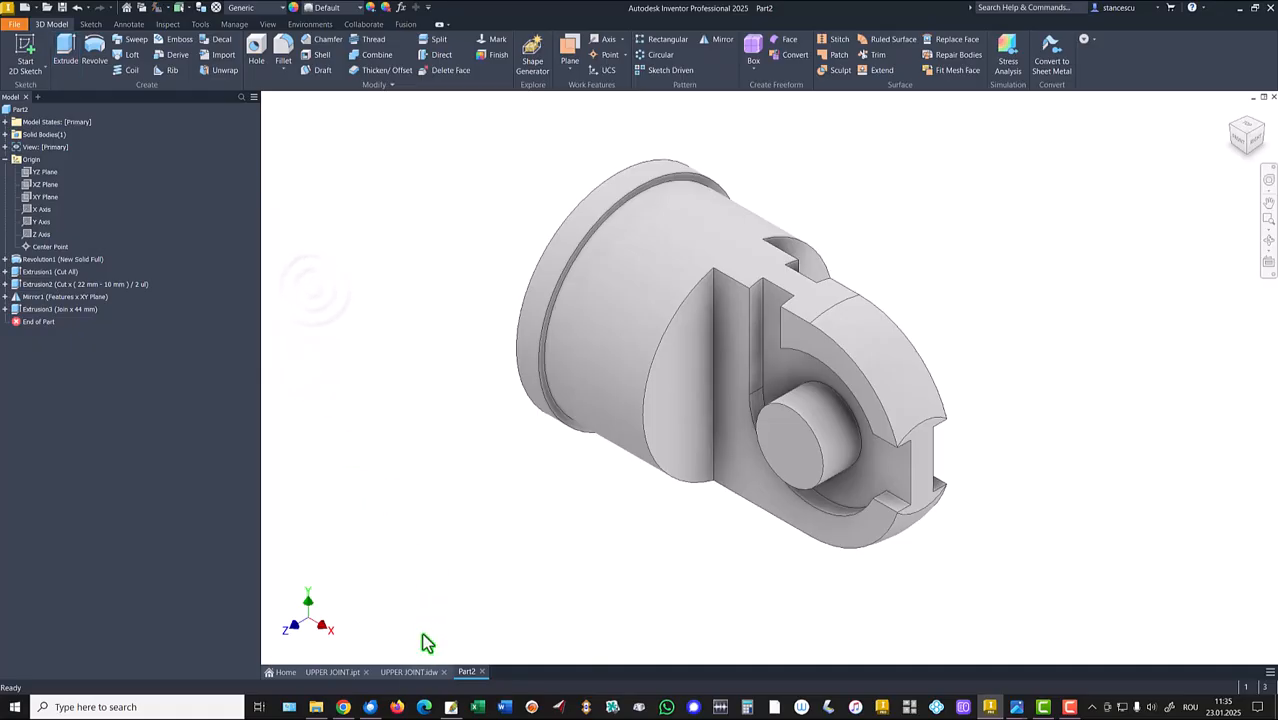
Compare with the drawing and add a simple Ø16 mm through-all hole concentric with the cylindrical boss.
{"action": "left_click", "coordinate": [409, 672]}
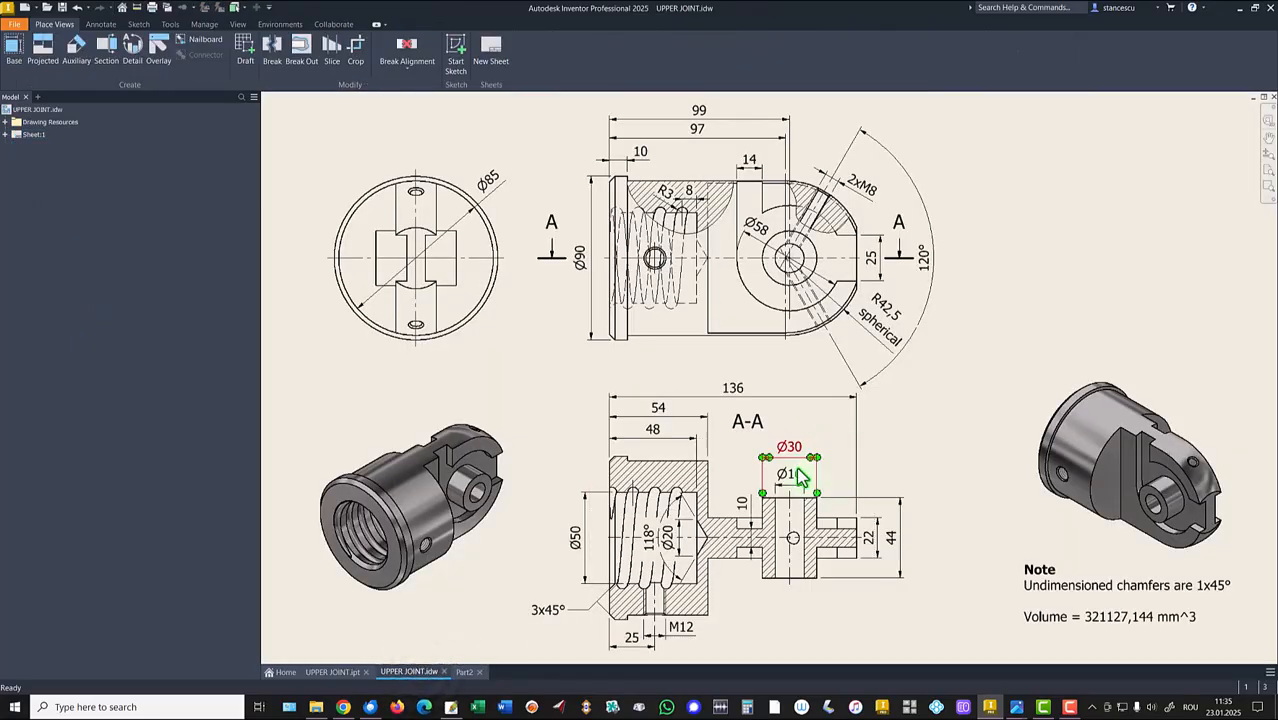
{"action": "left_click", "coordinate": [464, 672]}
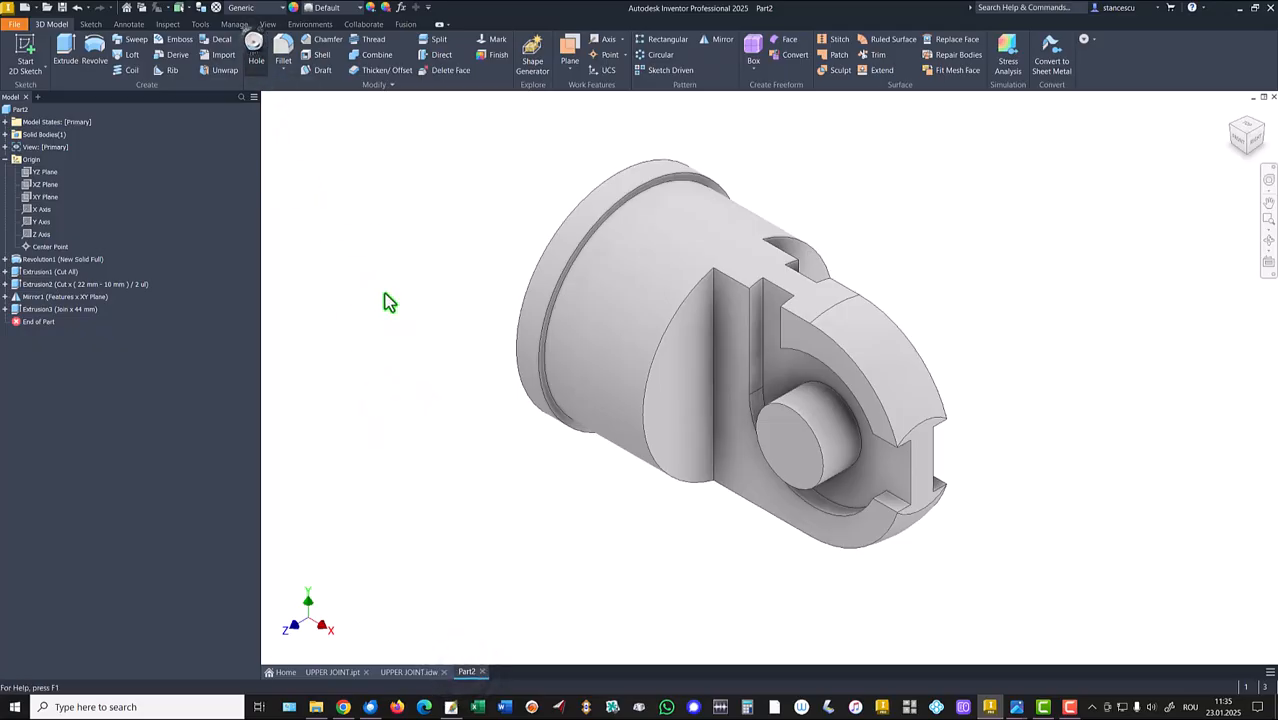
{"action": "left_click", "coordinate": [256, 50]}
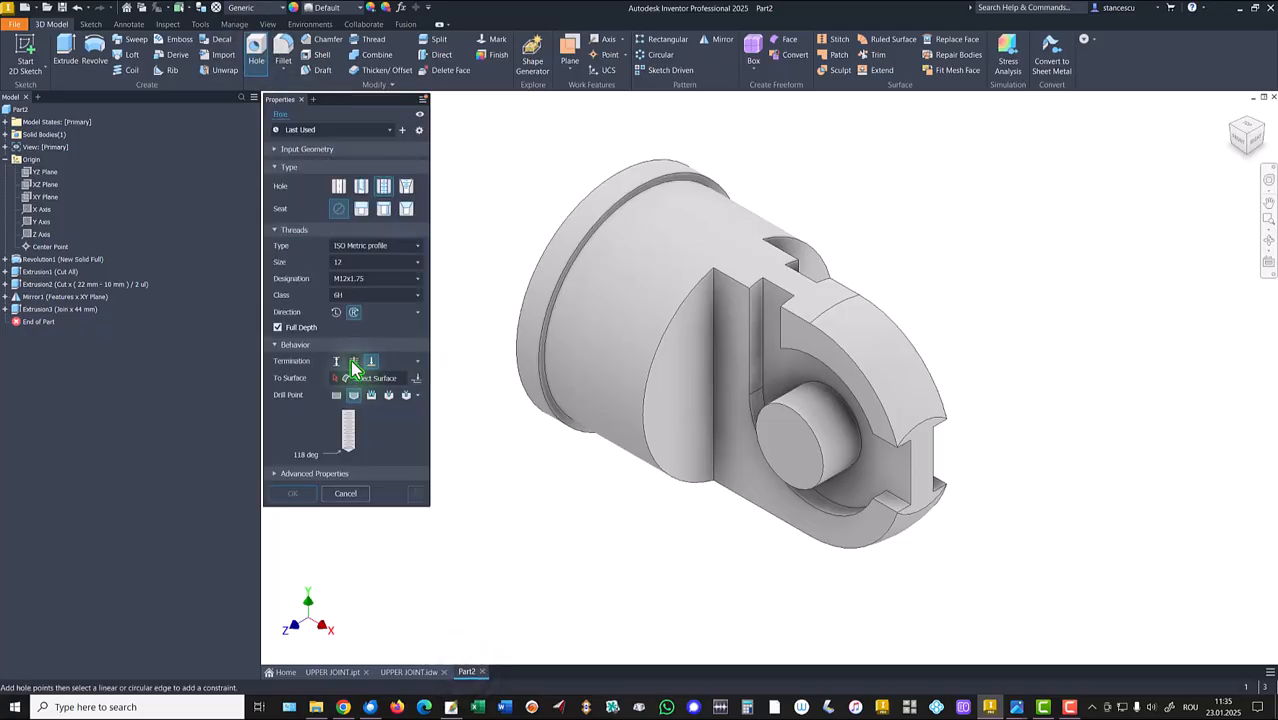
{"action": "left_click", "coordinate": [354, 362]}
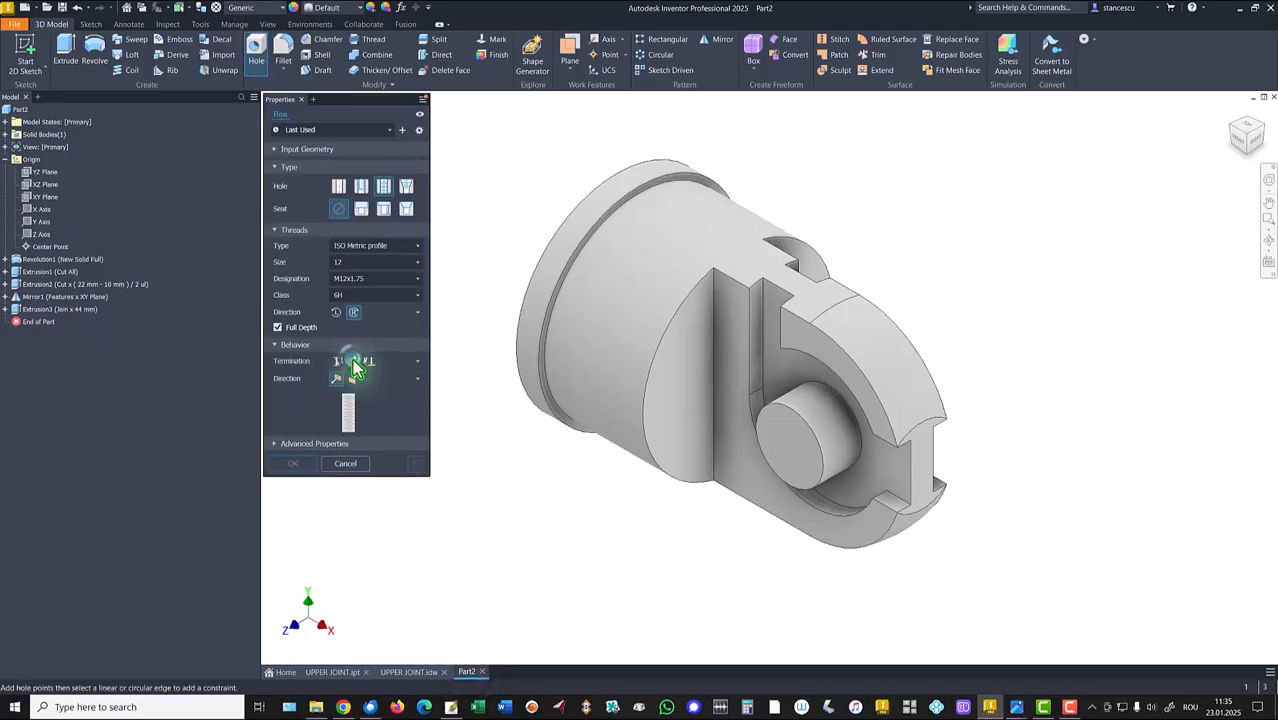
{"action": "left_click", "coordinate": [338, 186]}
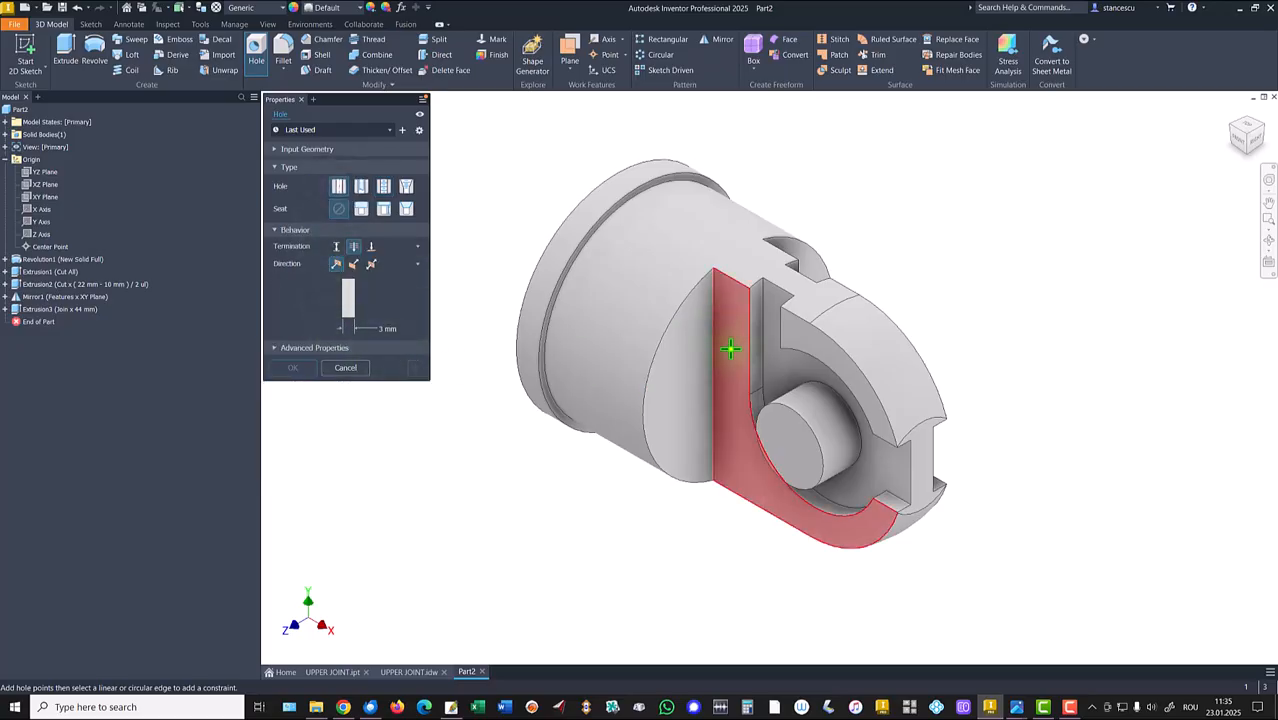
{"action": "left_click", "coordinate": [813, 453]}
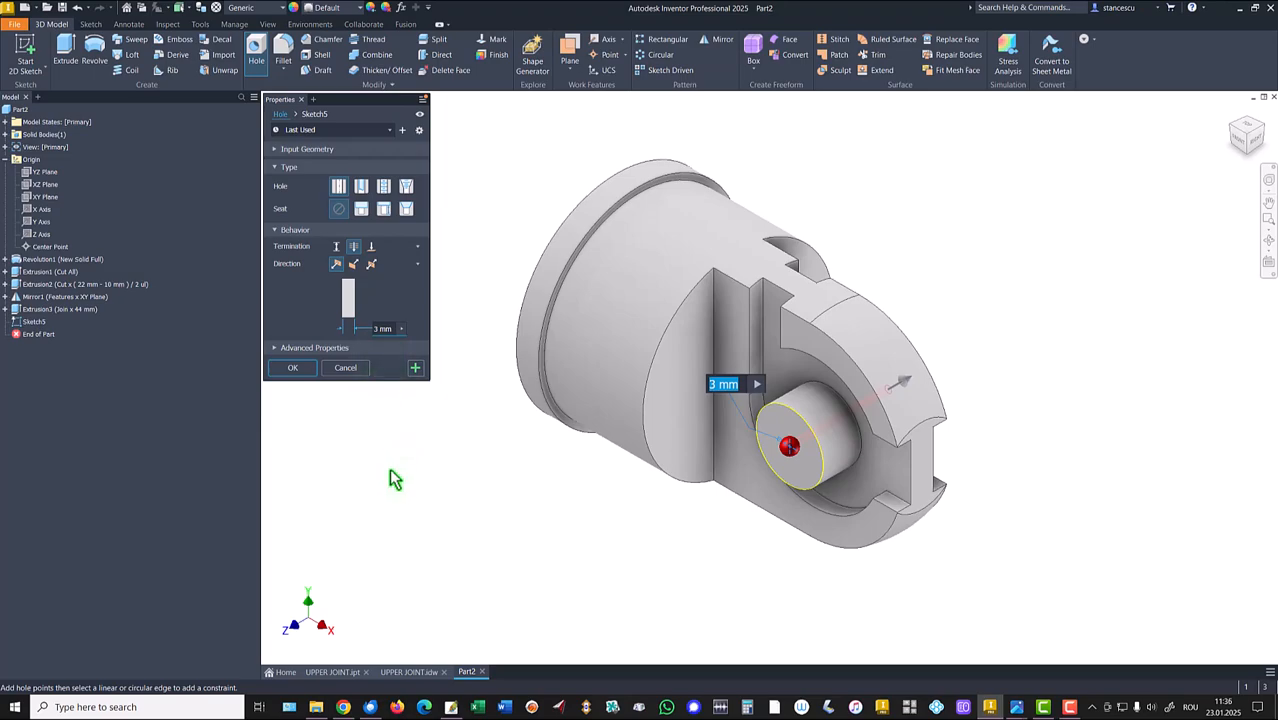
{"action": "type", "text": "10"}
{"action": "key", "text": "Return"}
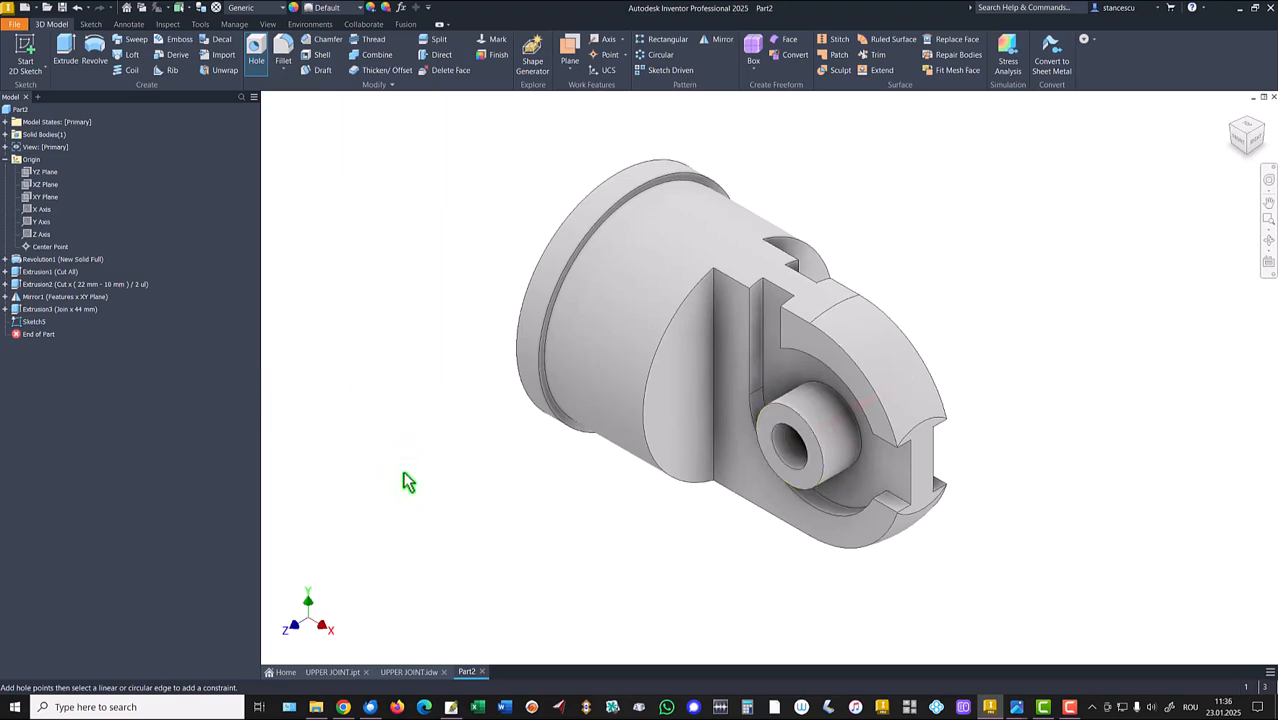
Start a sketch on the XY Plane and draw an open line profile from the axis: horizontal about 46 mm, angled, vertical, then horizontal back to the left end.
{"action": "left_click", "coordinate": [409, 672]}
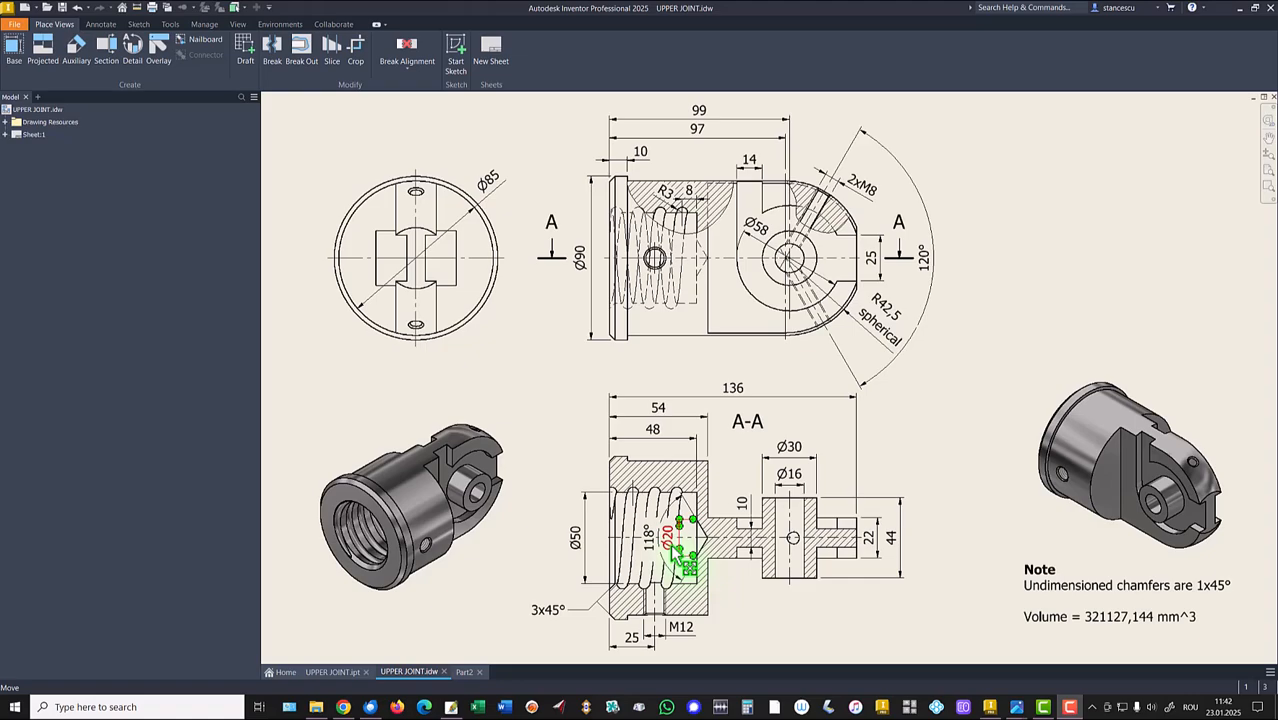
{"action": "left_click", "coordinate": [465, 673]}
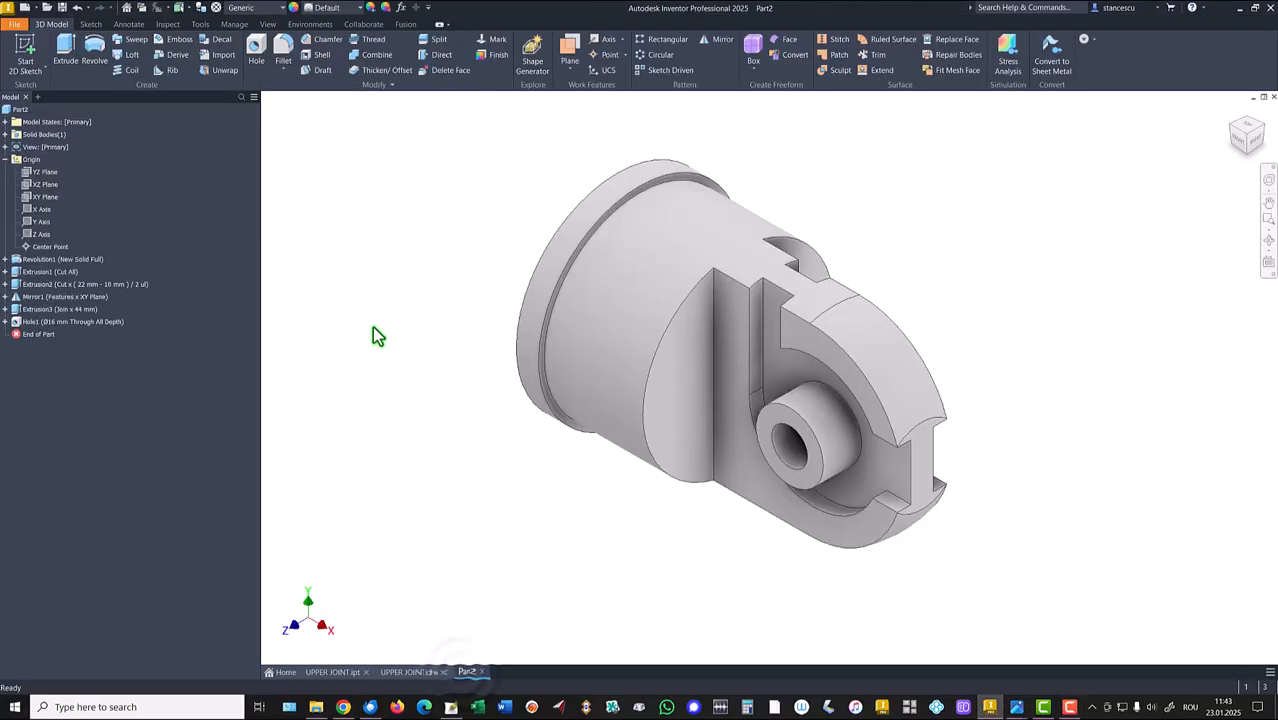
{"action": "left_click", "coordinate": [44, 197]}
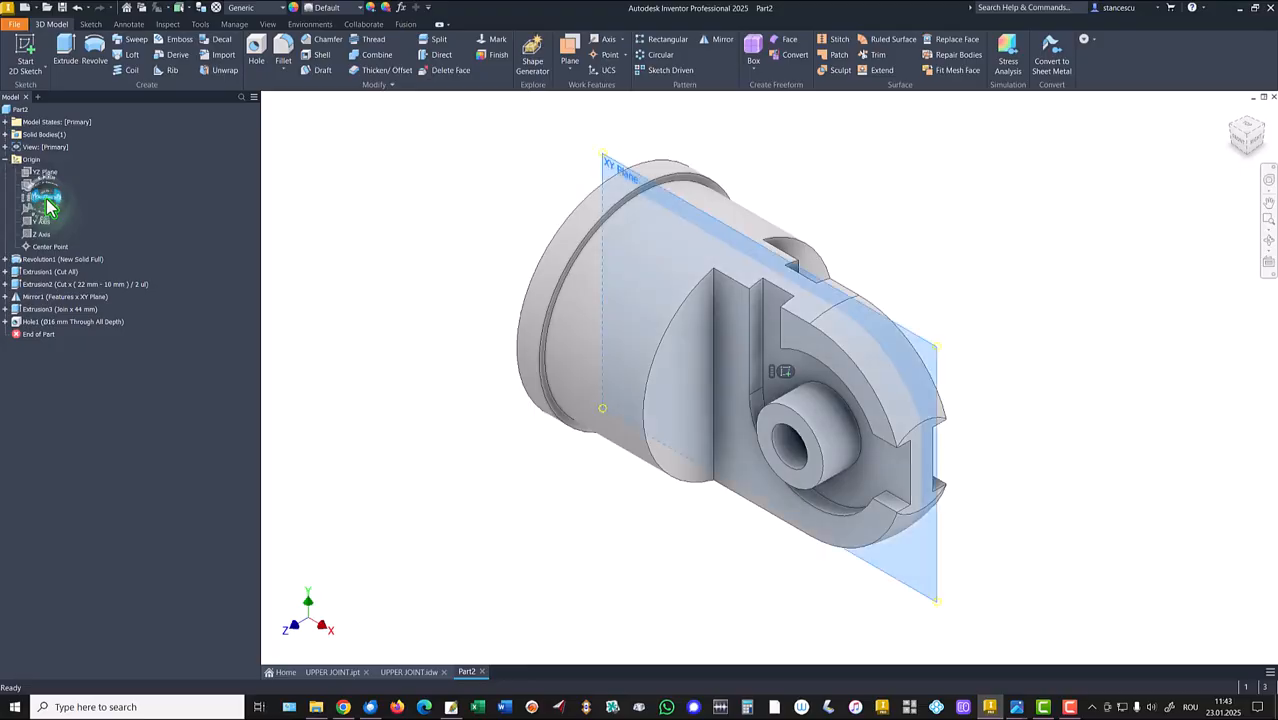
{"action": "key", "text": "s"}
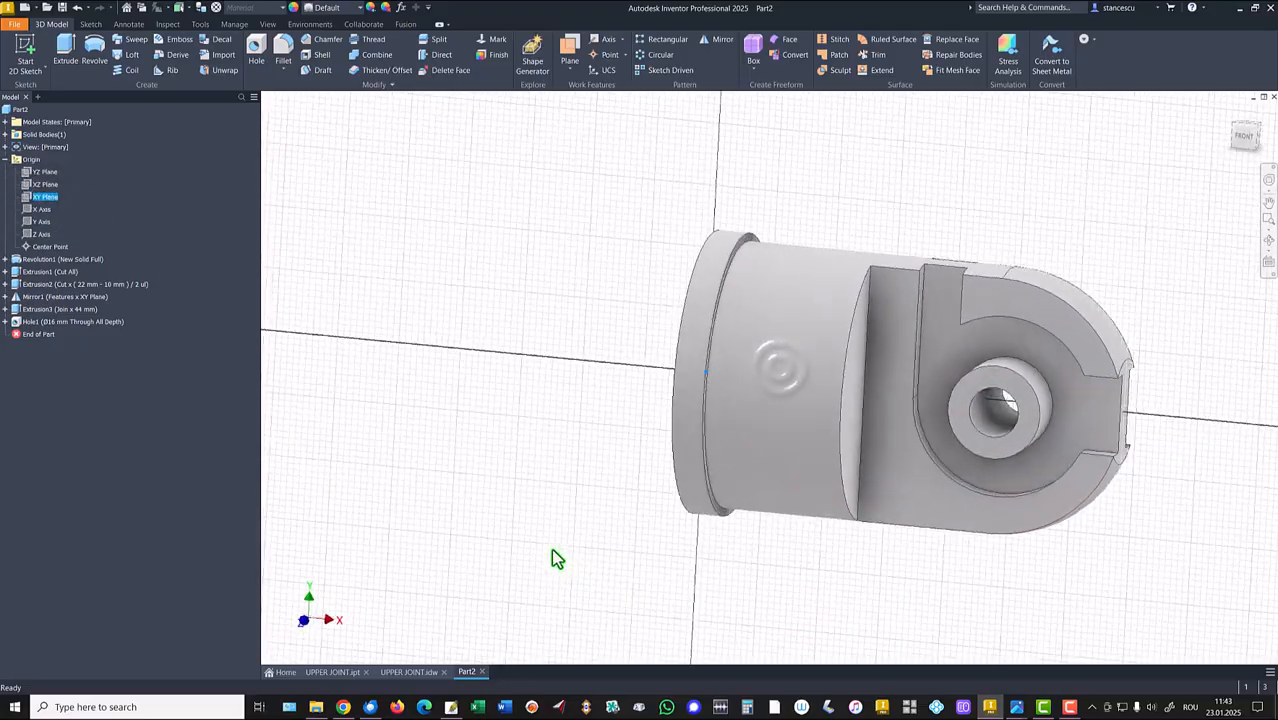
{"action": "key", "text": "F7"}
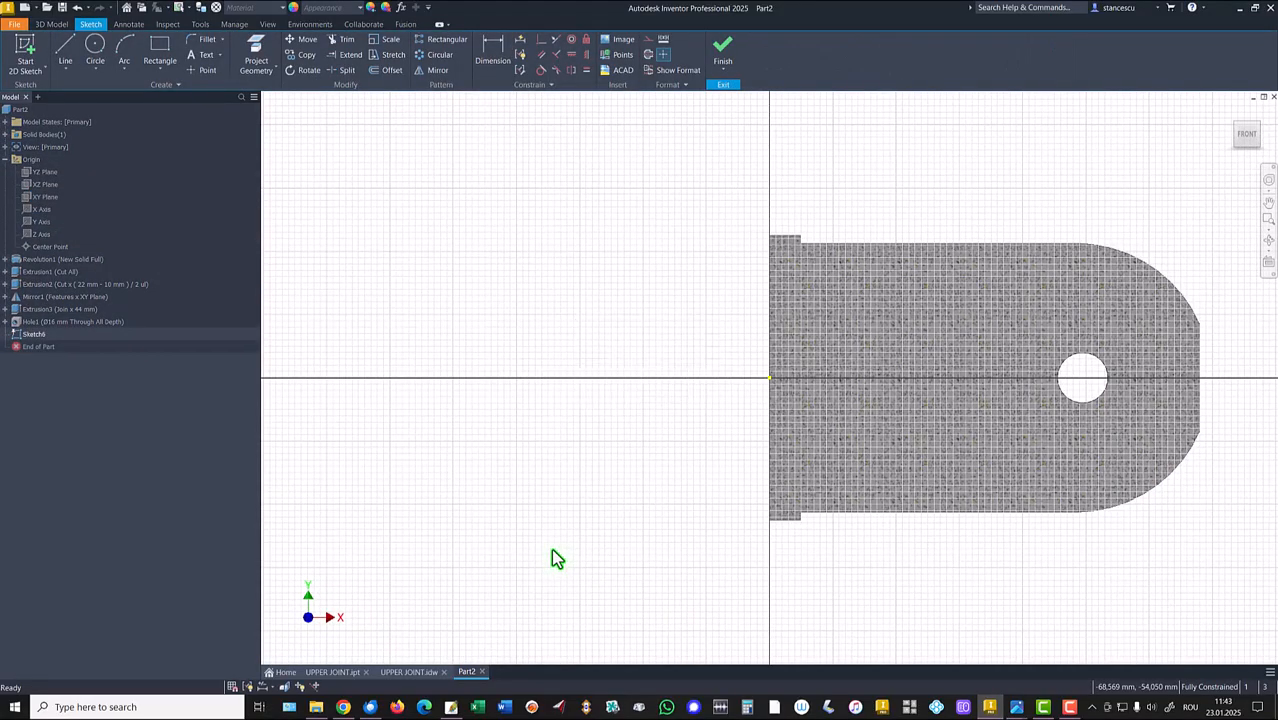
{"action": "key", "text": "Home"}
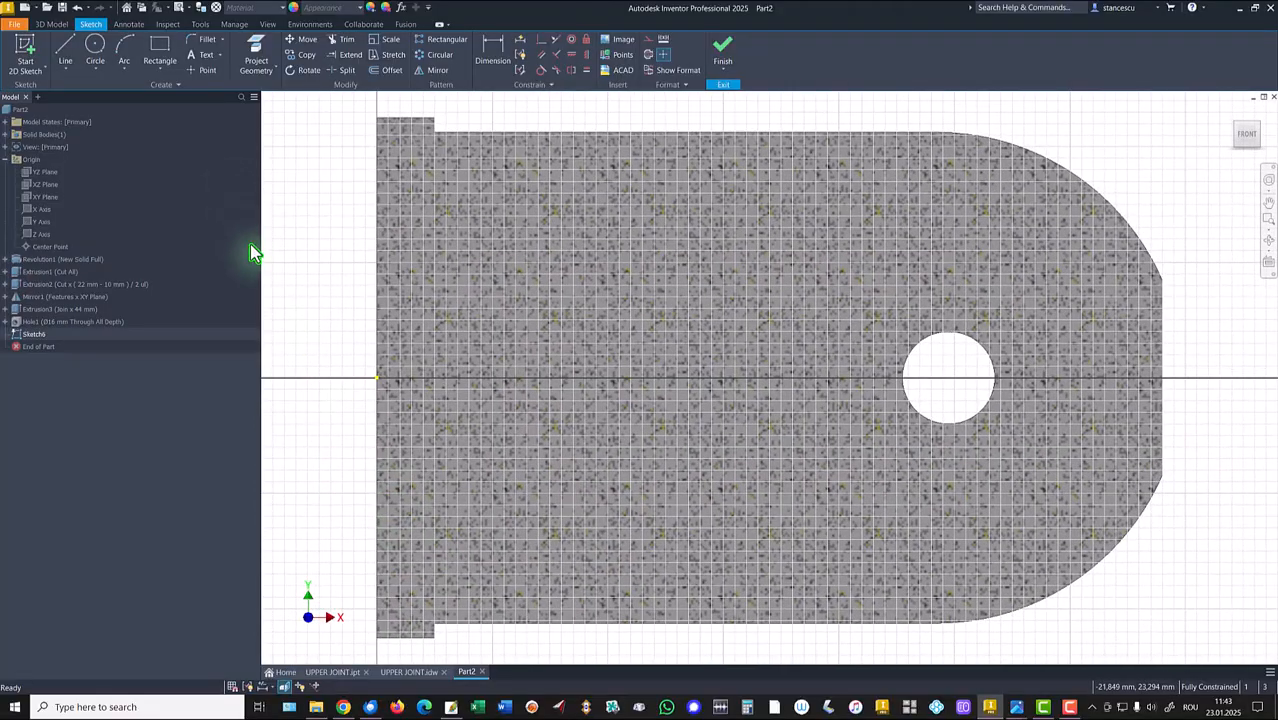
{"action": "left_click", "coordinate": [65, 47]}
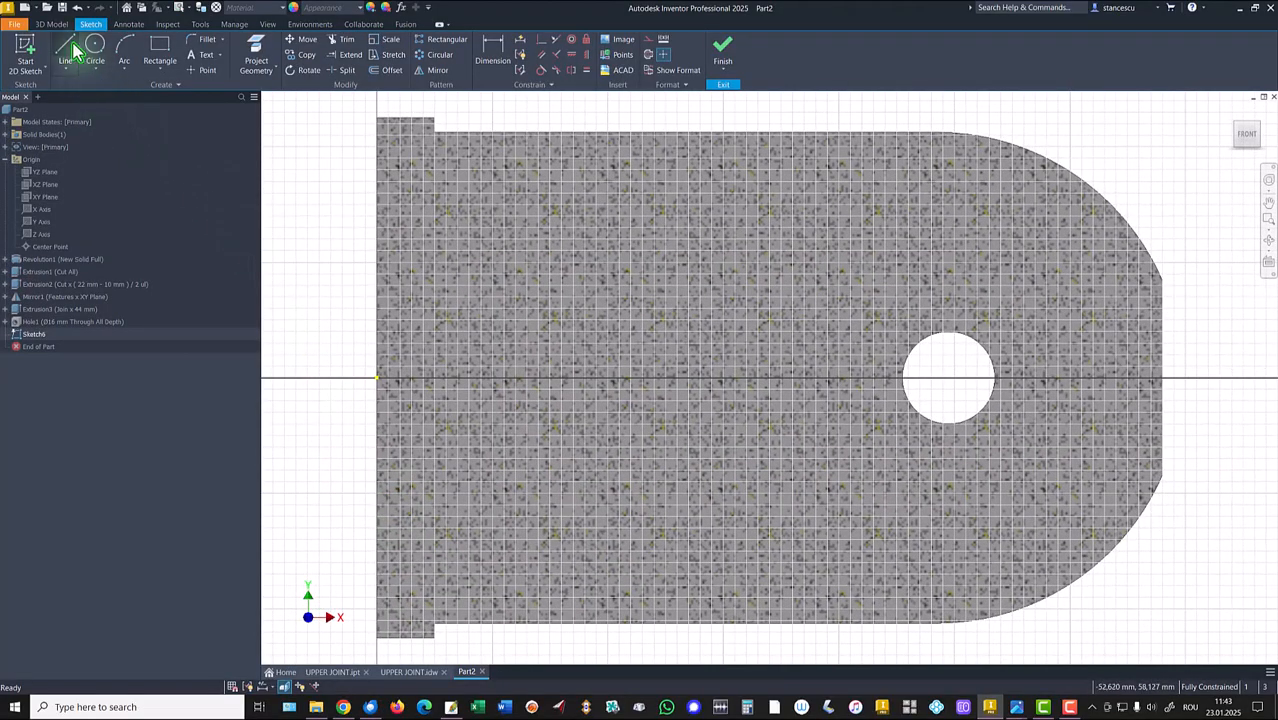
{"action": "left_click", "coordinate": [378, 377]}
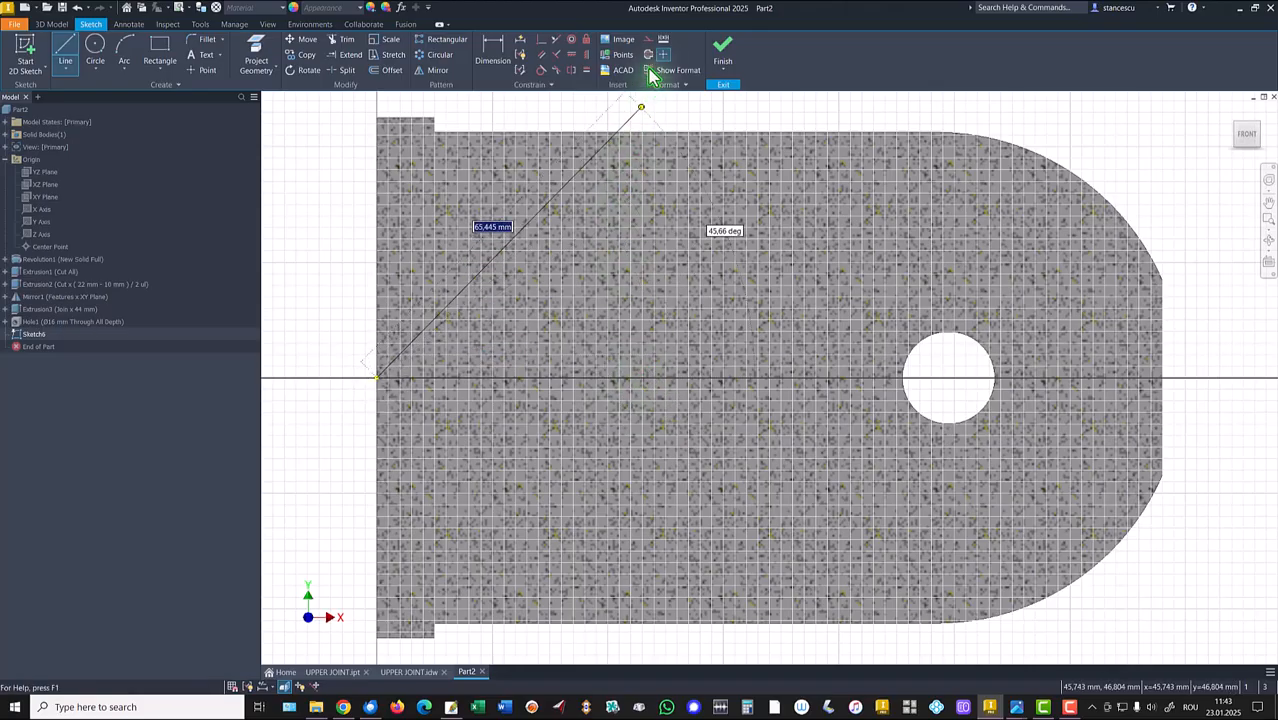
{"action": "left_click", "coordinate": [646, 377]}
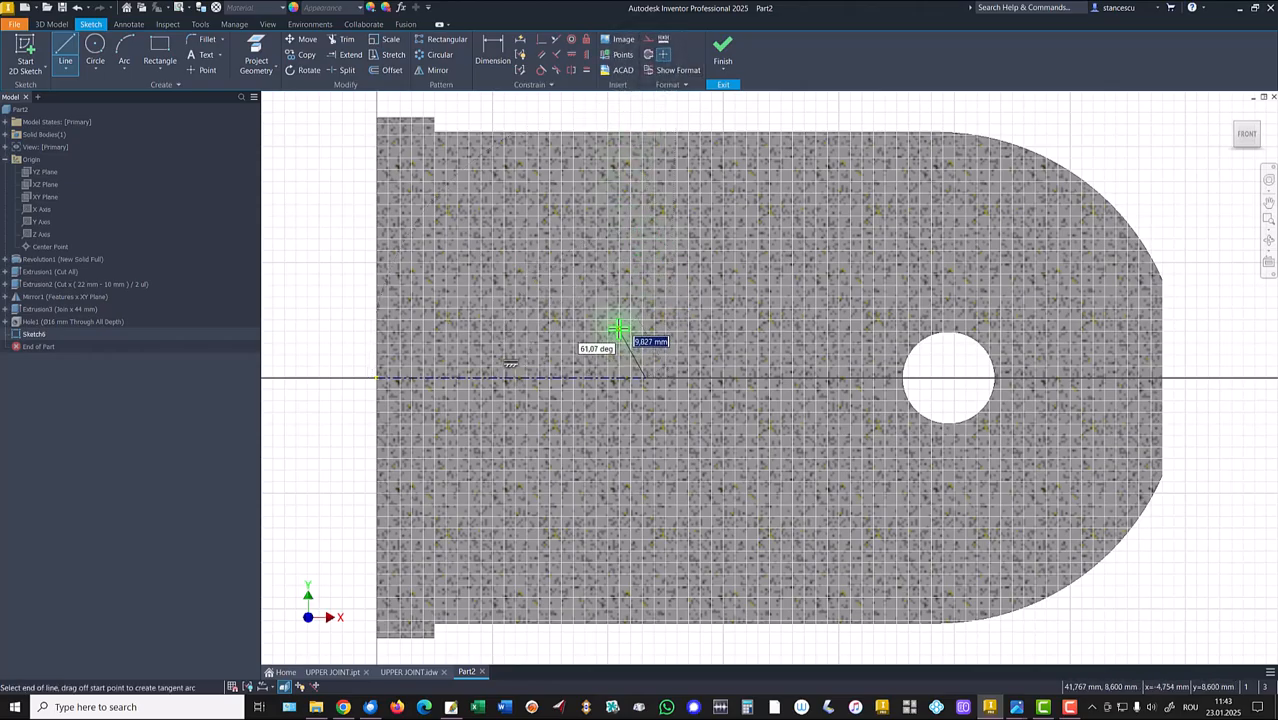
{"action": "left_click", "coordinate": [618, 327]}
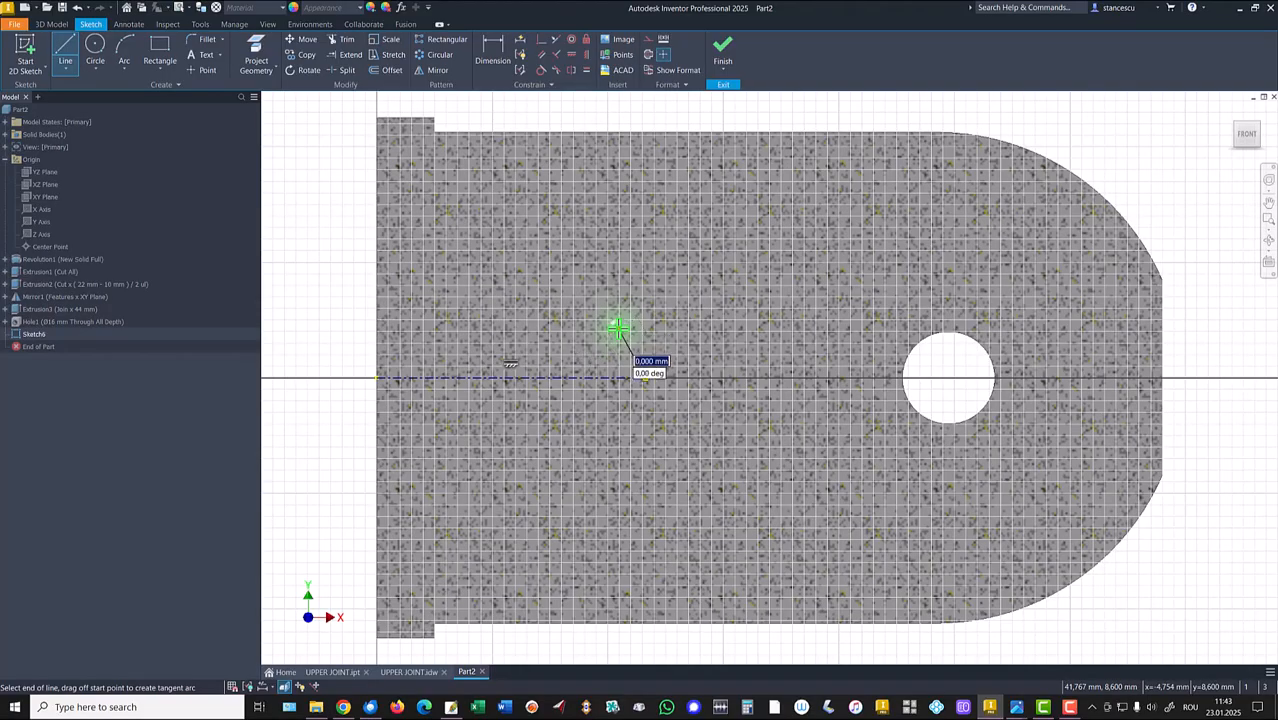
{"action": "left_click", "coordinate": [617, 264]}
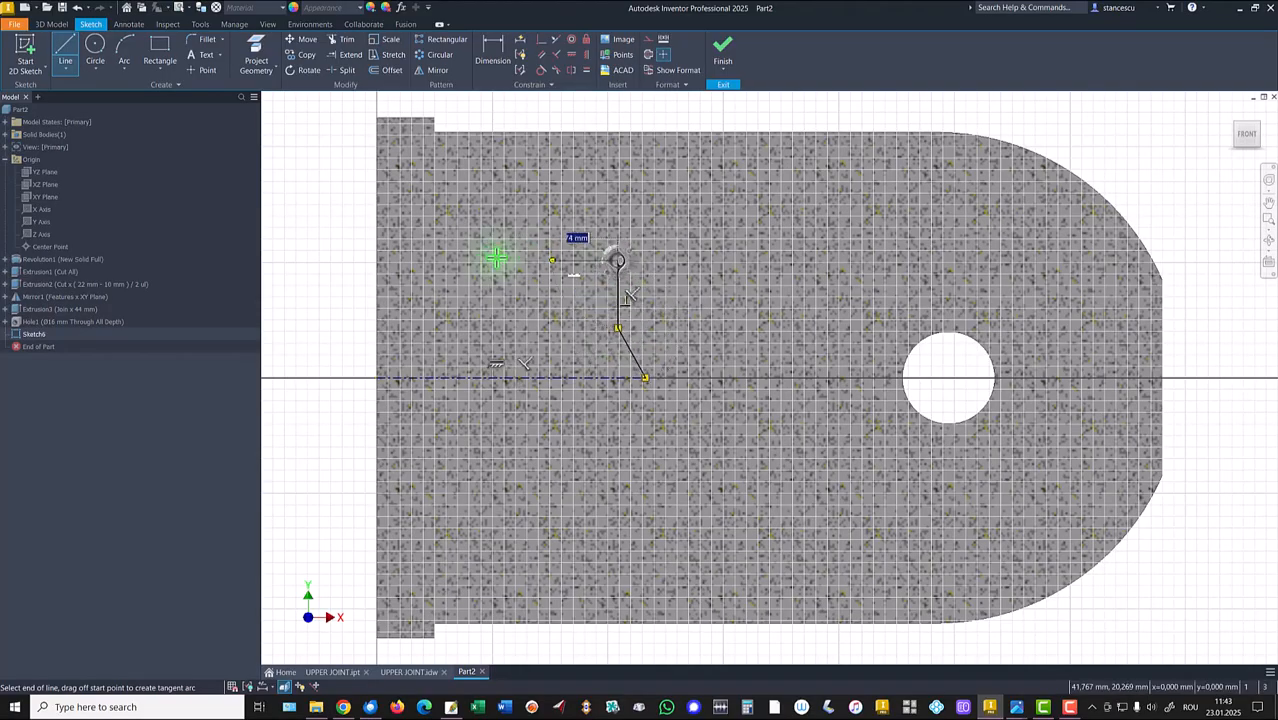
{"action": "left_click", "coordinate": [380, 262]}
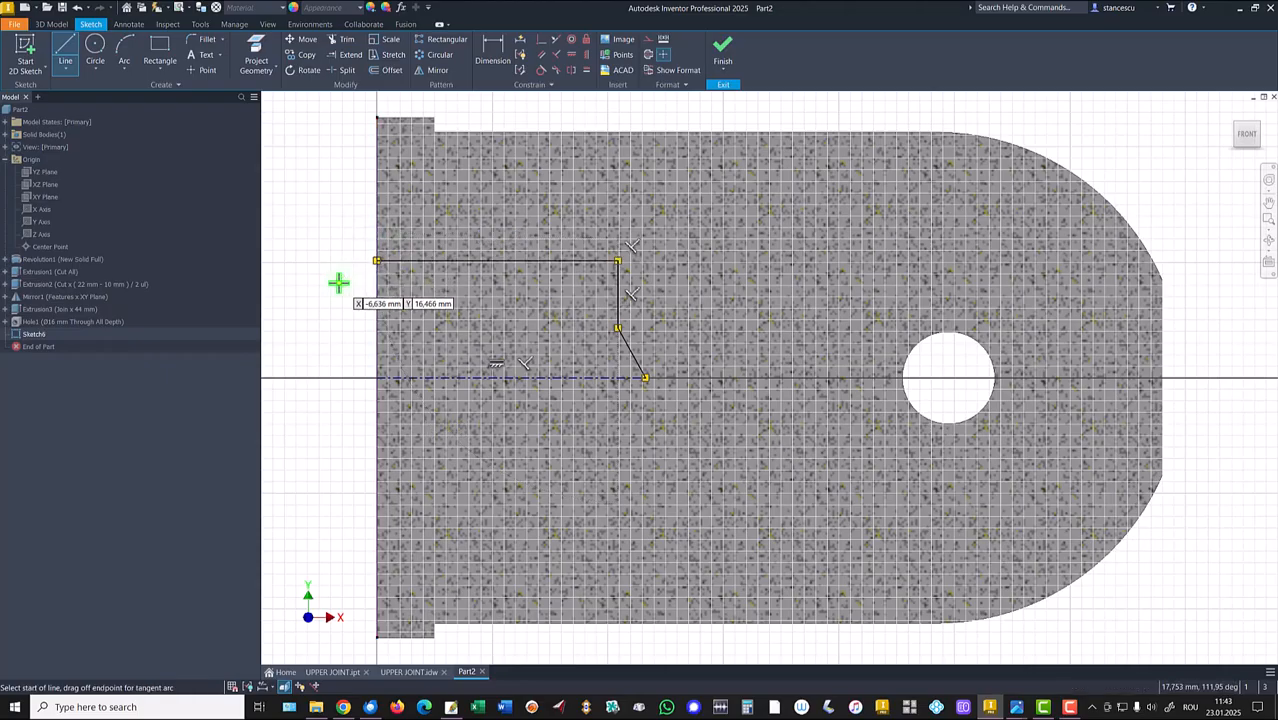
{"action": "key", "text": "Escape"}
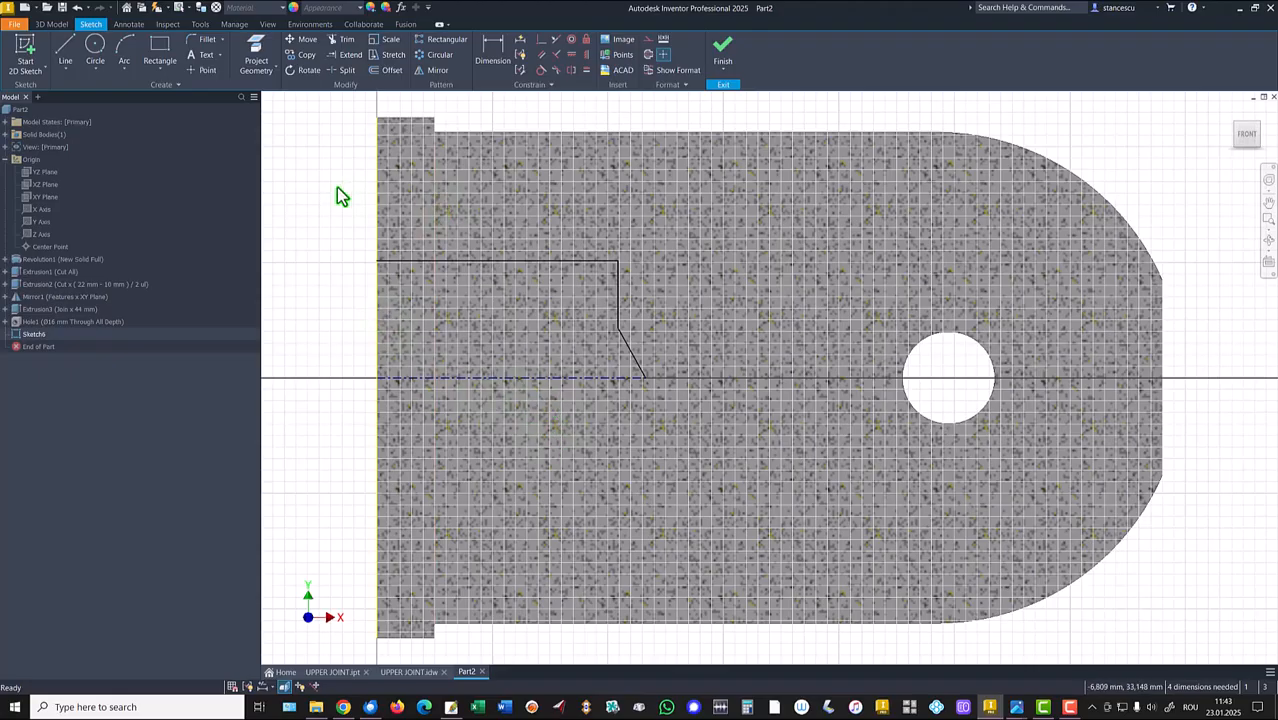
Dimension the top horizontal line of the profile to 48 mm.
{"action": "left_click", "coordinate": [497, 55]}
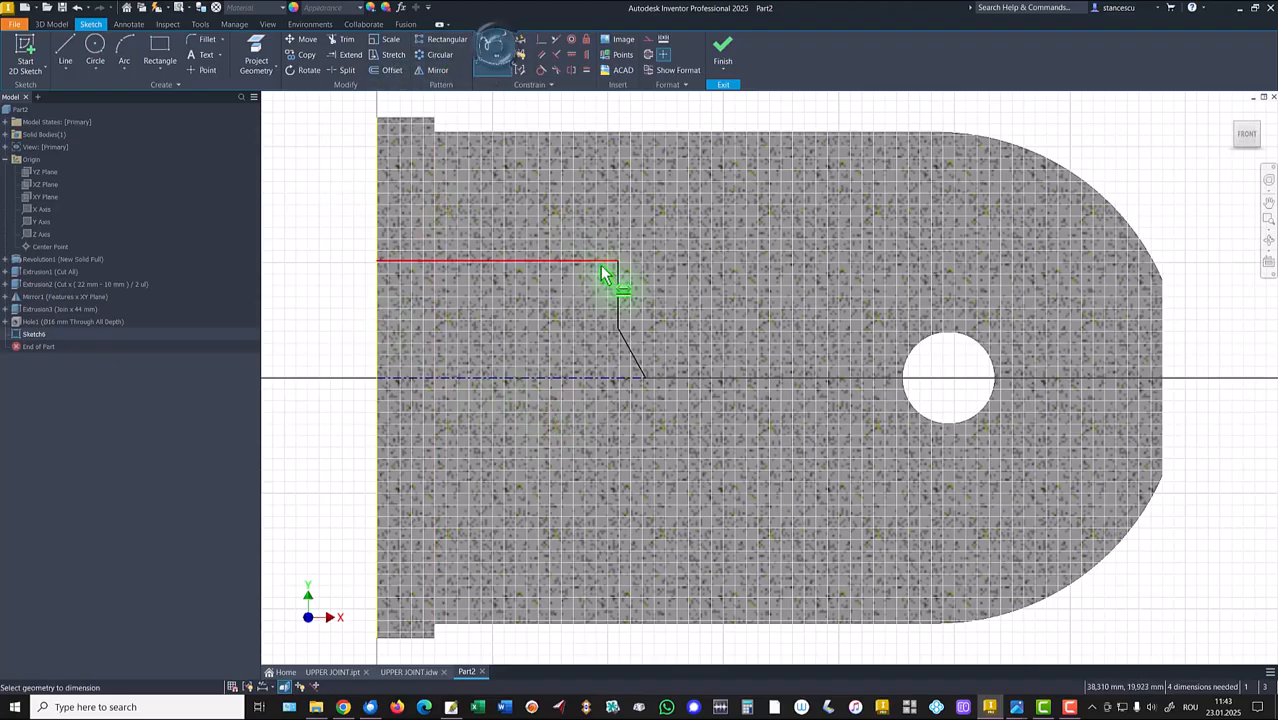
{"action": "left_click", "coordinate": [617, 293]}
{"action": "left_click", "coordinate": [383, 305]}
{"action": "left_click", "coordinate": [342, 220]}
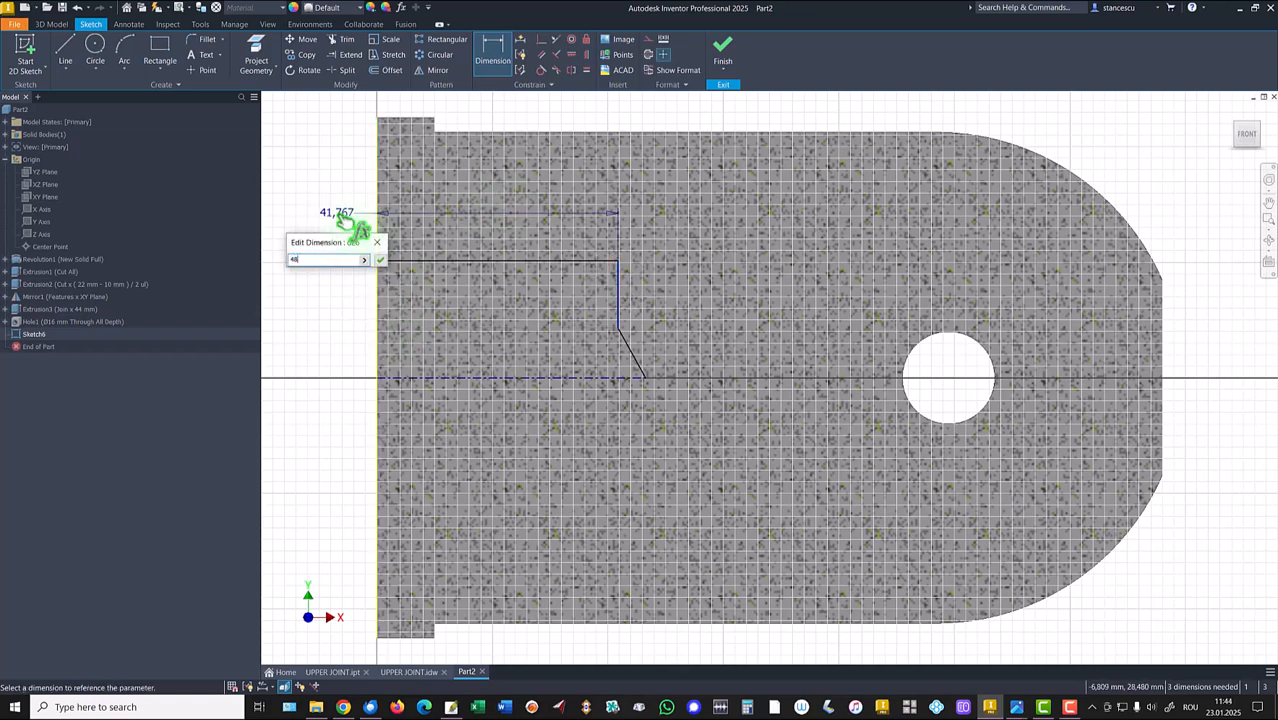
{"action": "type", "text": "48"}
{"action": "key", "text": "Return"}
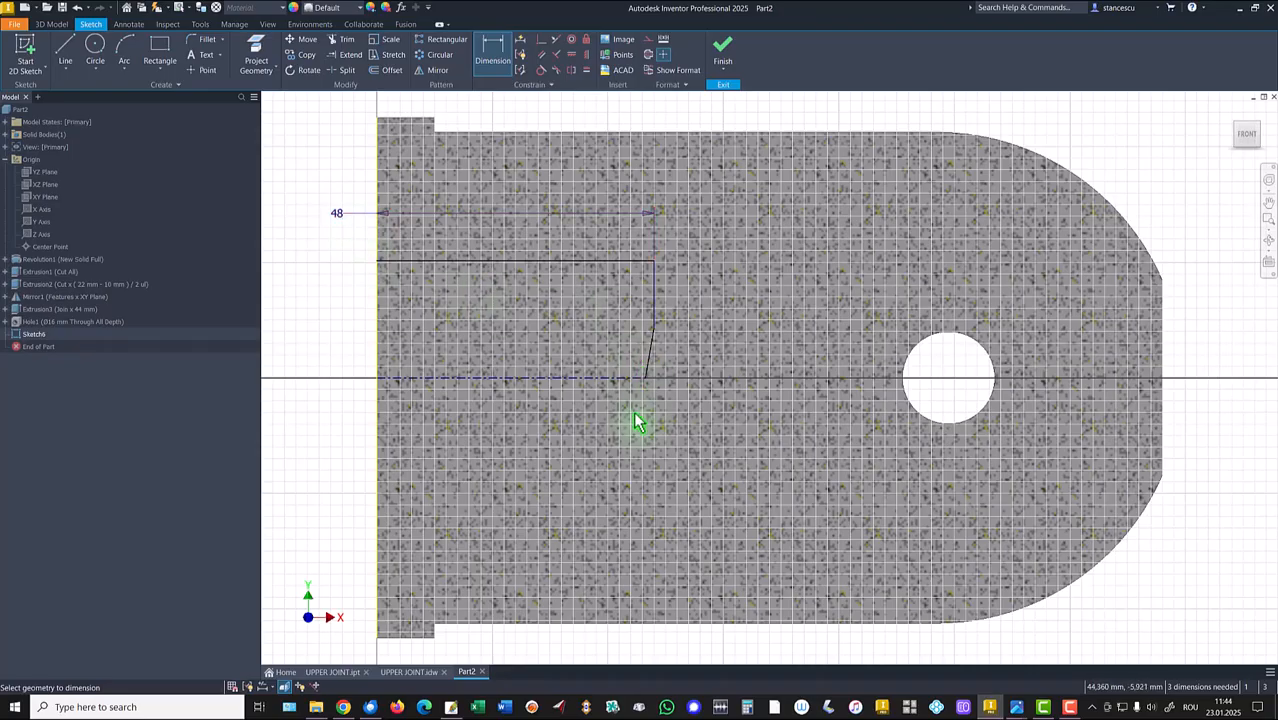
Move the angled line's lower end along the axis and dimension its angle to the axis as 118/2.
{"action": "key", "text": "Escape"}
{"action": "left_click_drag", "start_coordinate": [646, 382], "coordinate": [678, 378]}
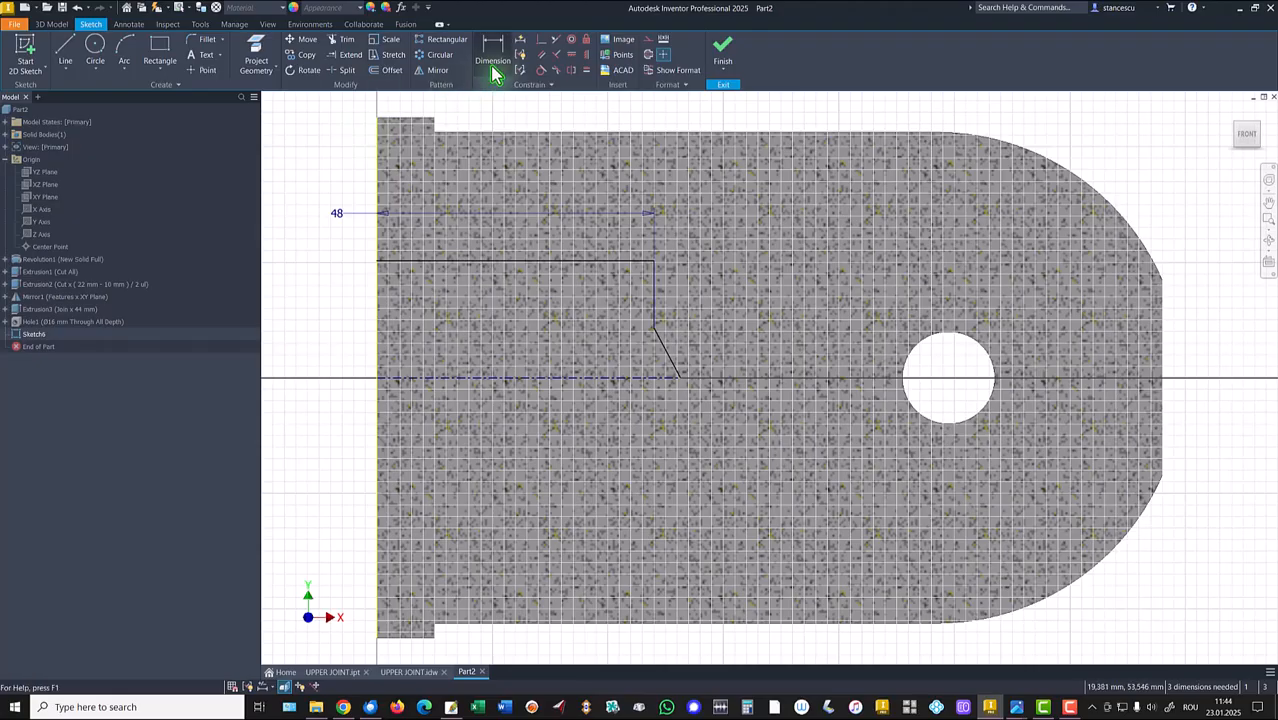
{"action": "left_click", "coordinate": [494, 58]}
{"action": "left_click", "coordinate": [662, 350]}
{"action": "left_click", "coordinate": [610, 379]}
{"action": "left_click", "coordinate": [568, 349]}
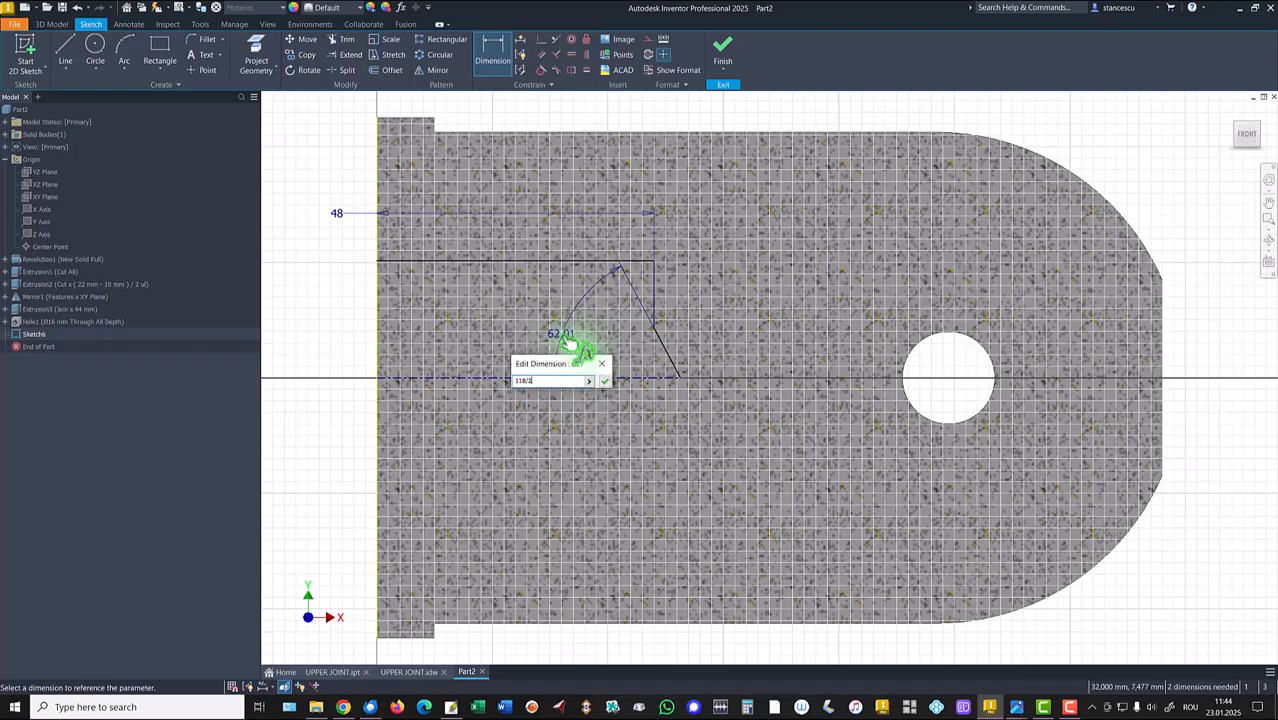
{"action": "key", "text": "Return"}
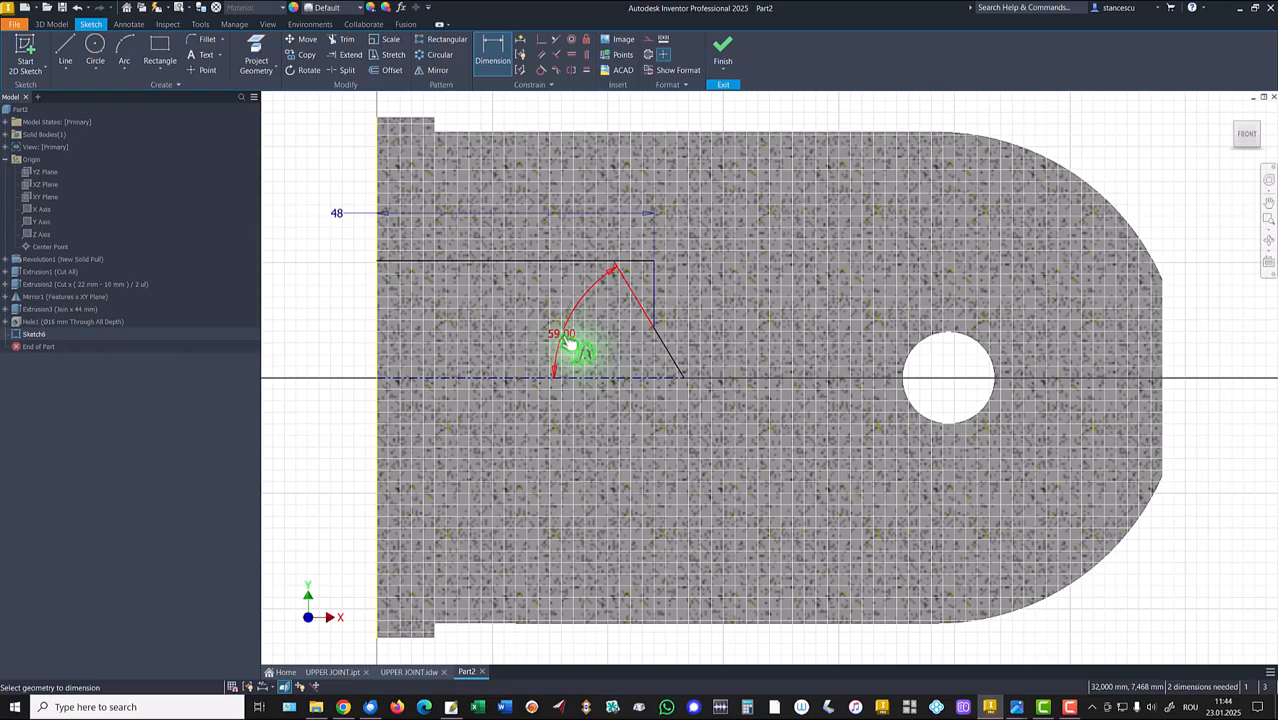
Dimension the vertical line's end across the axis as a Ø20 diameter.
{"action": "left_click", "coordinate": [653, 329]}
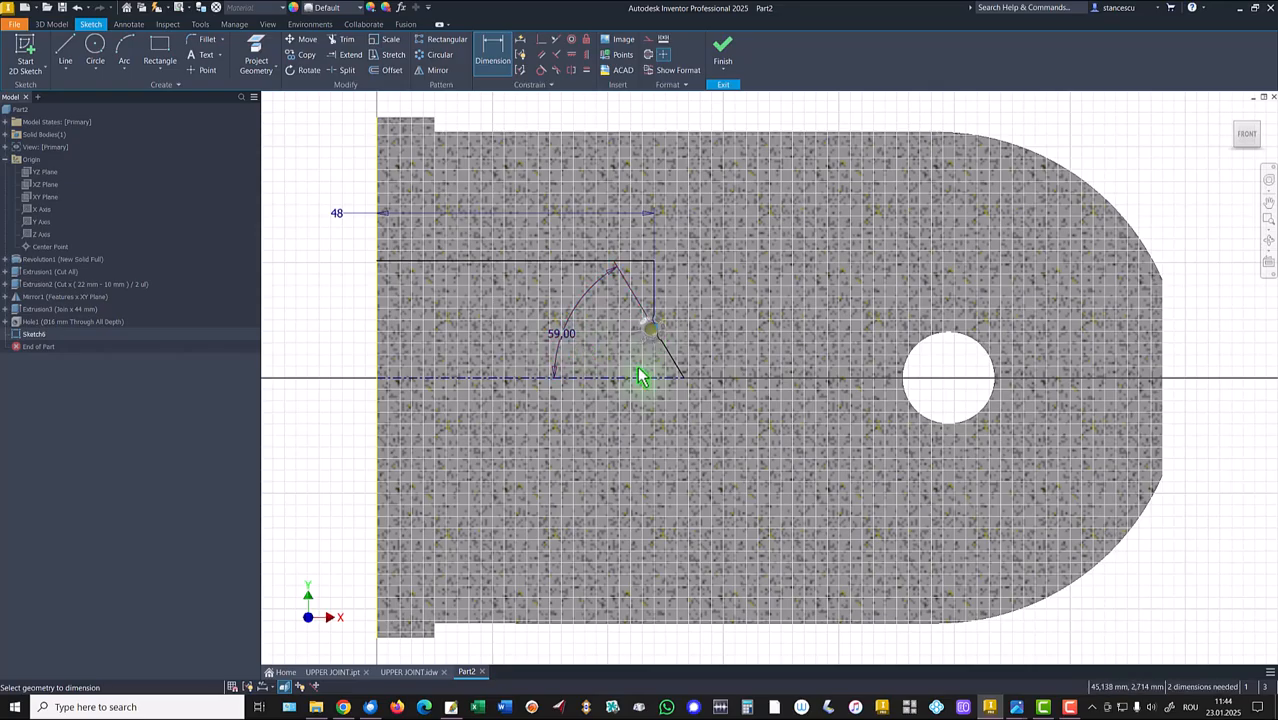
{"action": "left_click", "coordinate": [635, 378]}
{"action": "left_click", "coordinate": [618, 364]}
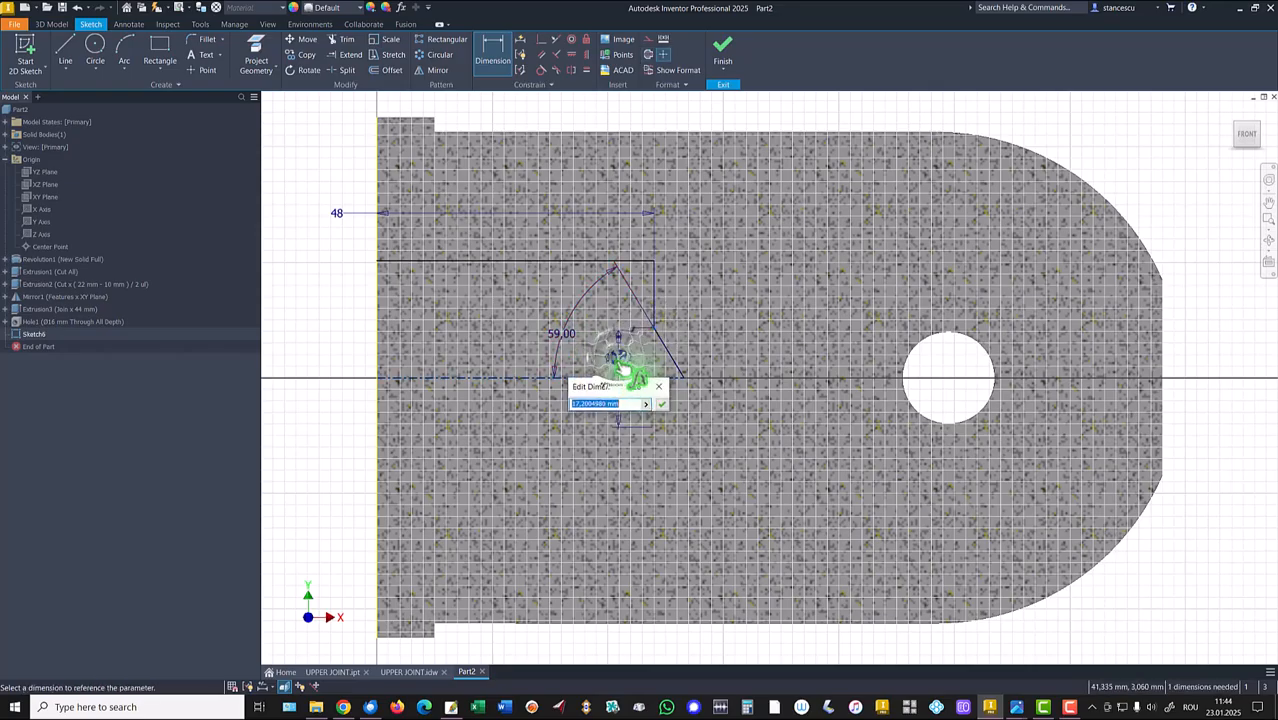
{"action": "type", "text": "20"}
{"action": "key", "text": "Return"}
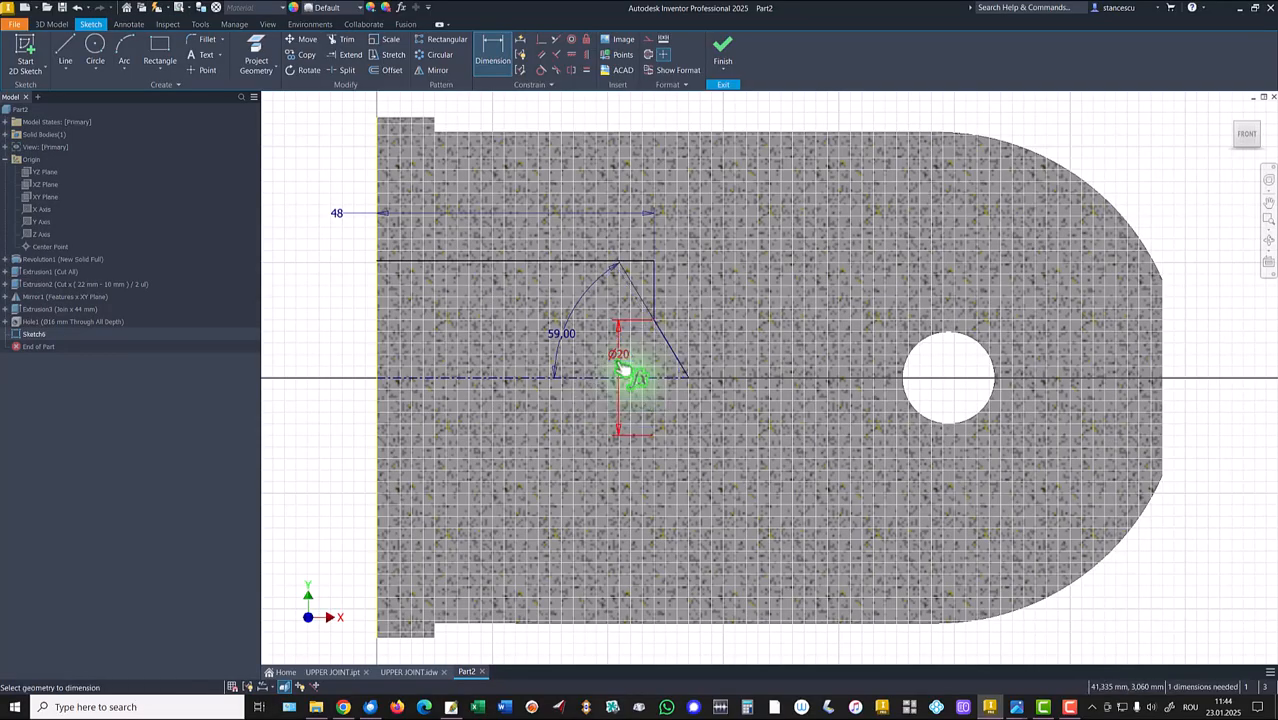
Dimension the top horizontal line across the axis as a Ø50 diameter and finish the sketch.
{"action": "left_click", "coordinate": [418, 266]}
{"action": "left_click", "coordinate": [400, 378]}
{"action": "left_click", "coordinate": [345, 358]}
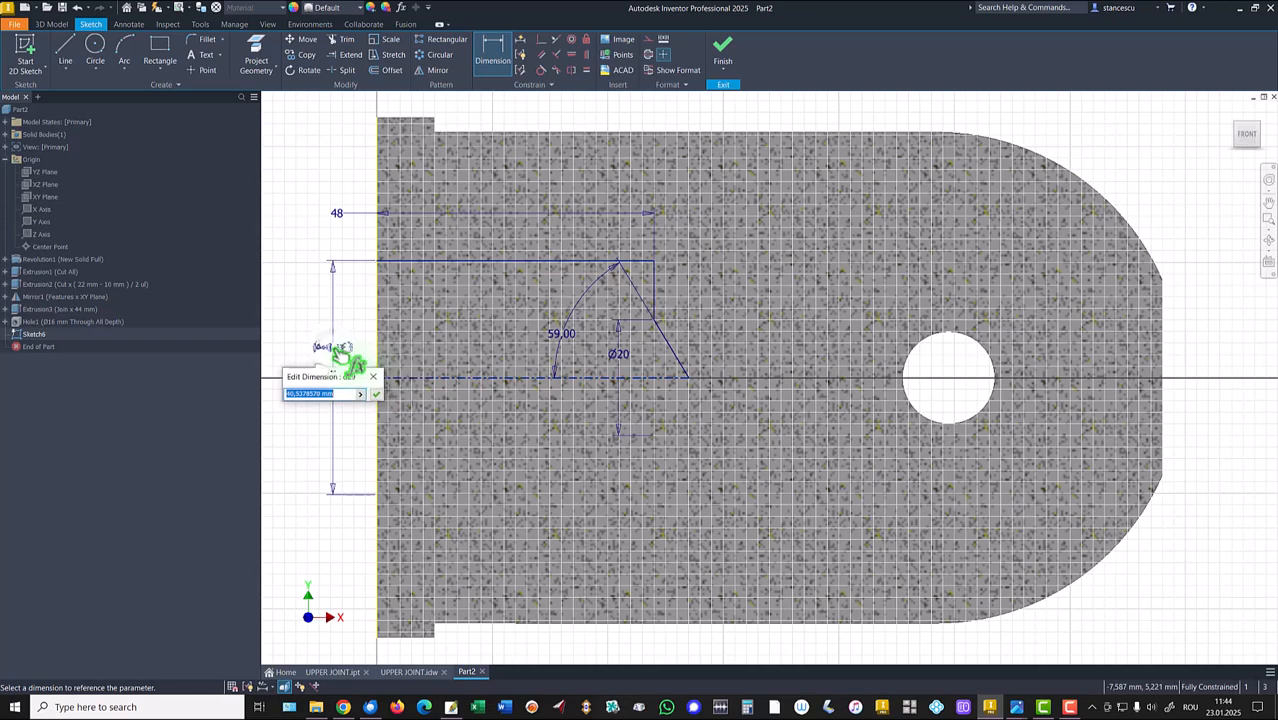
{"action": "key", "text": "Return"}
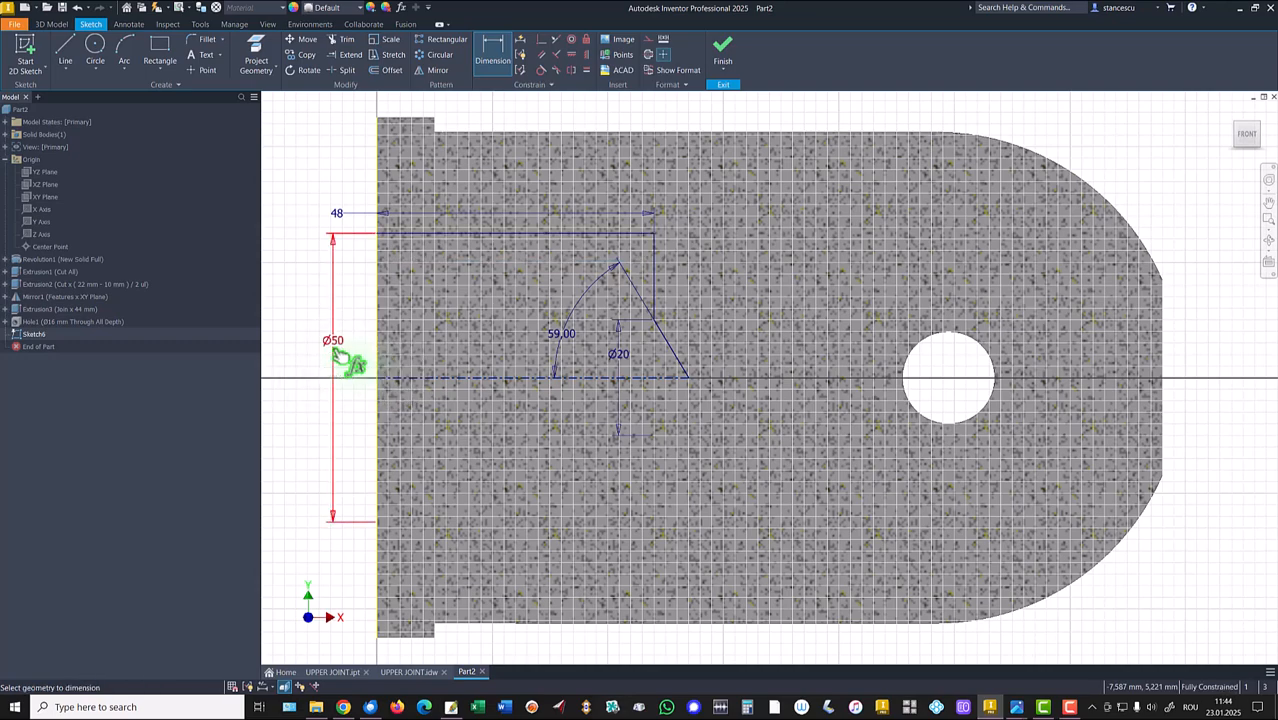
{"action": "left_click", "coordinate": [722, 52]}
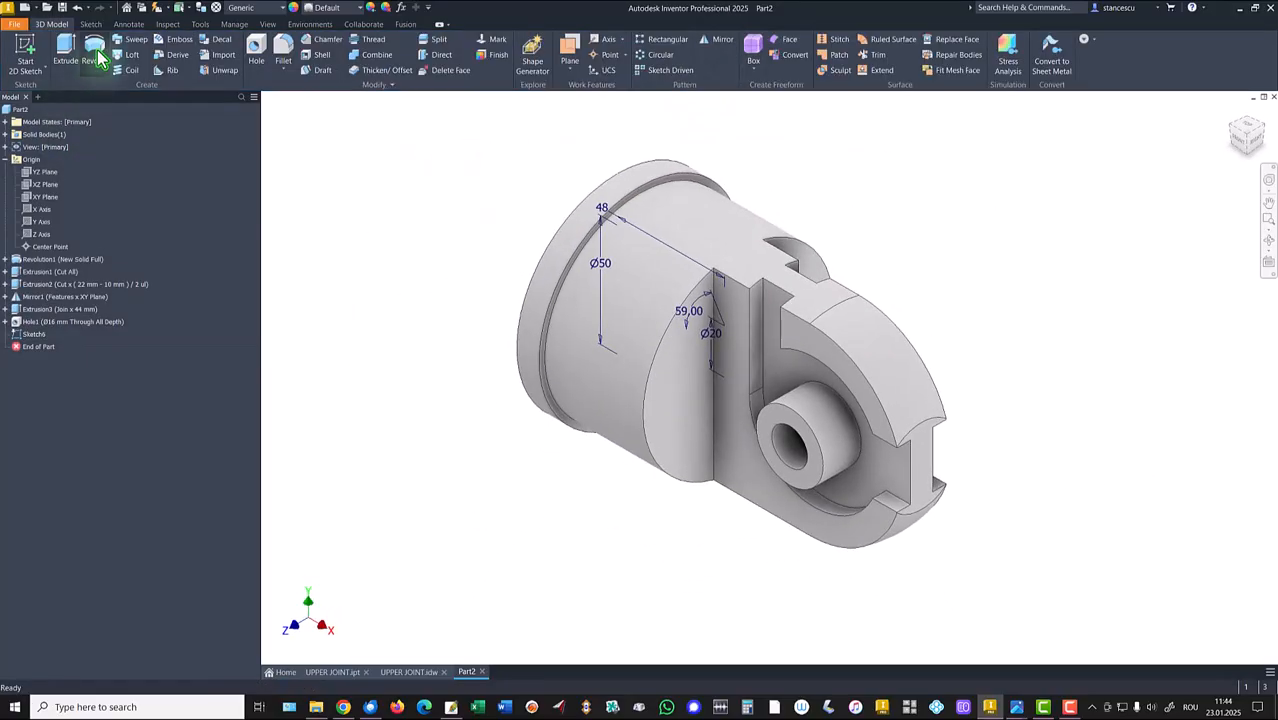
Revolve the profile around the axis as a full cut, forming the bore with its conical end.
{"action": "left_click", "coordinate": [355, 256]}
{"action": "left_click", "coordinate": [303, 291]}
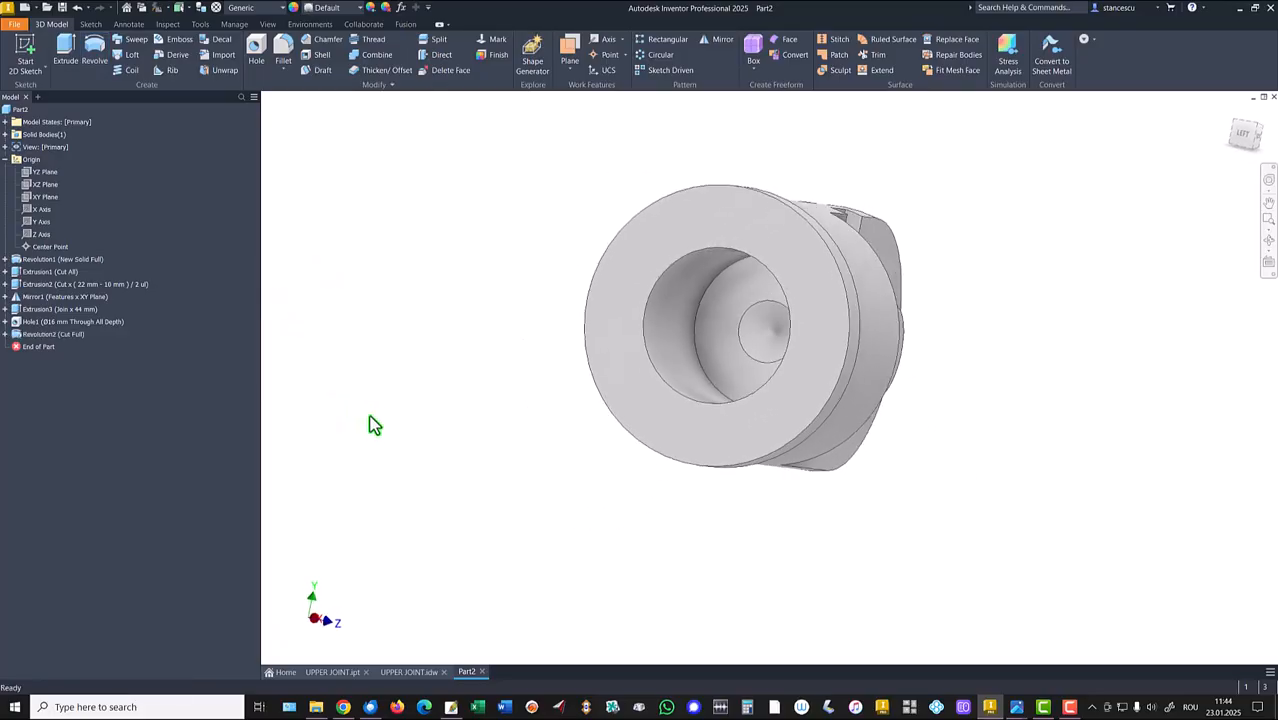
{"action": "key", "text": "F6"}
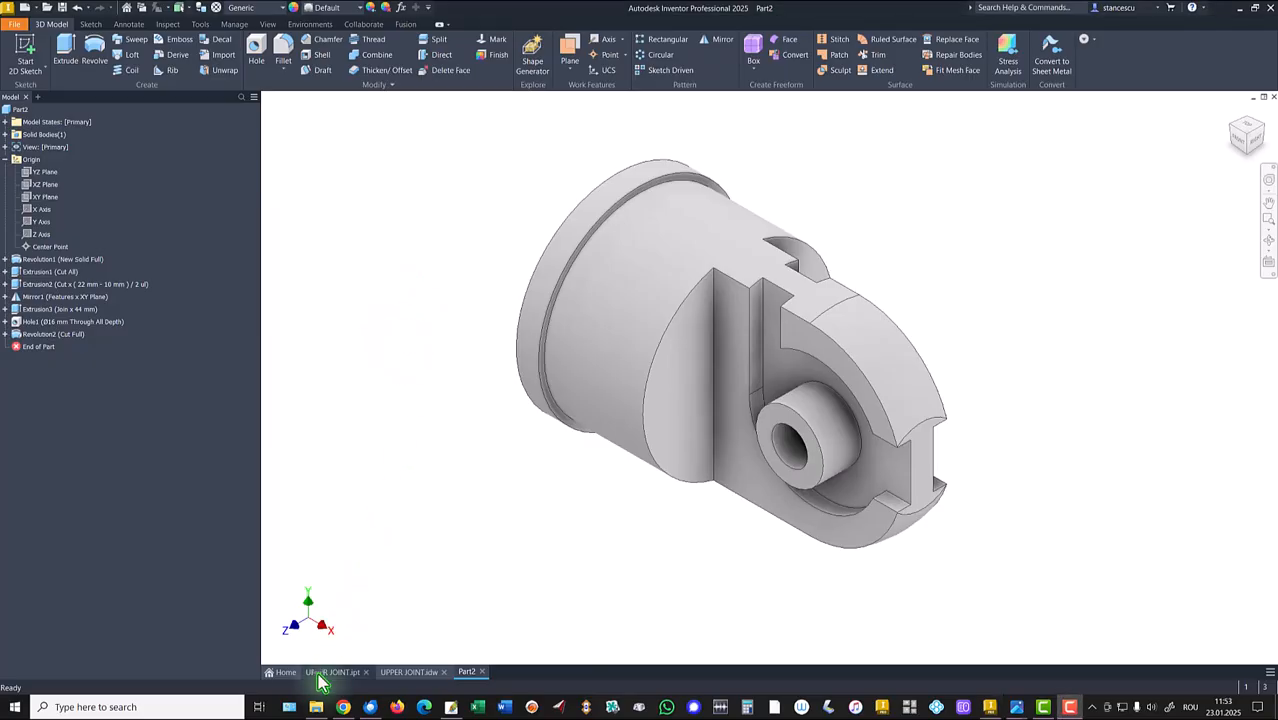
Compare the model with the reference part and the drawing's section A-A threaded bore.
{"action": "left_click", "coordinate": [330, 672]}
{"action": "middle_click_drag", "start_coordinate": [463, 556], "coordinate": [576, 440], "text": "shift"}
{"action": "key", "text": "F6"}
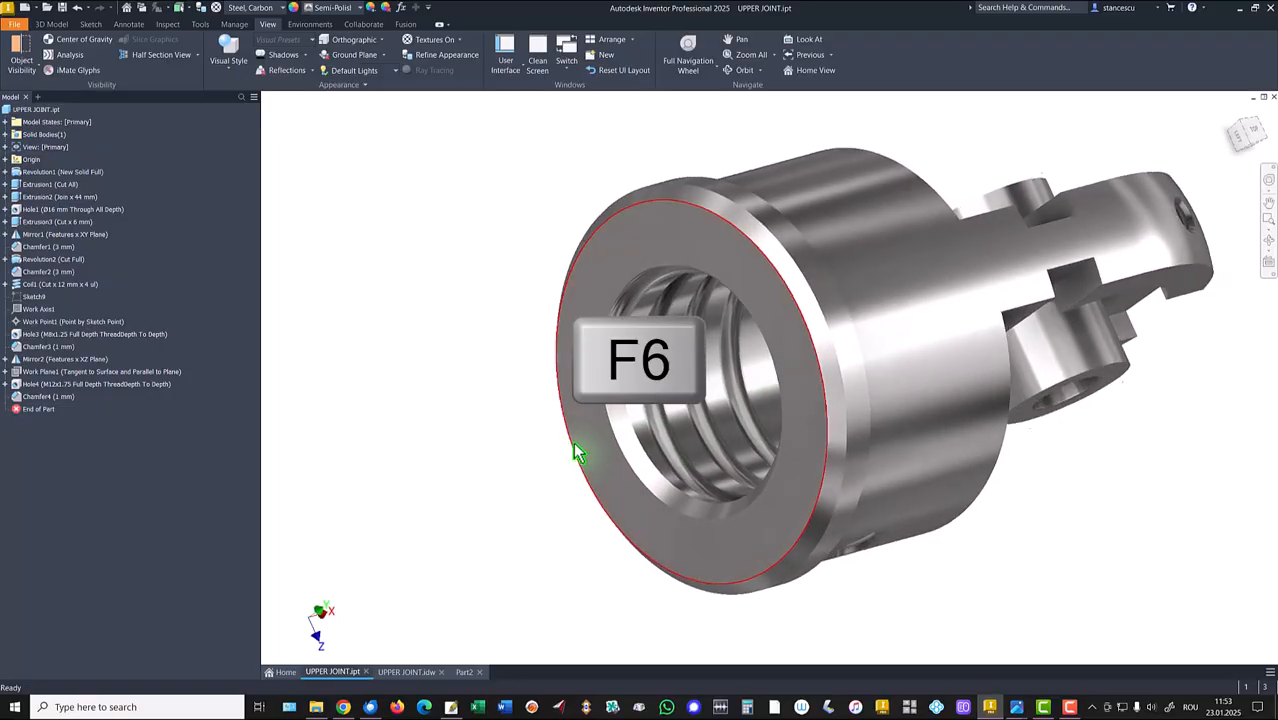
{"action": "left_click", "coordinate": [407, 673]}
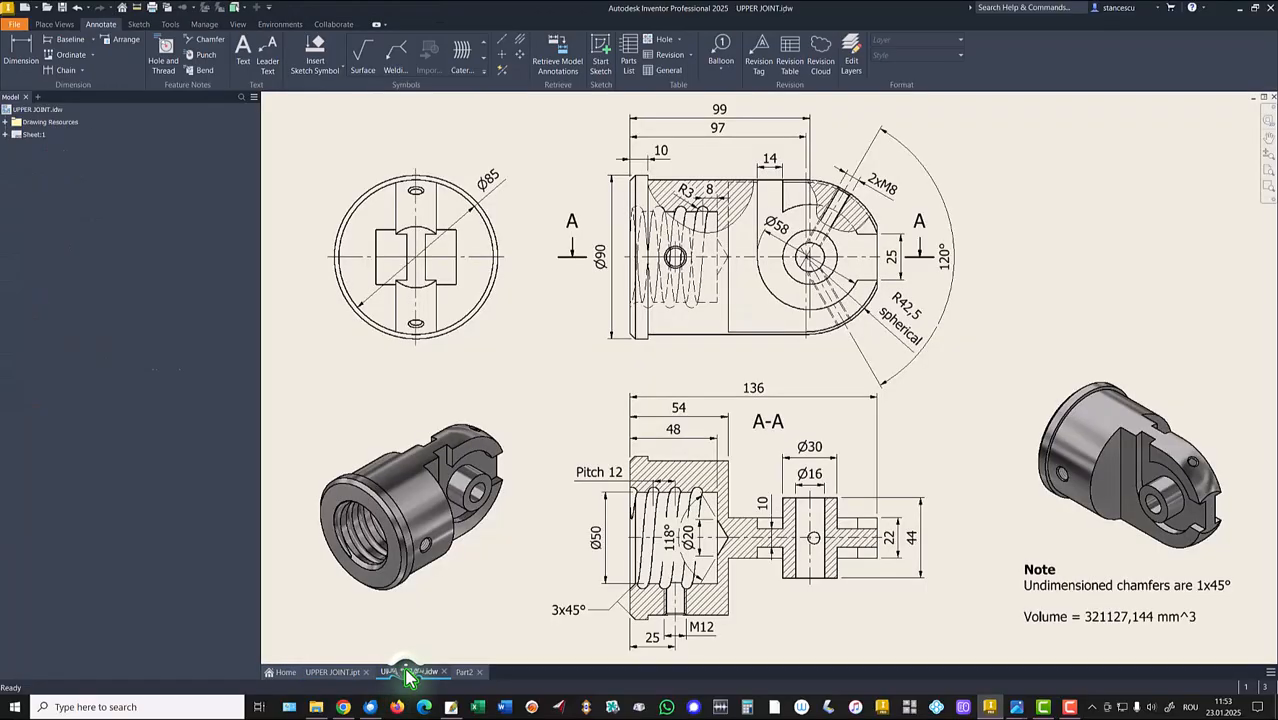
{"action": "scroll", "coordinate": [709, 170], "scroll_direction": "up", "scroll_amount": 6}
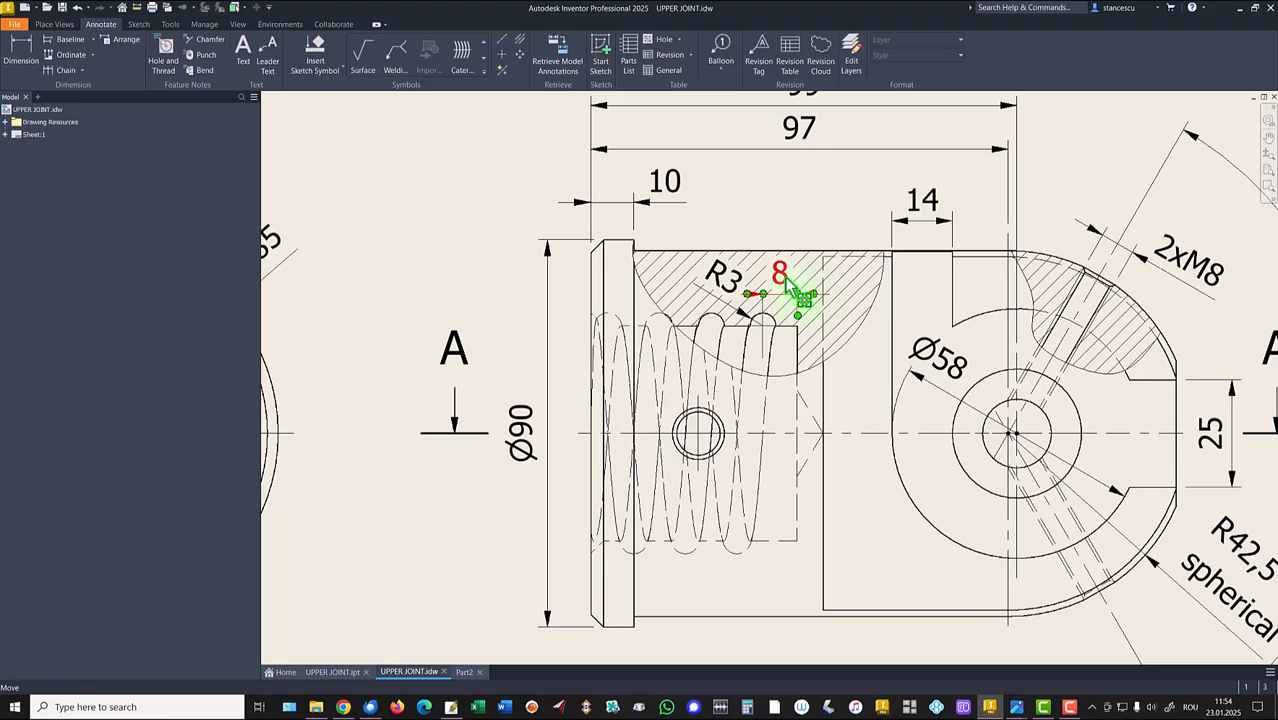
{"action": "scroll", "coordinate": [776, 319], "scroll_direction": "down", "scroll_amount": 5}
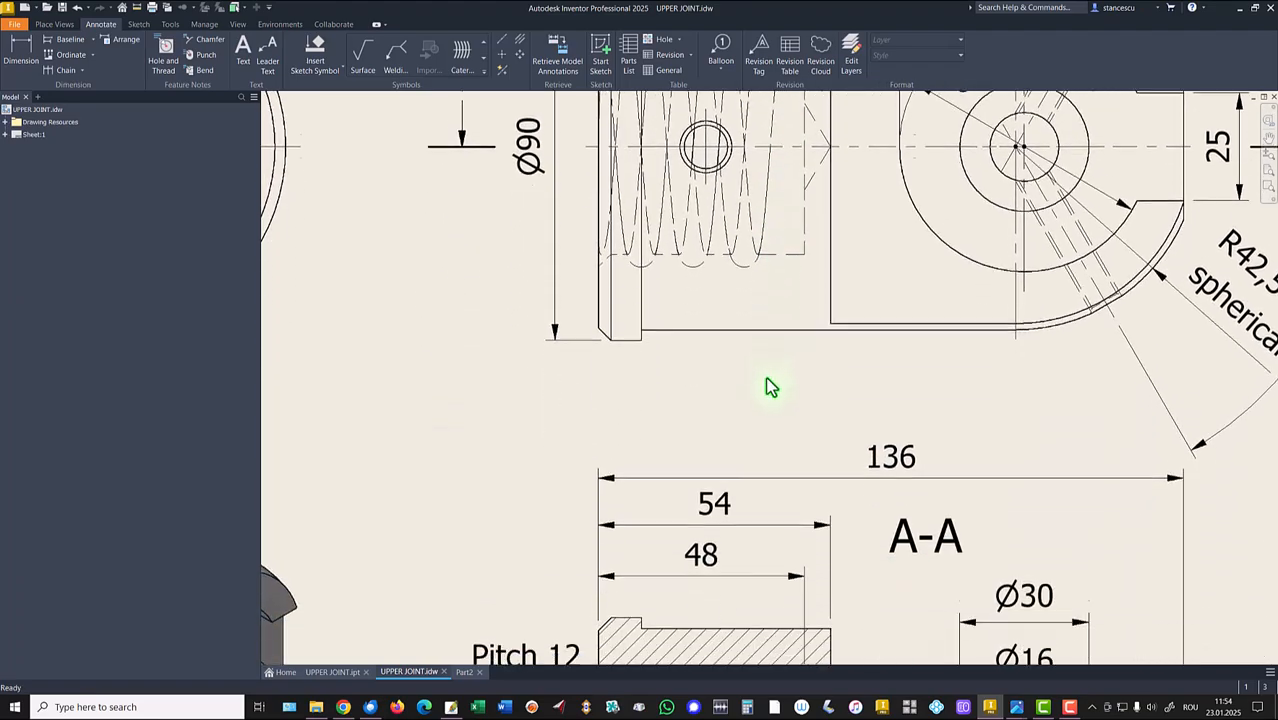
{"action": "scroll", "coordinate": [767, 396], "scroll_direction": "down", "scroll_amount": 3}
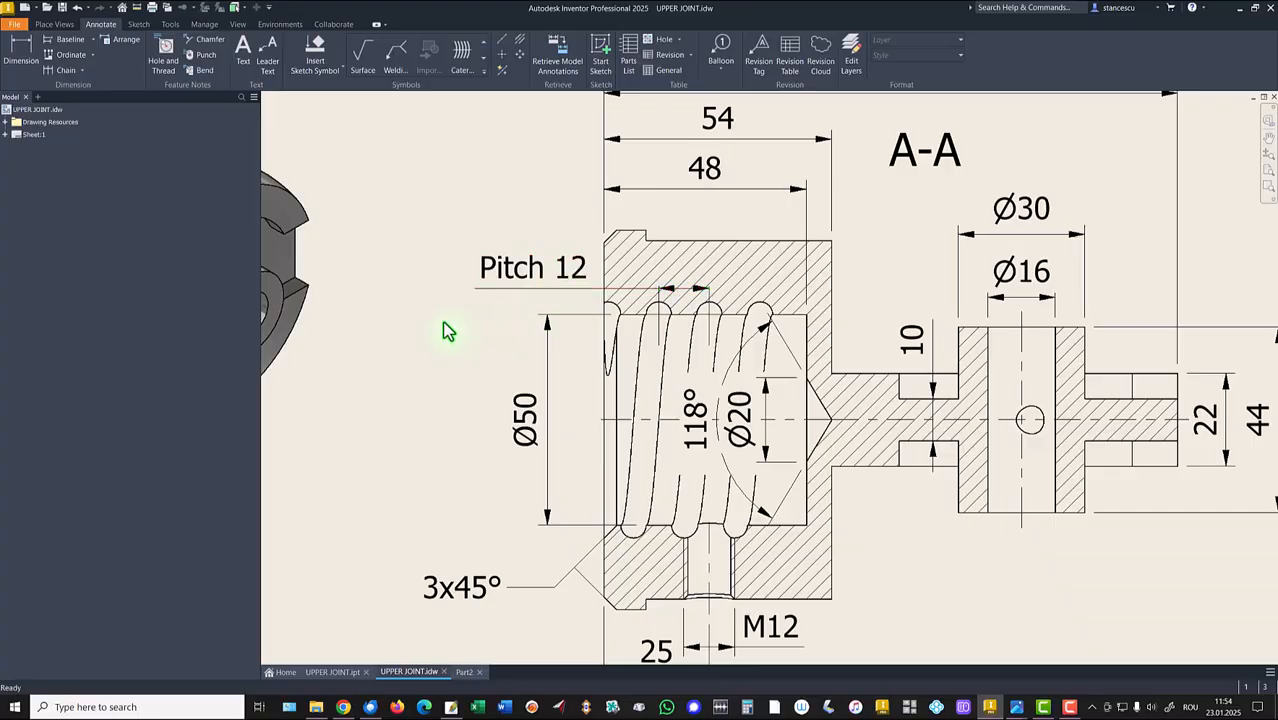
{"action": "scroll", "coordinate": [447, 331], "scroll_direction": "down", "scroll_amount": 5}
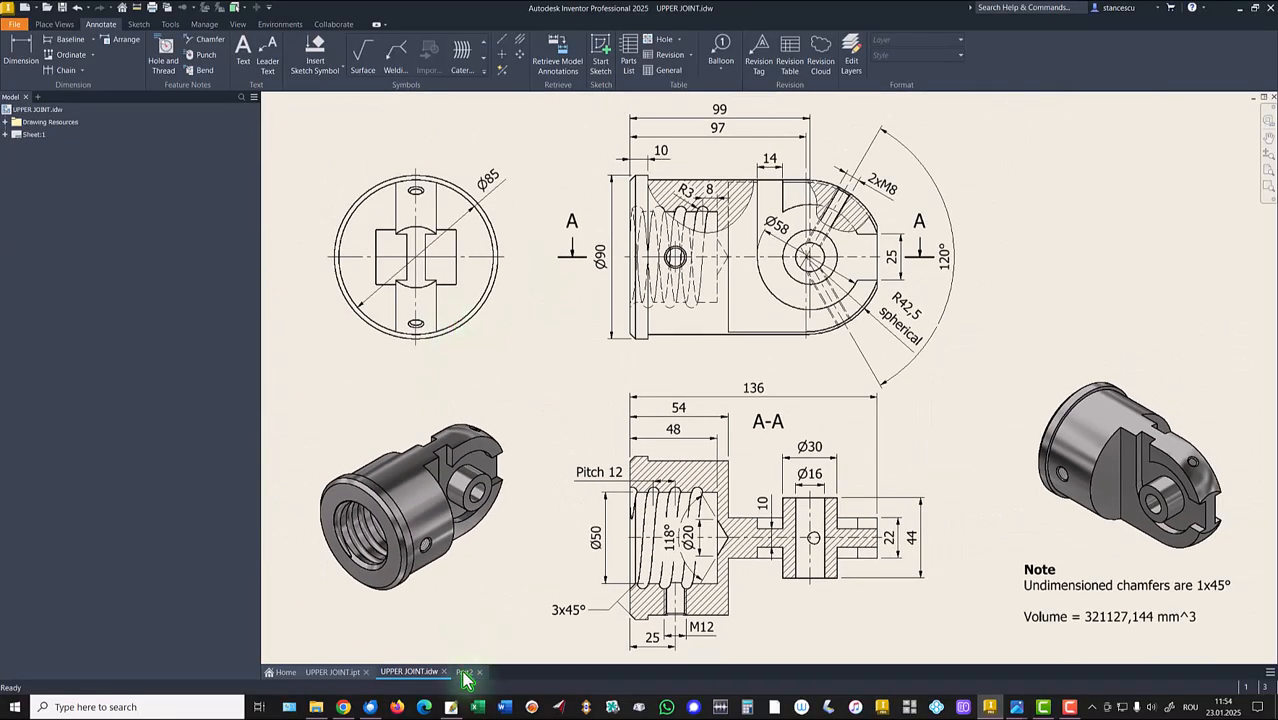
{"action": "left_click", "coordinate": [463, 674]}
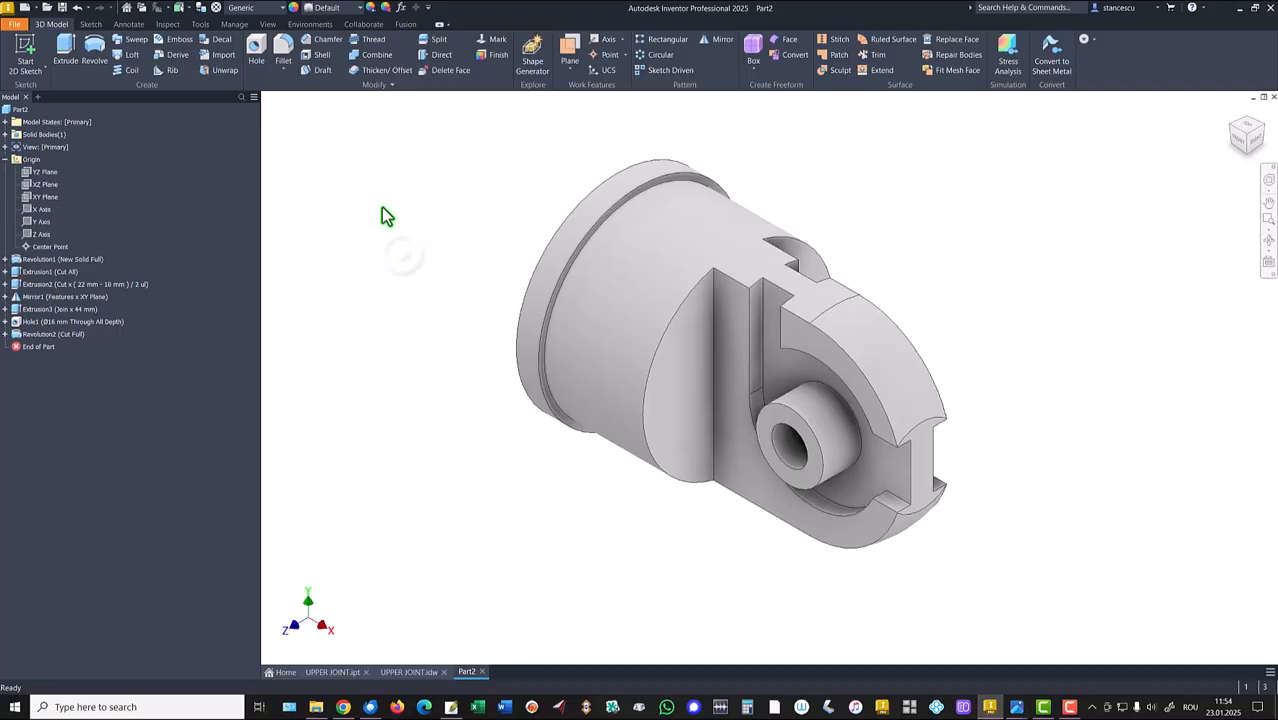
Start a sketch on the XY Plane in sliced view and project the bore's top and end edges.
{"action": "left_click", "coordinate": [30, 198]}
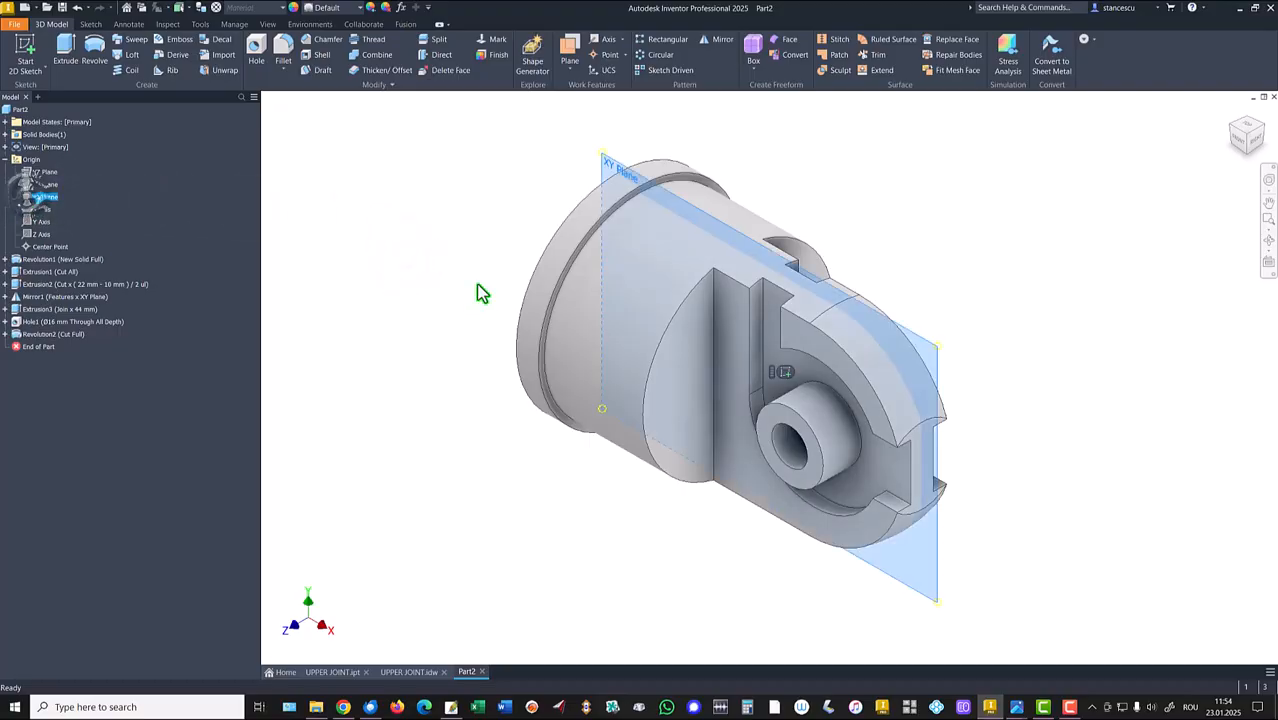
{"action": "left_click", "coordinate": [785, 373]}
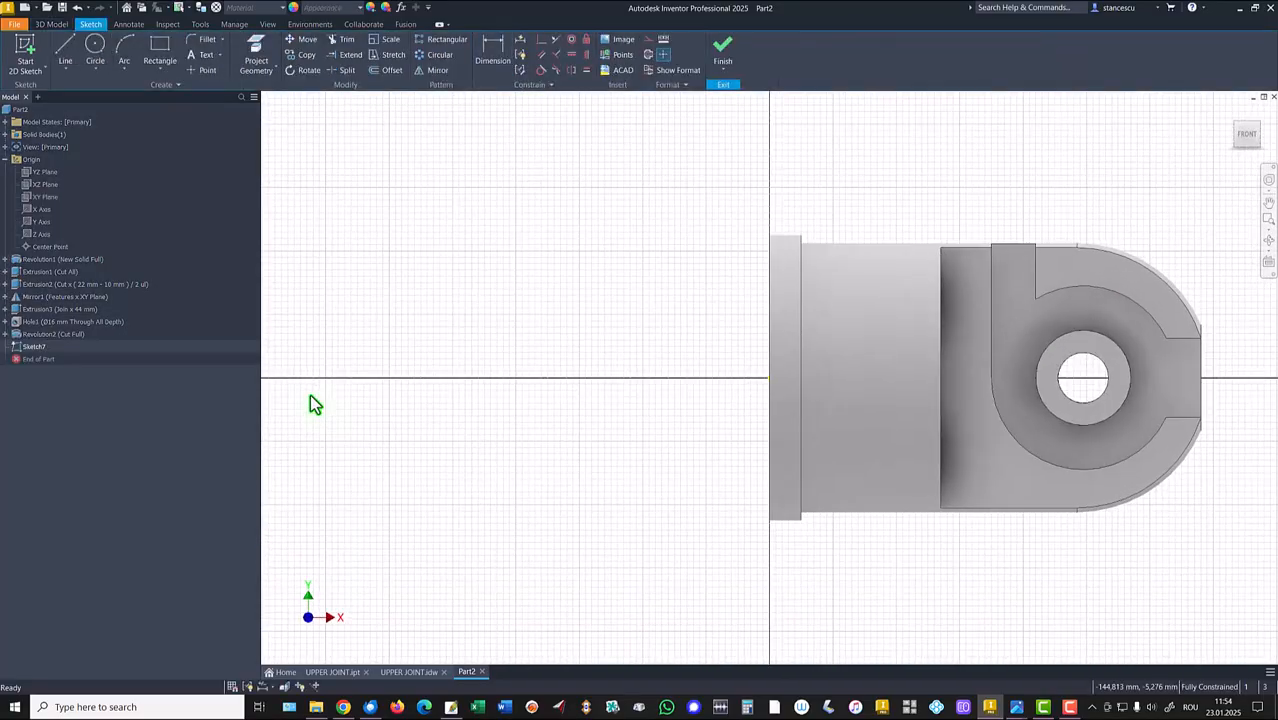
{"action": "key", "text": "F7"}
{"action": "key", "text": "Home"}
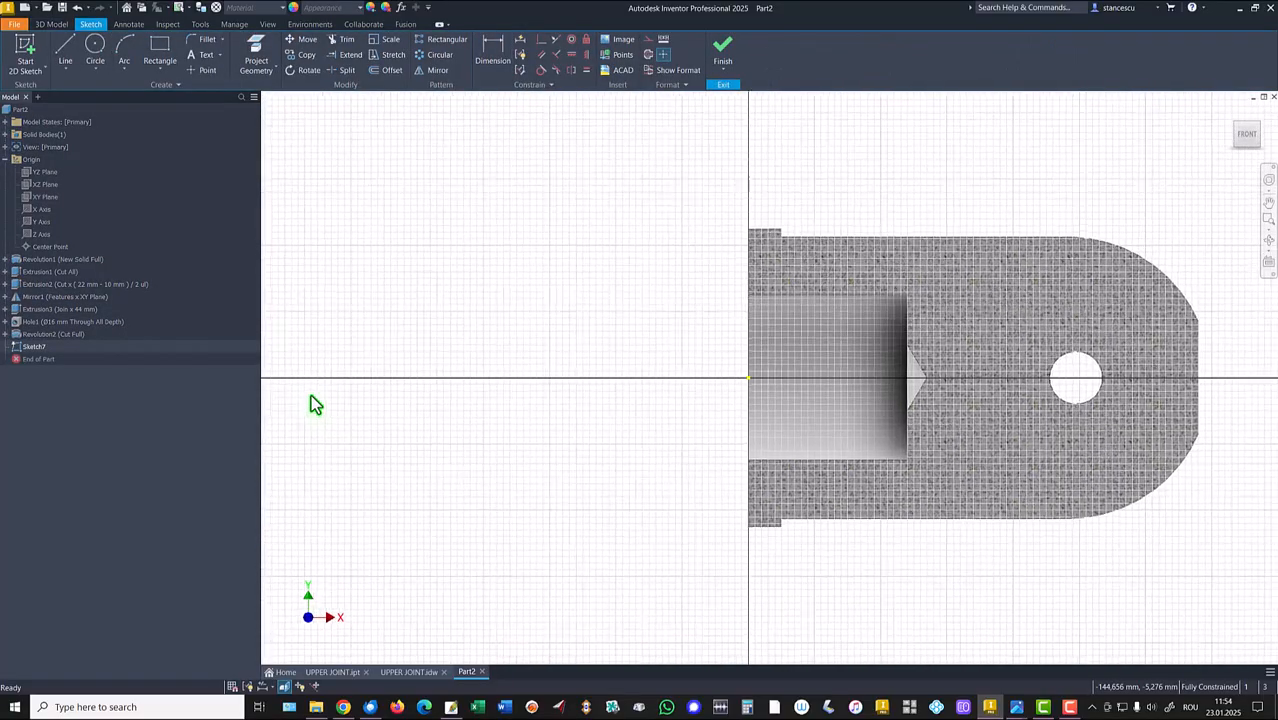
{"action": "left_click", "coordinate": [256, 70]}
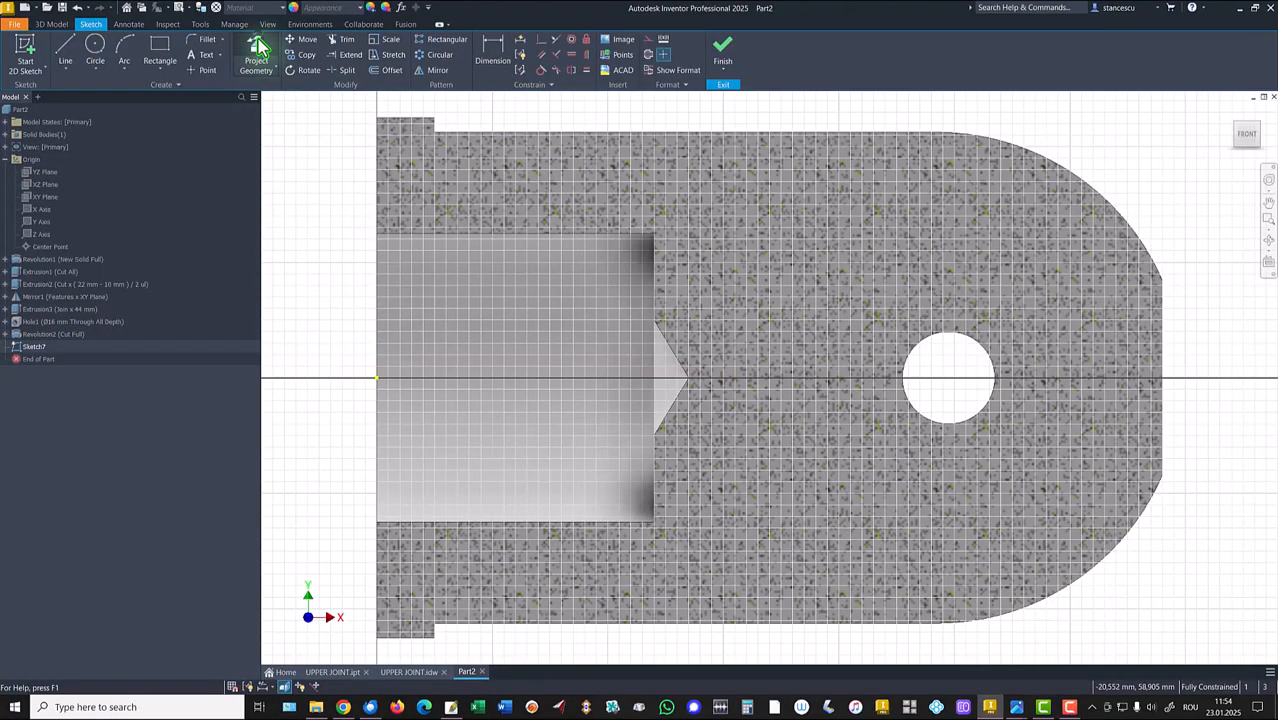
{"action": "left_click", "coordinate": [559, 233]}
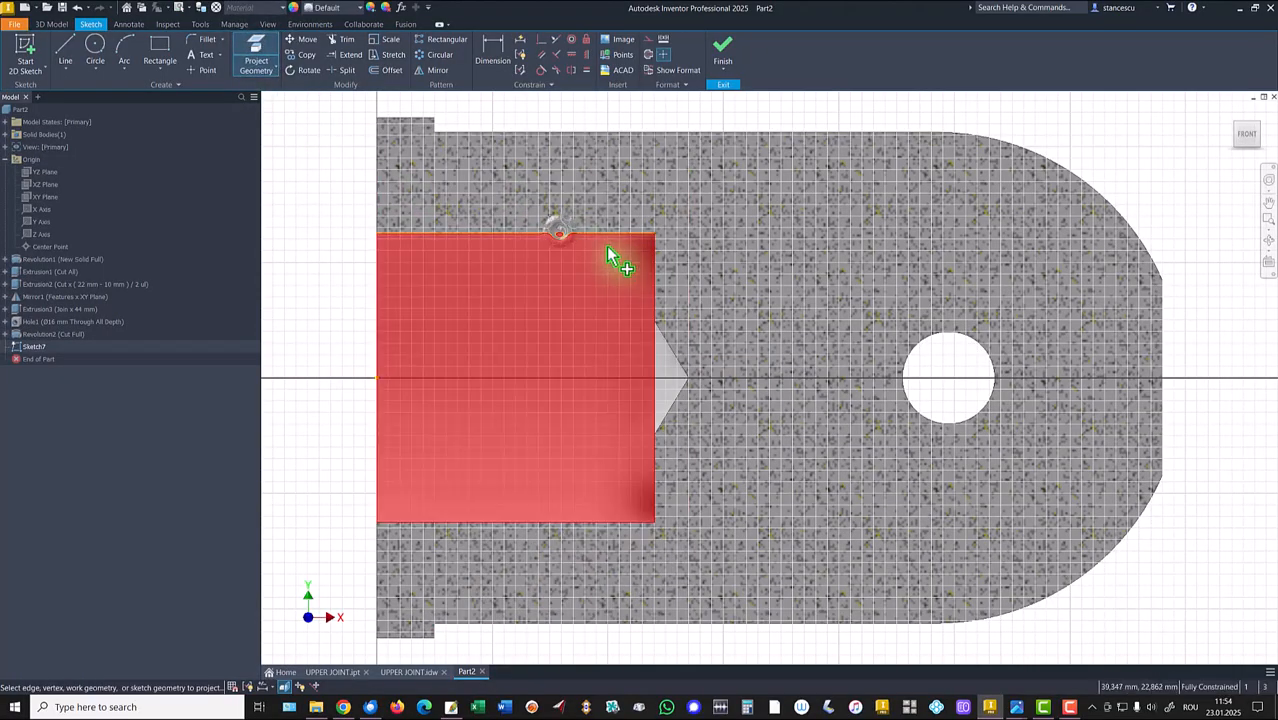
{"action": "left_click", "coordinate": [654, 263]}
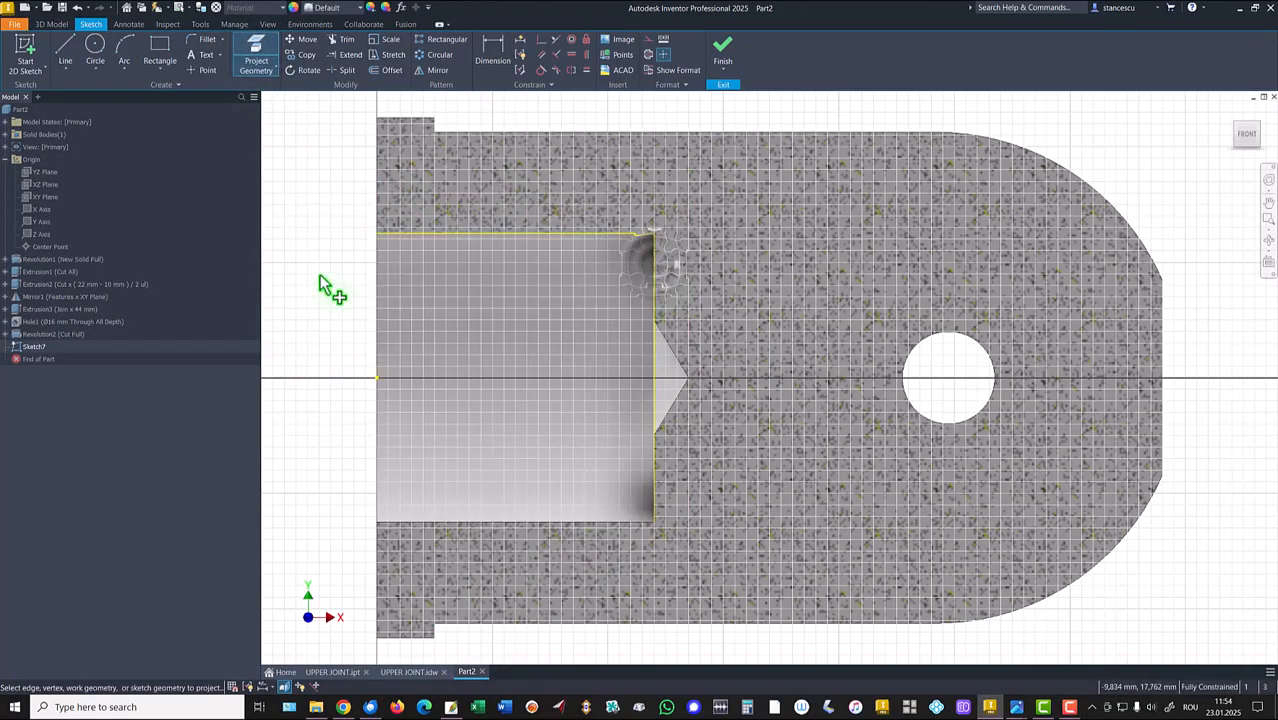
Draw a Ø6 mm circle centred on the bore's projected top edge.
{"action": "left_click", "coordinate": [97, 48]}
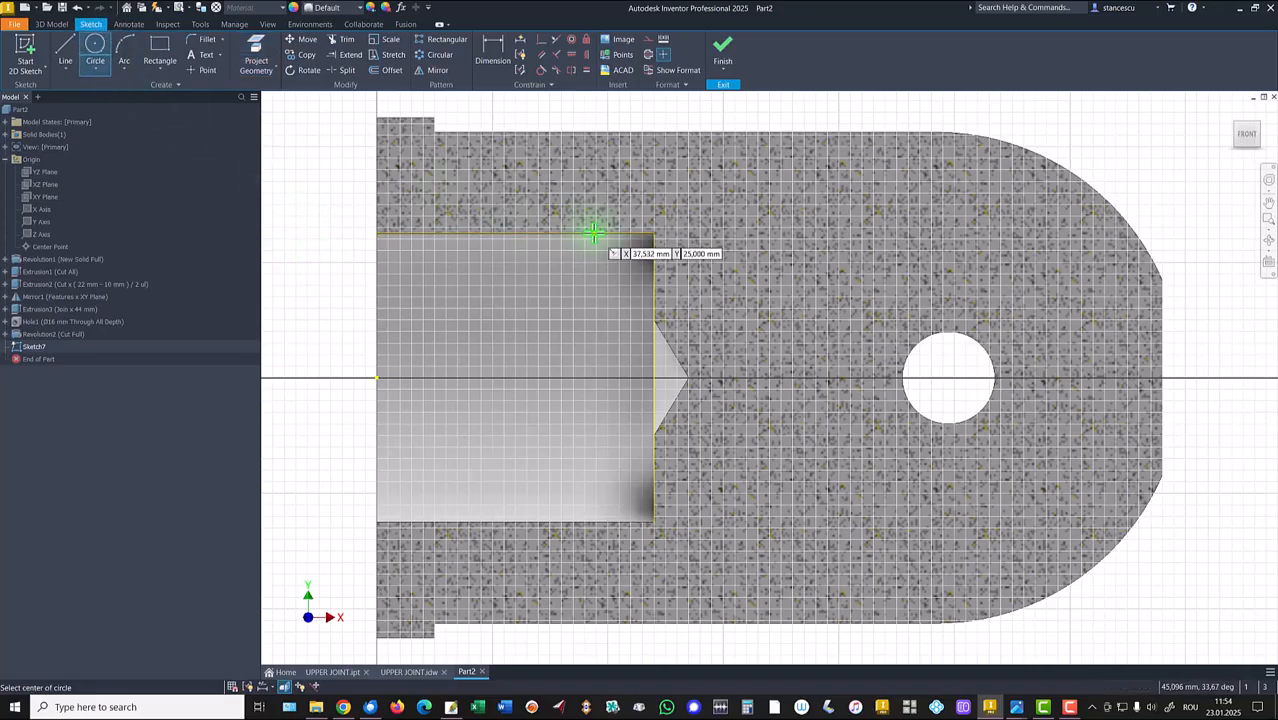
{"action": "left_click", "coordinate": [594, 234]}
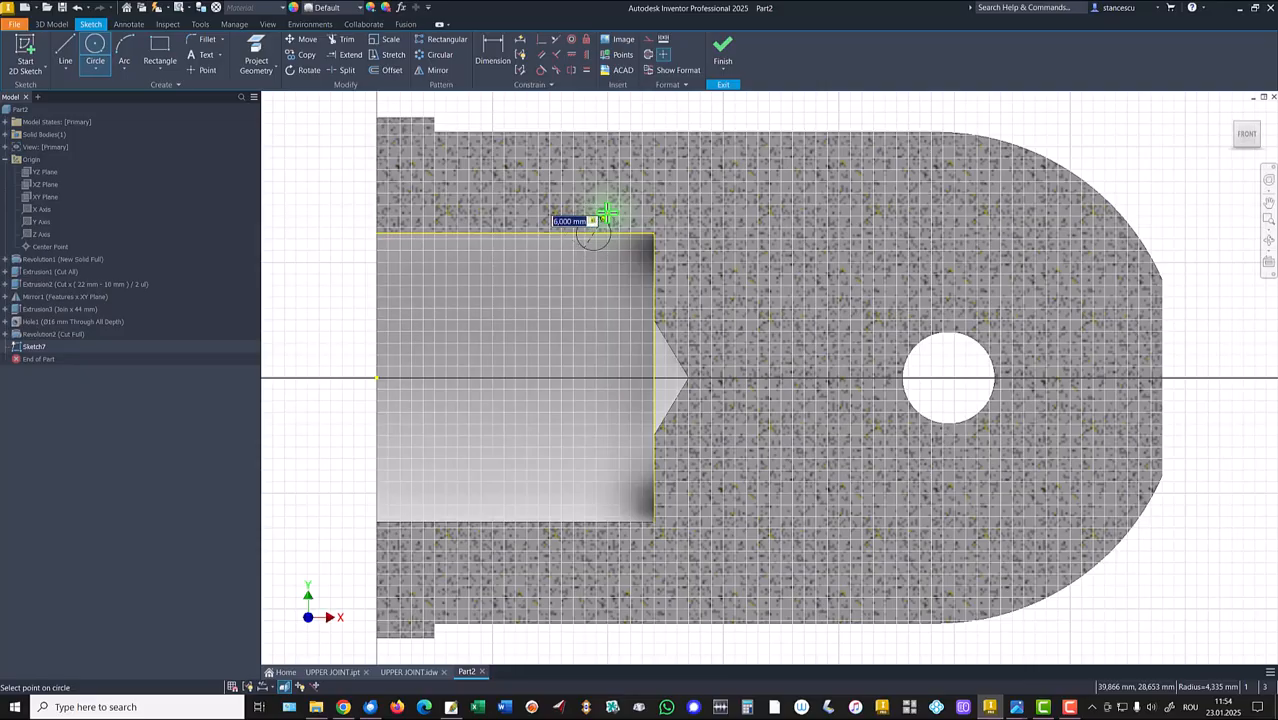
{"action": "key", "text": "Return"}
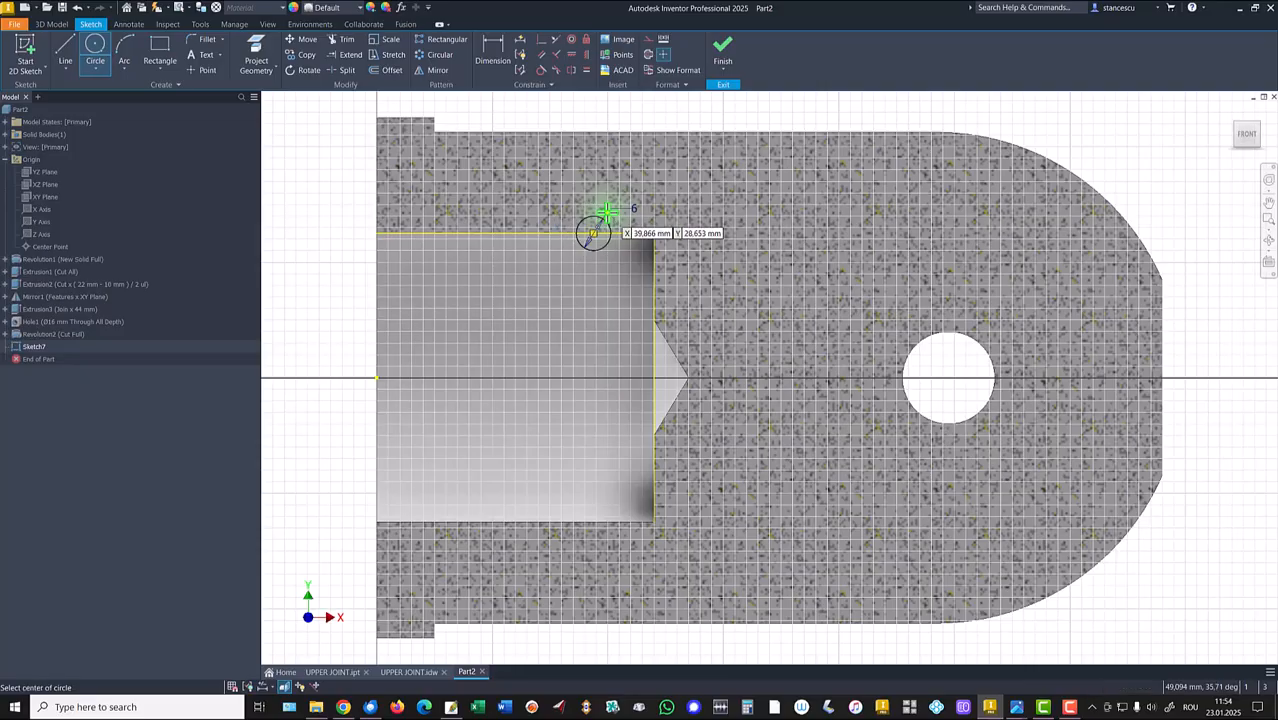
Dimension the circle's centre 8 mm from the bore's end edge and finish the sketch.
{"action": "left_click", "coordinate": [493, 46]}
{"action": "left_click", "coordinate": [581, 221]}
{"action": "left_click", "coordinate": [652, 252]}
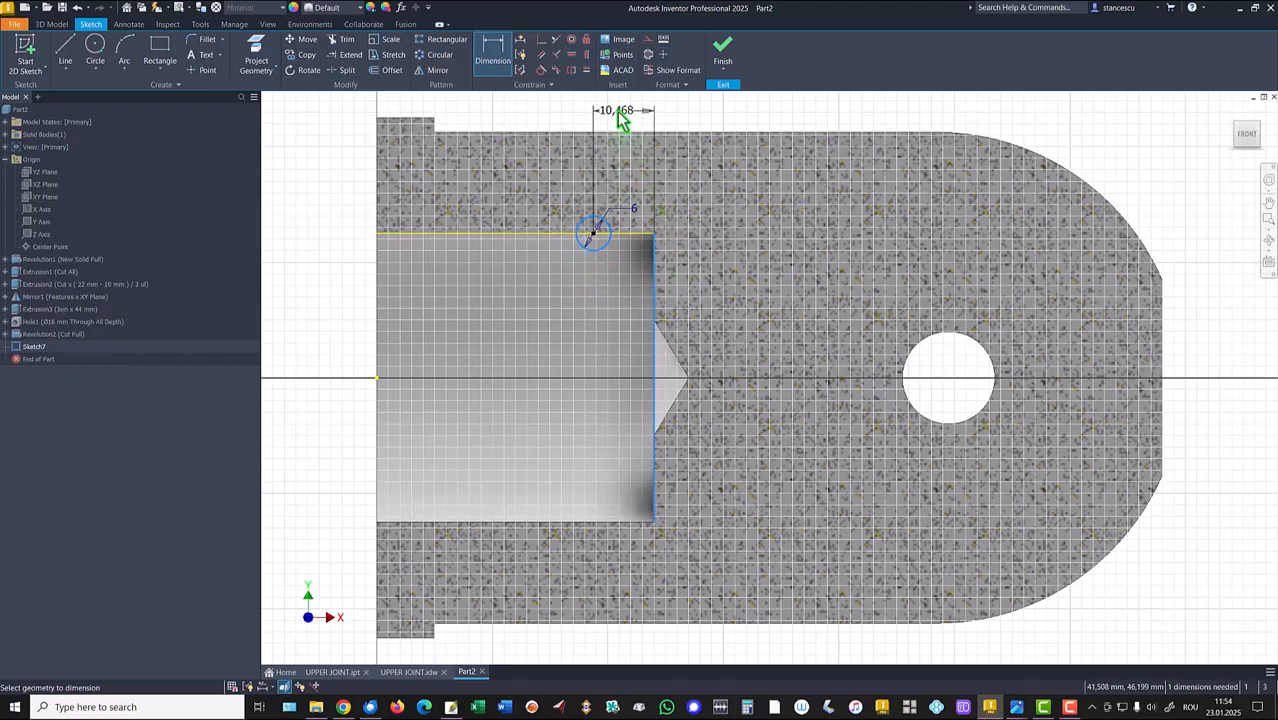
{"action": "left_click", "coordinate": [622, 118]}
{"action": "type", "text": "8"}
{"action": "key", "text": "Return"}
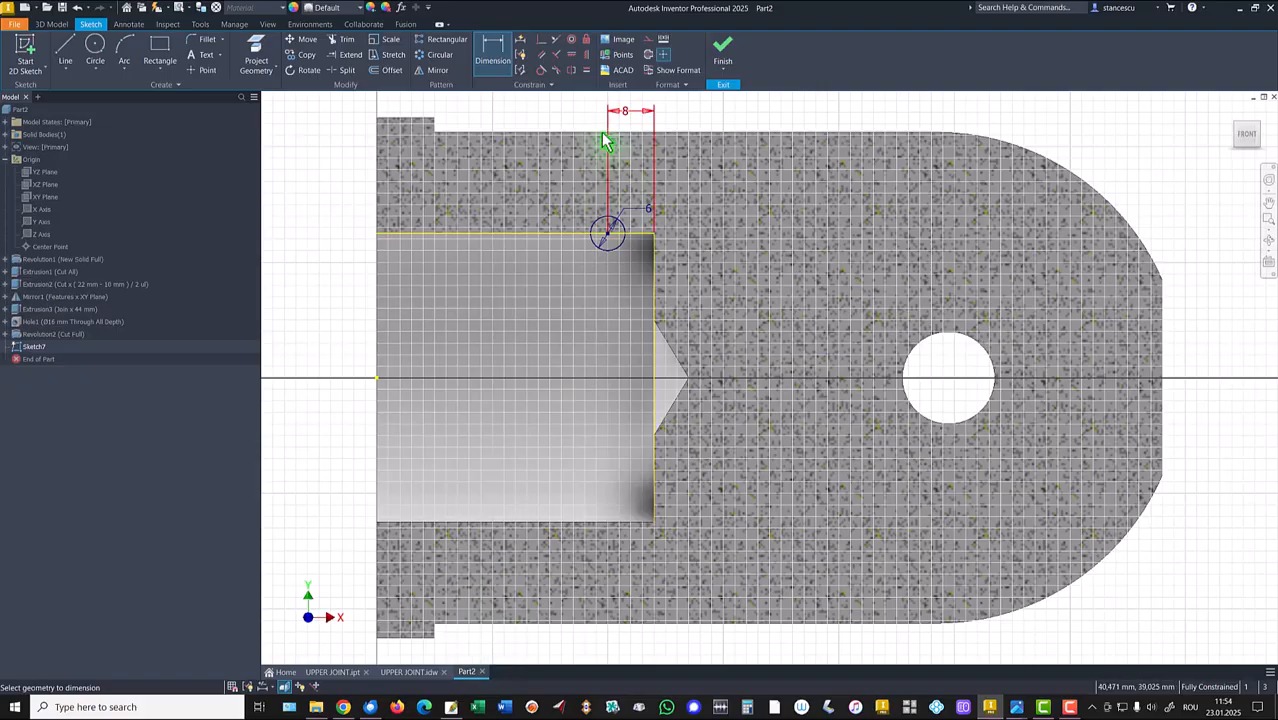
{"action": "left_click", "coordinate": [722, 50]}
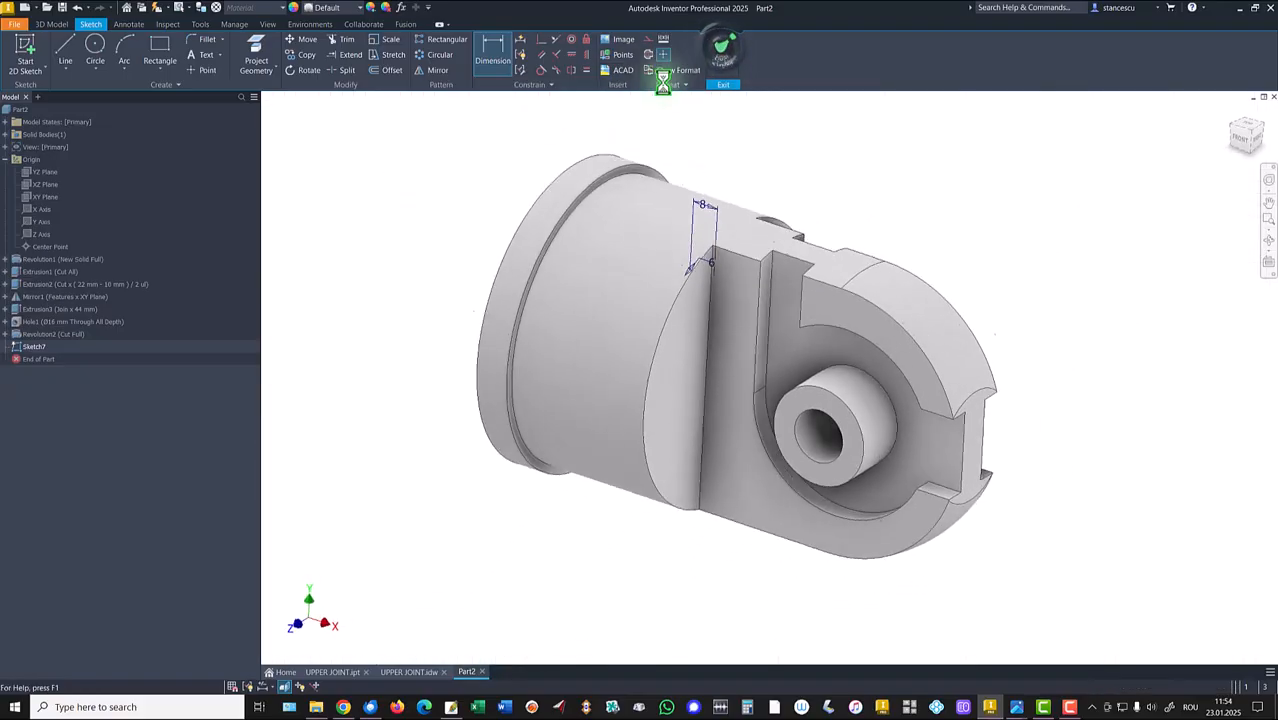
Create a coil cut around the X Axis with a pitch of 12 mm and 4 revolutions.
{"action": "left_click", "coordinate": [129, 72]}
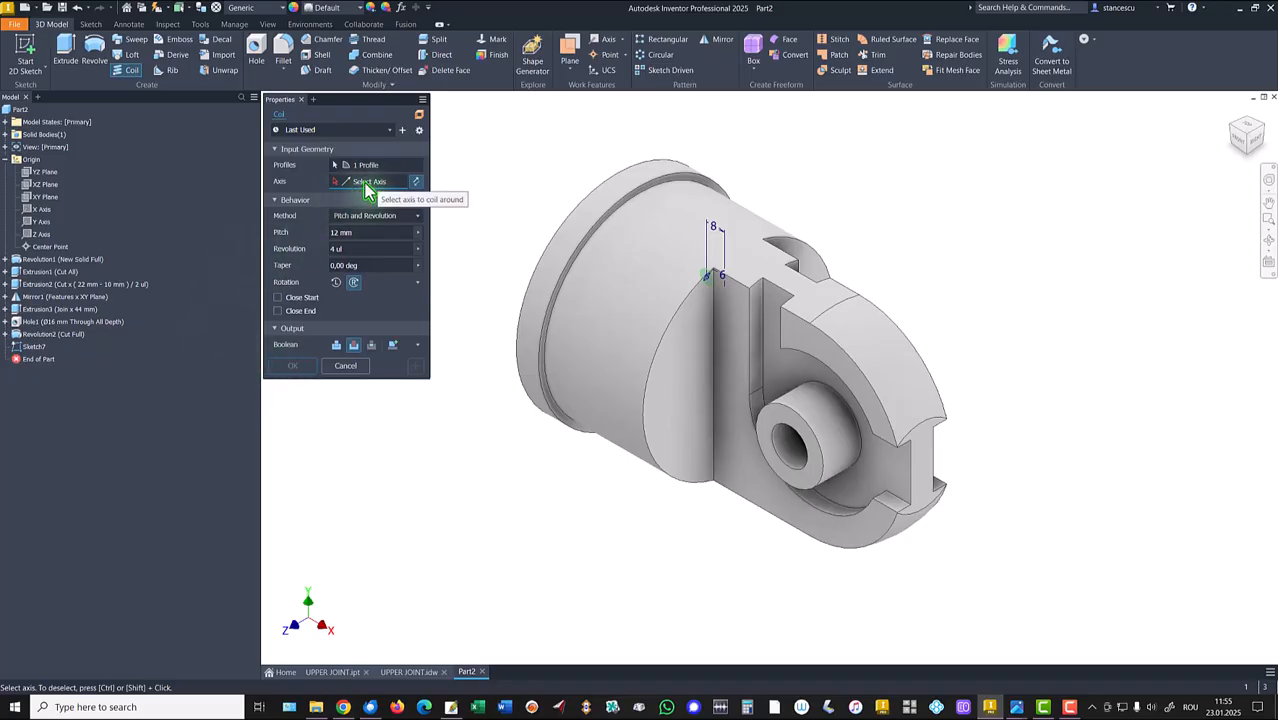
{"action": "left_click", "coordinate": [44, 215]}
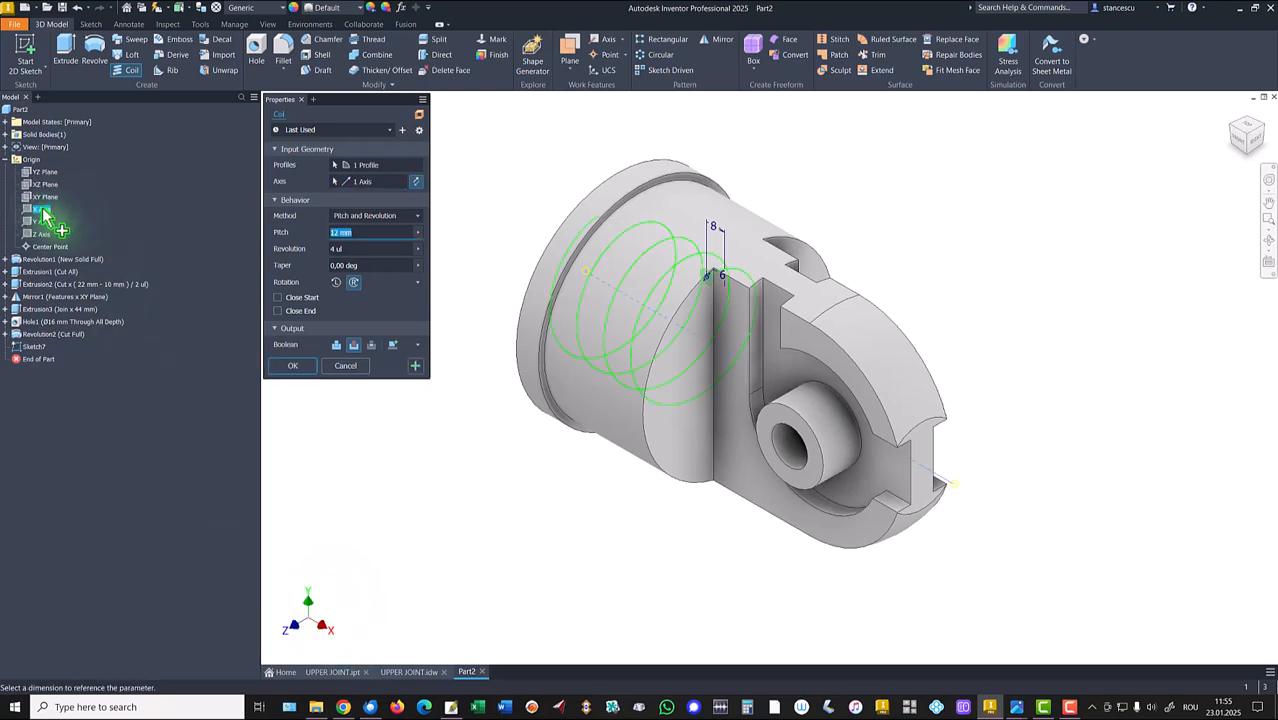
{"action": "middle_click_drag", "start_coordinate": [568, 251], "coordinate": [622, 400], "text": "shift"}
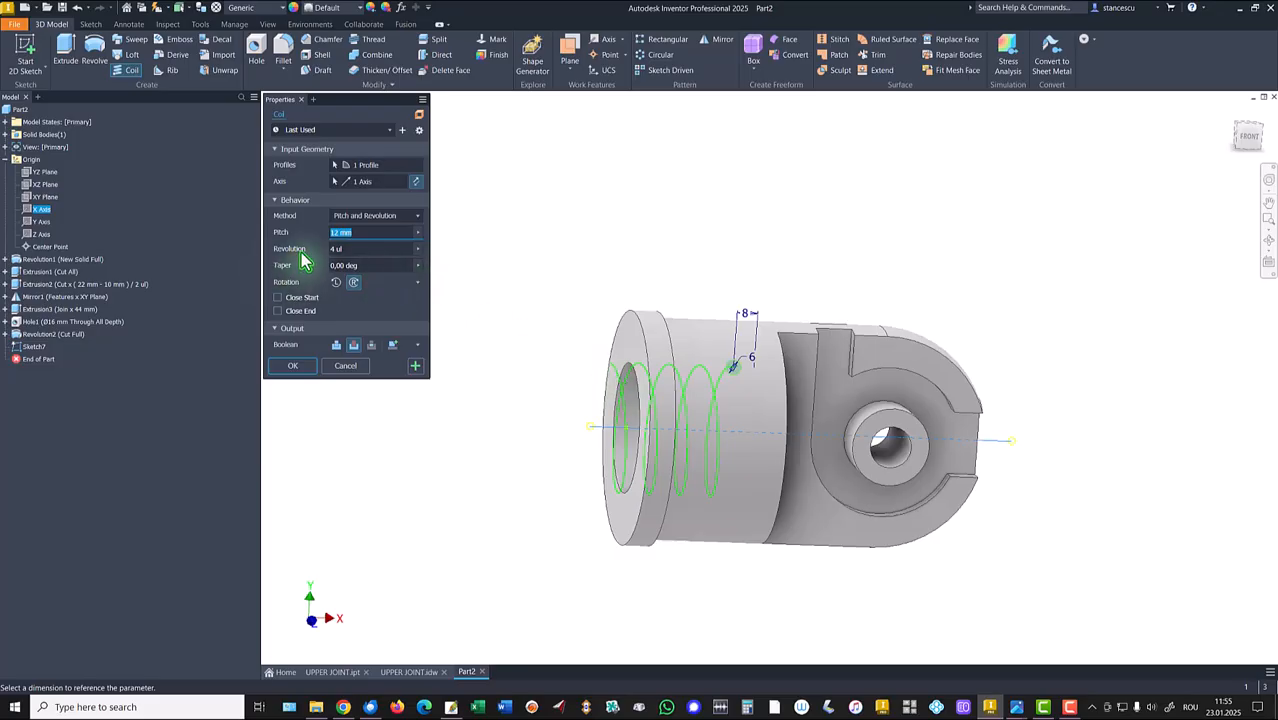
{"action": "middle_click_drag", "start_coordinate": [548, 369], "coordinate": [569, 294], "text": "shift"}
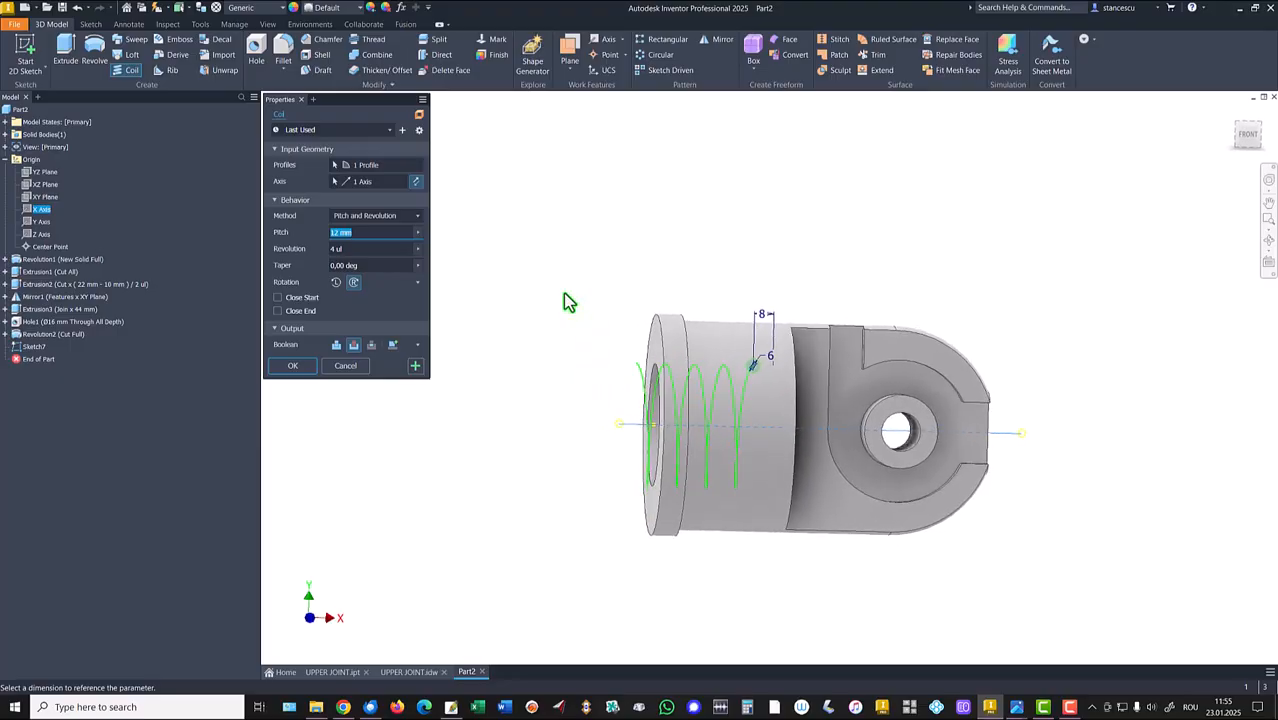
{"action": "key", "text": "F6"}
{"action": "left_click", "coordinate": [281, 367]}
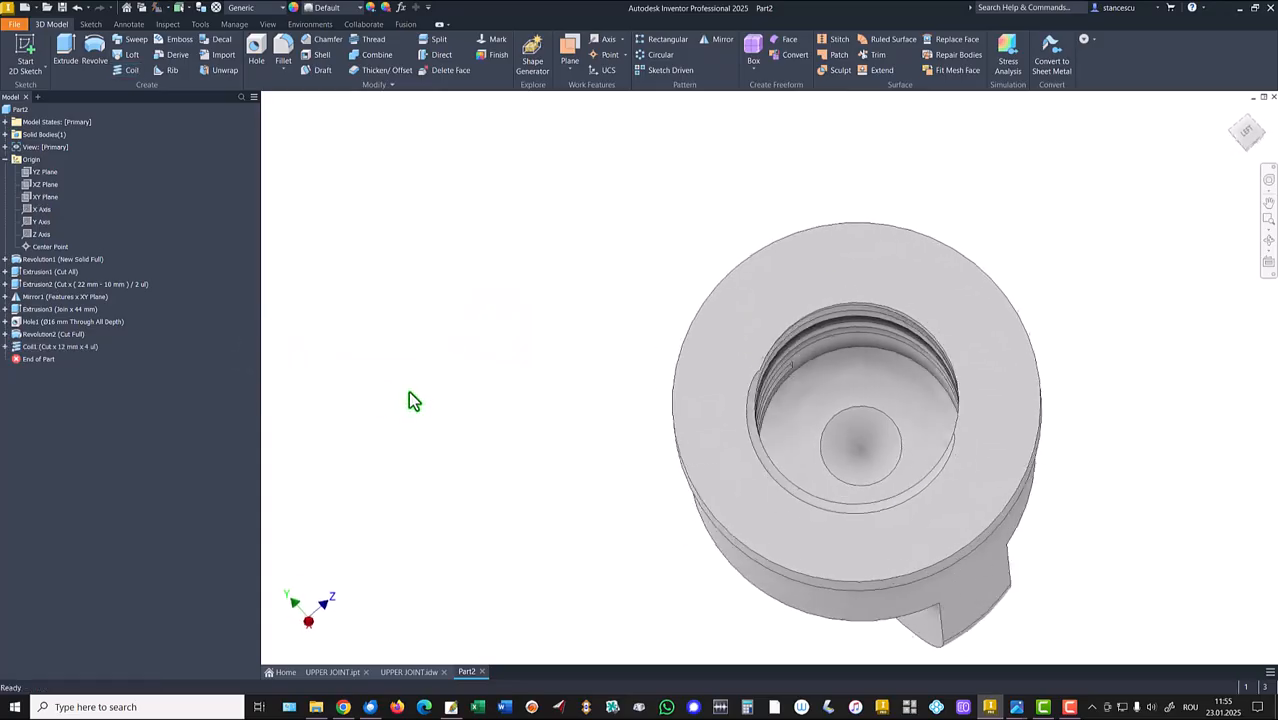
Examine the reference part's holes and the drawing's front view around the Ø58 and 2xM8 details.
{"action": "key", "text": "F6"}
{"action": "left_click", "coordinate": [330, 672]}
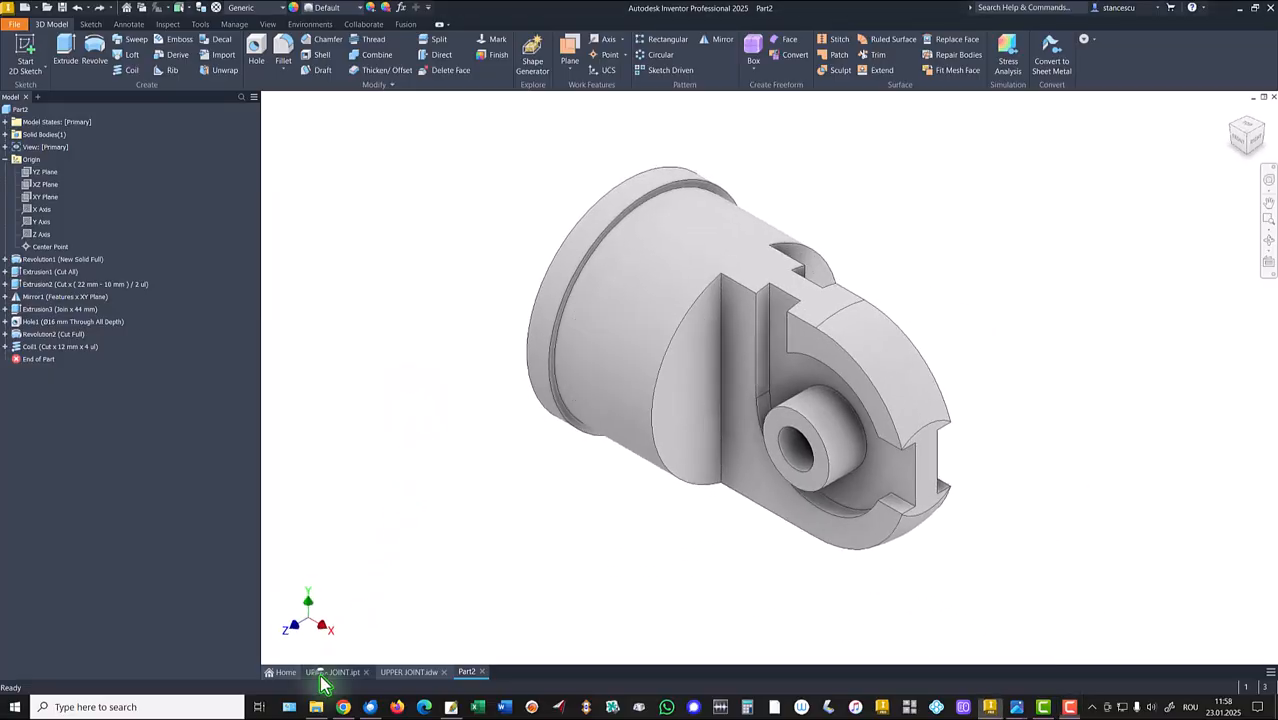
{"action": "scroll", "coordinate": [980, 368], "scroll_direction": "up", "scroll_amount": 5}
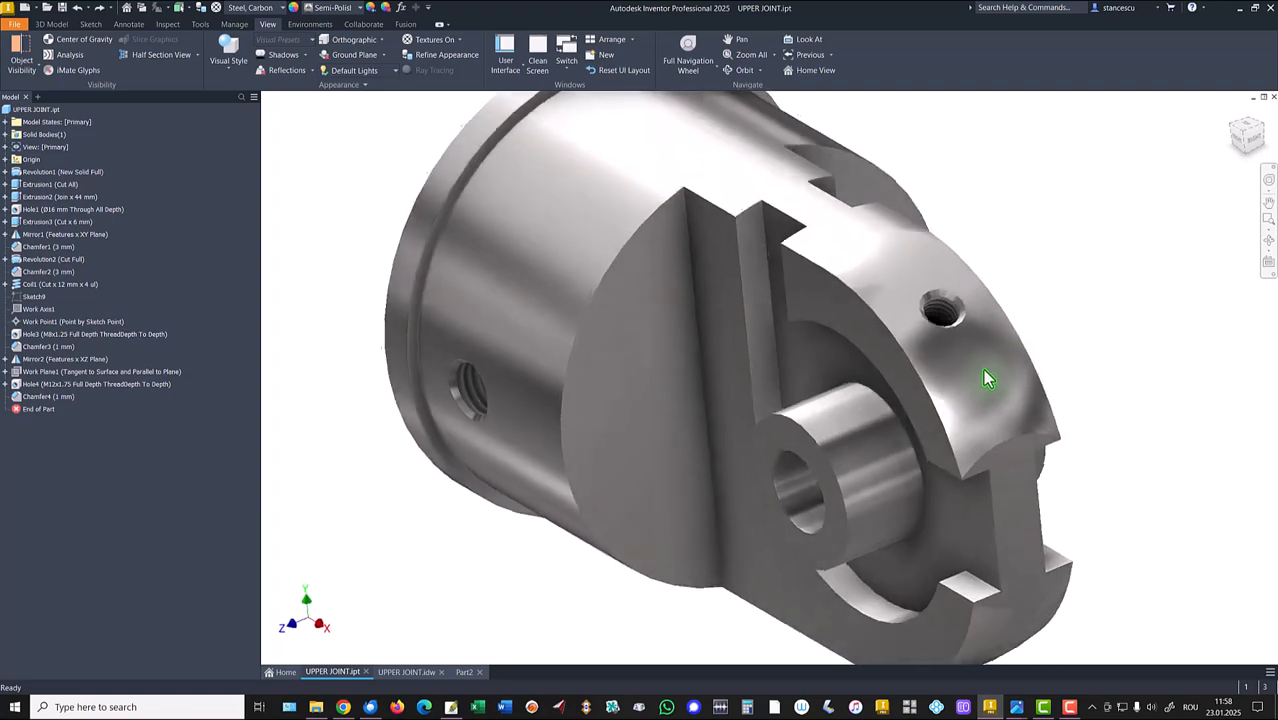
{"action": "middle_click_drag", "start_coordinate": [962, 358], "coordinate": [1055, 485], "text": "shift"}
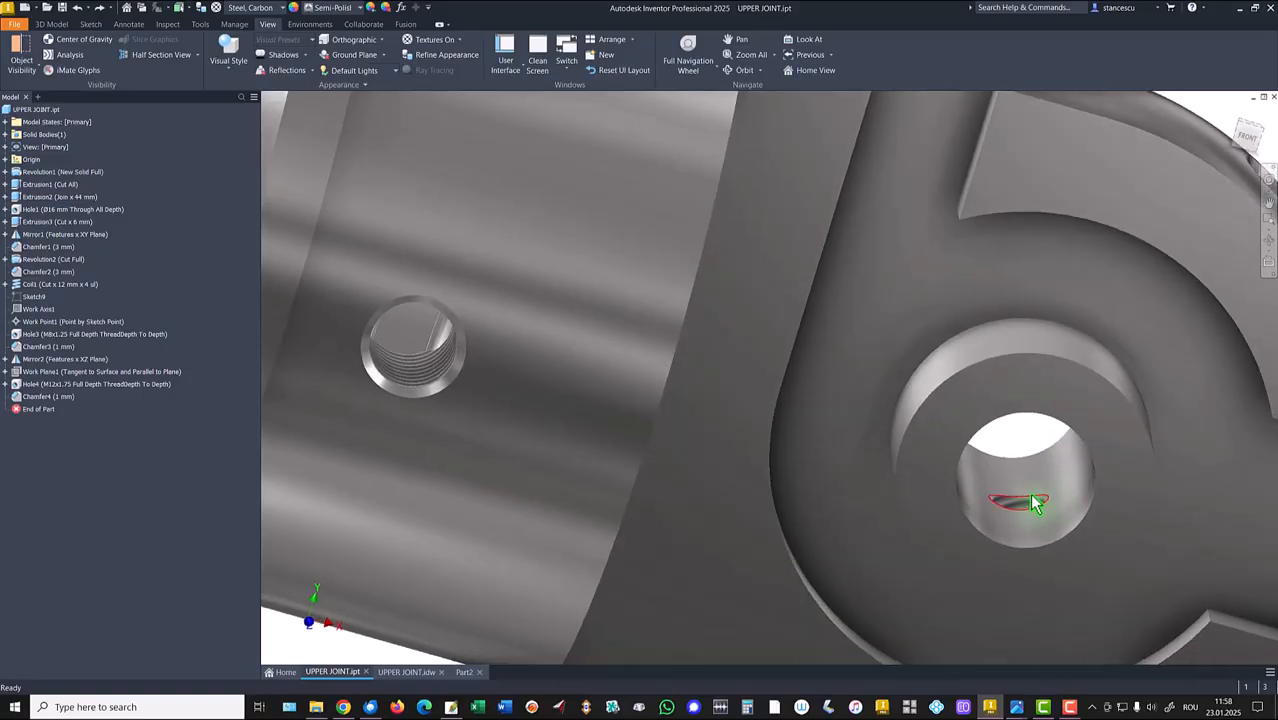
{"action": "key", "text": "F6"}
{"action": "left_click", "coordinate": [410, 672]}
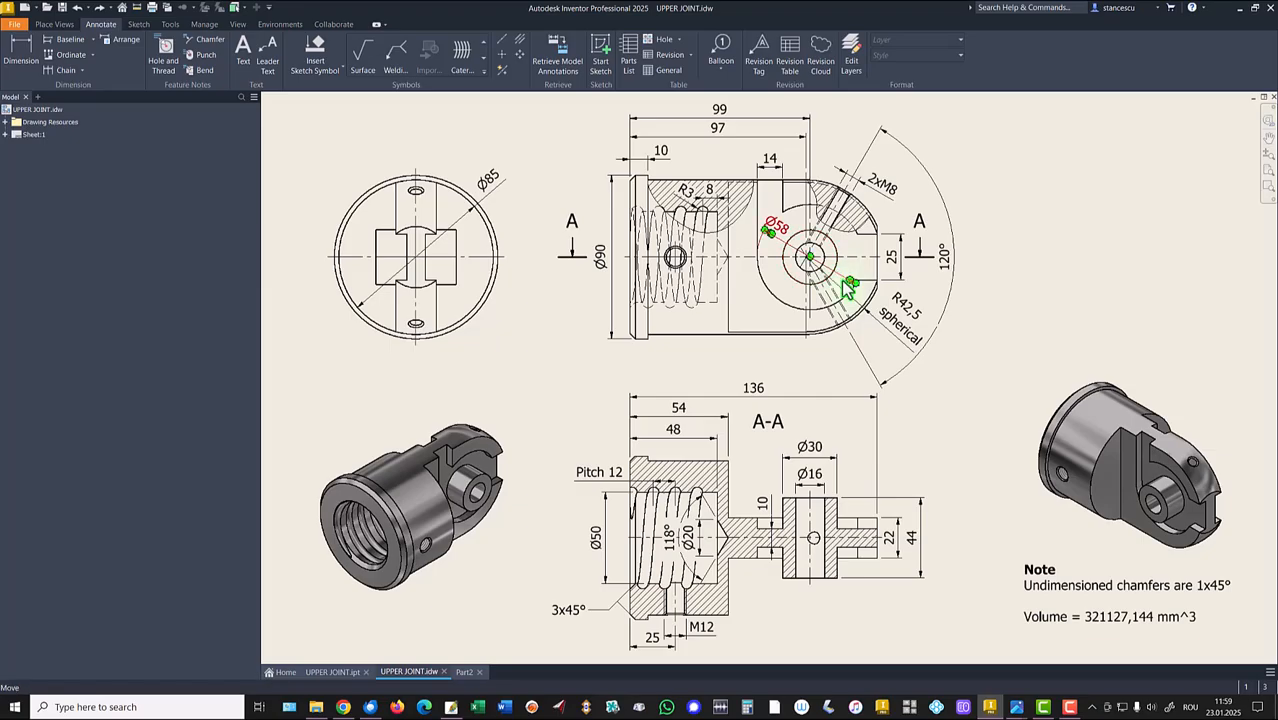
{"action": "scroll", "coordinate": [845, 280], "scroll_direction": "up", "scroll_amount": 5}
{"action": "scroll", "coordinate": [984, 262], "scroll_direction": "up", "scroll_amount": 1}
{"action": "middle_click_drag", "start_coordinate": [1026, 115], "coordinate": [999, 330]}
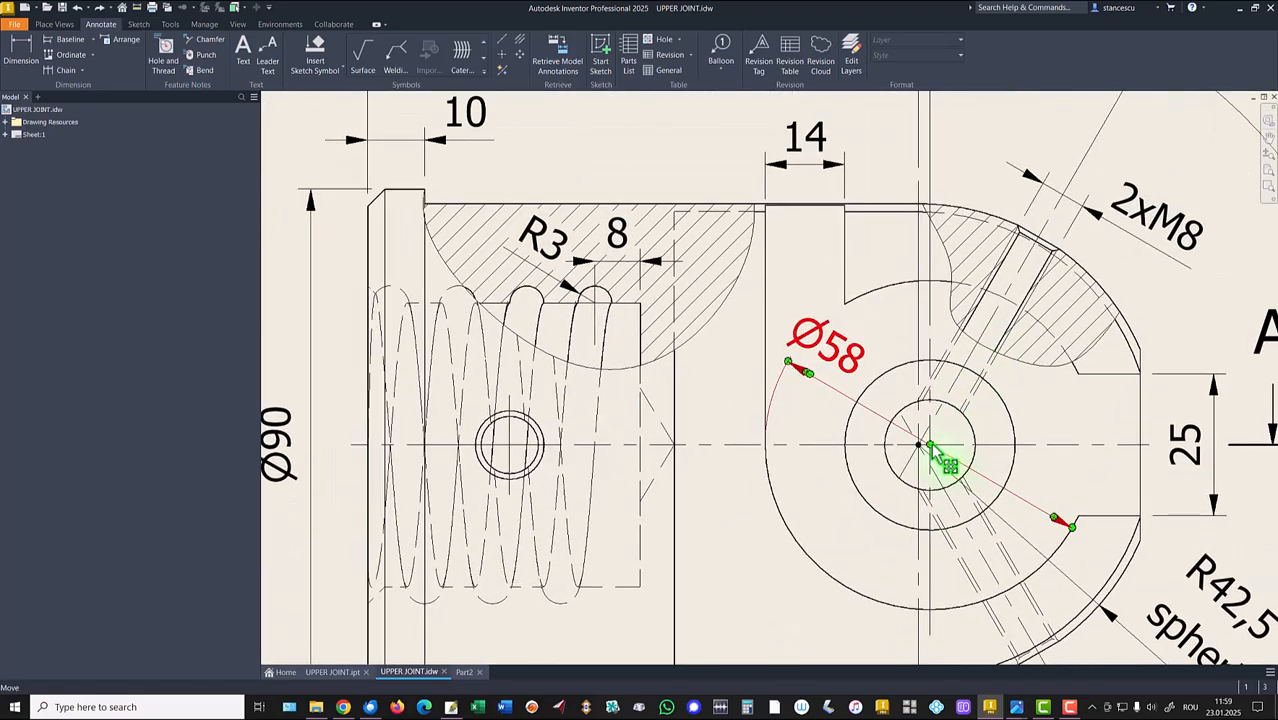
{"action": "left_click", "coordinate": [975, 446]}
{"action": "scroll", "coordinate": [920, 446], "scroll_direction": "up", "scroll_amount": 1}
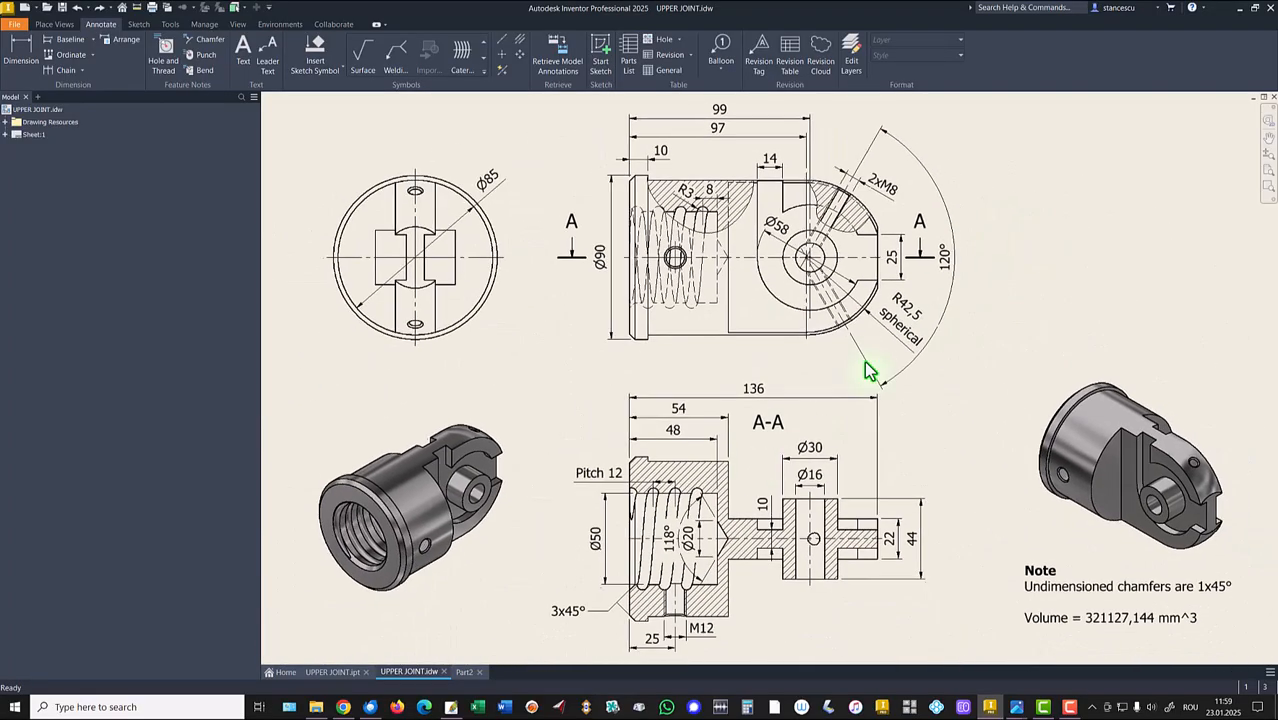
Start a sketch on the XY Plane and project the part's outer rounded end edge.
{"action": "left_click", "coordinate": [463, 674]}
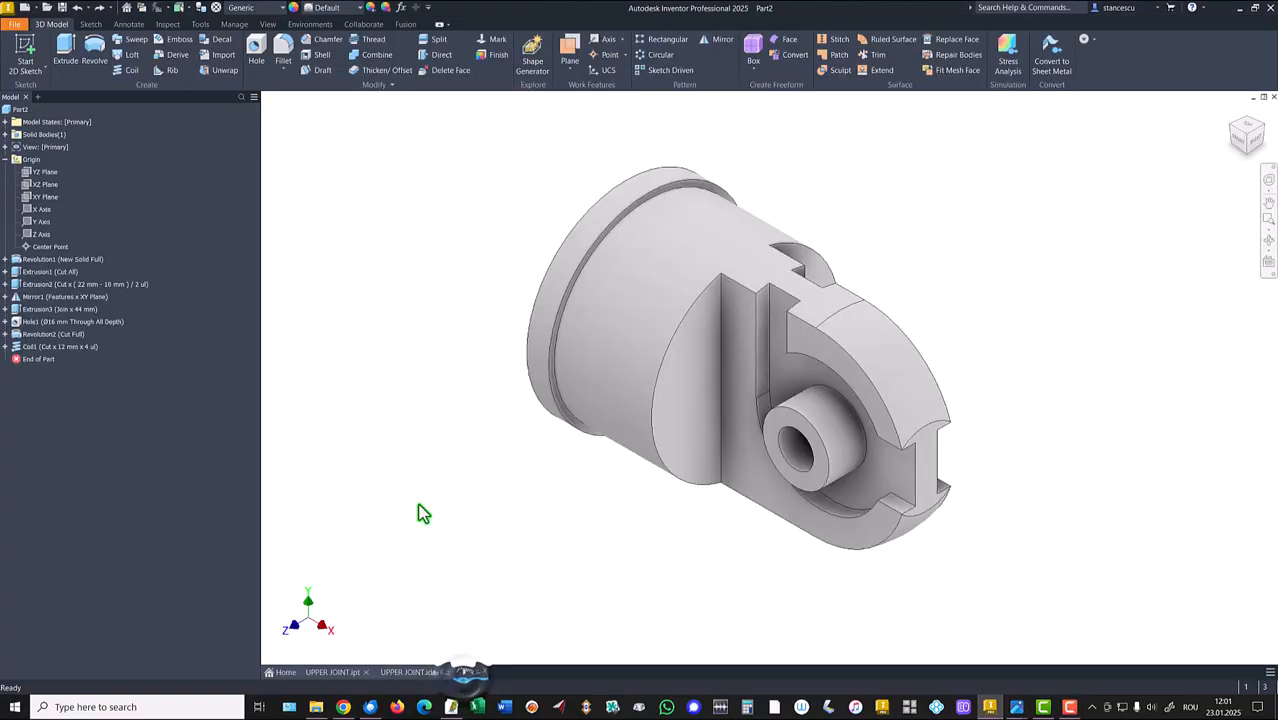
{"action": "left_click", "coordinate": [36, 198]}
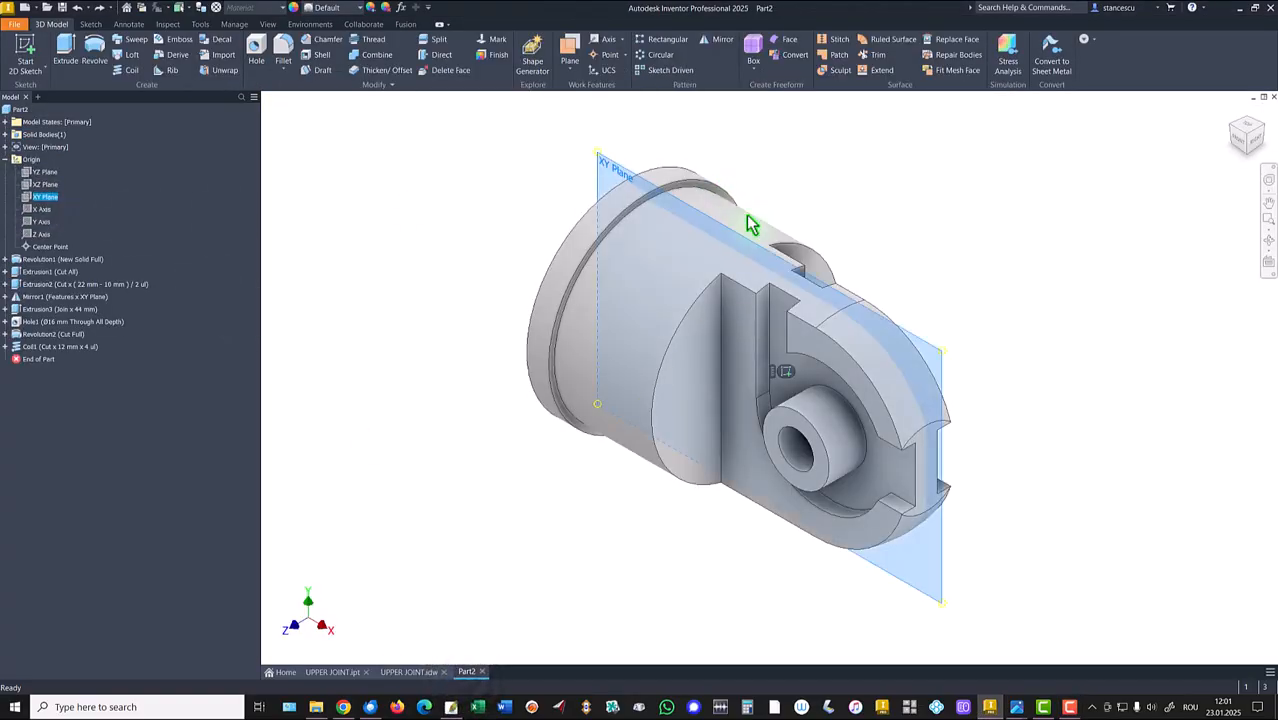
{"action": "left_click", "coordinate": [788, 377]}
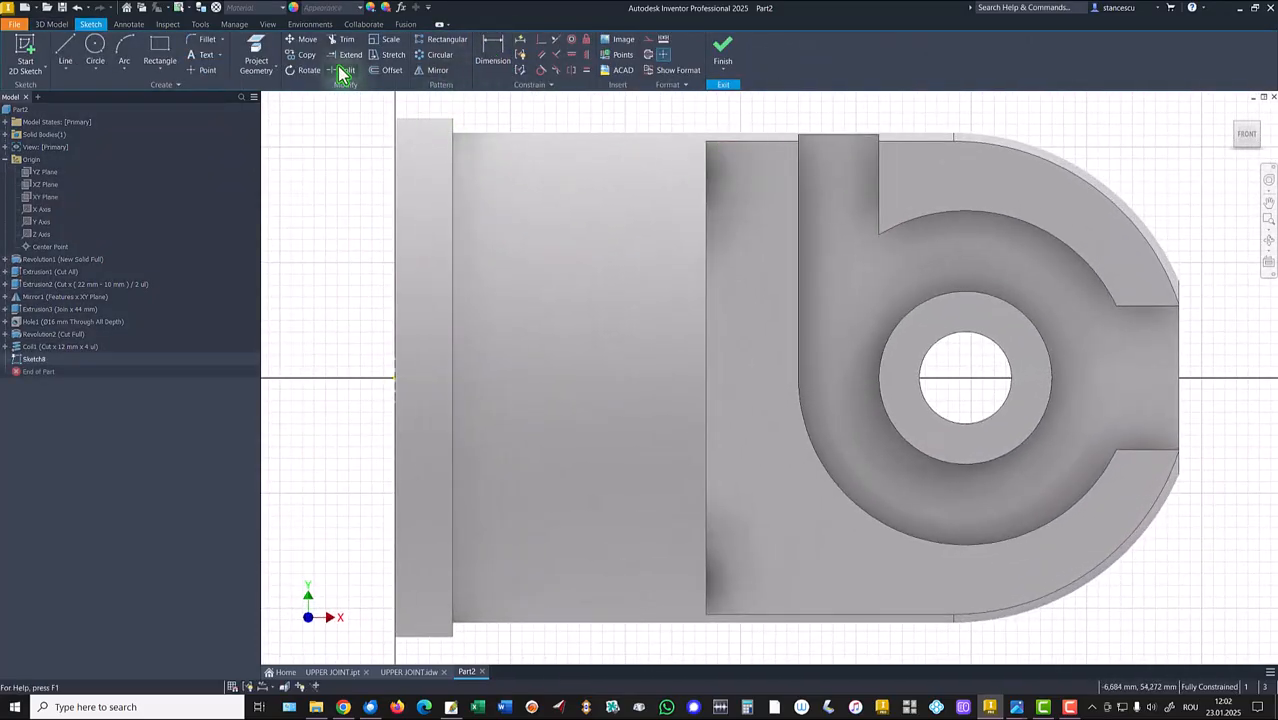
{"action": "left_click", "coordinate": [257, 52]}
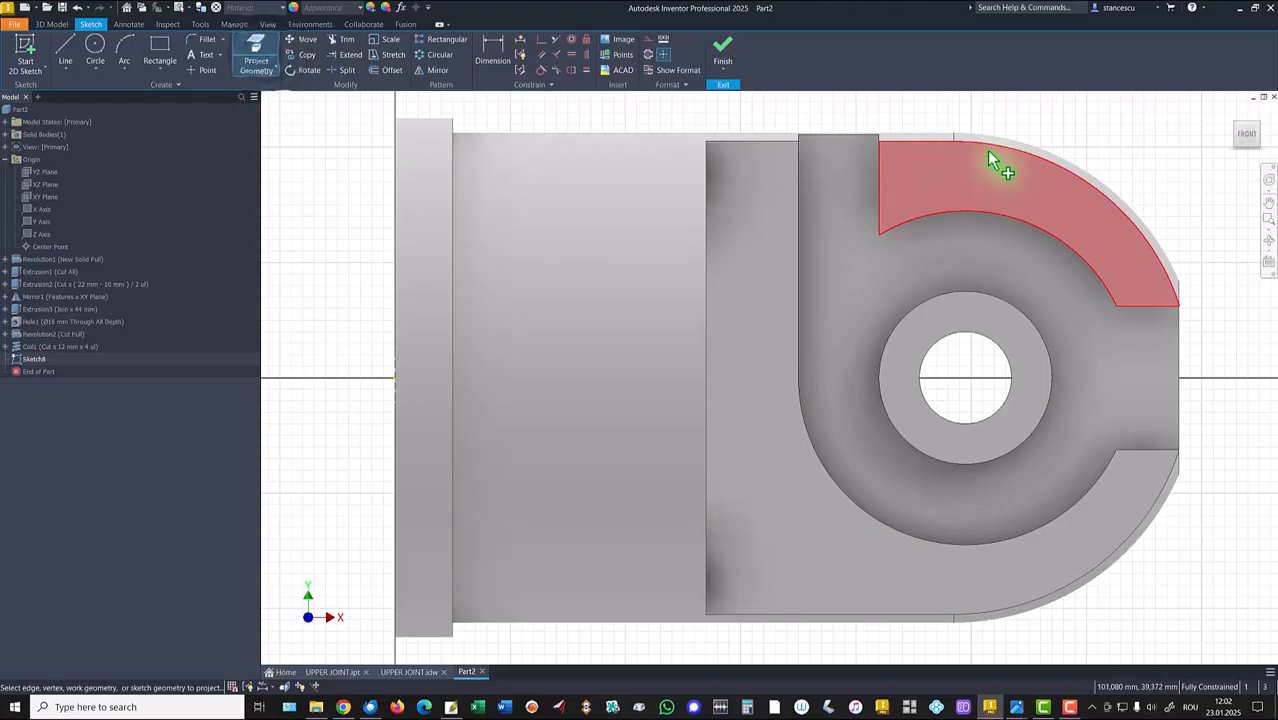
{"action": "left_click", "coordinate": [1017, 150]}
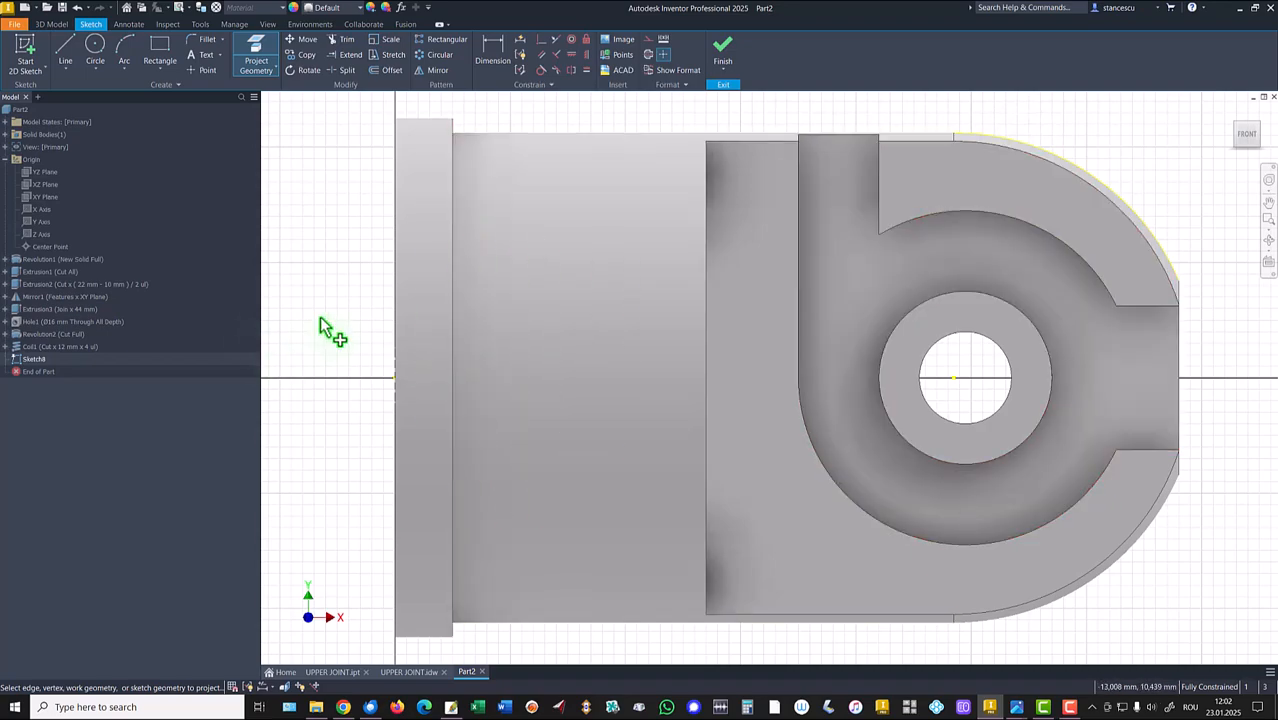
Slice the view and start a line from the centre of the through hole.
{"action": "key", "text": "F7"}
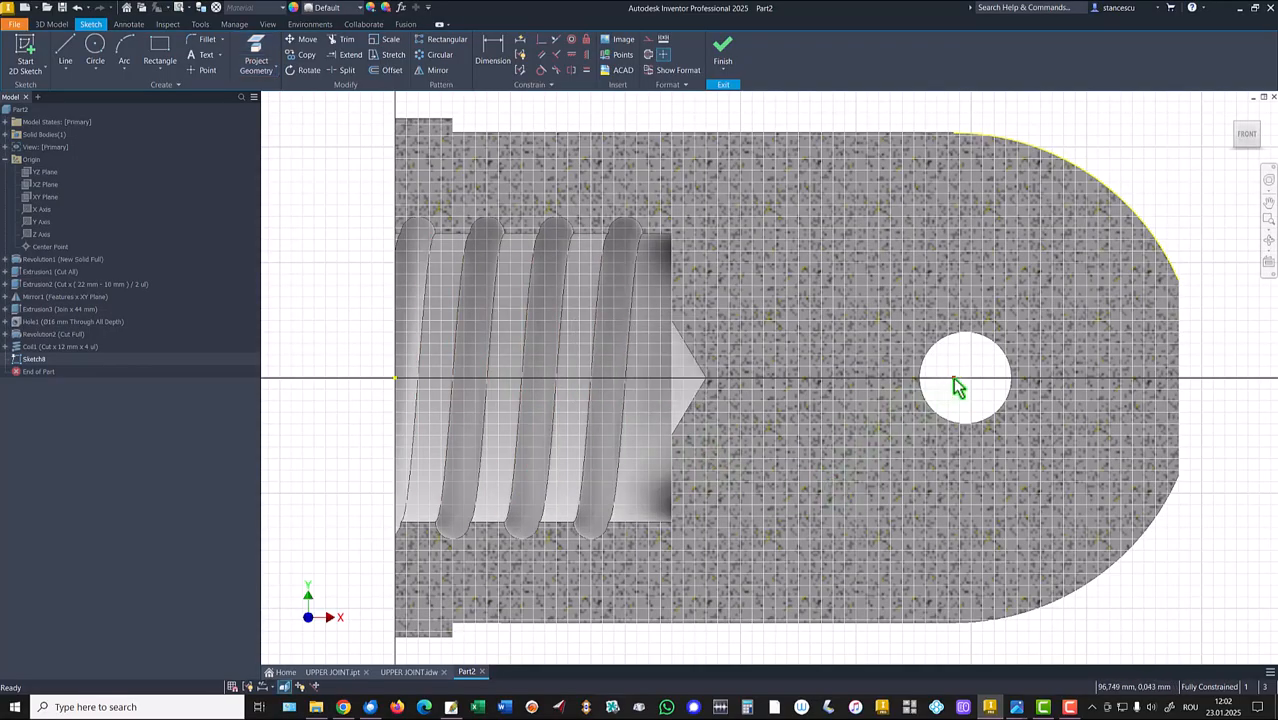
{"action": "left_click", "coordinate": [63, 54]}
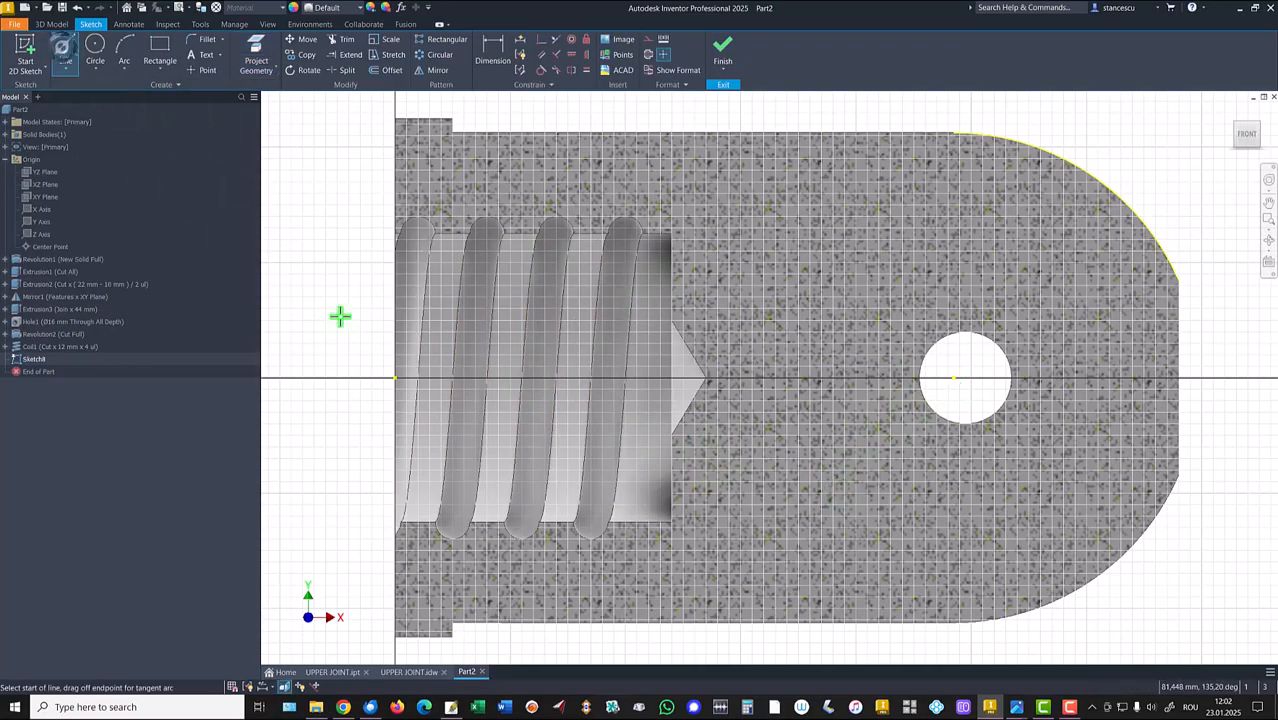
{"action": "left_click", "coordinate": [954, 378]}
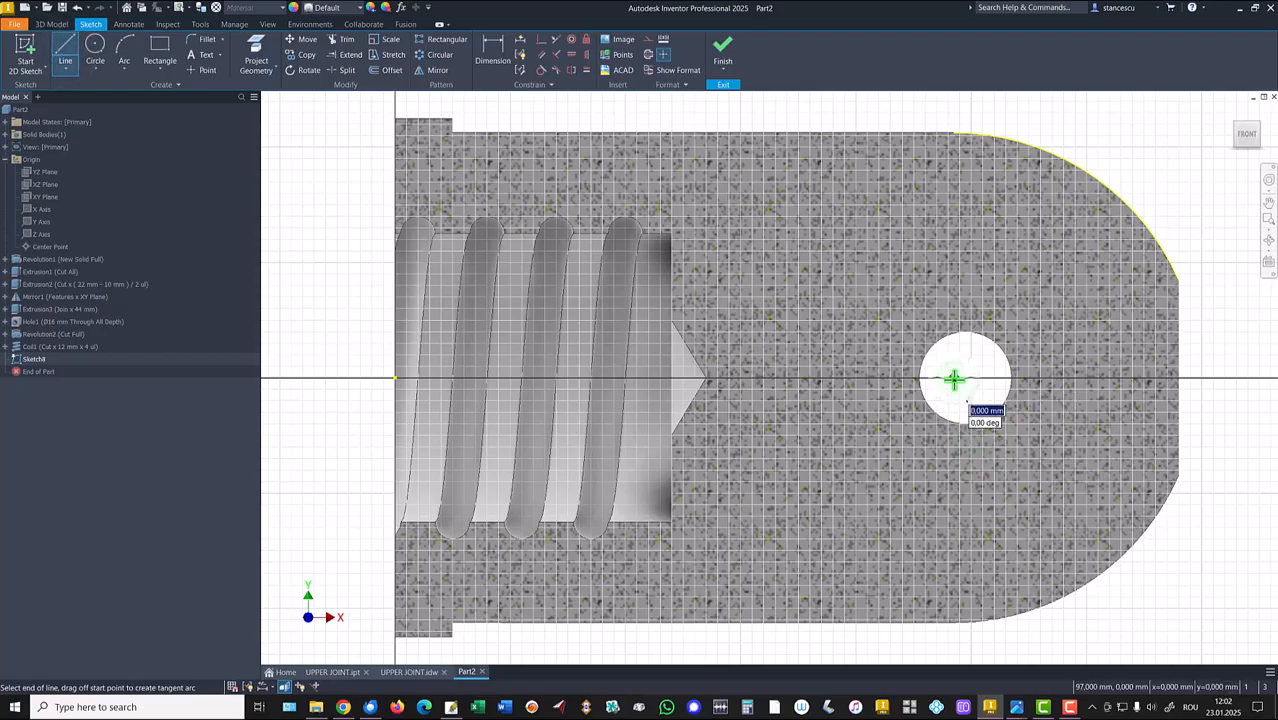
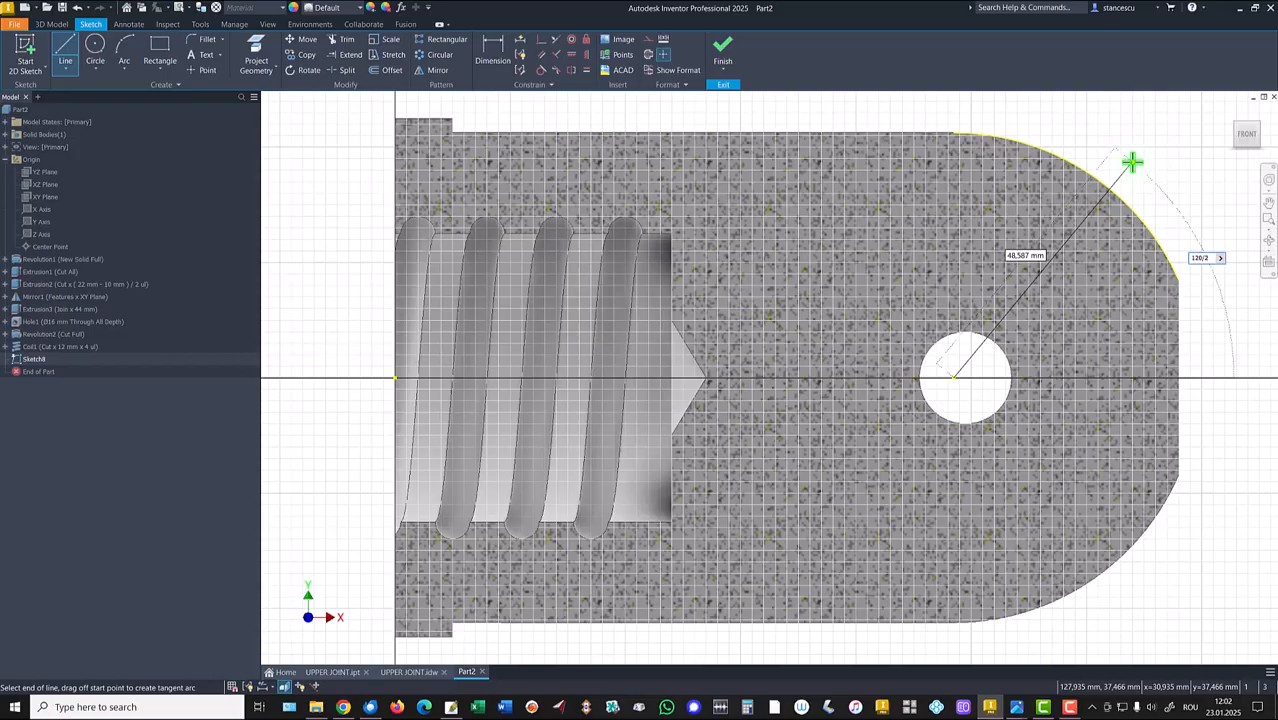
Draw a line from the hole centre to the outer rounded edge at a 60 degree angle.
{"action": "left_click", "coordinate": [1131, 162]}
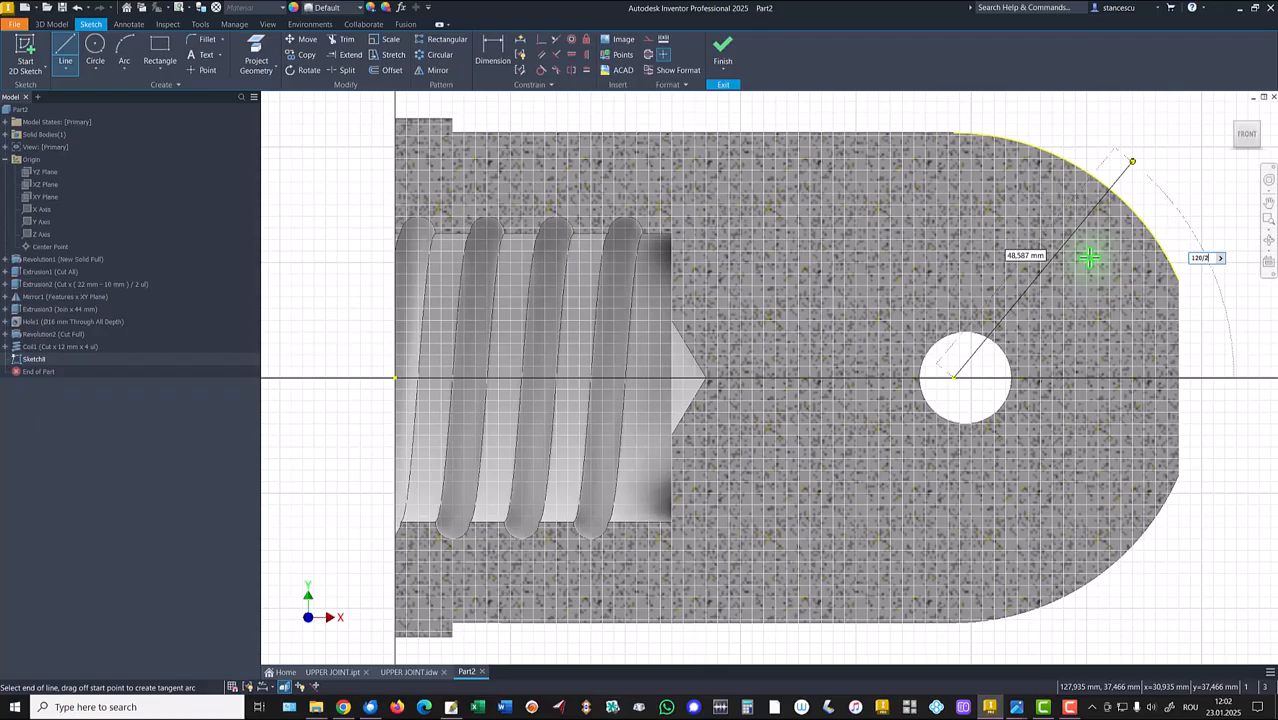
{"action": "key", "text": "Tab"}
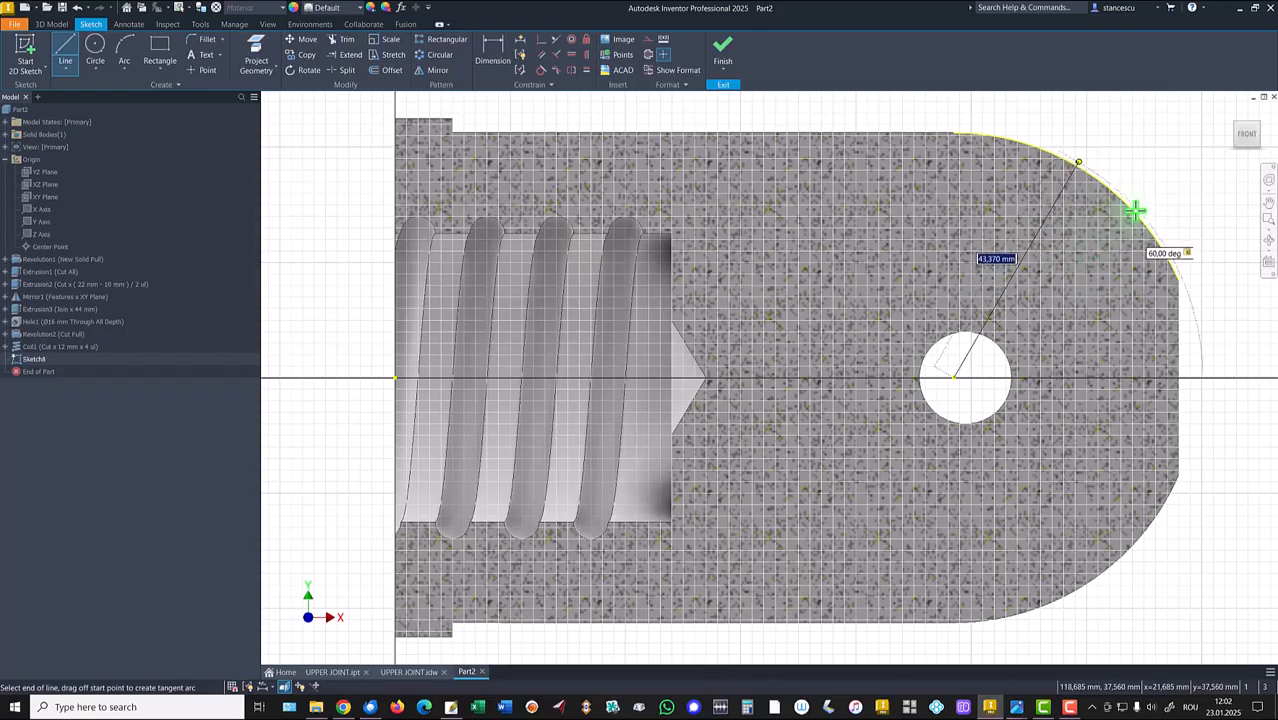
{"action": "left_click", "coordinate": [1134, 209]}
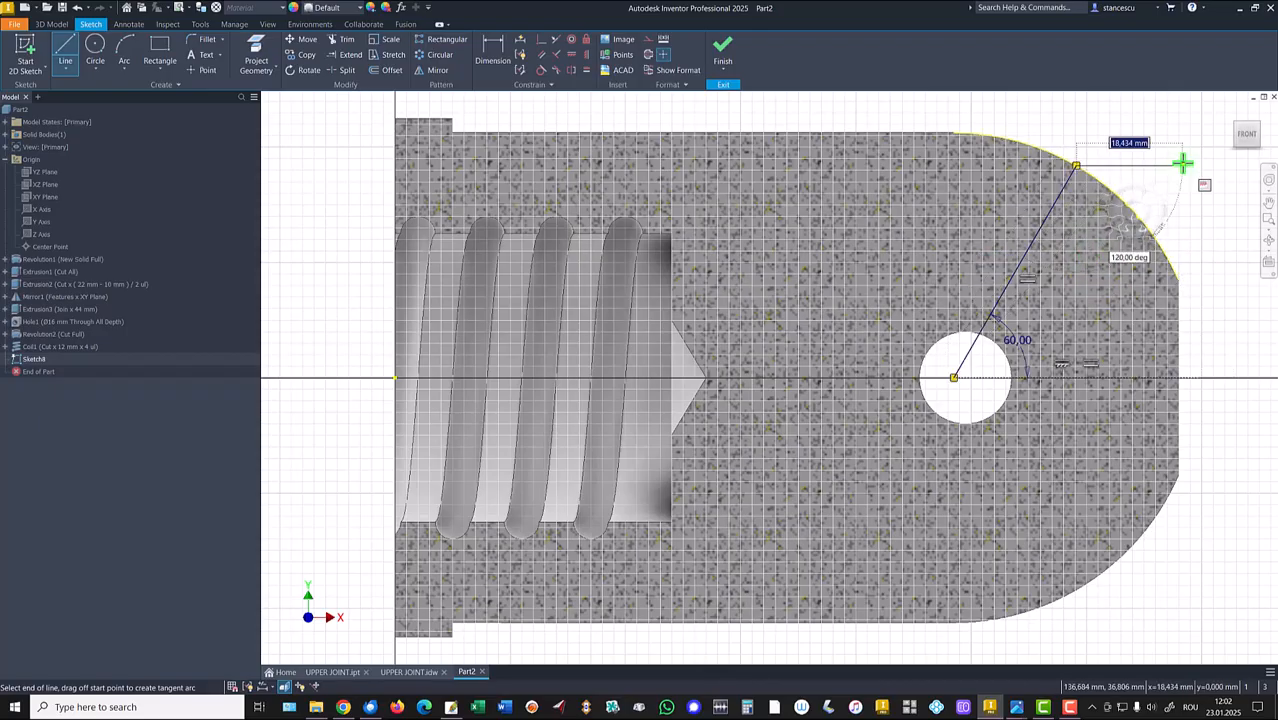
{"action": "key", "text": "Escape"}
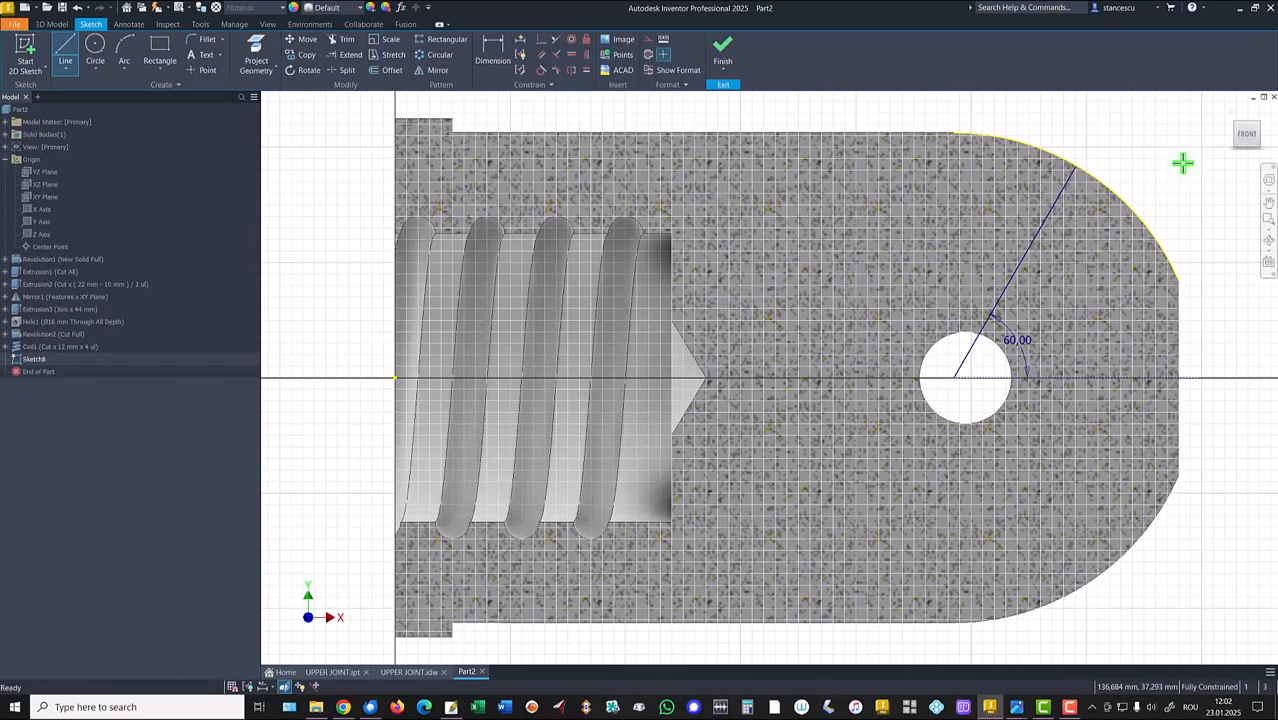
{"action": "key", "text": "Escape"}
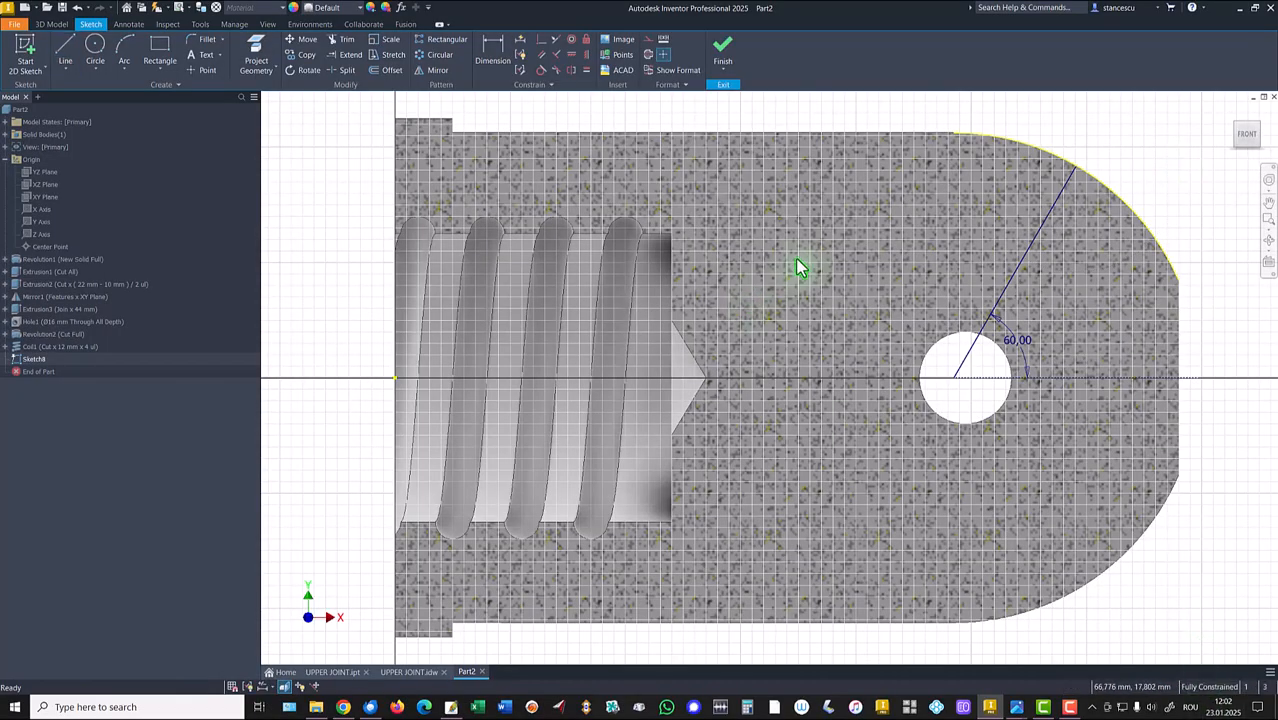
Finish the sketch and create a work axis along the angled sketch line.
{"action": "left_click", "coordinate": [722, 55]}
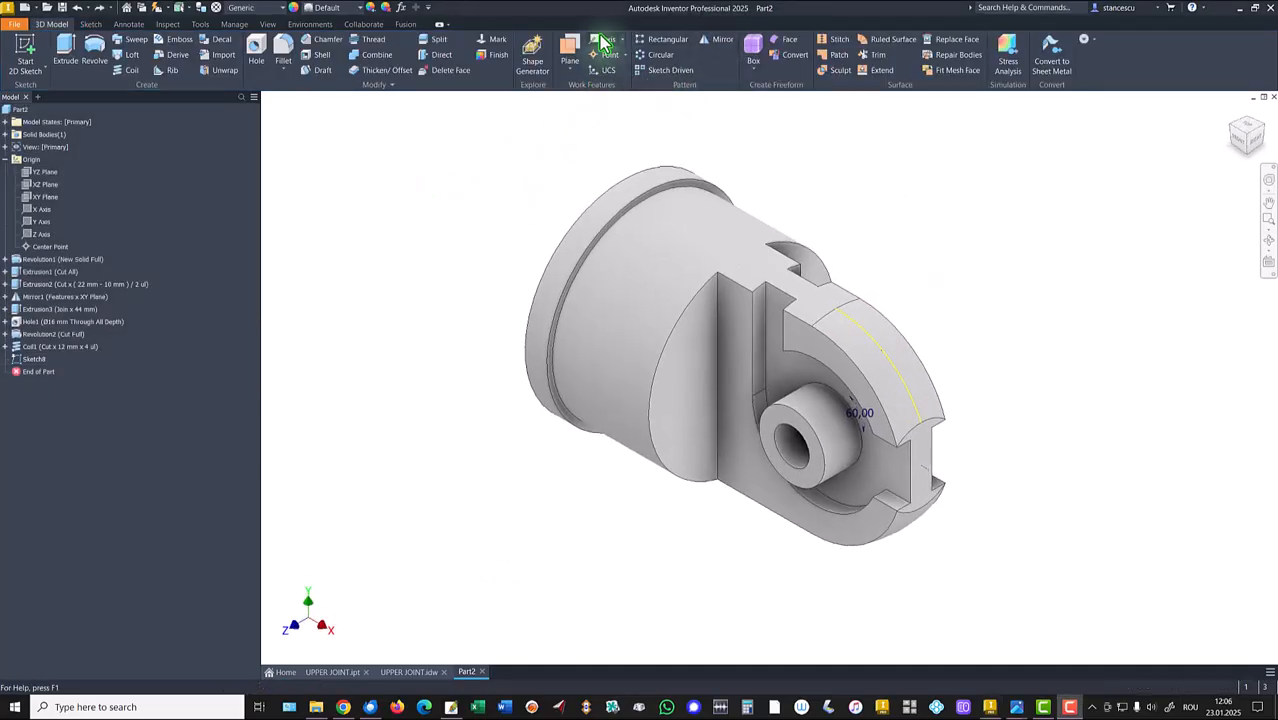
{"action": "left_click", "coordinate": [603, 40]}
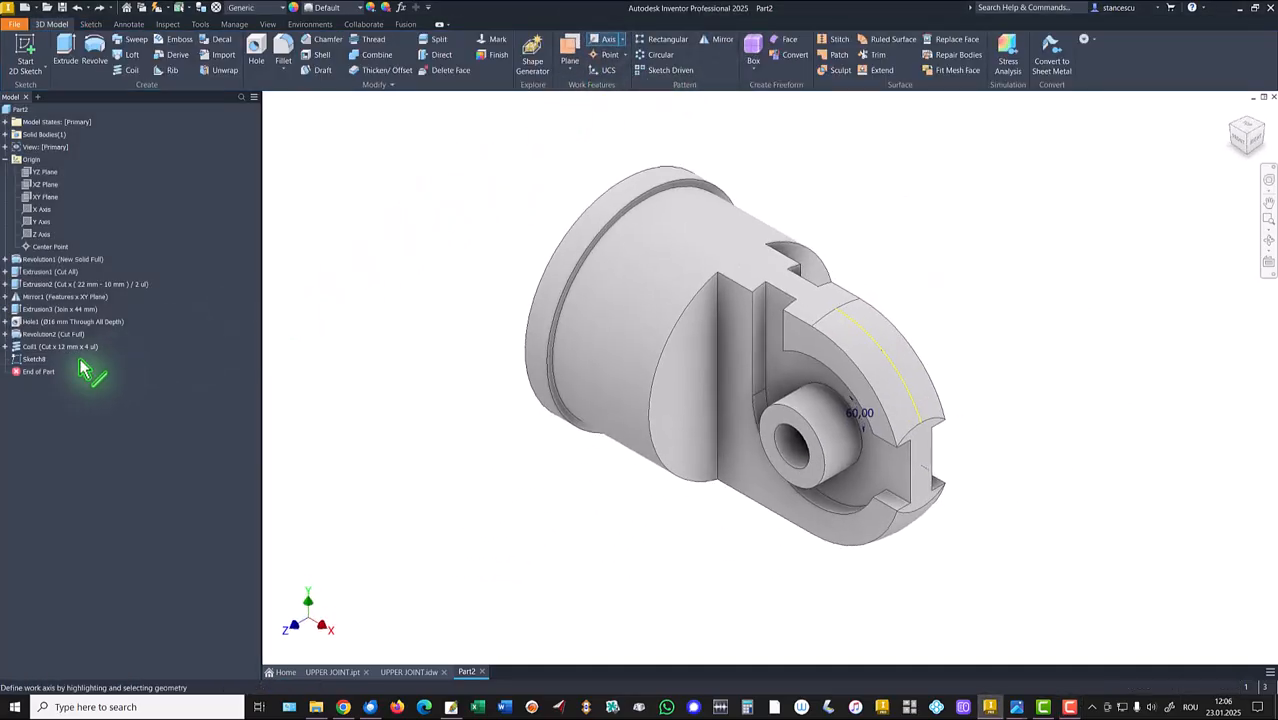
{"action": "left_click", "coordinate": [22, 360]}
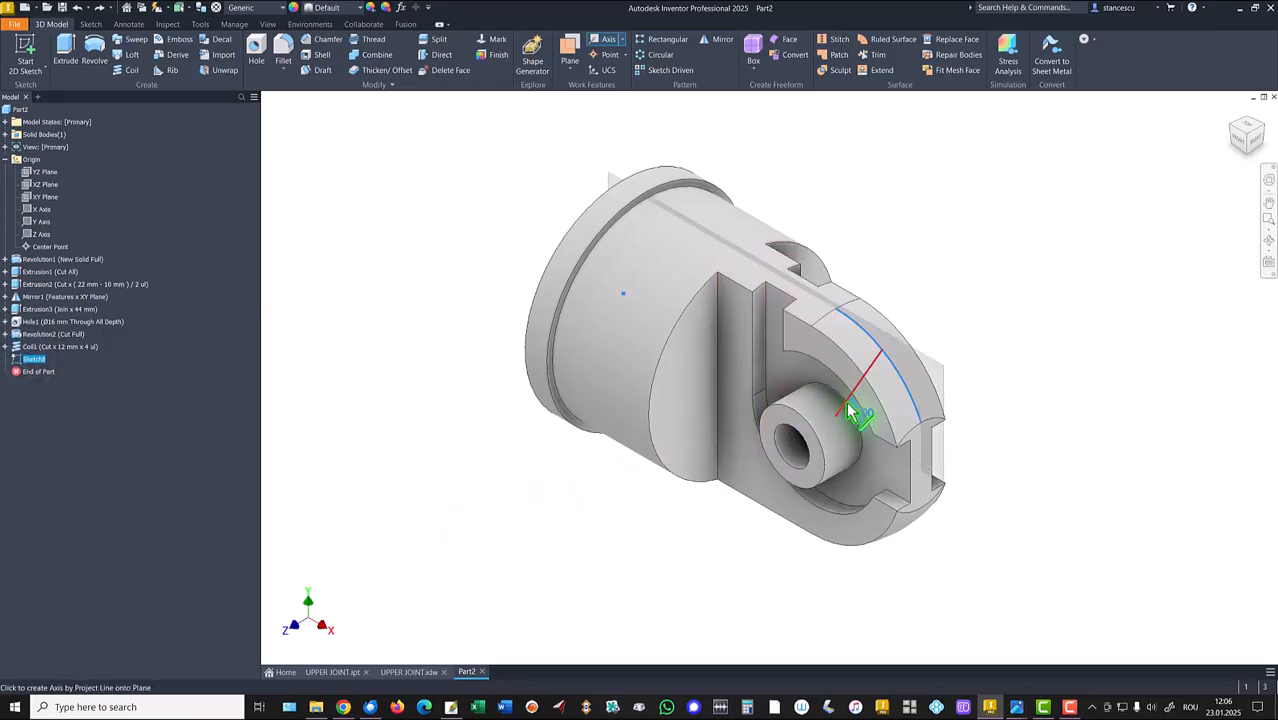
{"action": "left_click", "coordinate": [846, 402]}
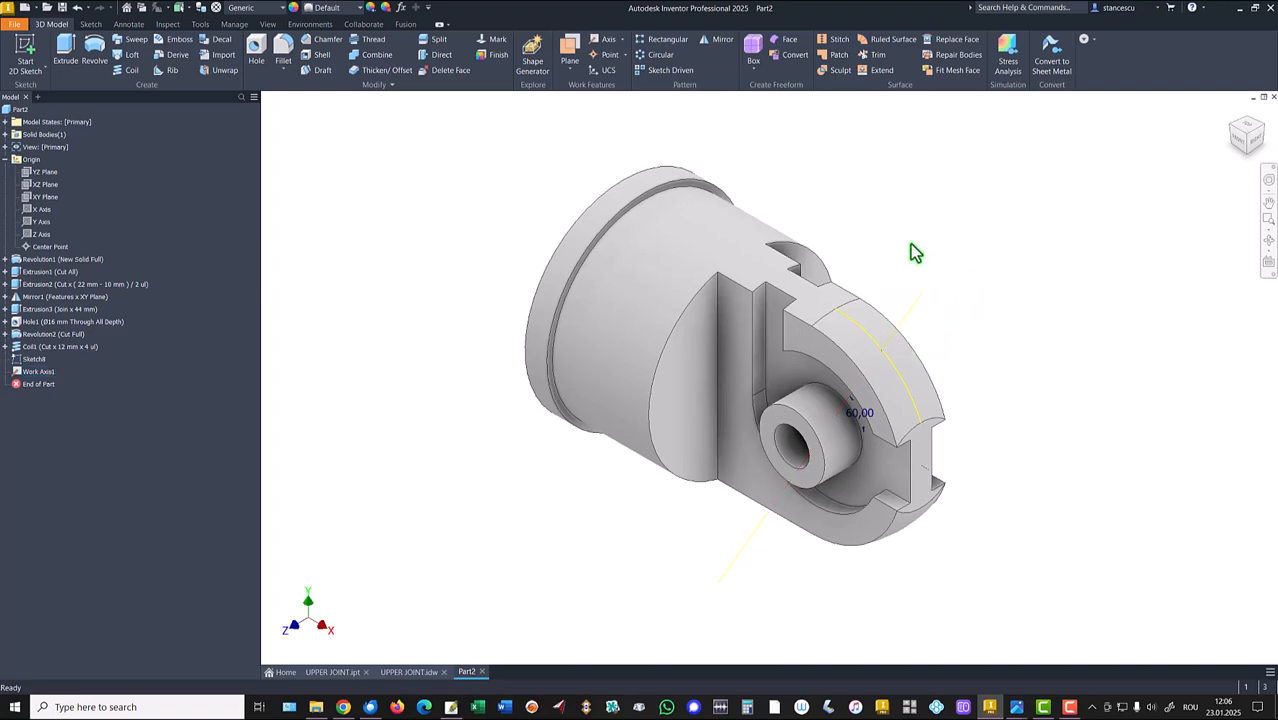
Create a work point where the new work axis meets the outer curved face.
{"action": "left_click", "coordinate": [596, 58]}
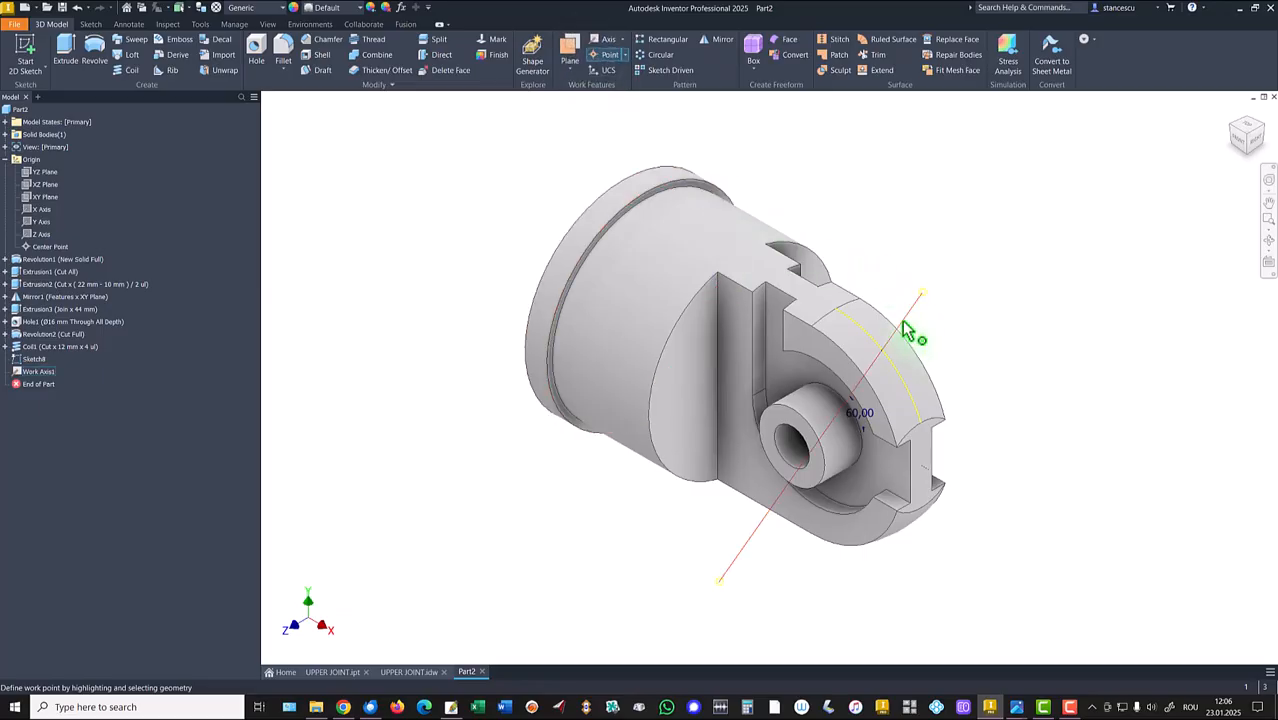
{"action": "left_click", "coordinate": [905, 328]}
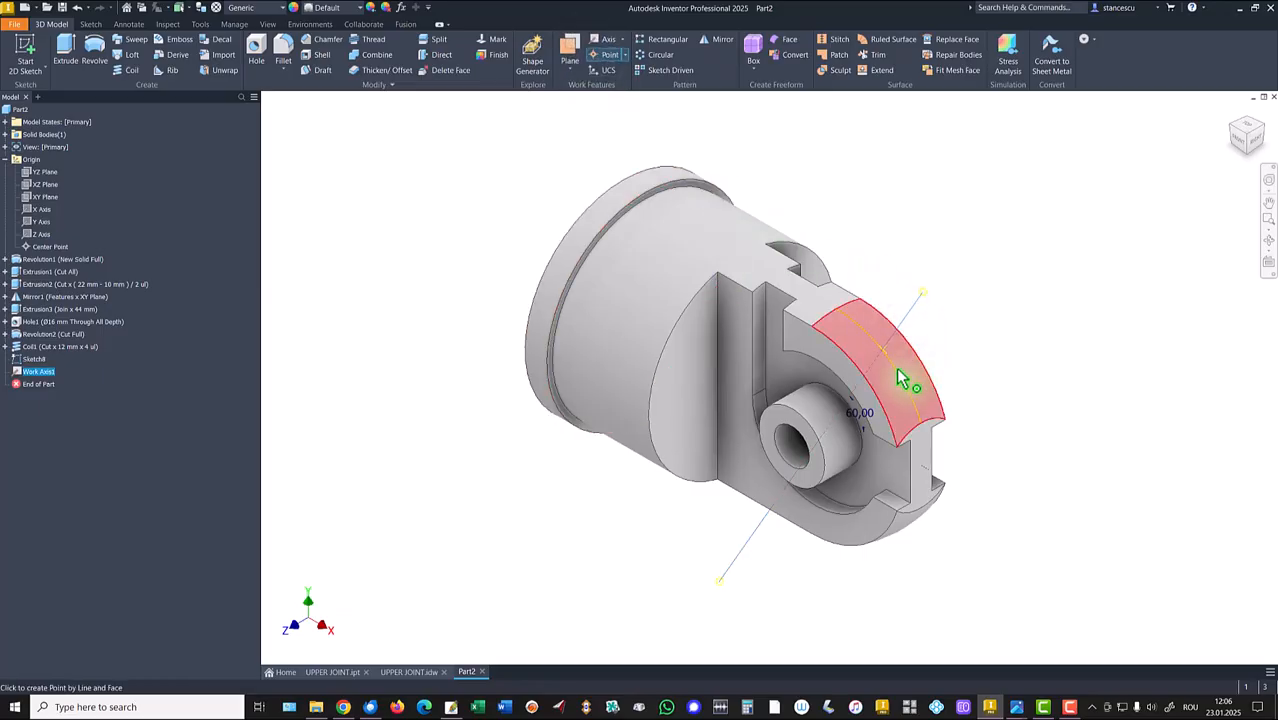
{"action": "left_click", "coordinate": [900, 378]}
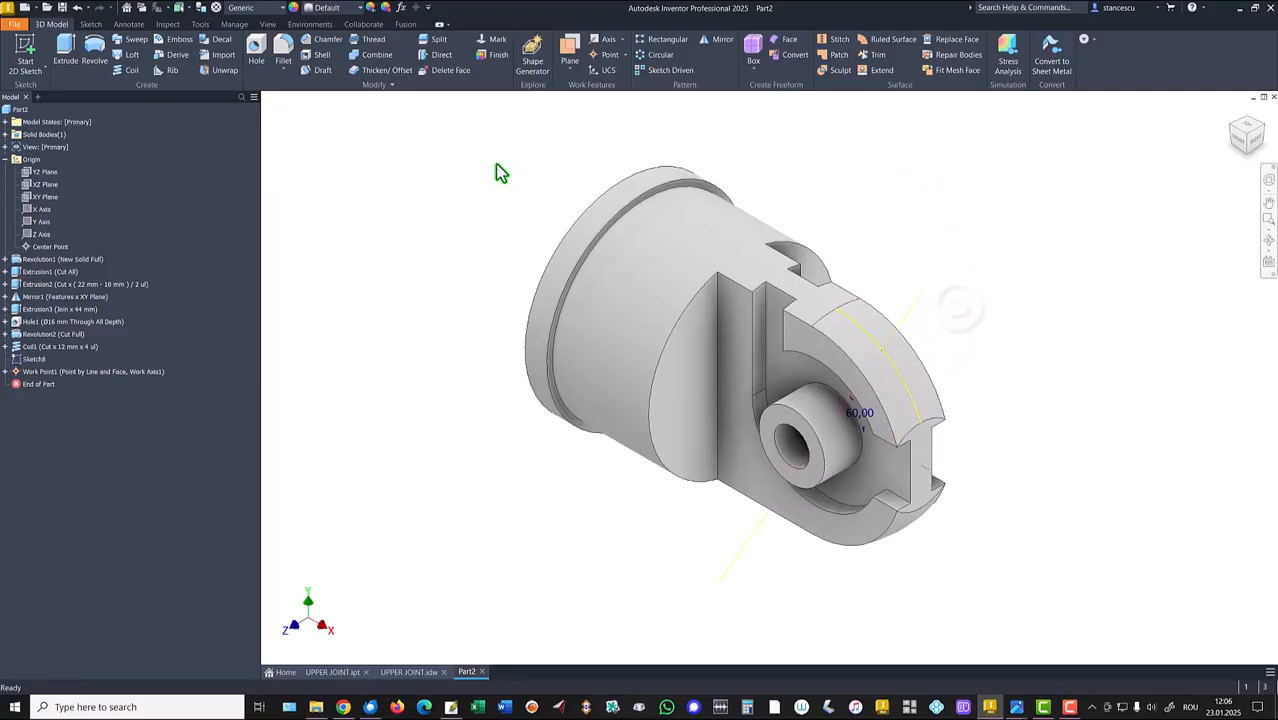
Place a tapped ISO Metric profile M8x1.25 hole at the work point, terminating at the inner boss surface.
{"action": "left_click", "coordinate": [256, 50]}
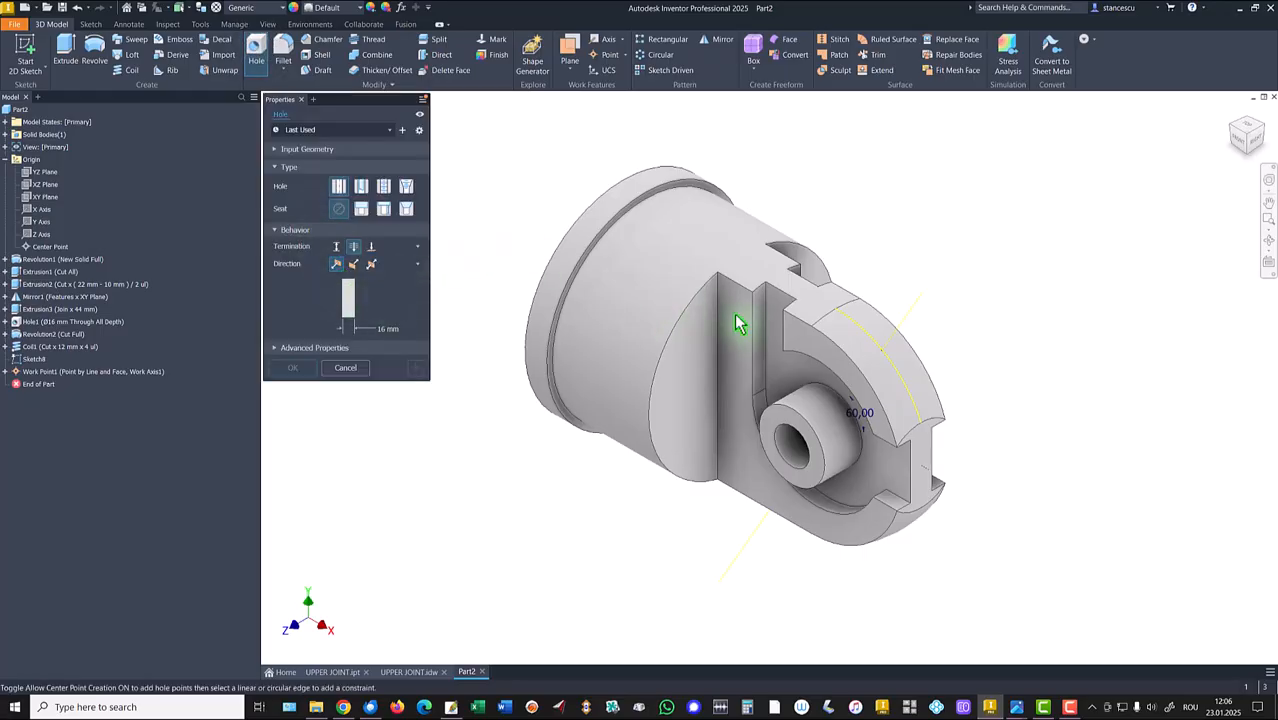
{"action": "left_click", "coordinate": [883, 352]}
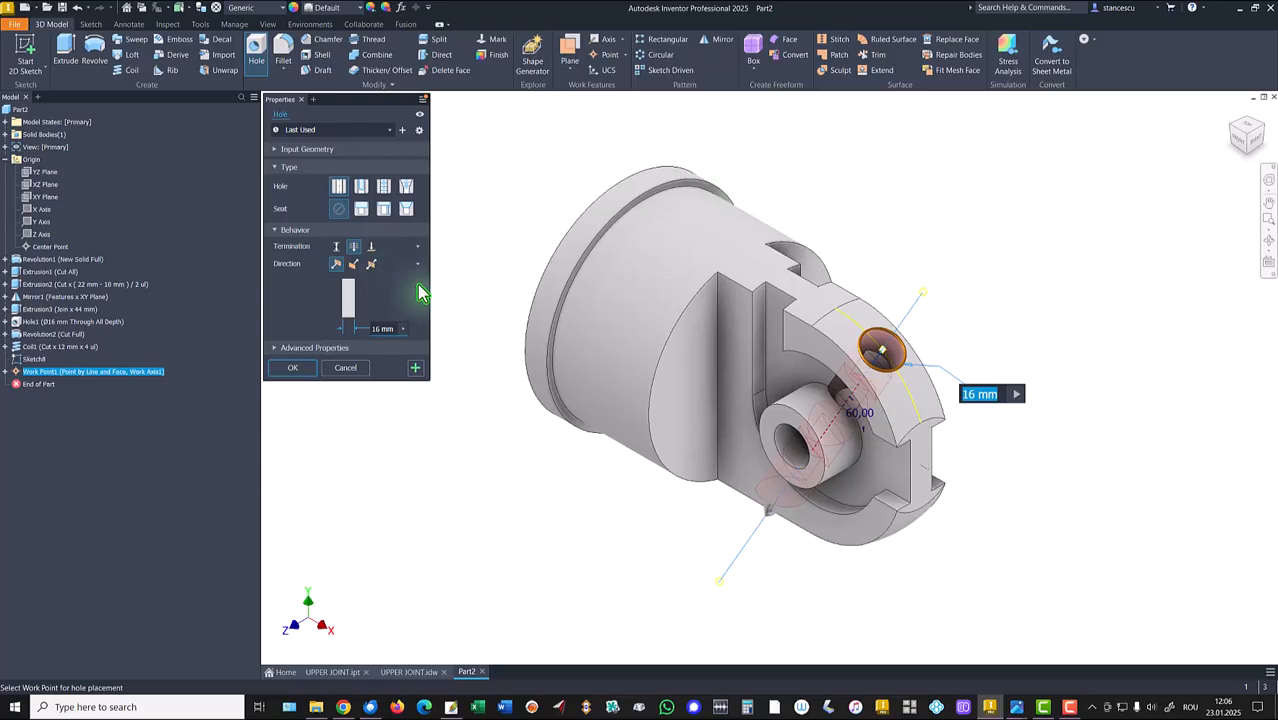
{"action": "left_click", "coordinate": [384, 186]}
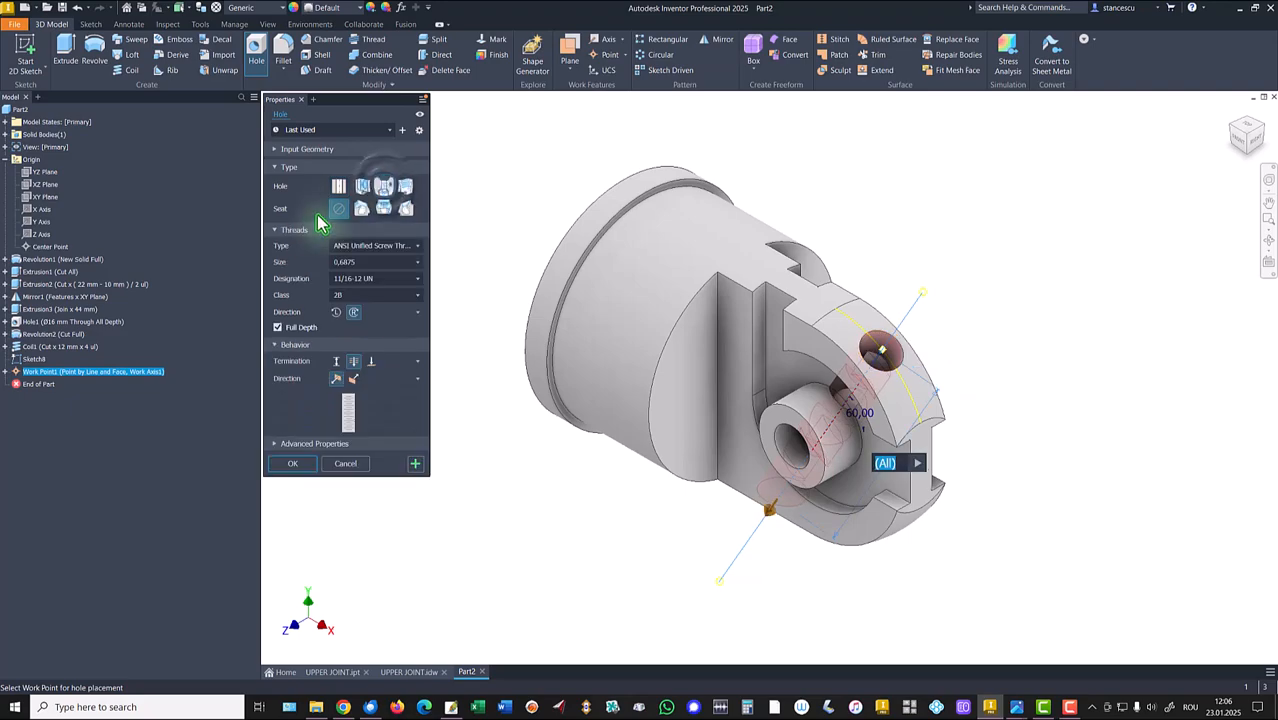
{"action": "left_click", "coordinate": [345, 247]}
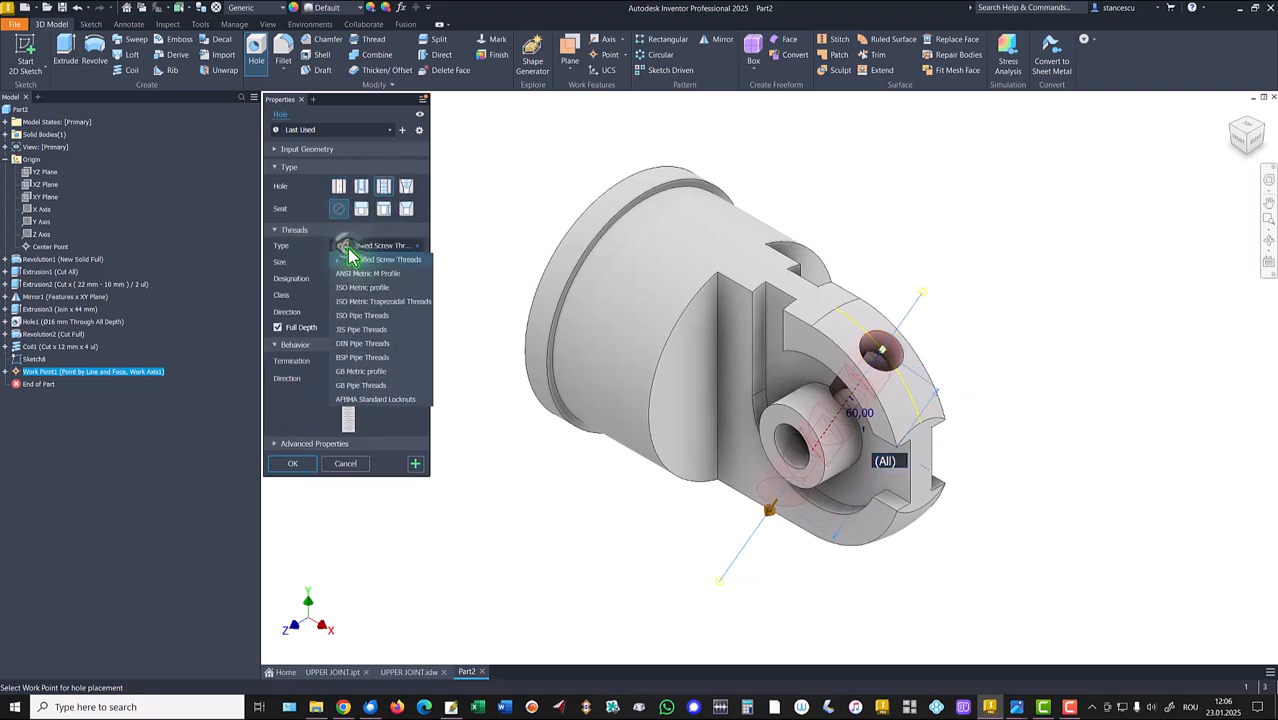
{"action": "left_click", "coordinate": [359, 270]}
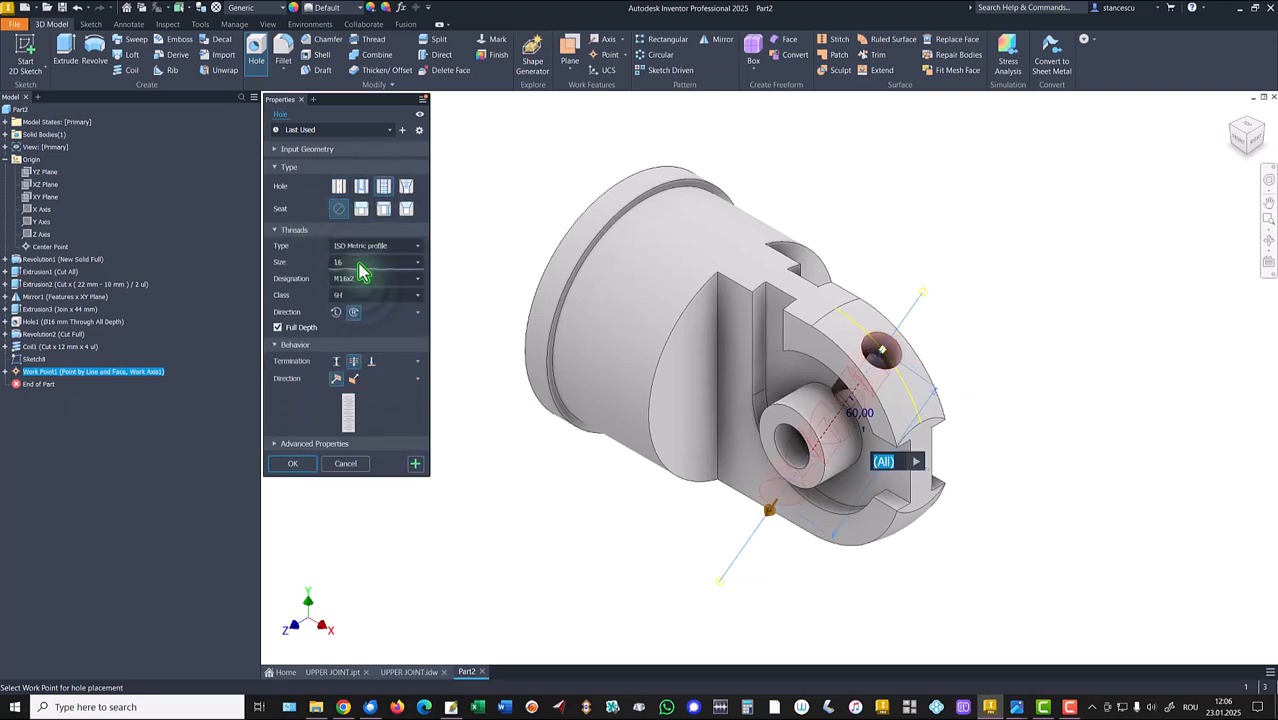
{"action": "left_click", "coordinate": [360, 263]}
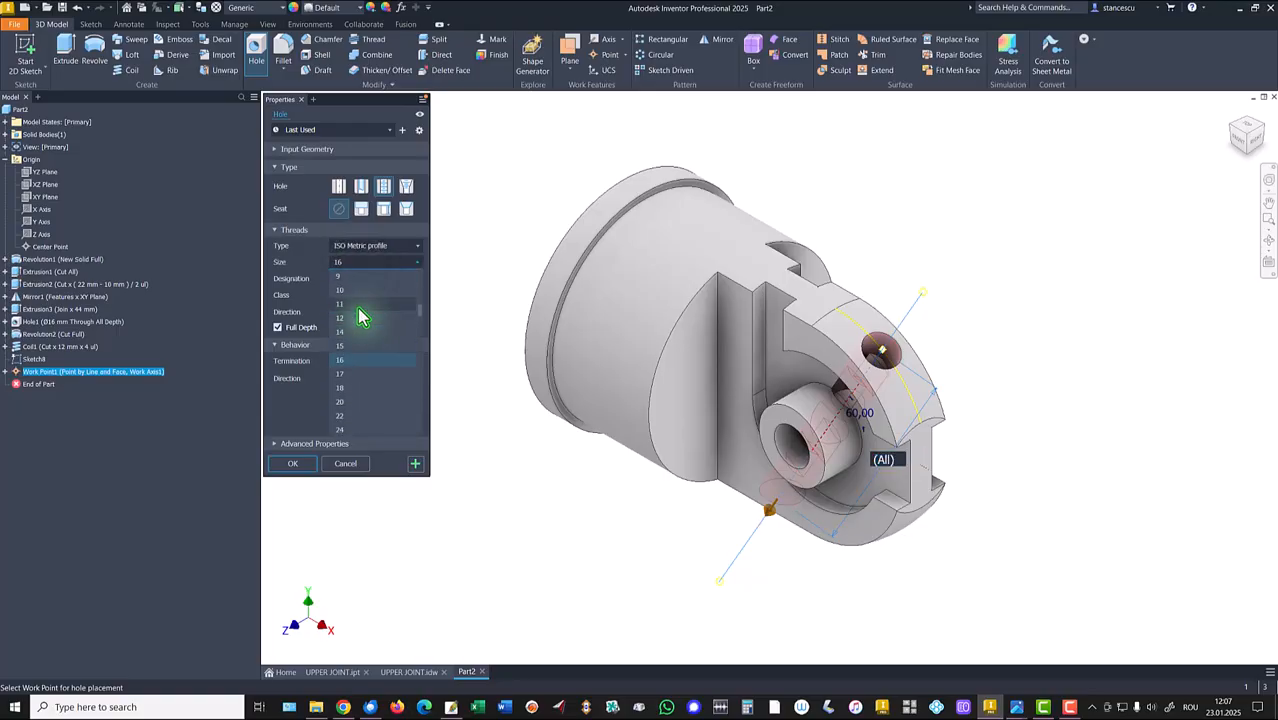
{"action": "left_click", "coordinate": [357, 282]}
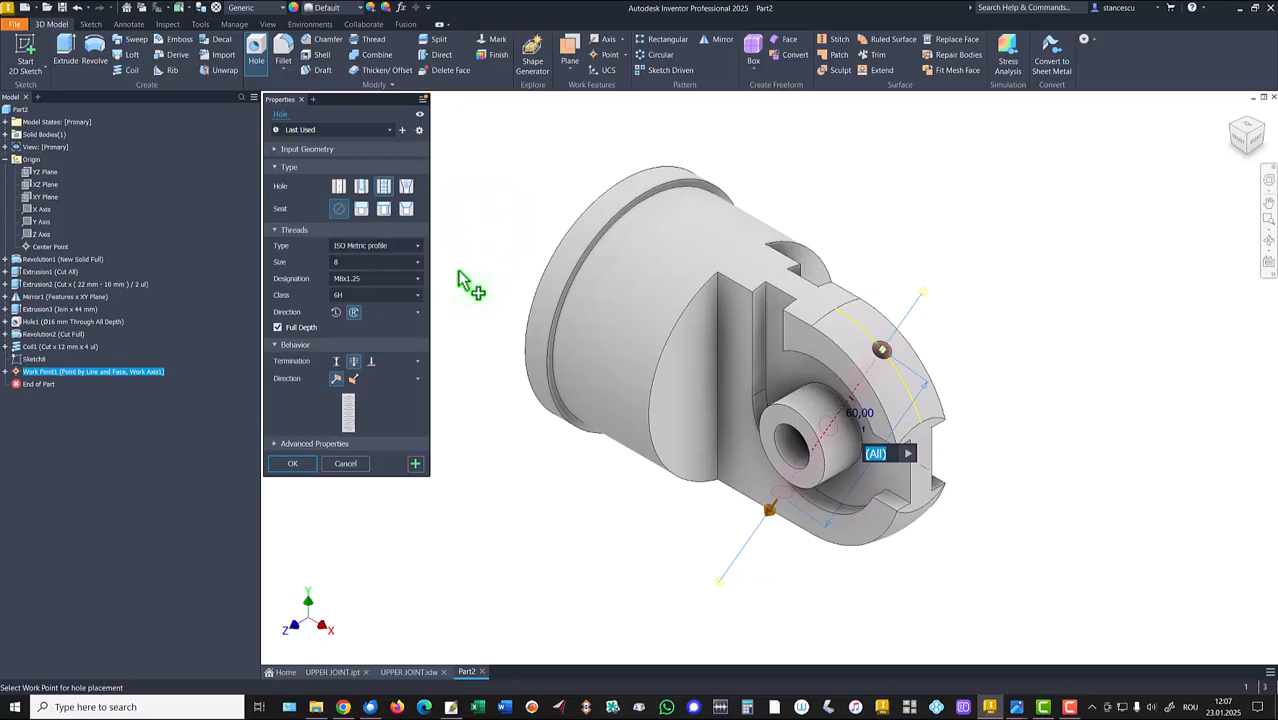
{"action": "left_click", "coordinate": [371, 362]}
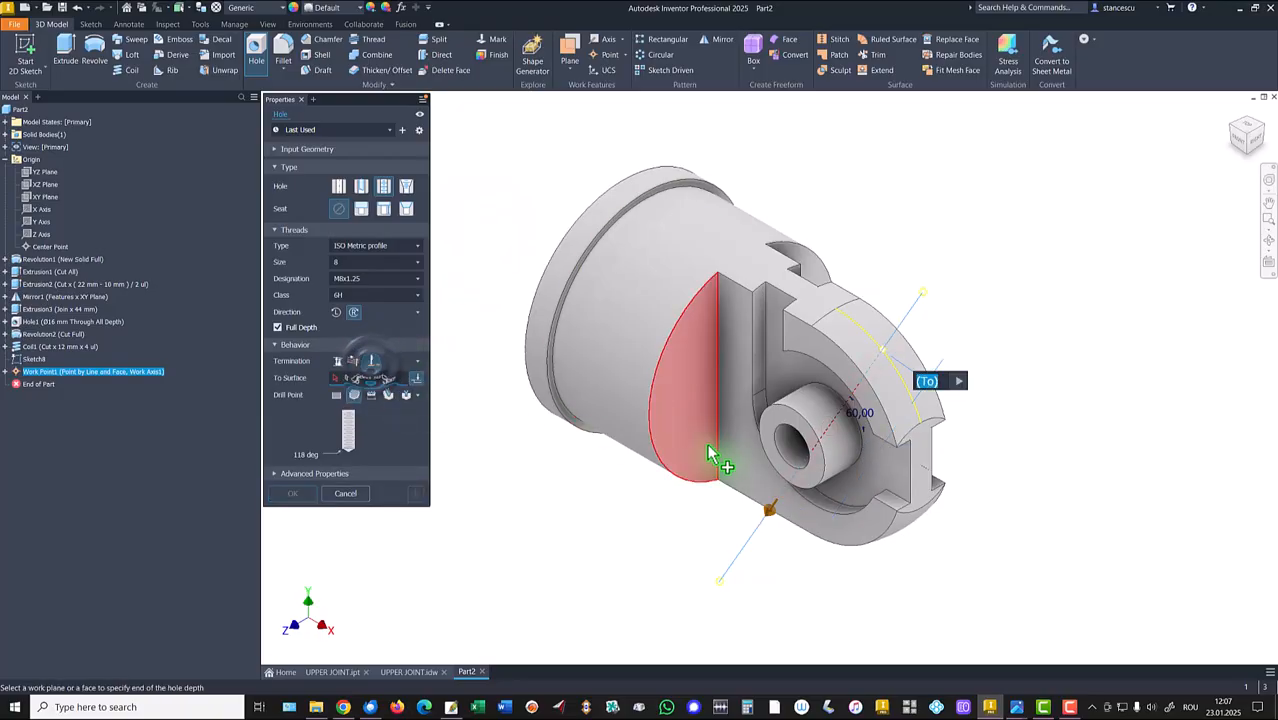
{"action": "left_click", "coordinate": [760, 468]}
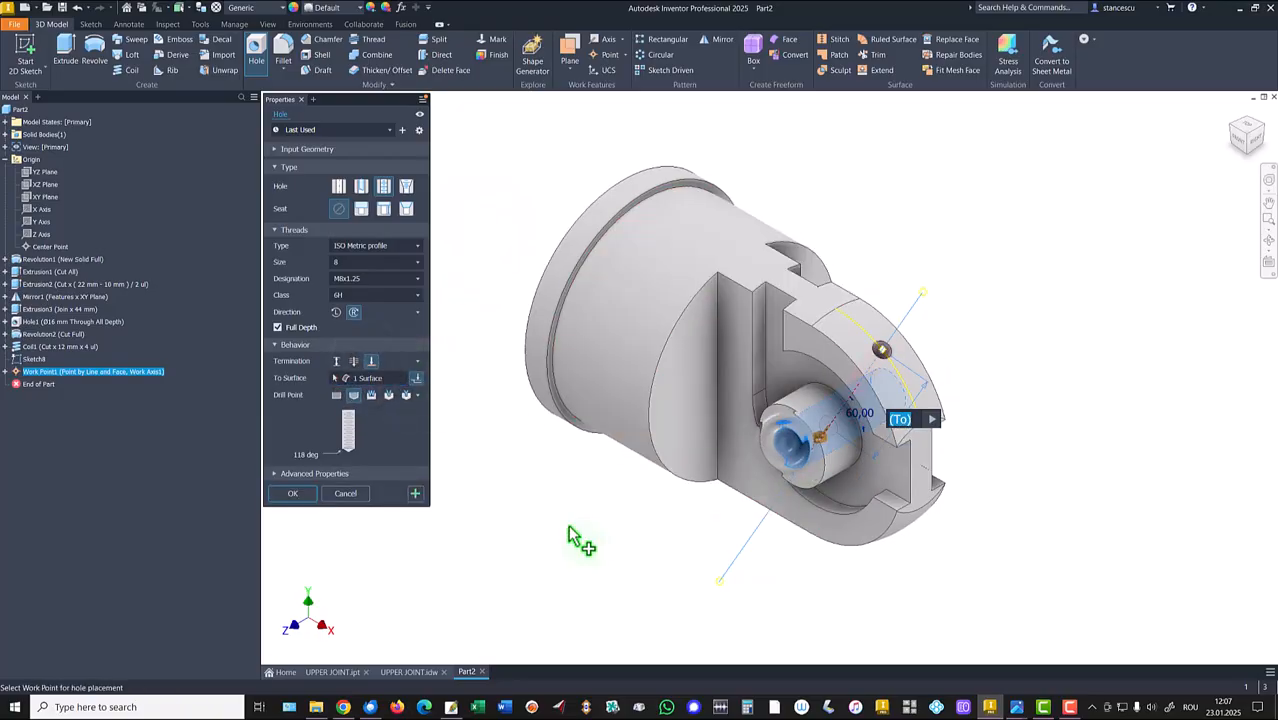
{"action": "middle_click_drag", "start_coordinate": [569, 528], "coordinate": [569, 528], "text": "shift"}
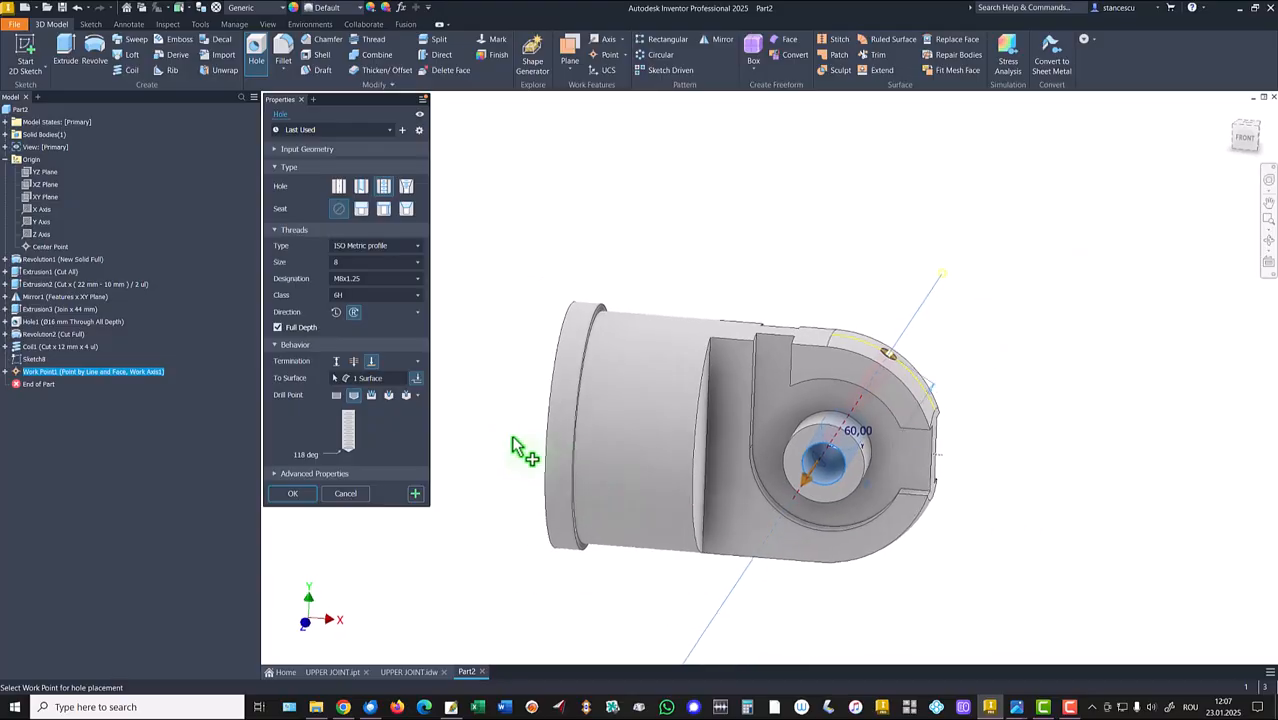
{"action": "left_click", "coordinate": [302, 493]}
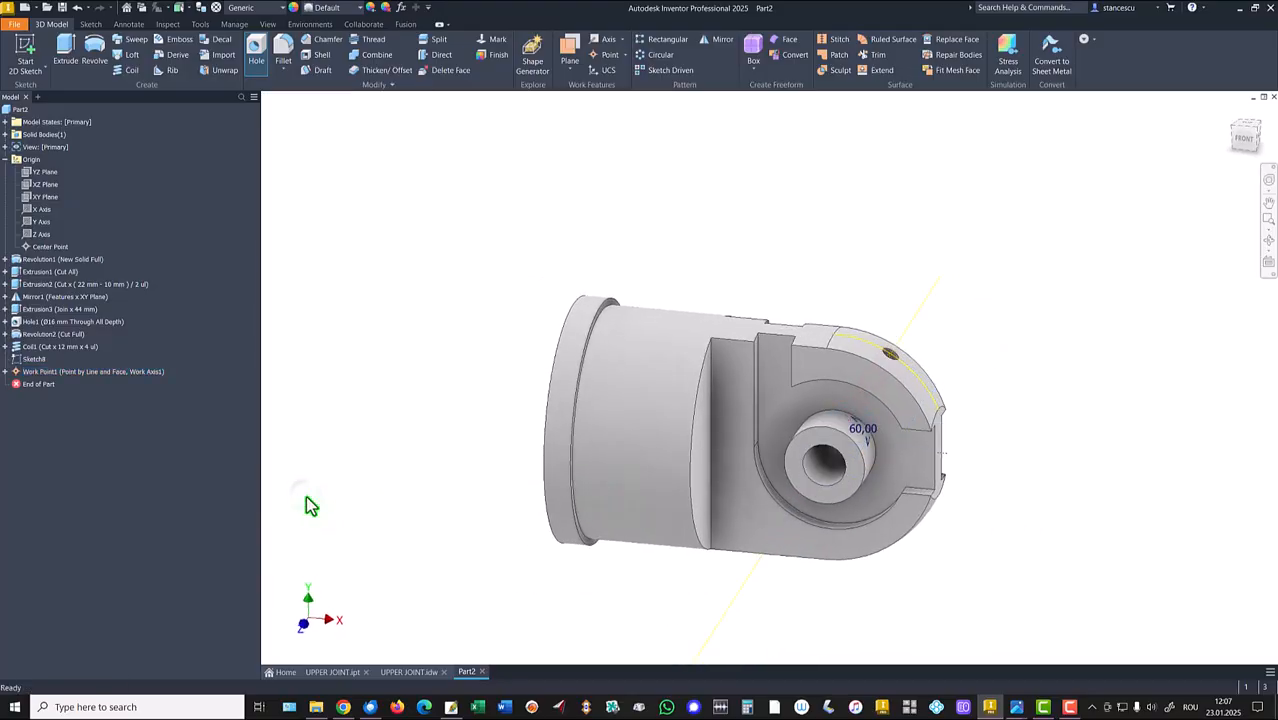
Hide the sketch, the work point and the work axis.
{"action": "left_click", "coordinate": [17, 360]}
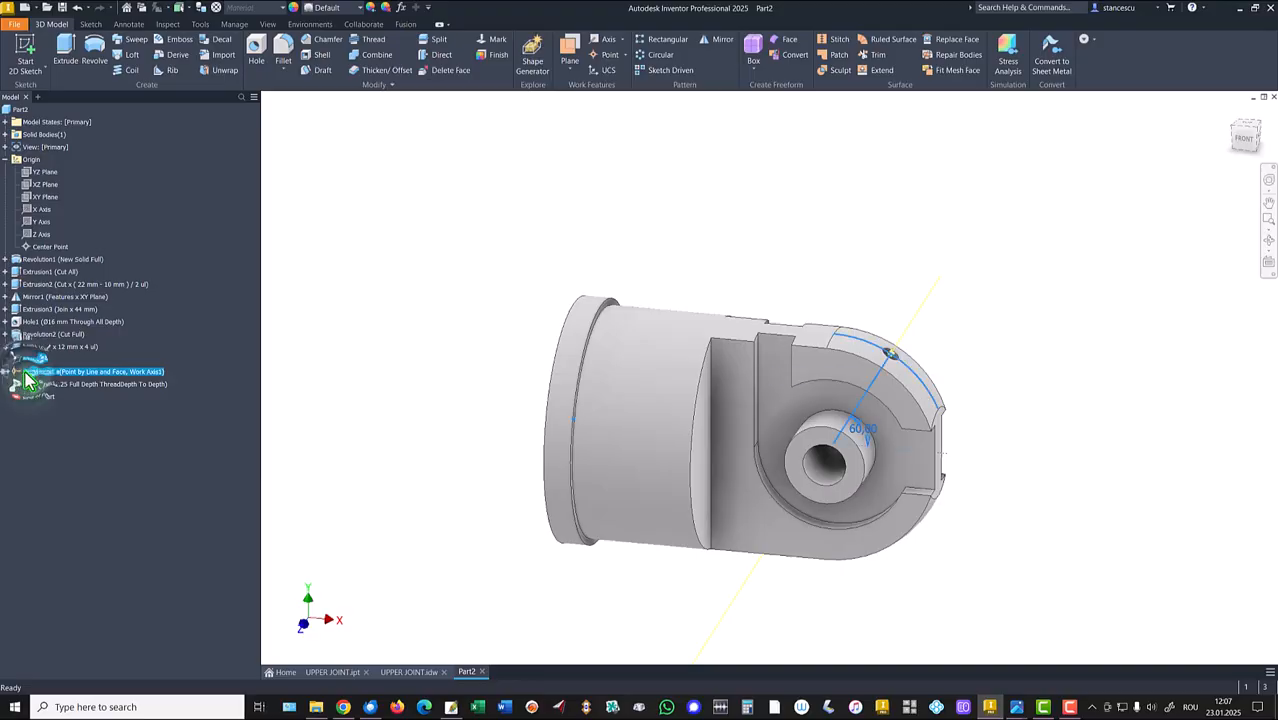
{"action": "right_click", "coordinate": [28, 374]}
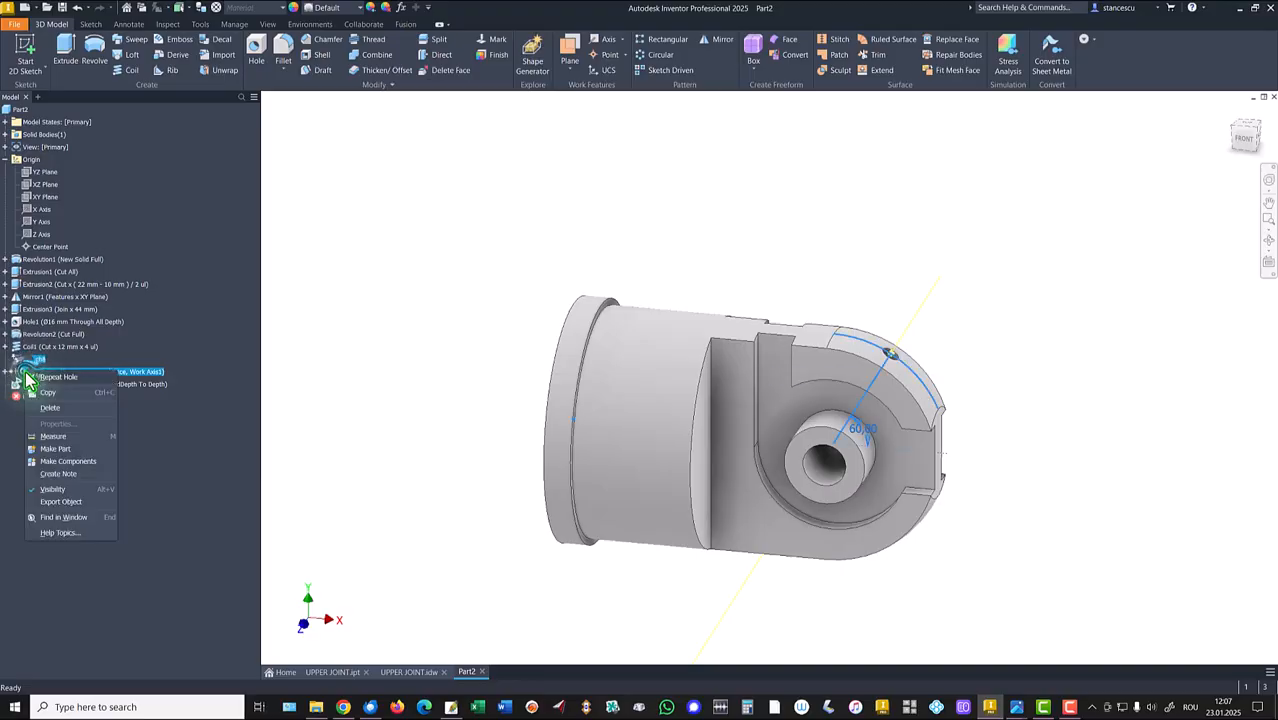
{"action": "left_click", "coordinate": [55, 489]}
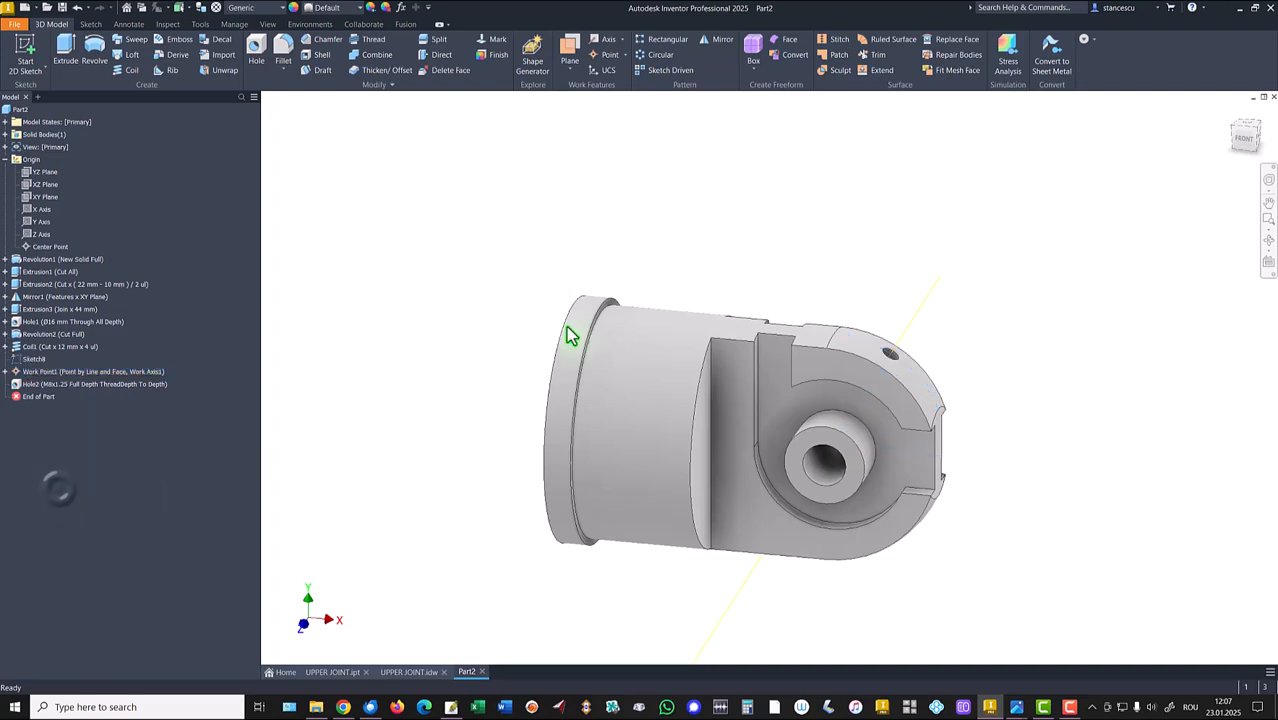
{"action": "right_click", "coordinate": [913, 342]}
{"action": "left_click", "coordinate": [884, 281]}
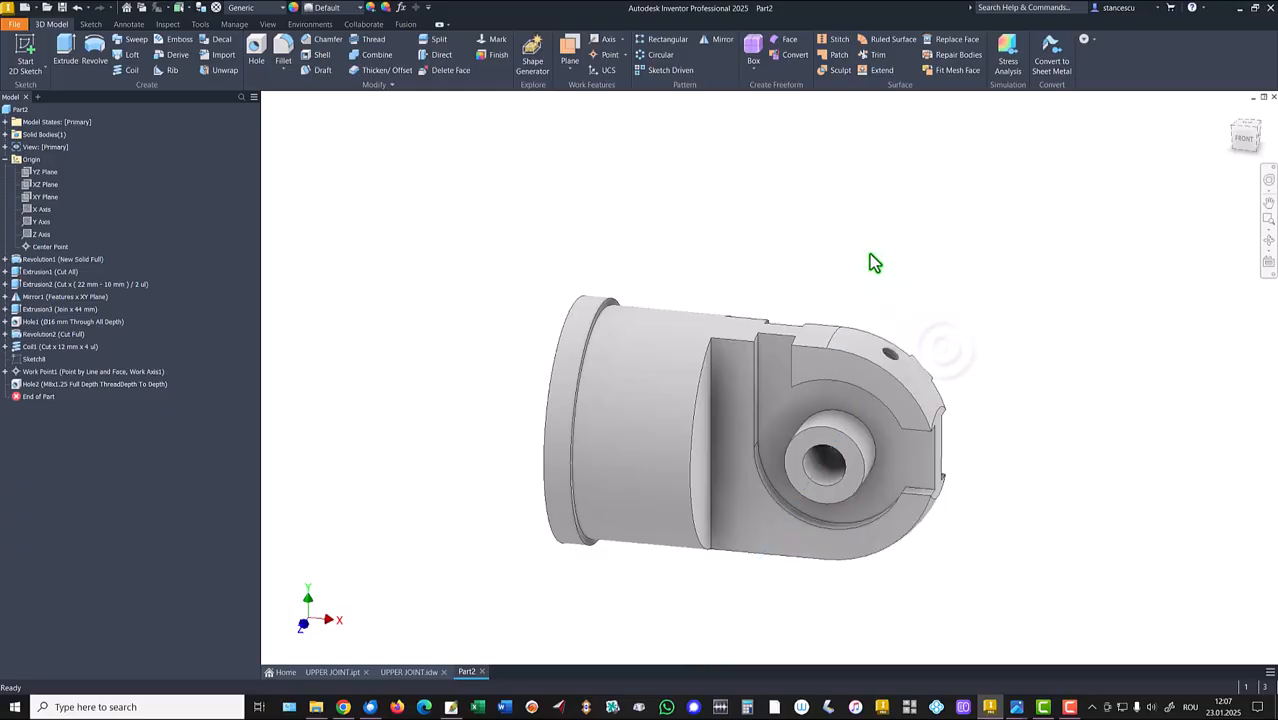
Mirror the M8 tapped hole feature about the XZ Plane.
{"action": "key", "text": "F6"}
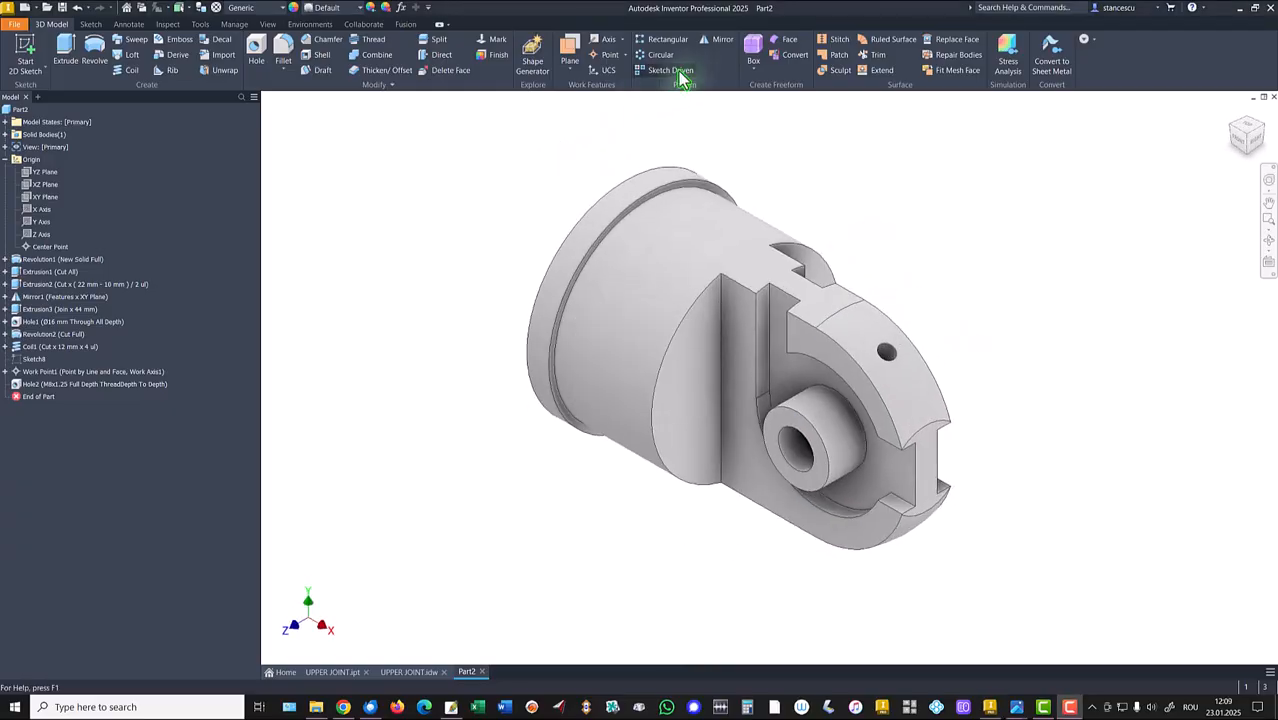
{"action": "left_click", "coordinate": [719, 40]}
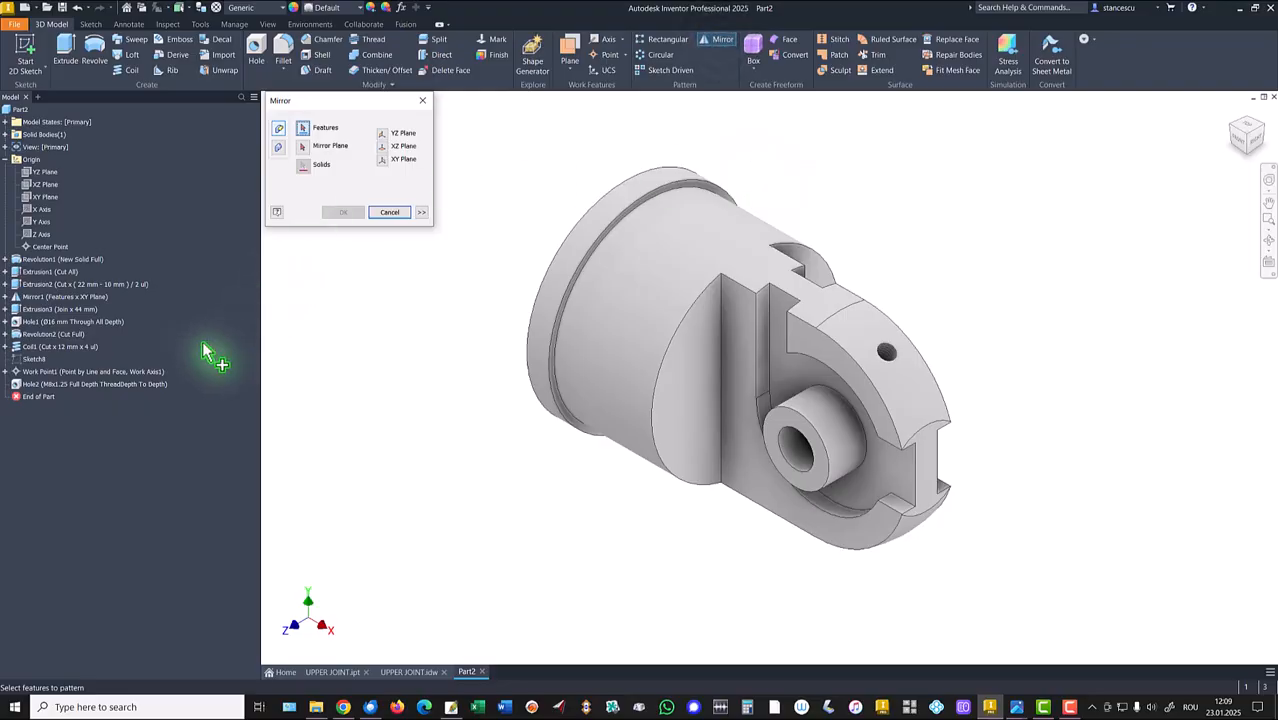
{"action": "left_click", "coordinate": [62, 390]}
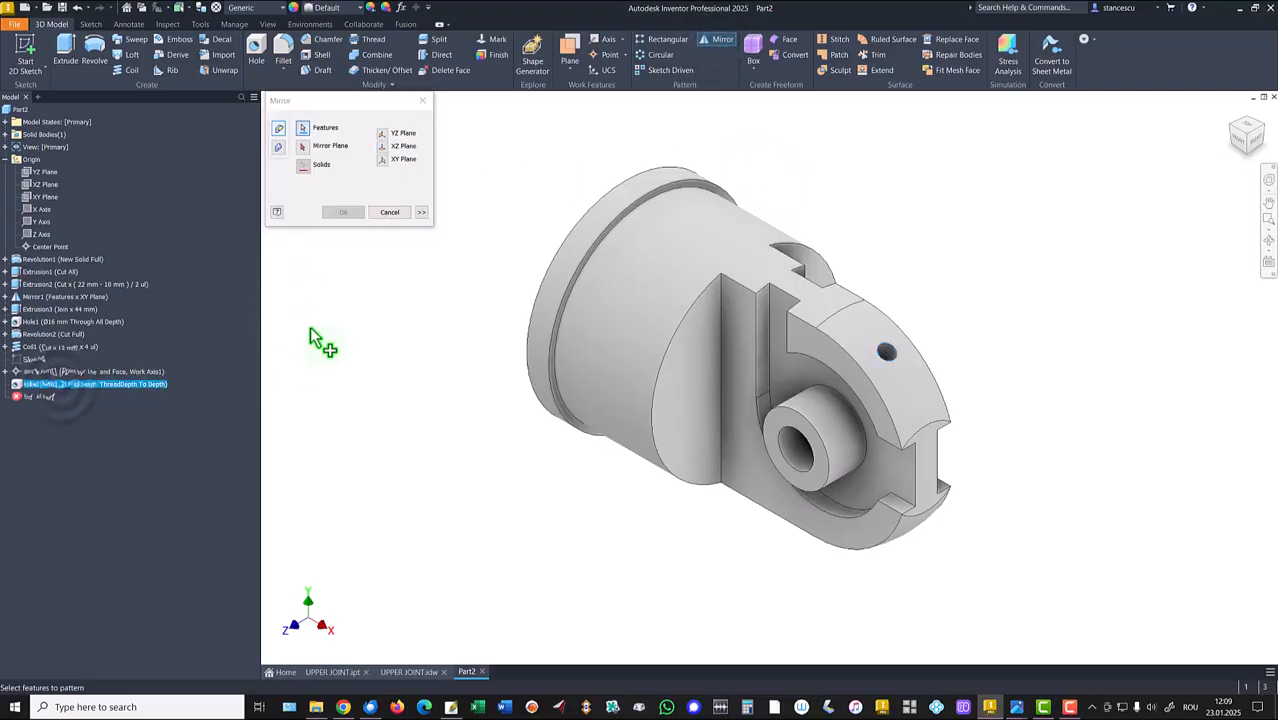
{"action": "left_click", "coordinate": [306, 147]}
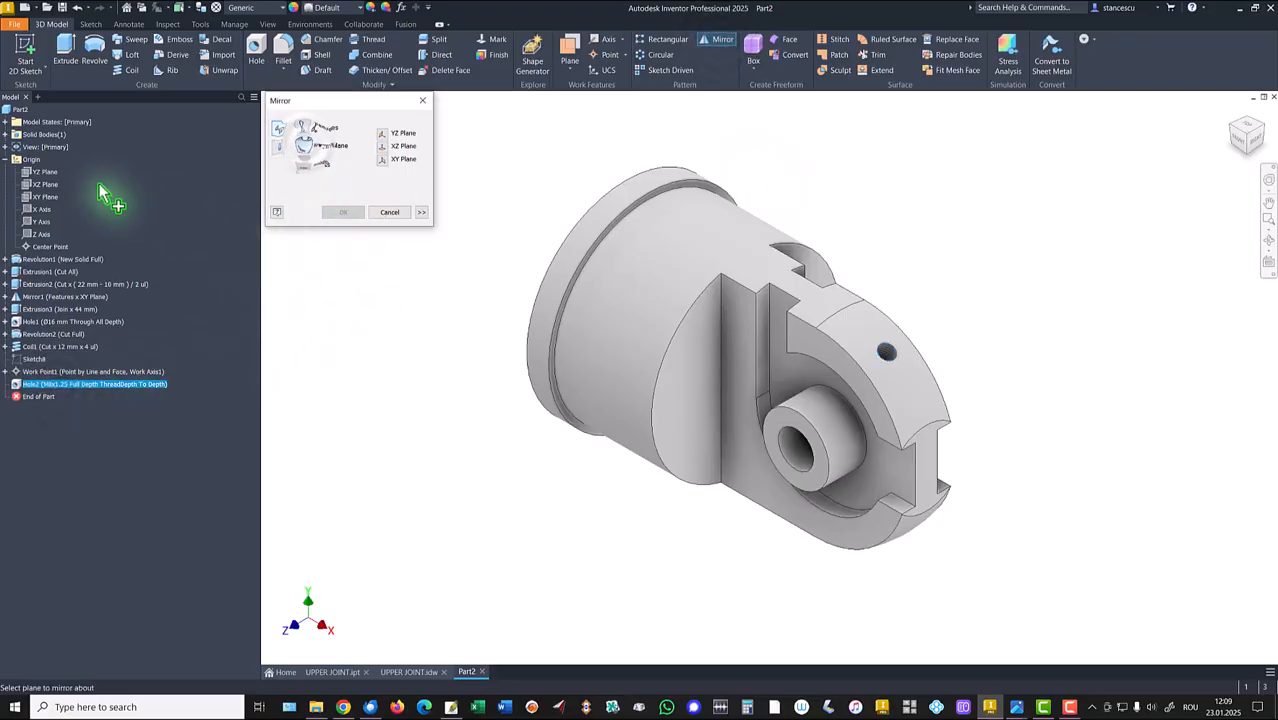
{"action": "left_click", "coordinate": [42, 185]}
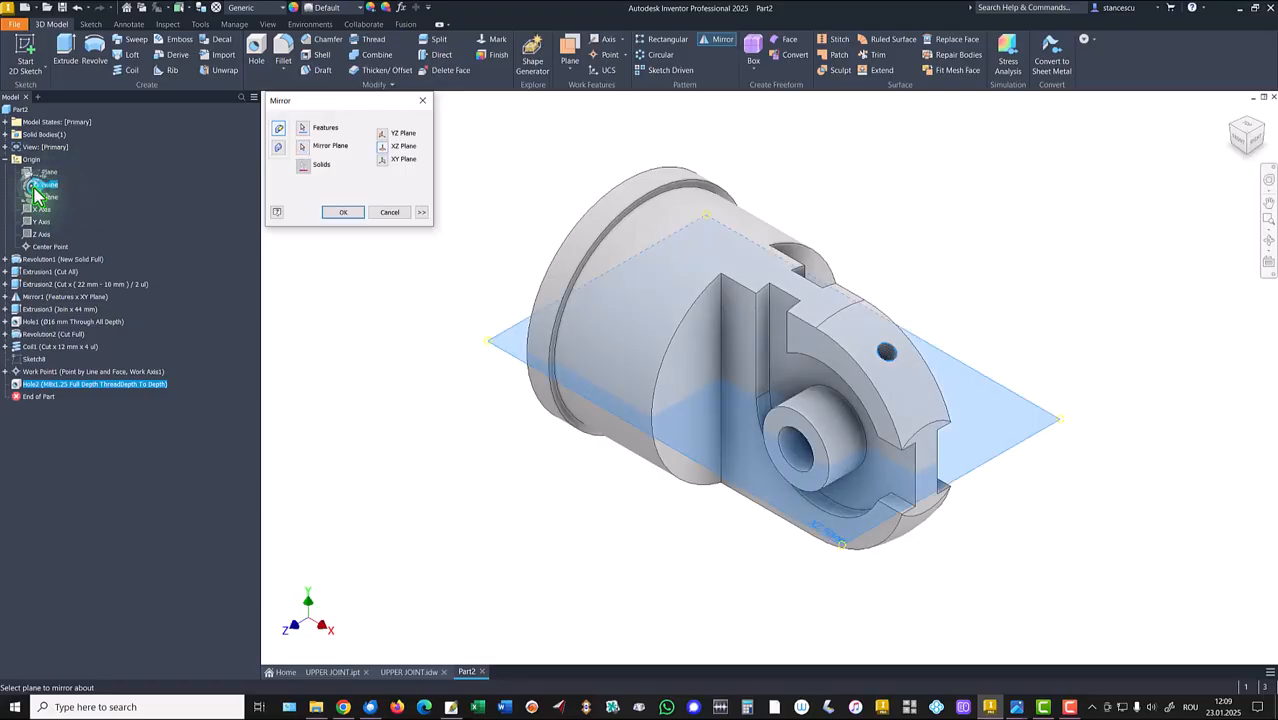
{"action": "middle_click_drag", "start_coordinate": [436, 430], "coordinate": [480, 318], "text": "shift"}
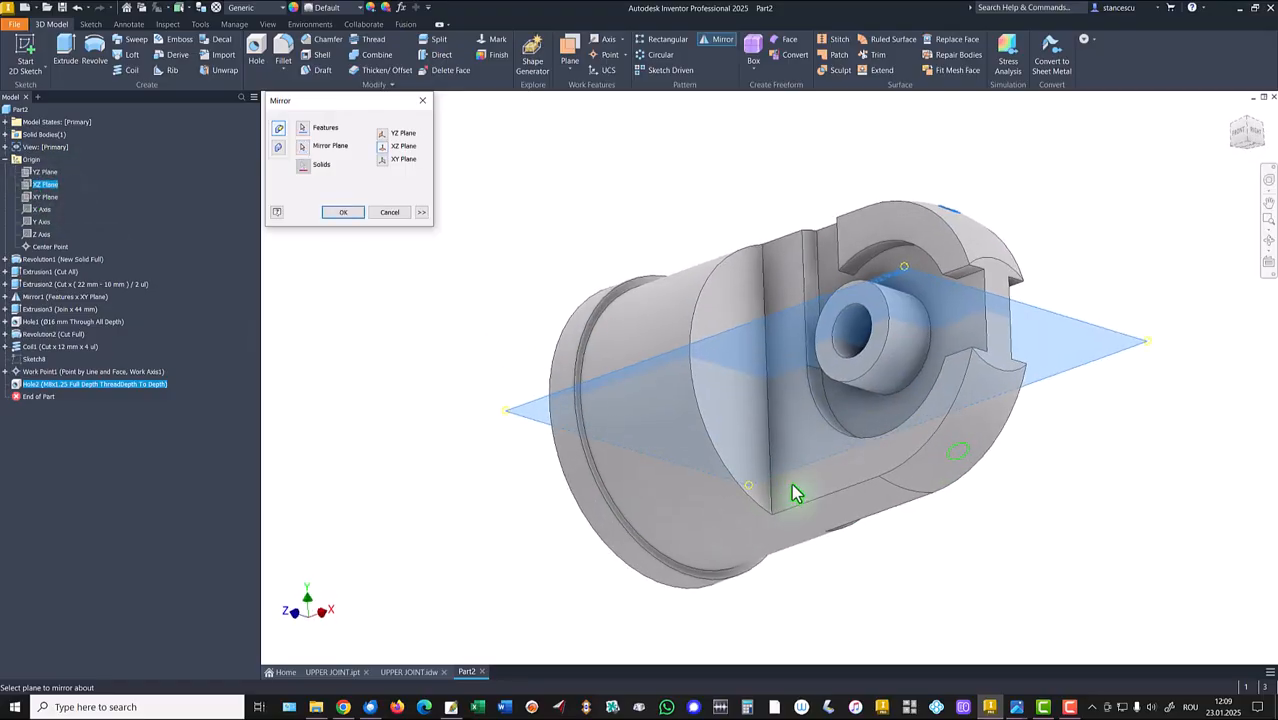
{"action": "left_click", "coordinate": [340, 212]}
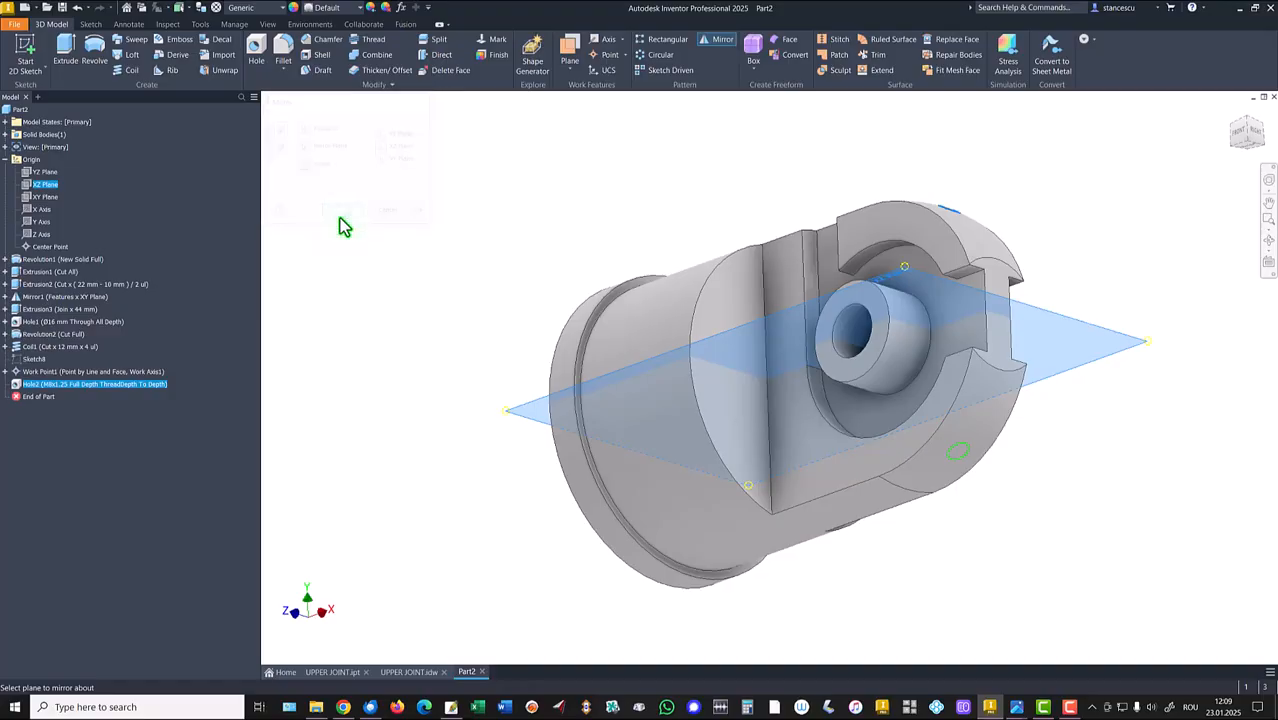
{"action": "key", "text": "F6"}
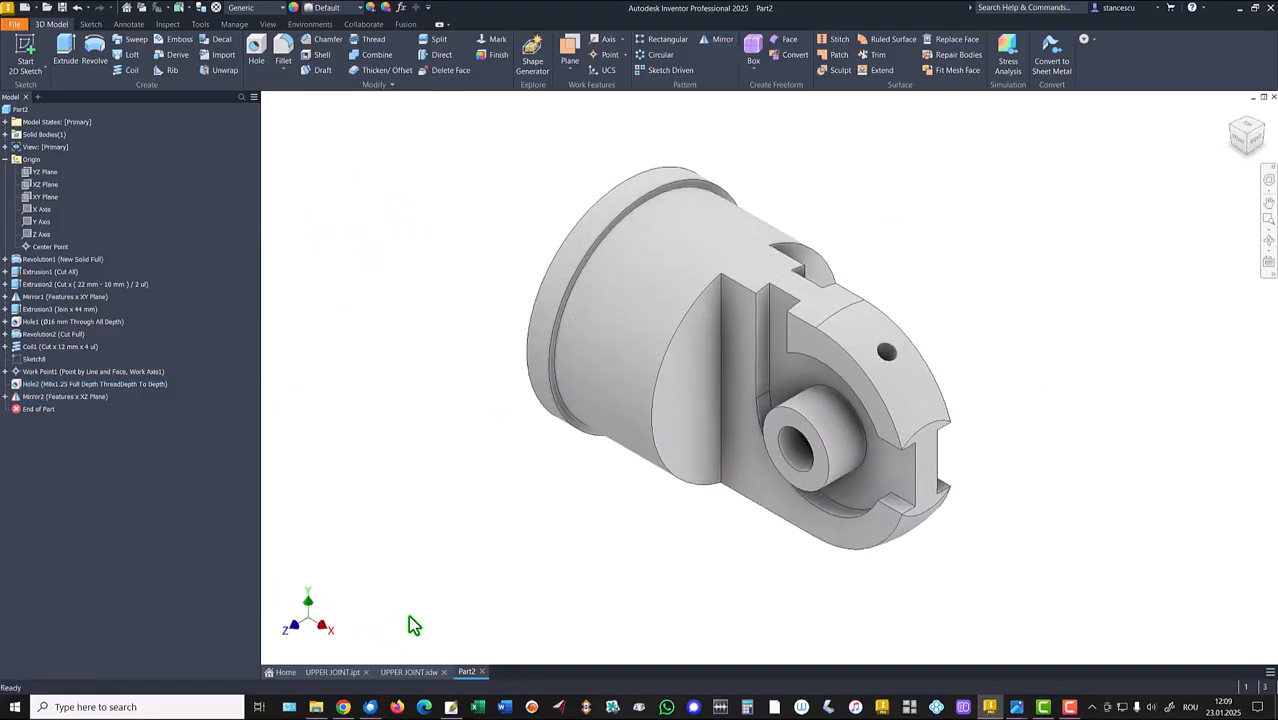
Create a work plane tangent to the outer cylindrical surface and parallel to the XY Plane.
{"action": "left_click", "coordinate": [407, 672]}
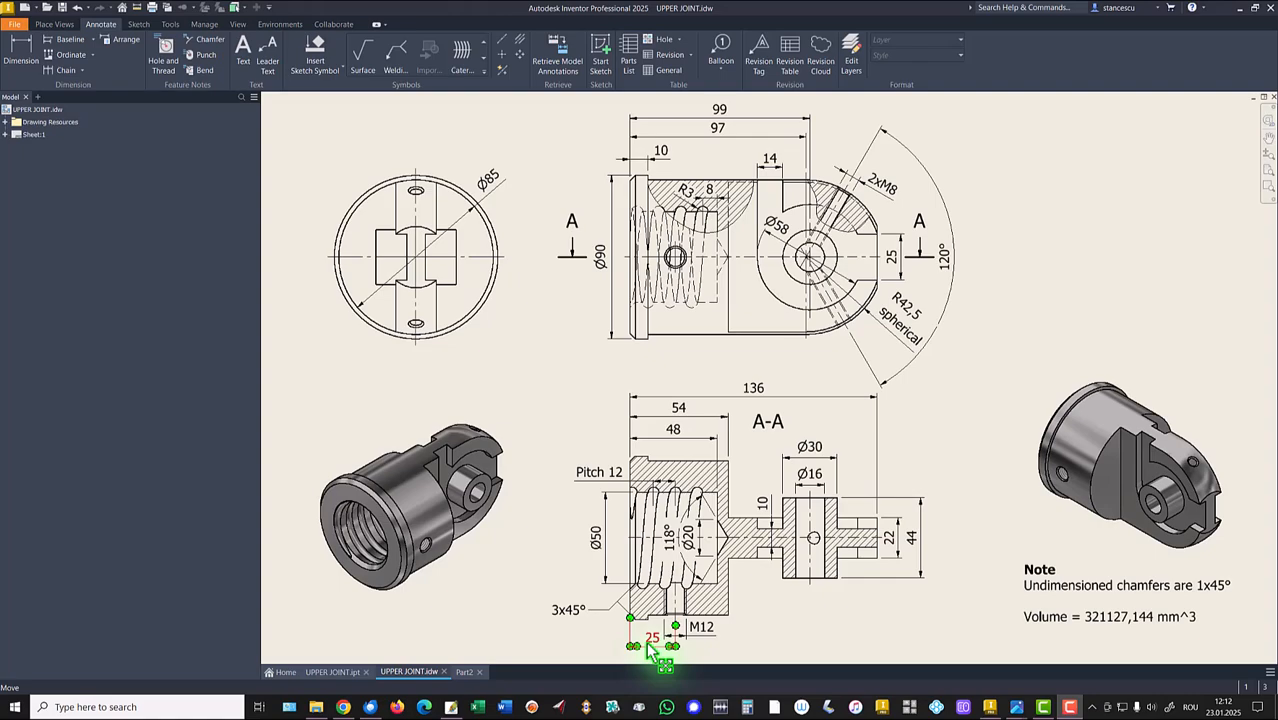
{"action": "left_click", "coordinate": [464, 673]}
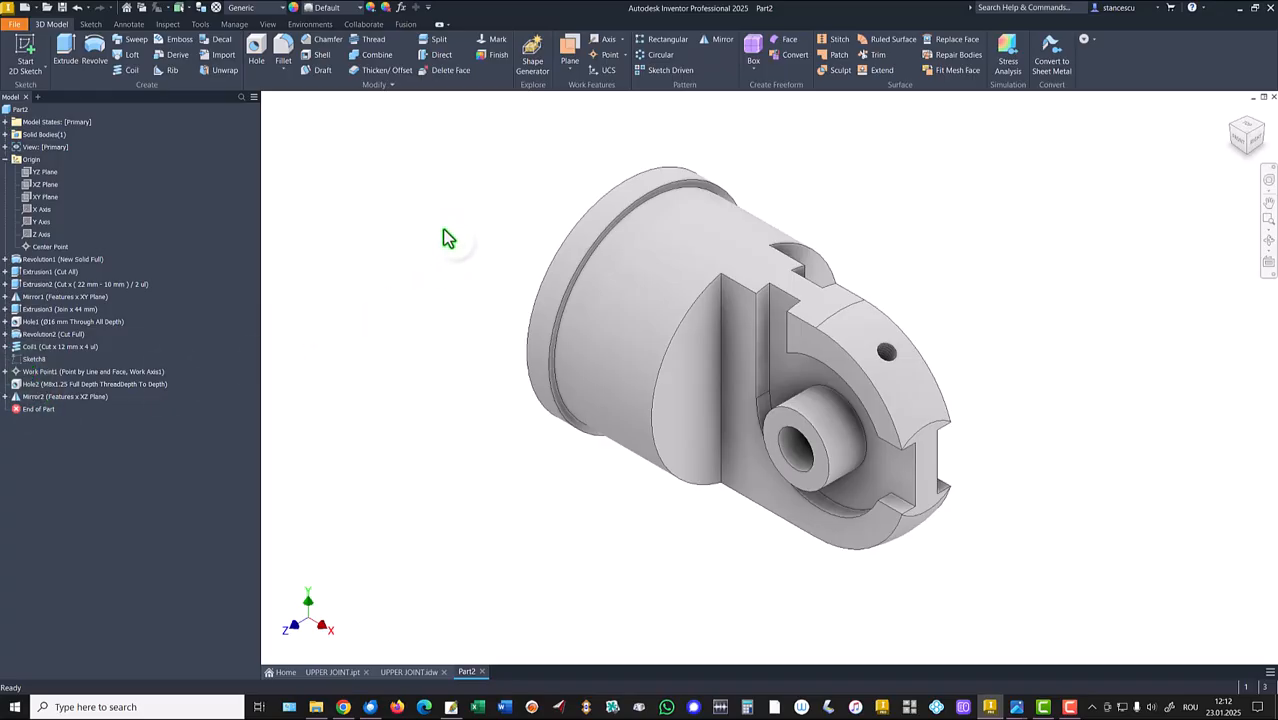
{"action": "left_click", "coordinate": [569, 46]}
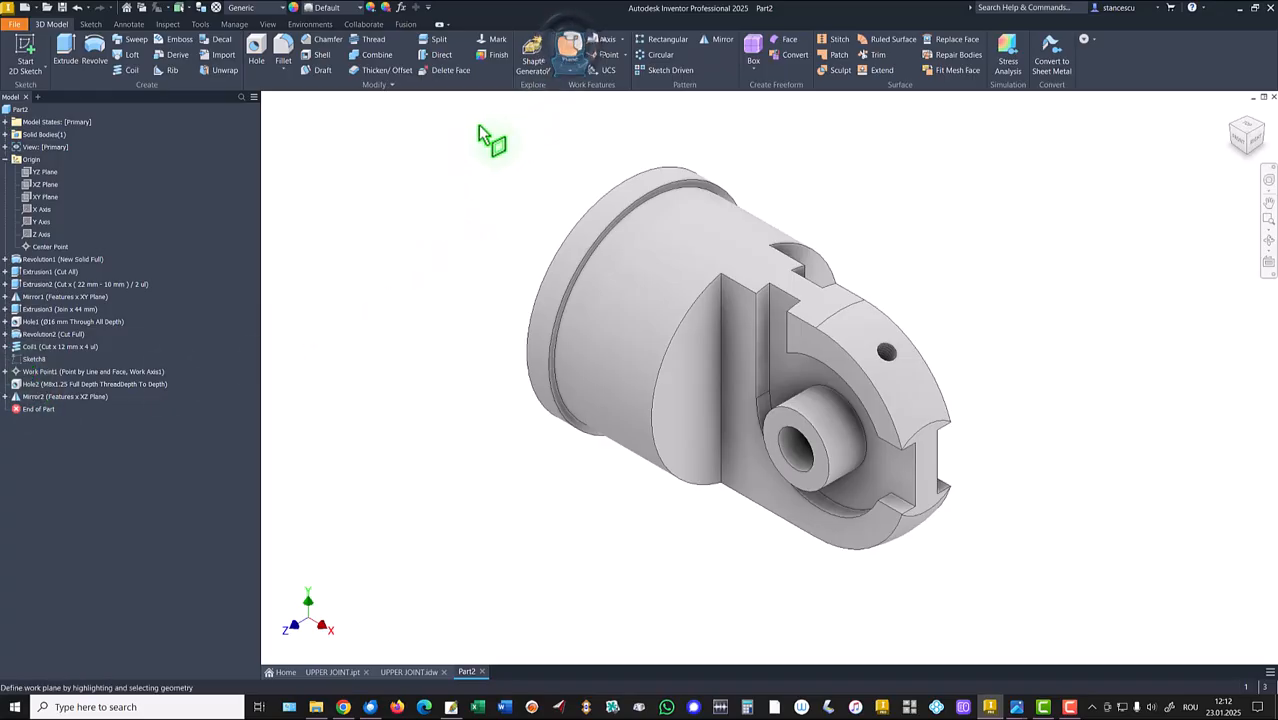
{"action": "left_click", "coordinate": [46, 199]}
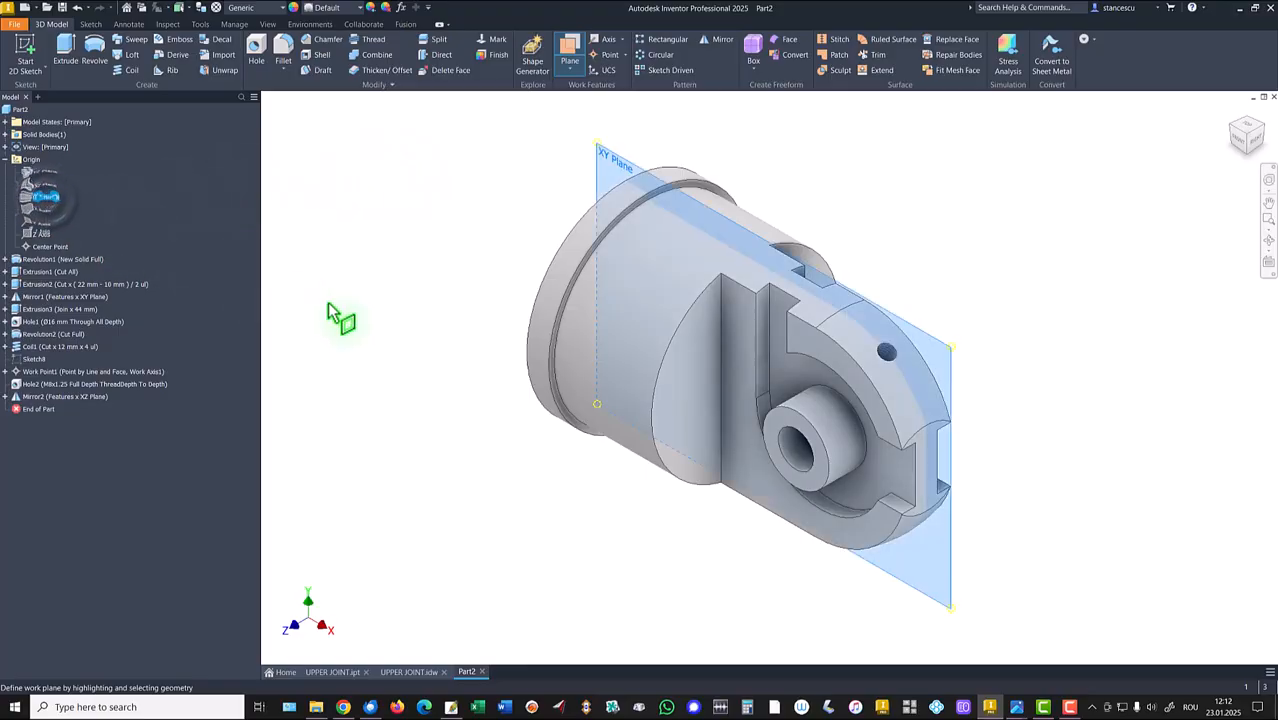
{"action": "left_click", "coordinate": [567, 366]}
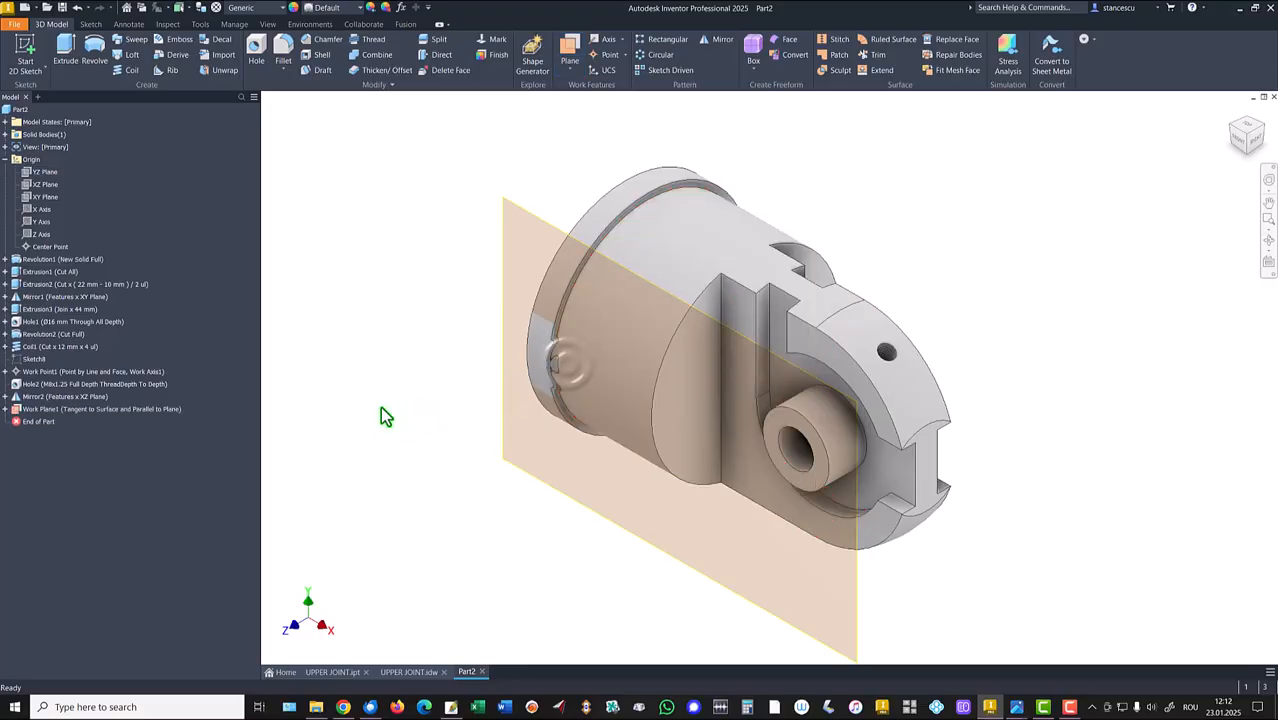
Start a sketch on the new work plane and place a point aligned horizontally with the part's axis.
{"action": "left_click", "coordinate": [544, 218]}
{"action": "key", "text": "s"}
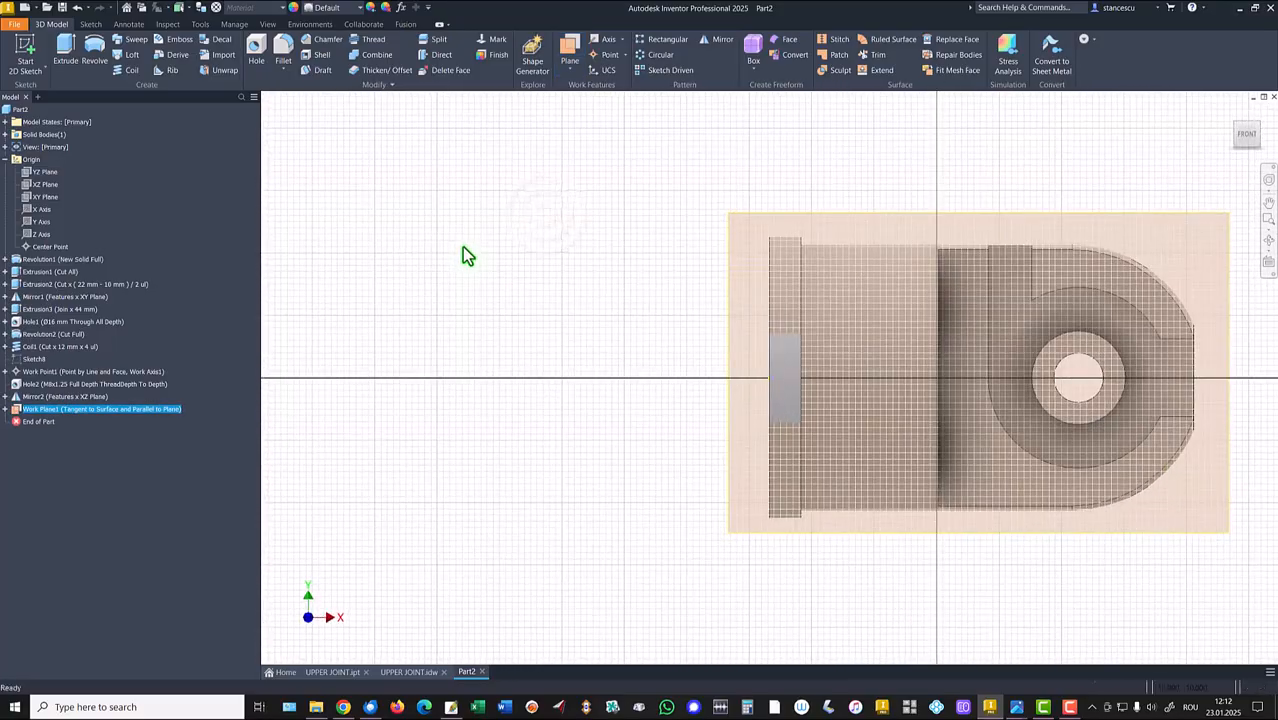
{"action": "left_click", "coordinate": [205, 70]}
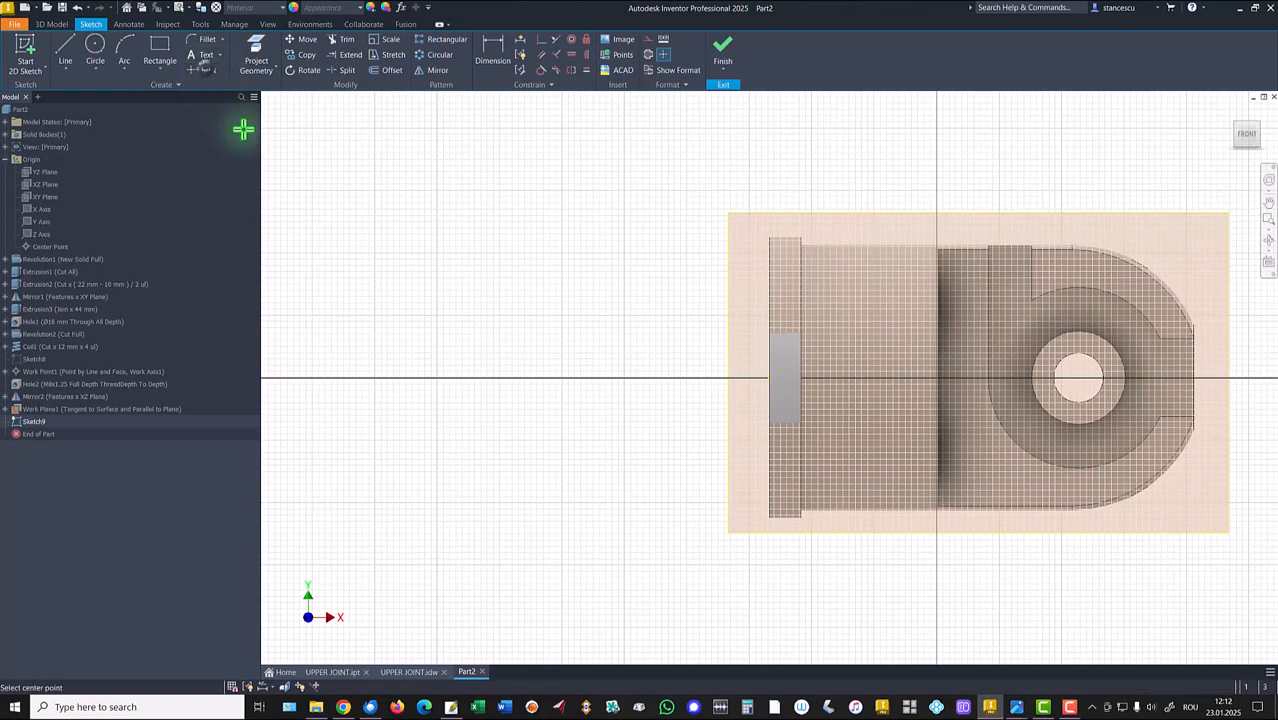
{"action": "left_click", "coordinate": [860, 355]}
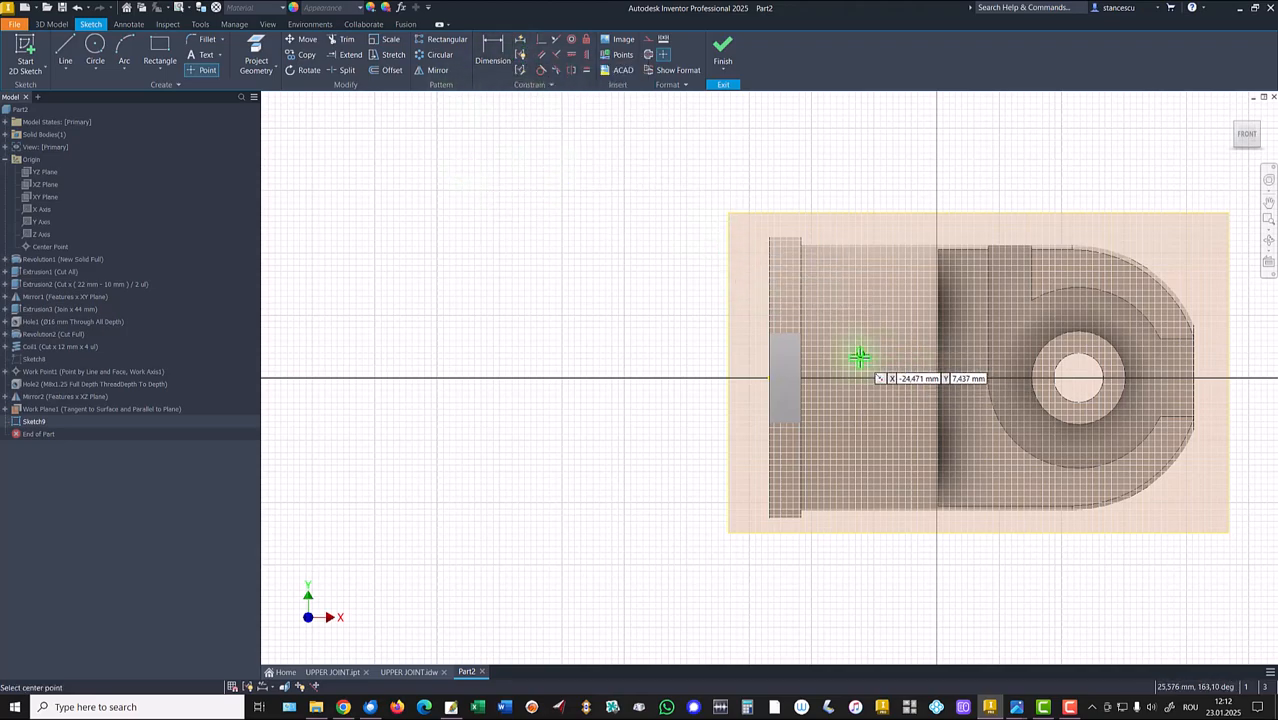
{"action": "left_click", "coordinate": [572, 57]}
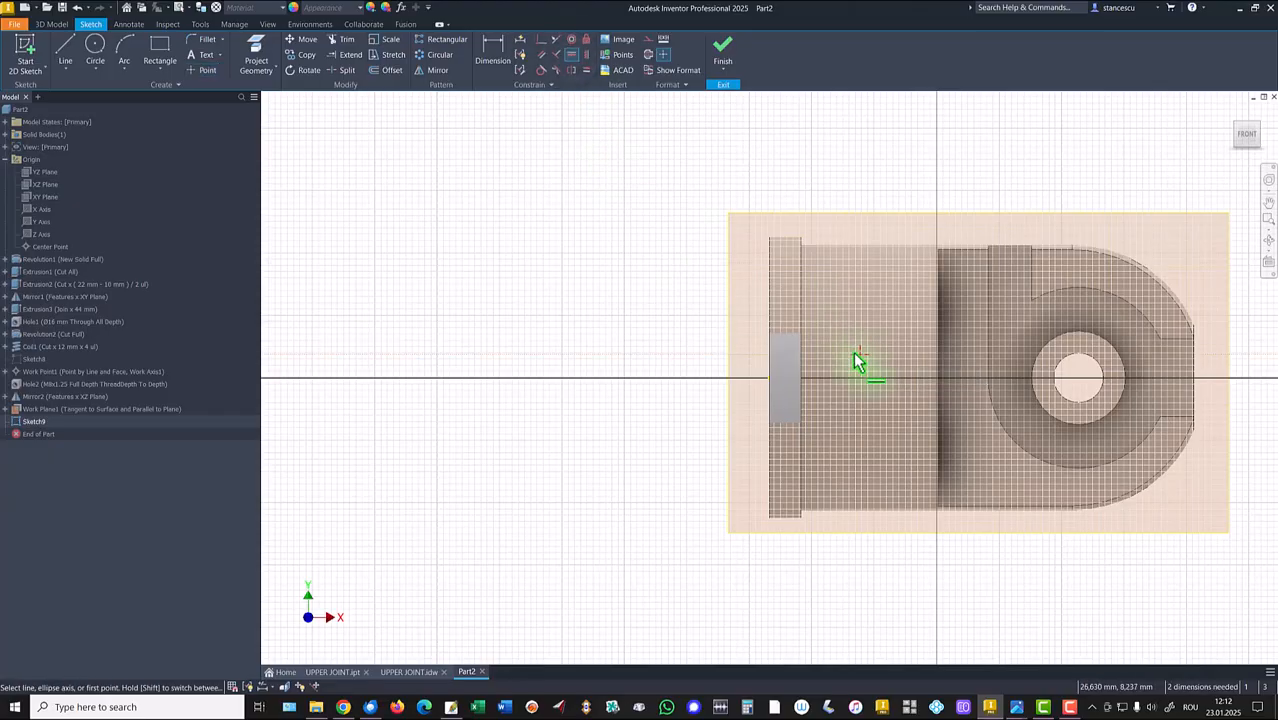
{"action": "left_click", "coordinate": [857, 354]}
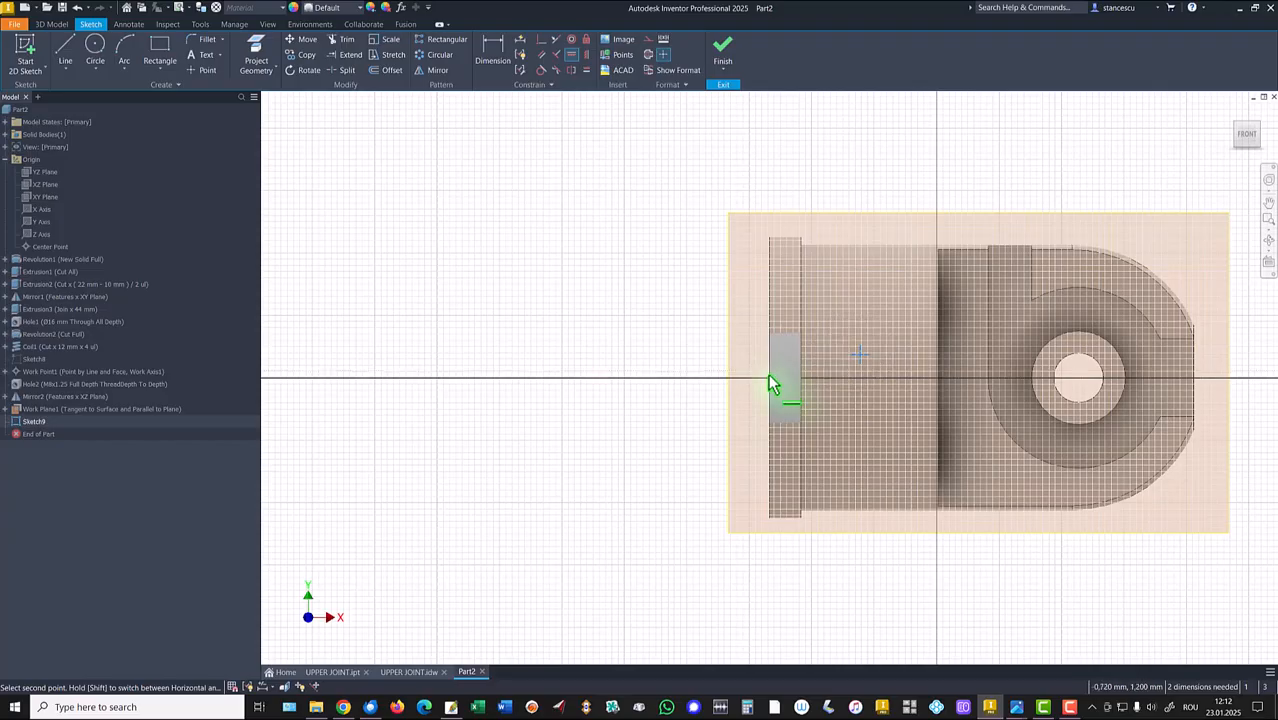
{"action": "left_click", "coordinate": [768, 378]}
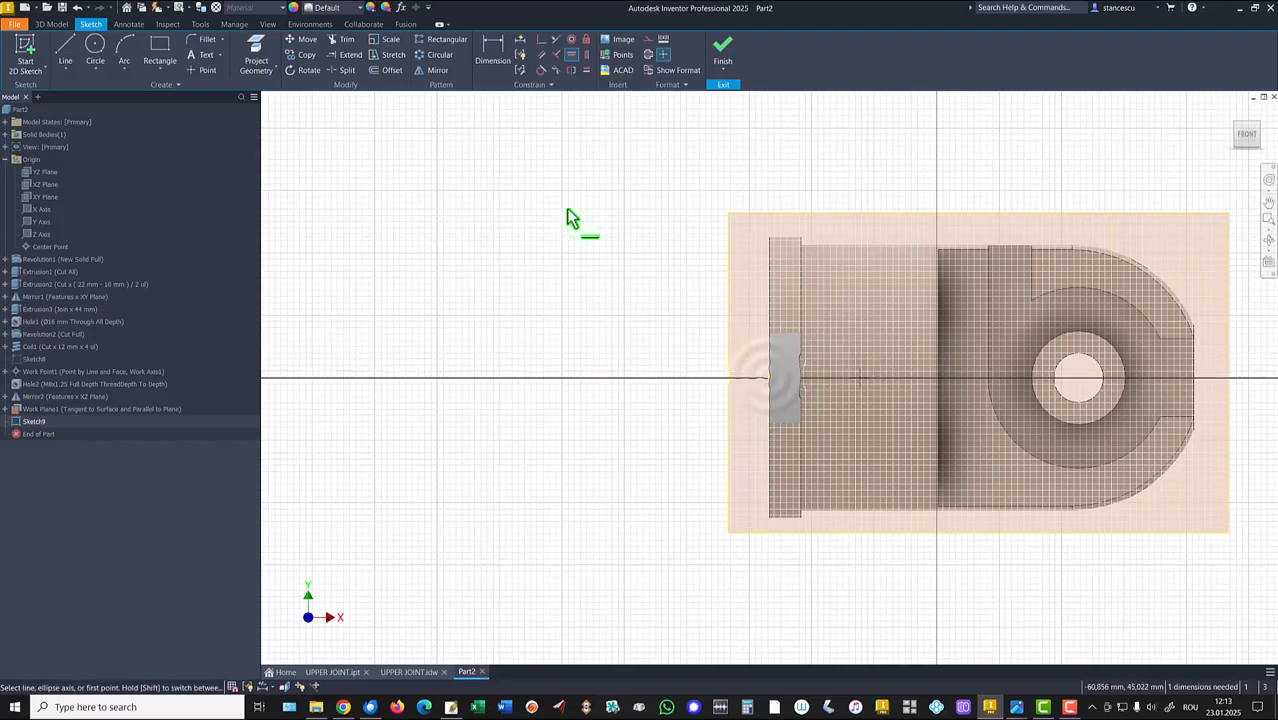
Dimension the point 25 mm from the rear end edge and finish the sketch.
{"action": "left_click", "coordinate": [491, 50]}
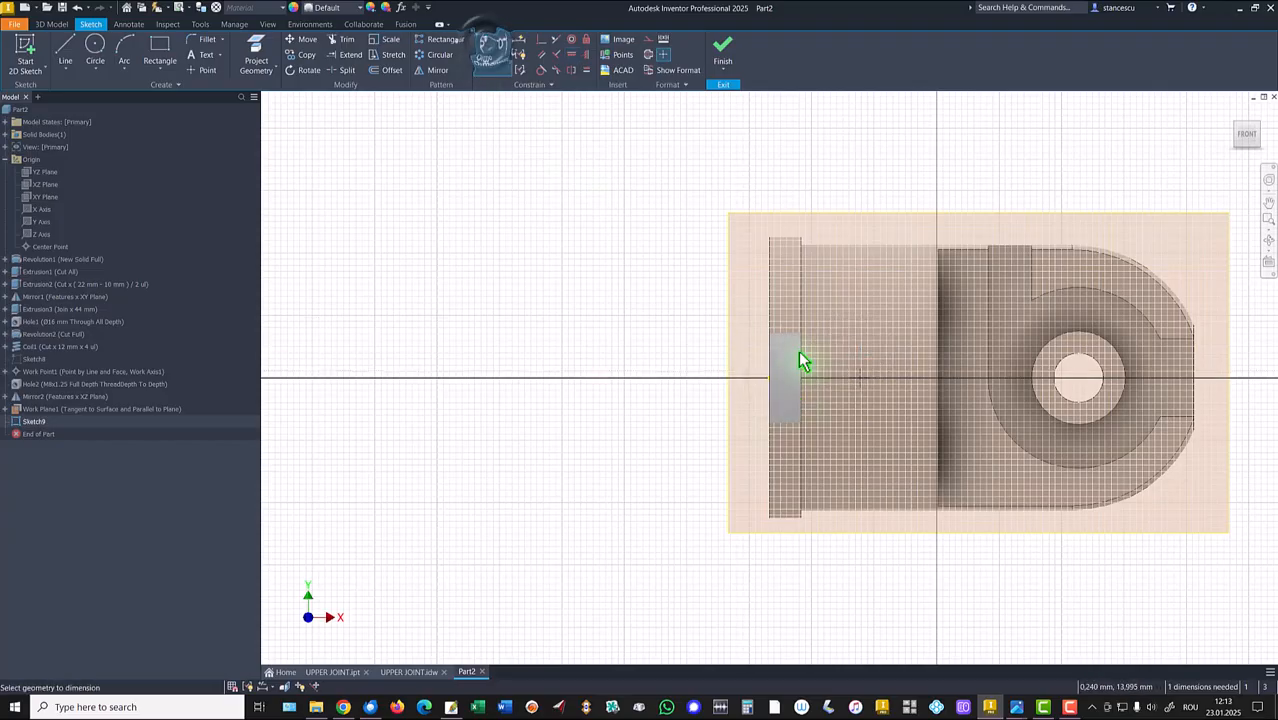
{"action": "left_click", "coordinate": [862, 375]}
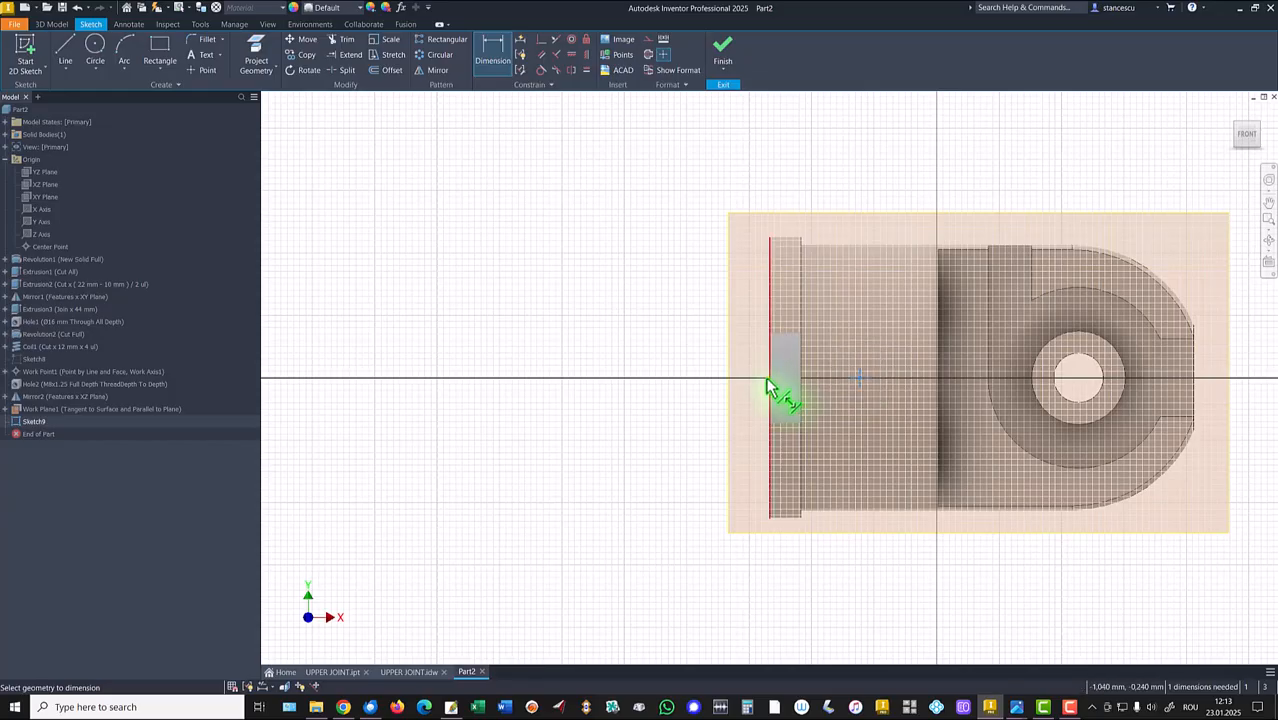
{"action": "left_click", "coordinate": [767, 382]}
{"action": "left_click", "coordinate": [836, 157]}
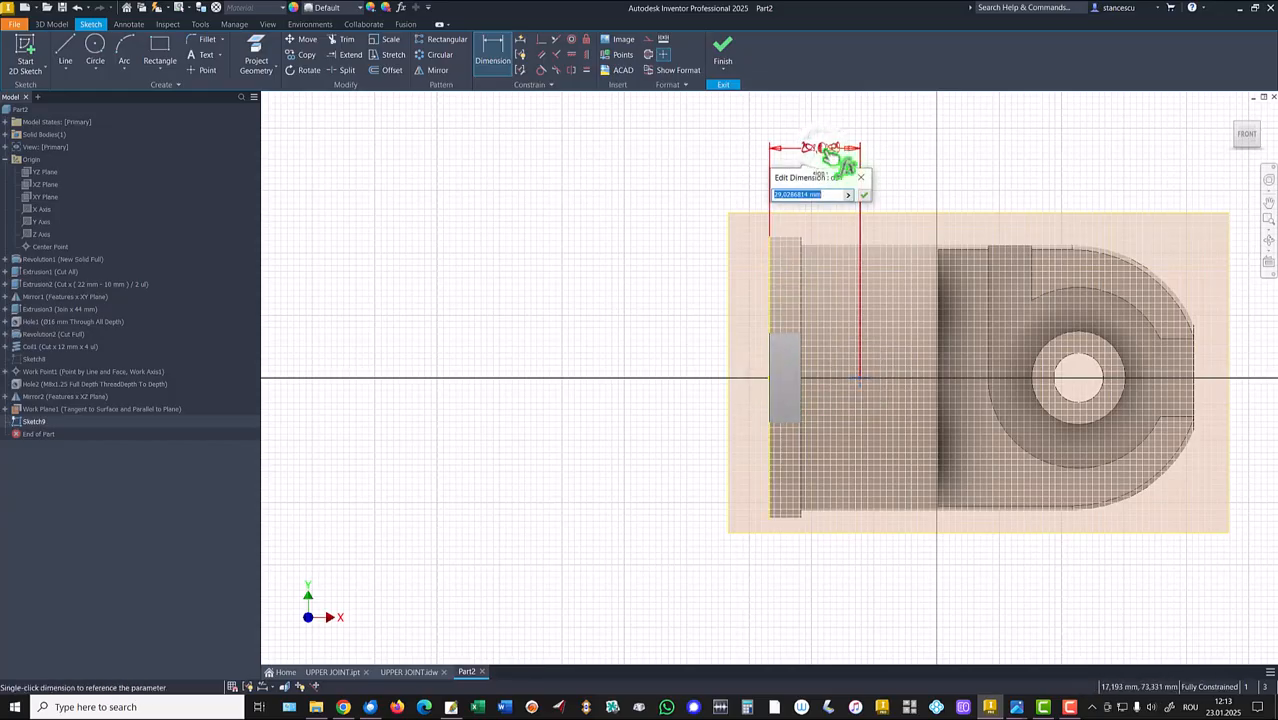
{"action": "type", "text": "25"}
{"action": "key", "text": "Return"}
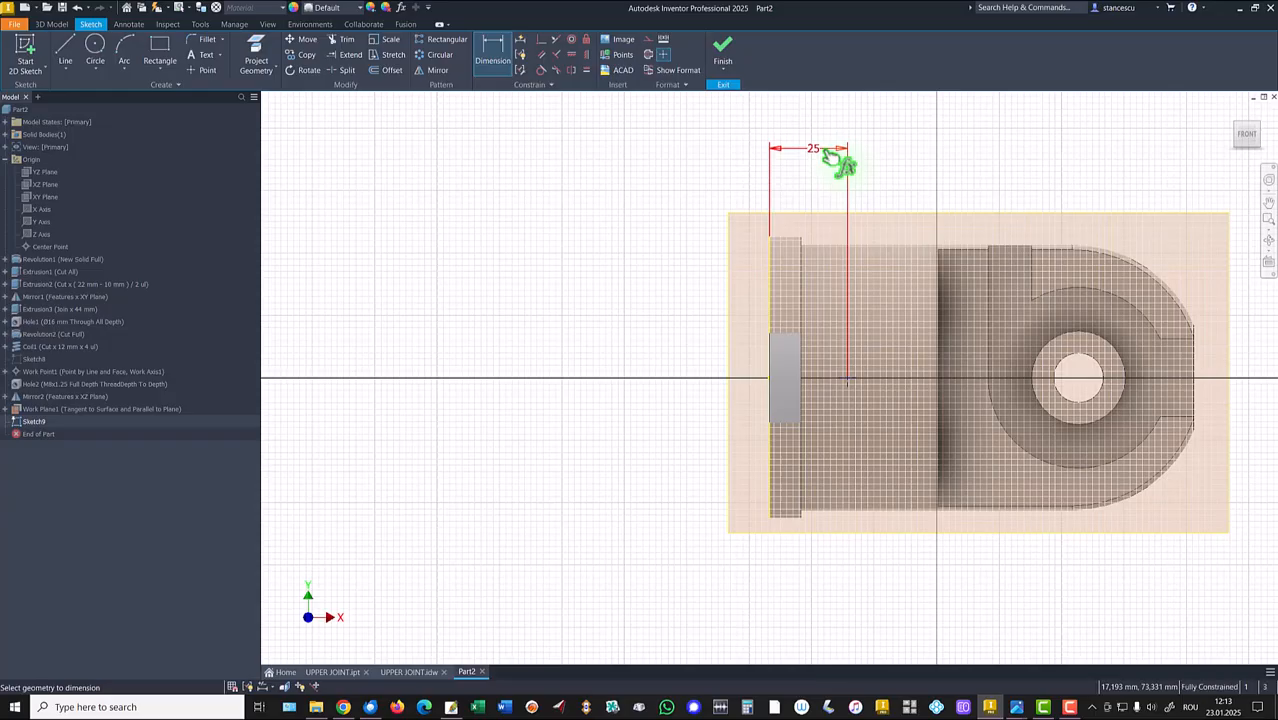
{"action": "left_click", "coordinate": [724, 48]}
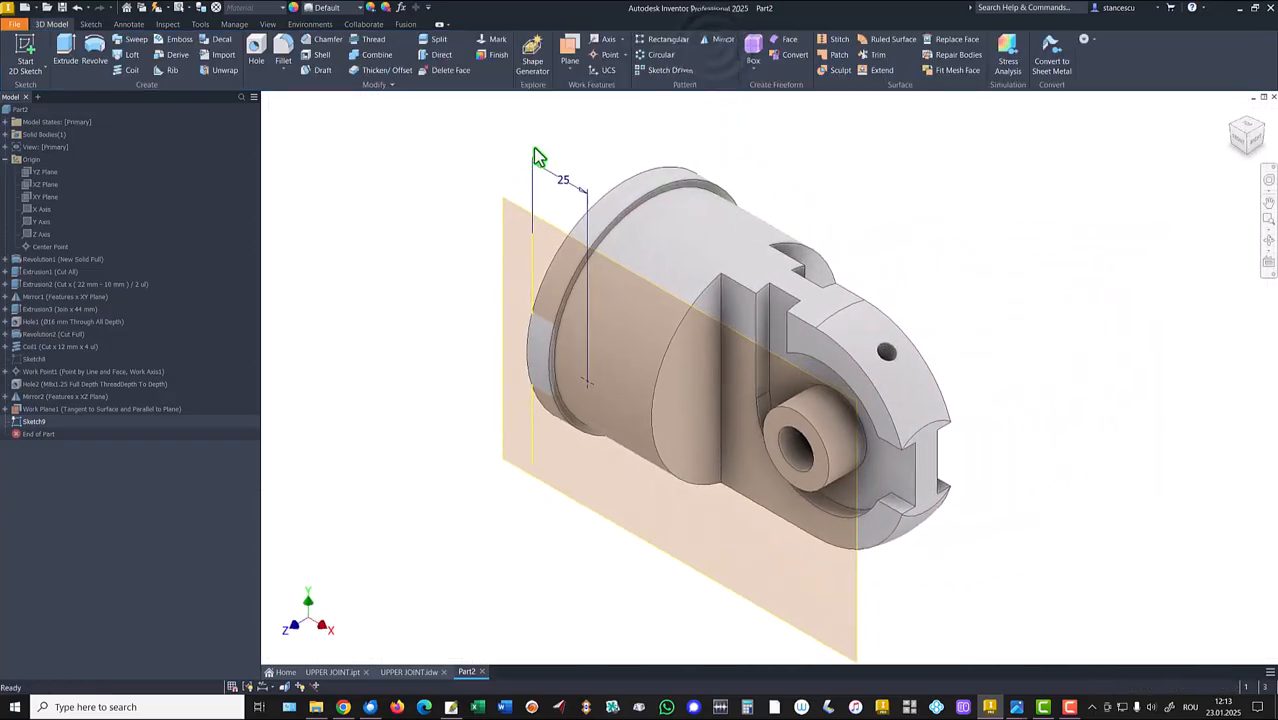
Hide the tangent work plane.
{"action": "left_click", "coordinate": [567, 498]}
{"action": "right_click", "coordinate": [568, 500]}
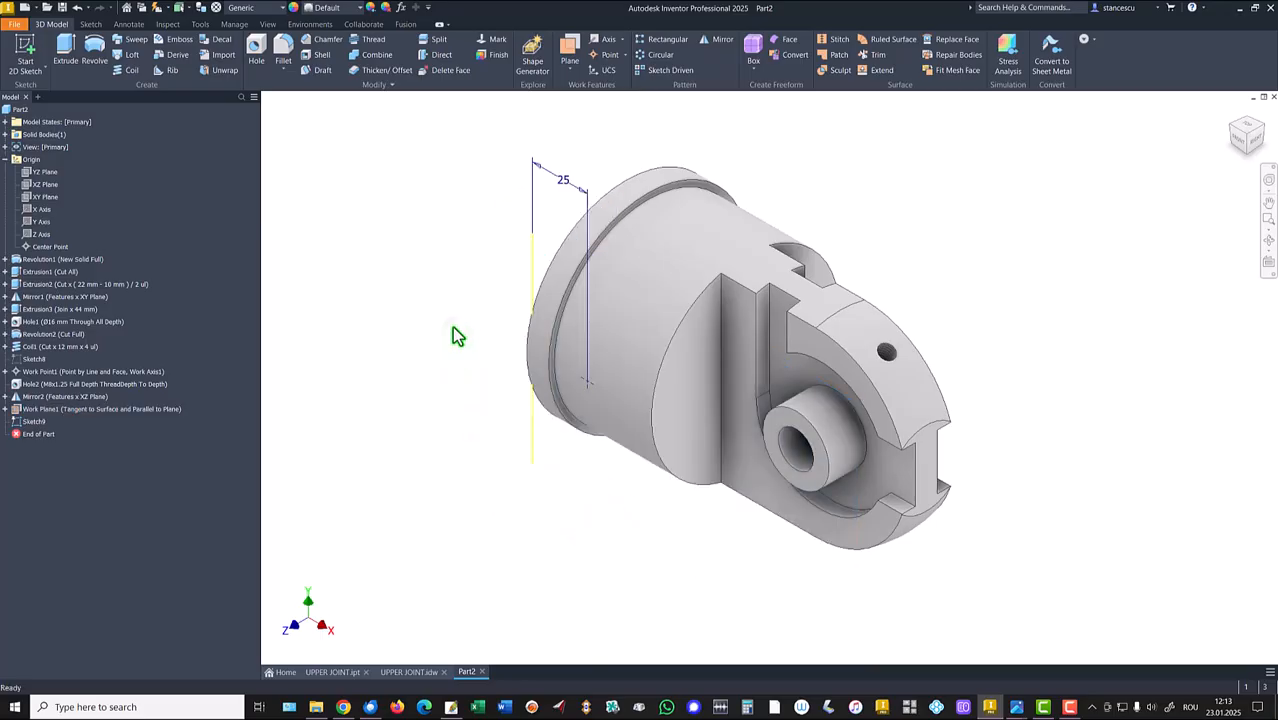
Place a tapped ISO Metric profile M12x1.75 hole at the sketch point, terminating at the inner bore surface.
{"action": "left_click", "coordinate": [258, 50]}
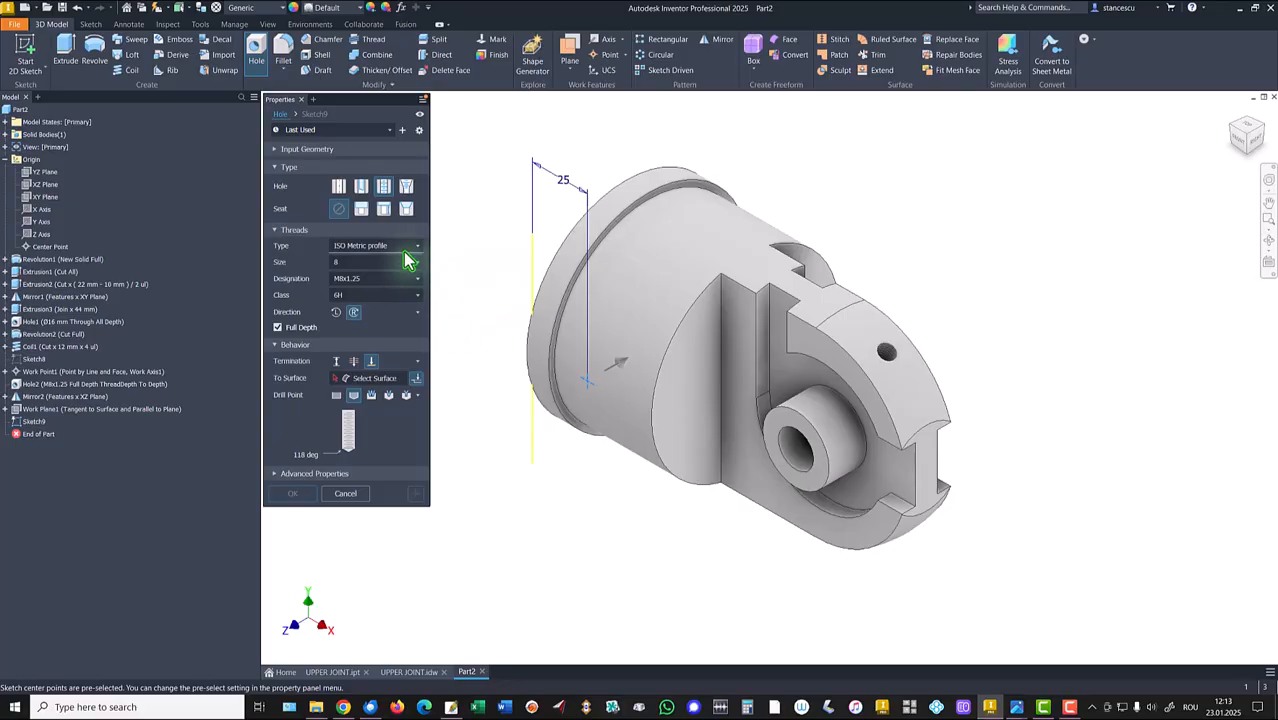
{"action": "left_click", "coordinate": [370, 262]}
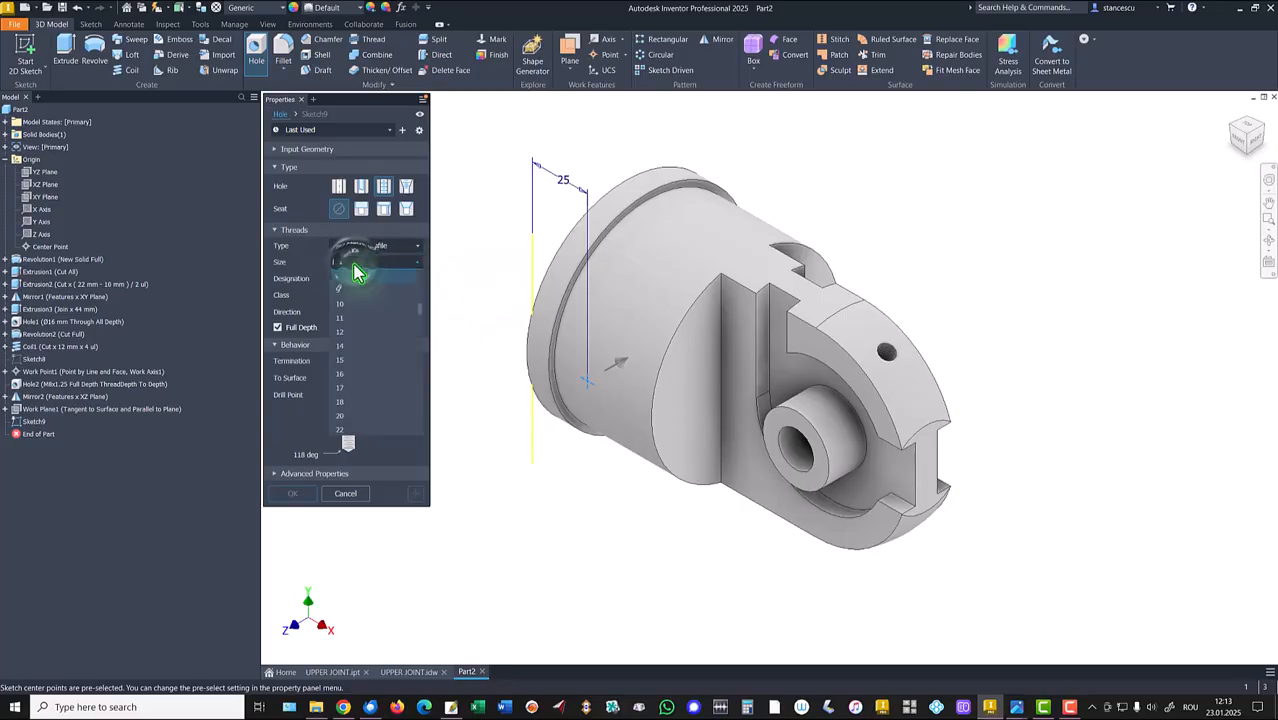
{"action": "left_click", "coordinate": [360, 338]}
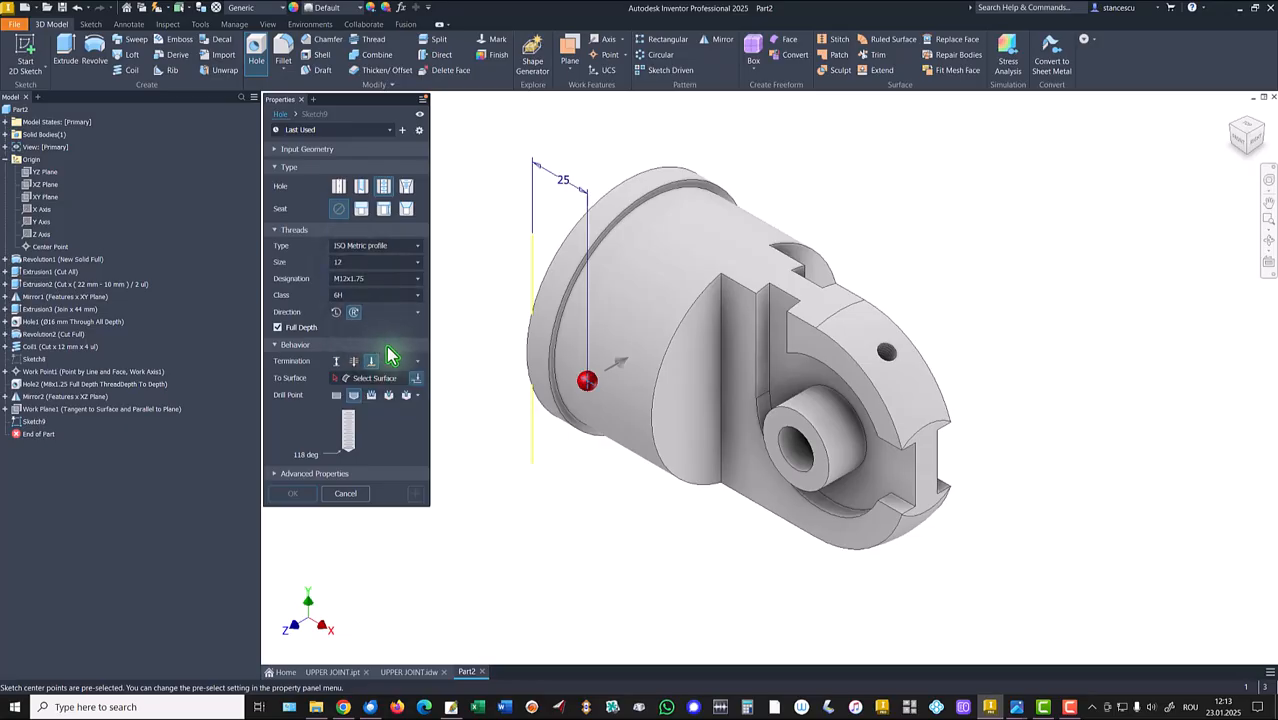
{"action": "left_click", "coordinate": [379, 379]}
{"action": "middle_click_drag", "start_coordinate": [456, 371], "coordinate": [610, 408], "text": "shift"}
{"action": "left_click", "coordinate": [610, 408]}
{"action": "middle_click_drag", "start_coordinate": [485, 395], "coordinate": [460, 367], "text": "shift"}
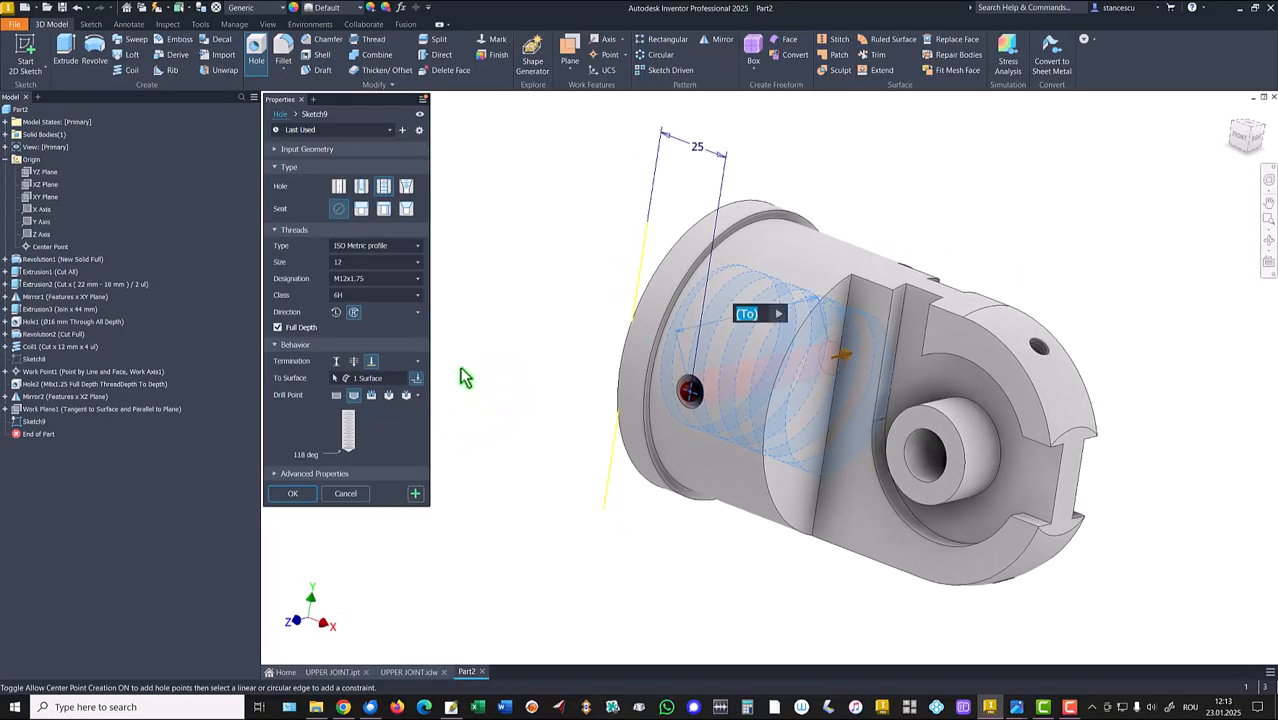
{"action": "left_click", "coordinate": [293, 493]}
{"action": "key", "text": "F6"}
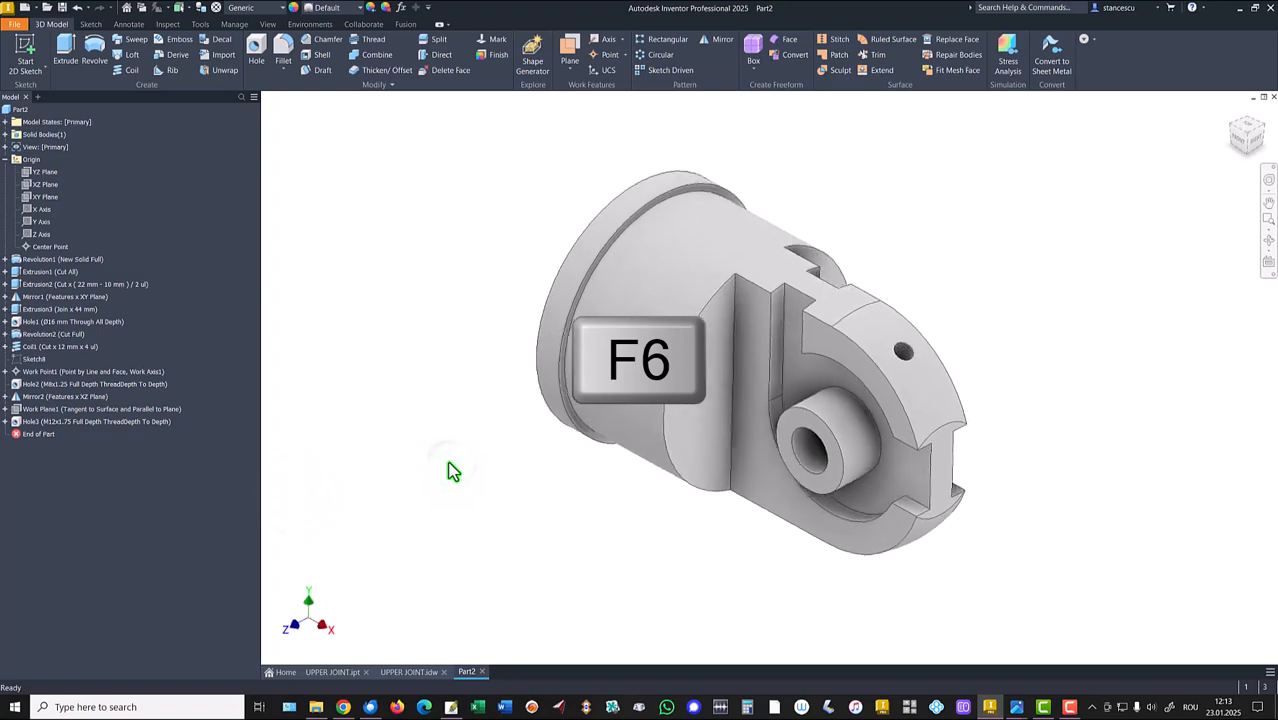
Check the drawing's chamfer note, then chamfer the threaded bore's entry edge 3 mm.
{"action": "left_click", "coordinate": [410, 672]}
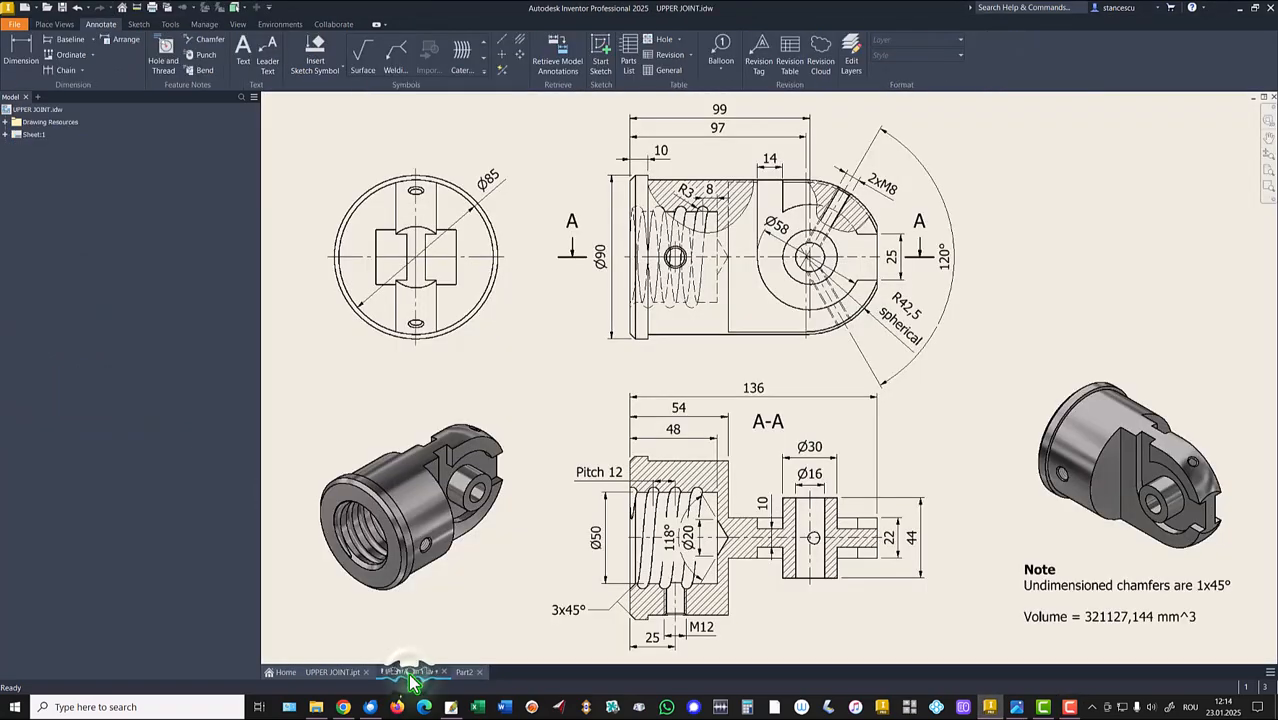
{"action": "left_click", "coordinate": [1178, 588]}
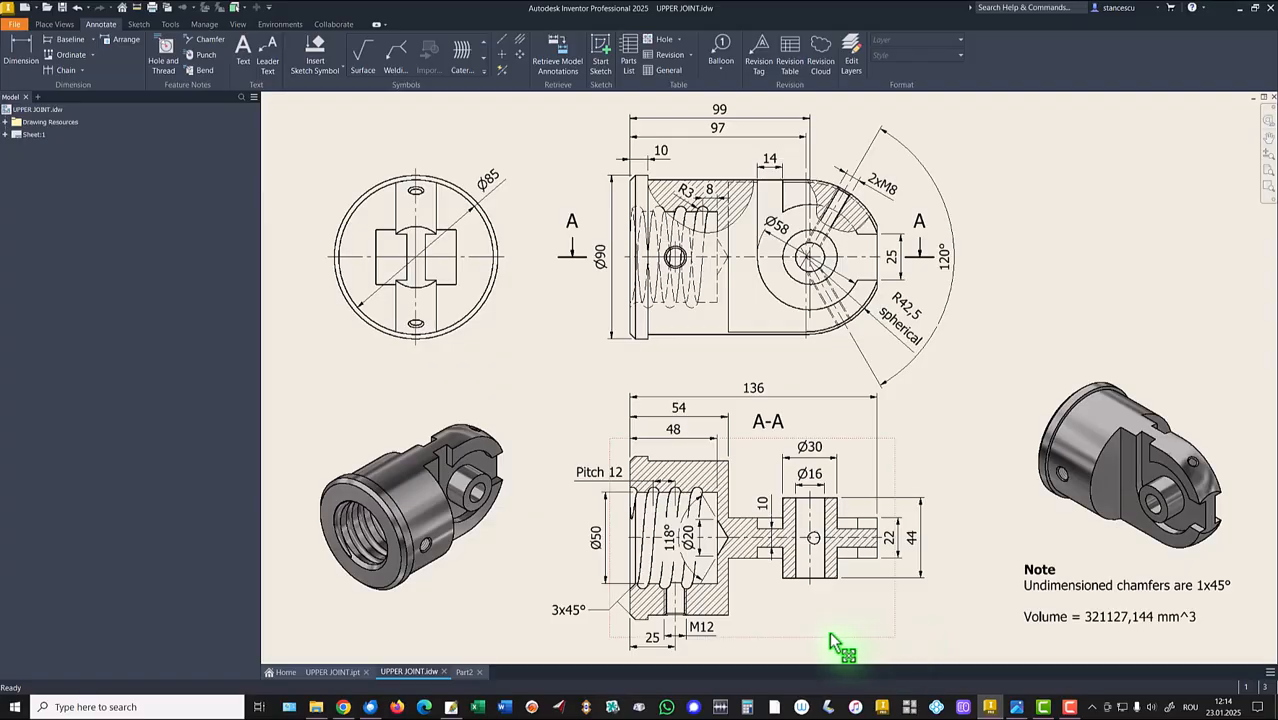
{"action": "left_click", "coordinate": [1043, 587]}
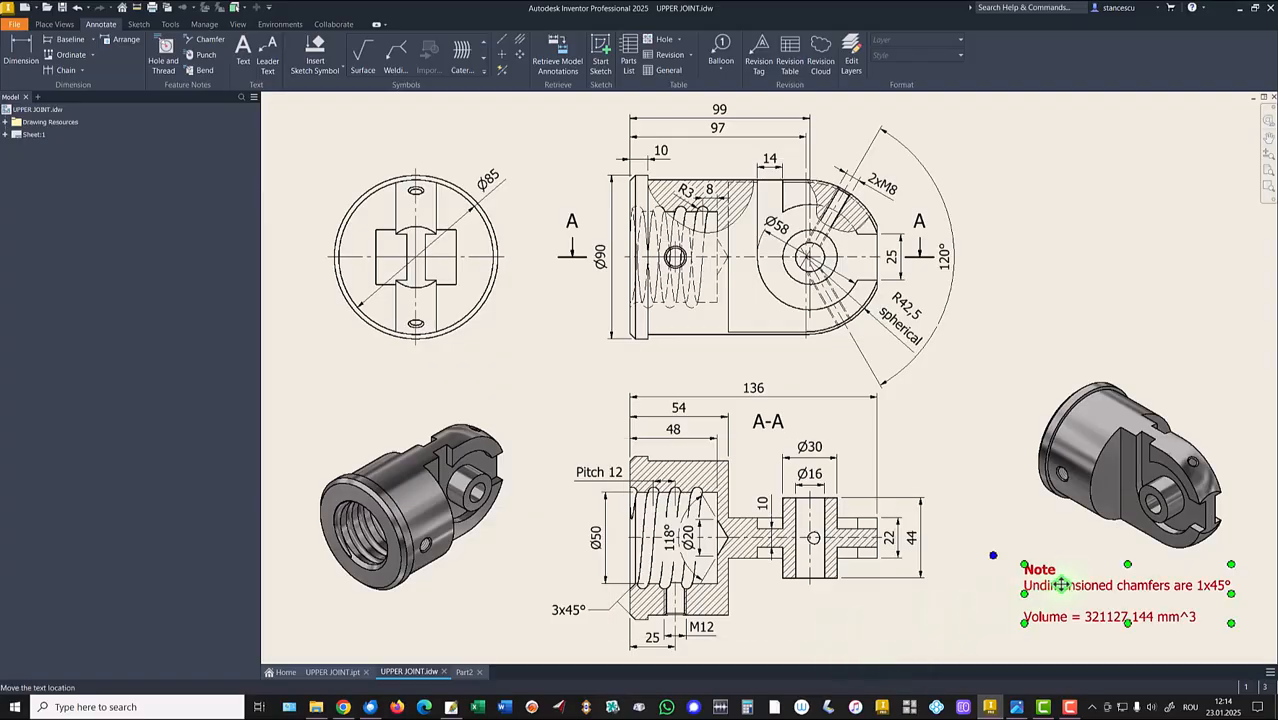
{"action": "left_click", "coordinate": [564, 614]}
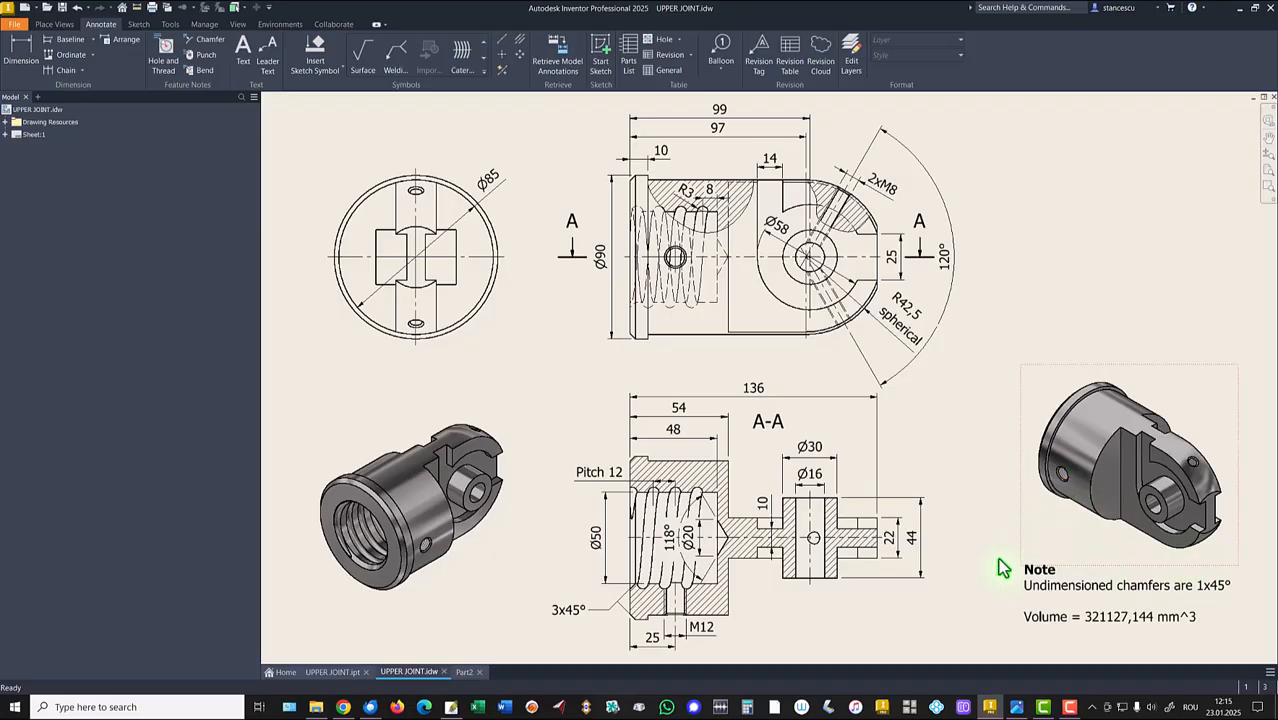
{"action": "left_click", "coordinate": [462, 672]}
{"action": "middle_click_drag", "start_coordinate": [265, 300], "coordinate": [776, 348], "text": "shift"}
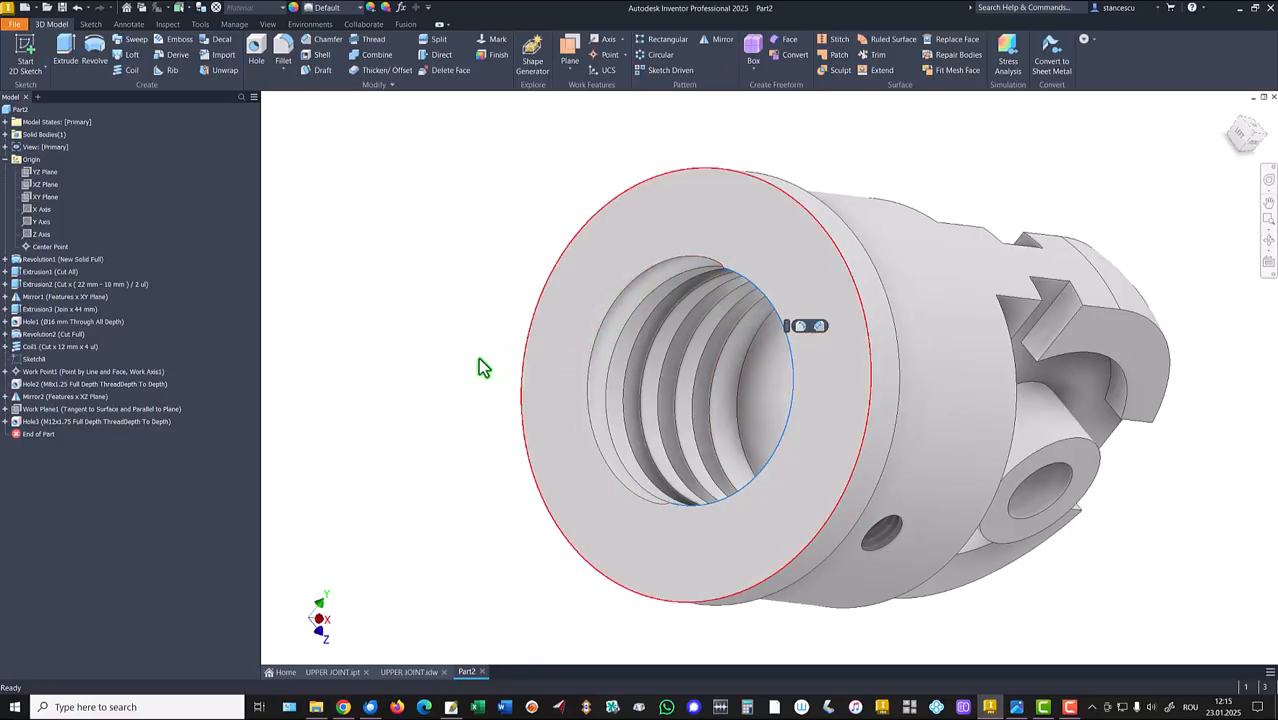
{"action": "left_click", "coordinate": [818, 330]}
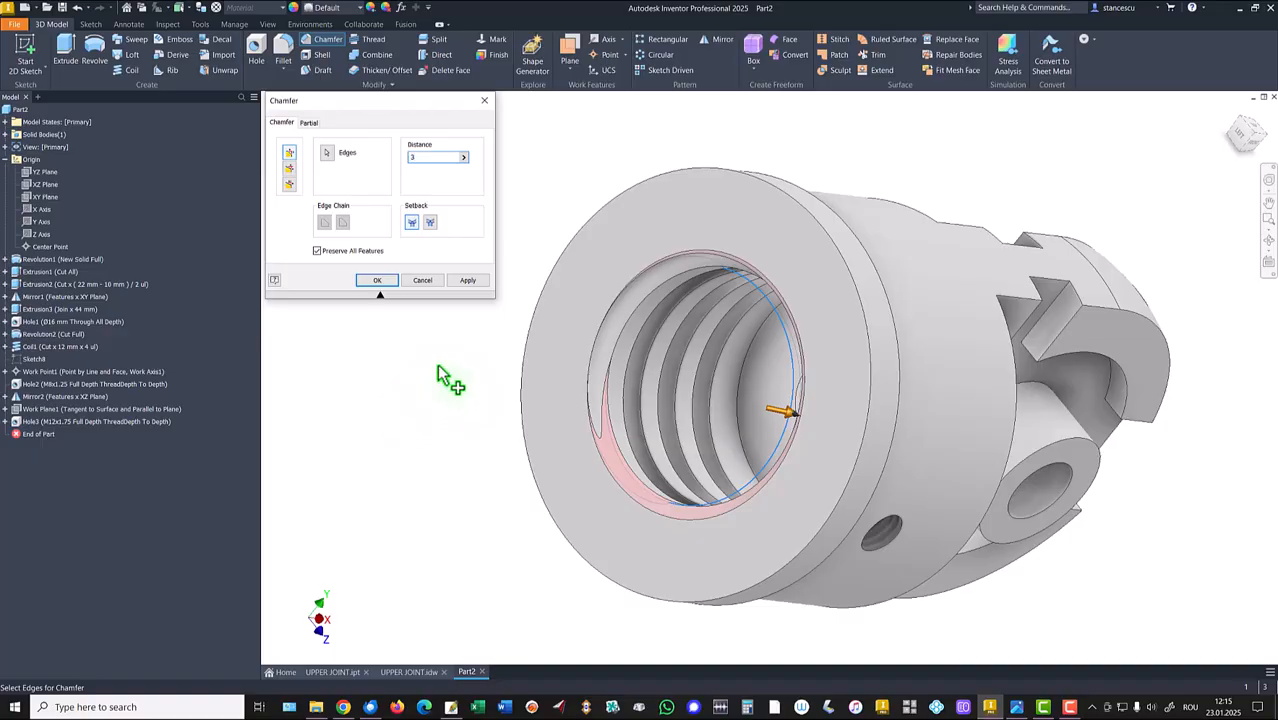
{"action": "left_click", "coordinate": [641, 603]}
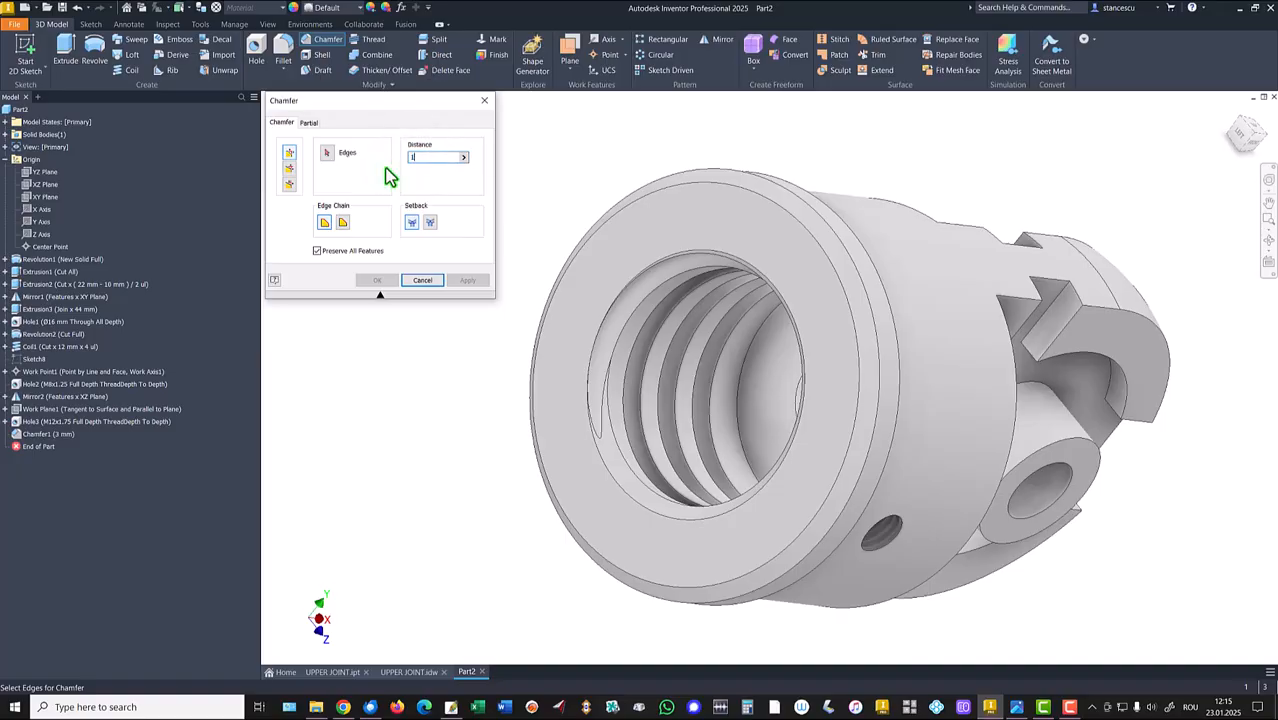
Chamfer the M12 hole's outer edge 1 mm.
{"action": "left_click", "coordinate": [897, 527]}
{"action": "middle_click_drag", "start_coordinate": [899, 531], "coordinate": [1033, 487], "text": "shift"}
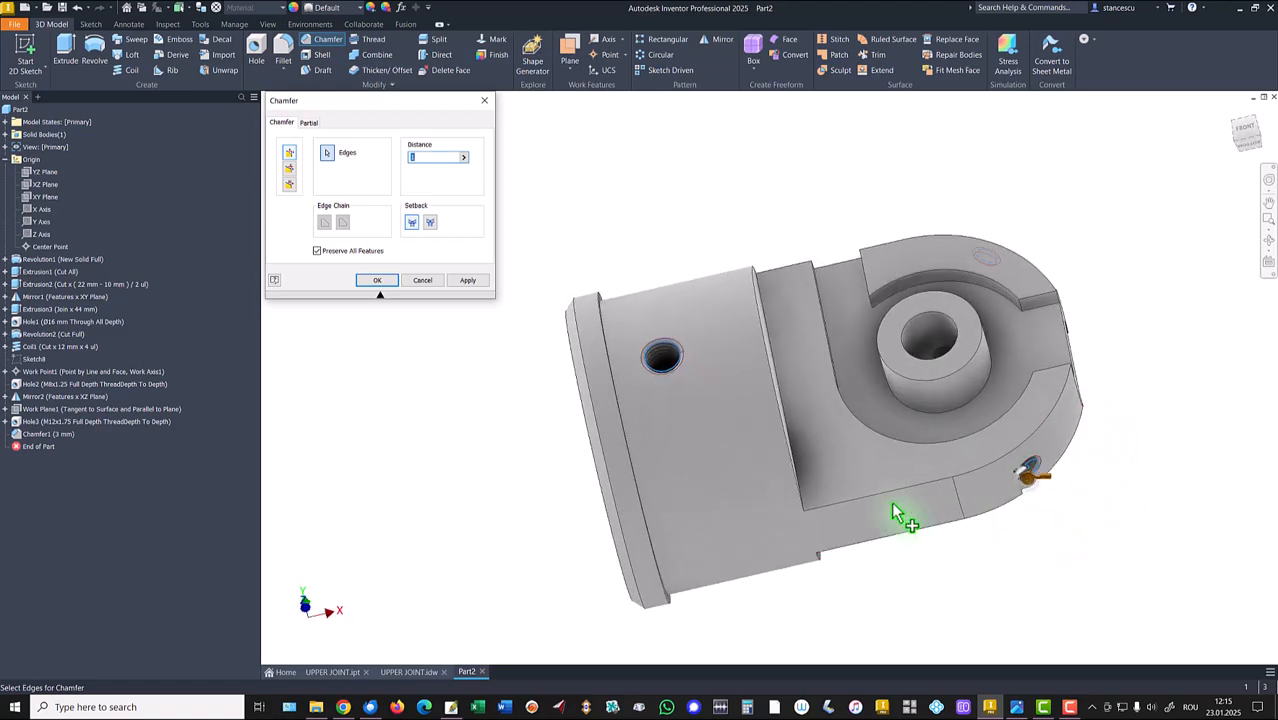
{"action": "left_click", "coordinate": [386, 282]}
{"action": "key", "text": "F6"}
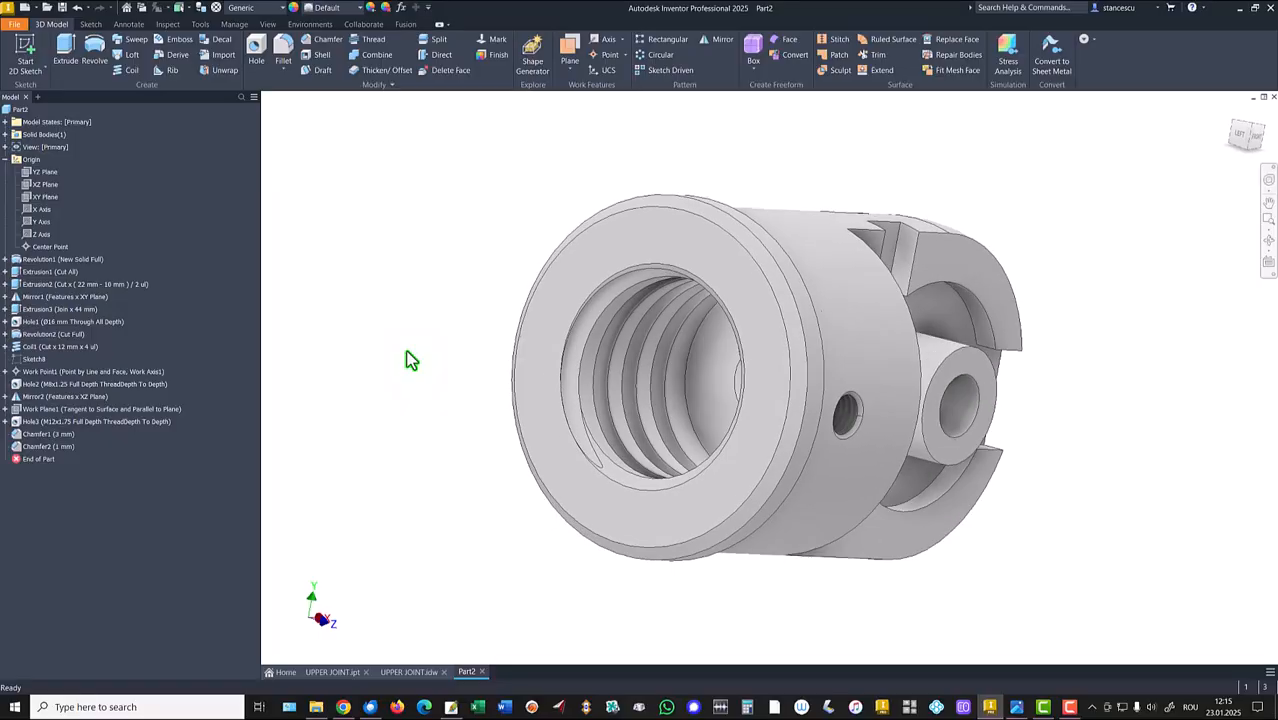
Return to the home view and collapse the Origin folder in the model browser.
{"action": "key", "text": "F6"}
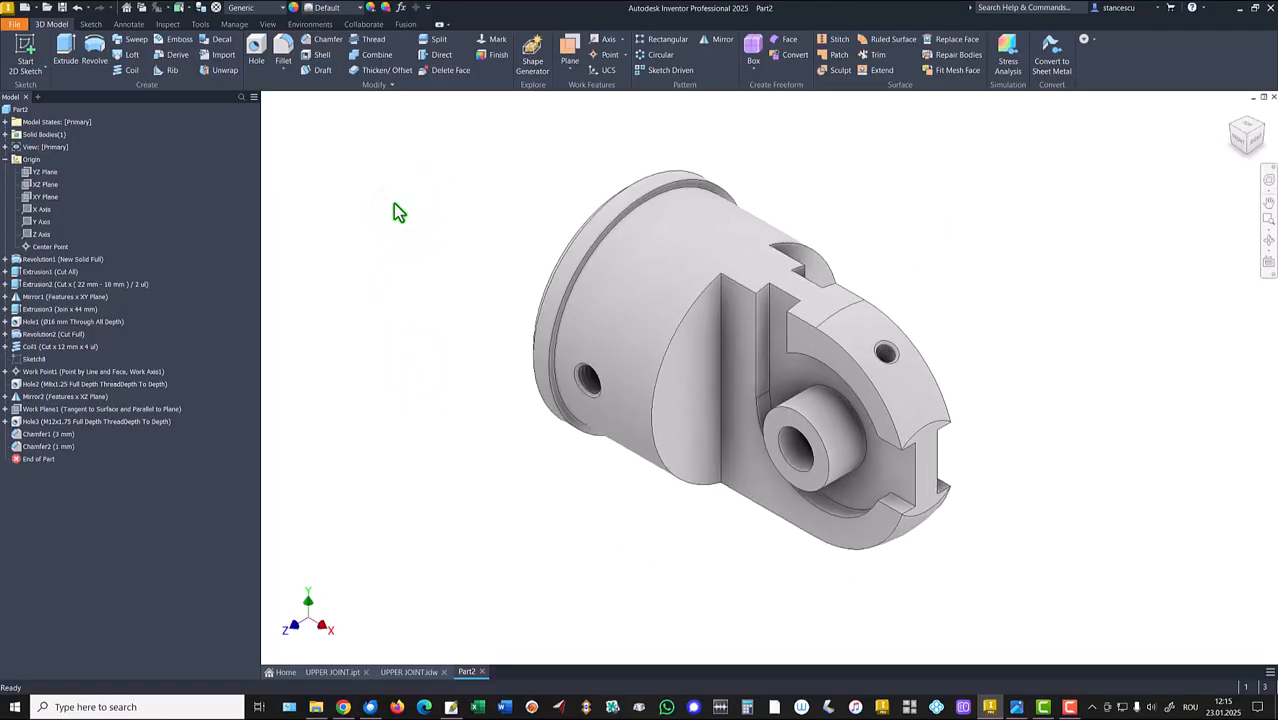
{"action": "right_click", "coordinate": [15, 110]}
{"action": "left_click", "coordinate": [308, 225]}
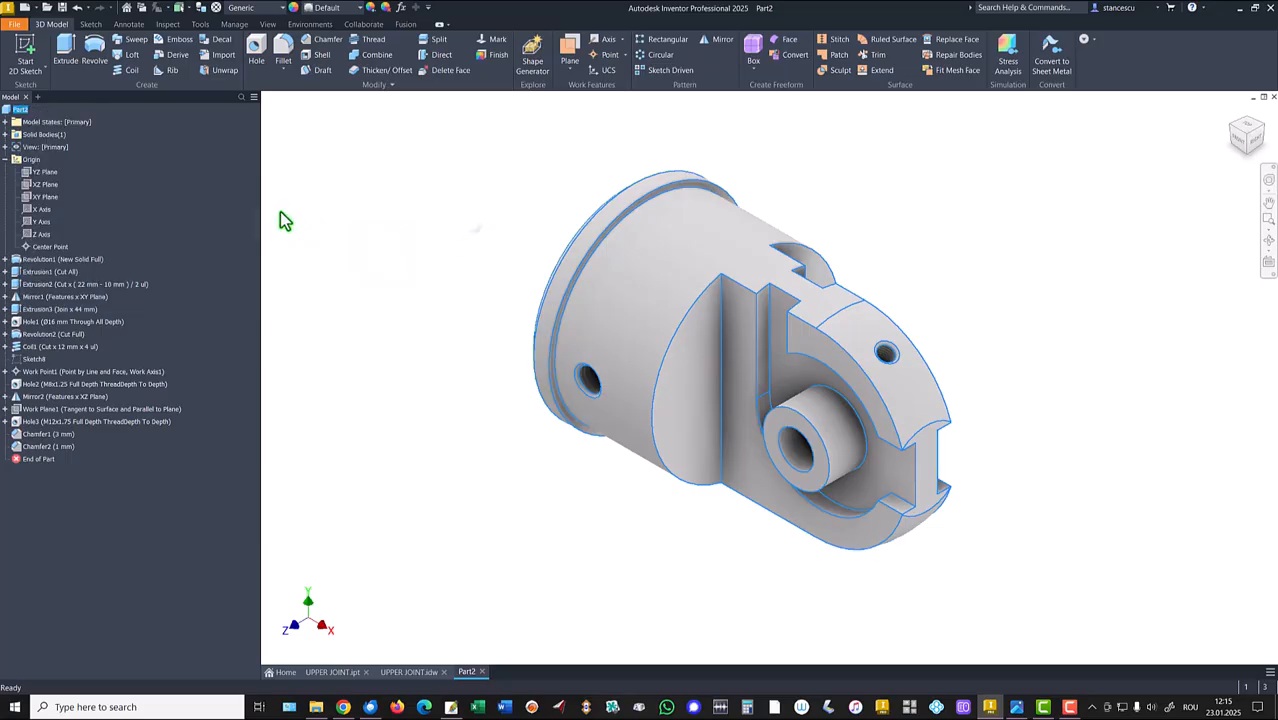
{"action": "left_click", "coordinate": [5, 159]}
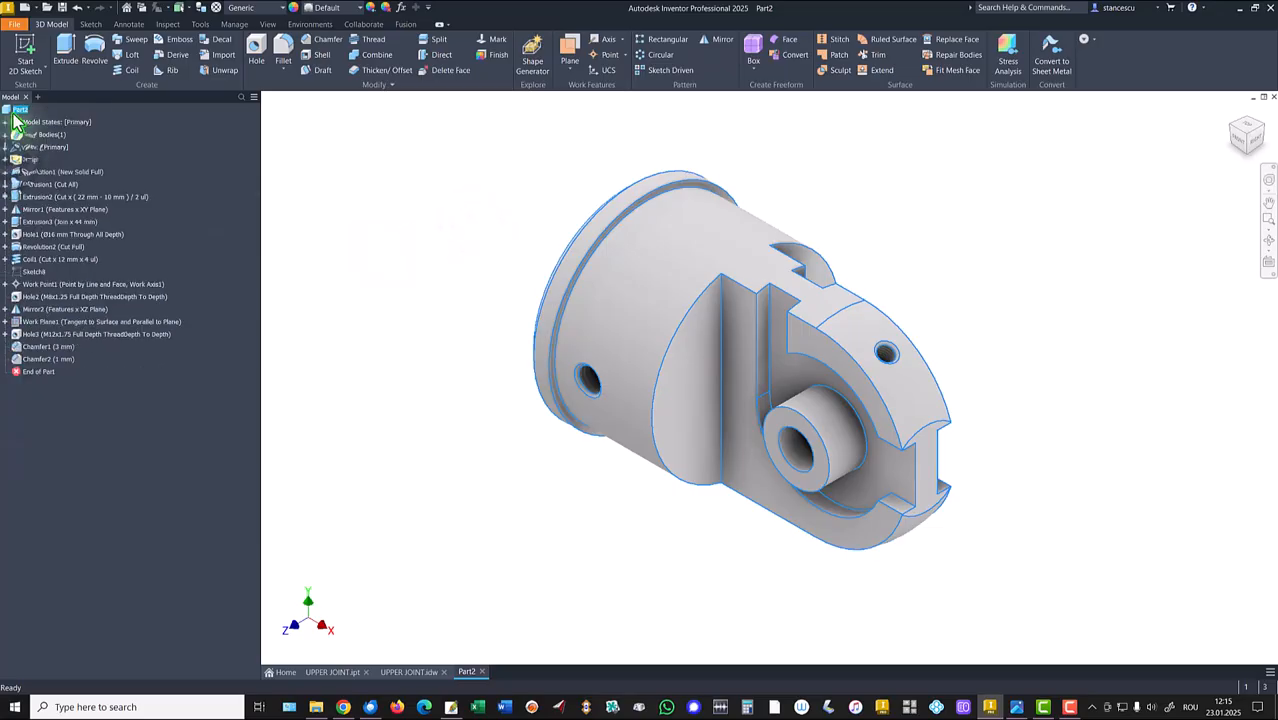
Open the part's iProperties, update its physical properties, and copy the volume value.
{"action": "right_click", "coordinate": [12, 110]}
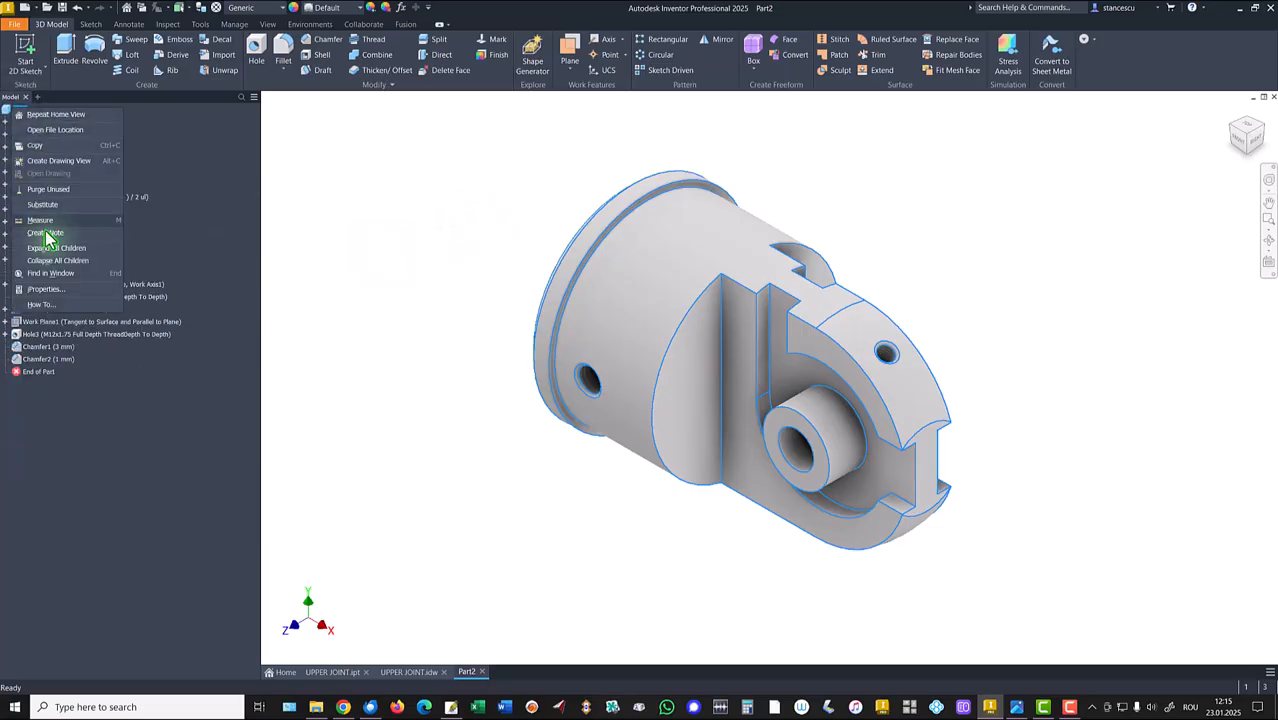
{"action": "left_click", "coordinate": [48, 289]}
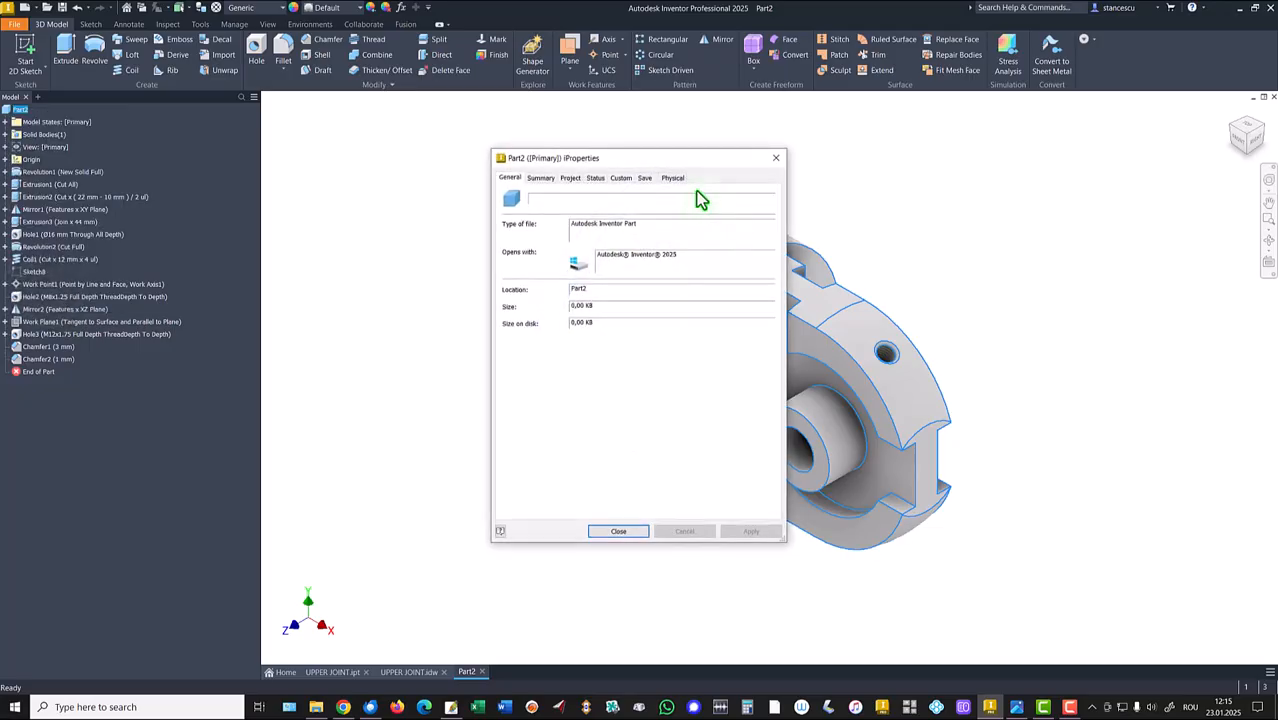
{"action": "left_click", "coordinate": [670, 178]}
{"action": "left_click", "coordinate": [742, 207]}
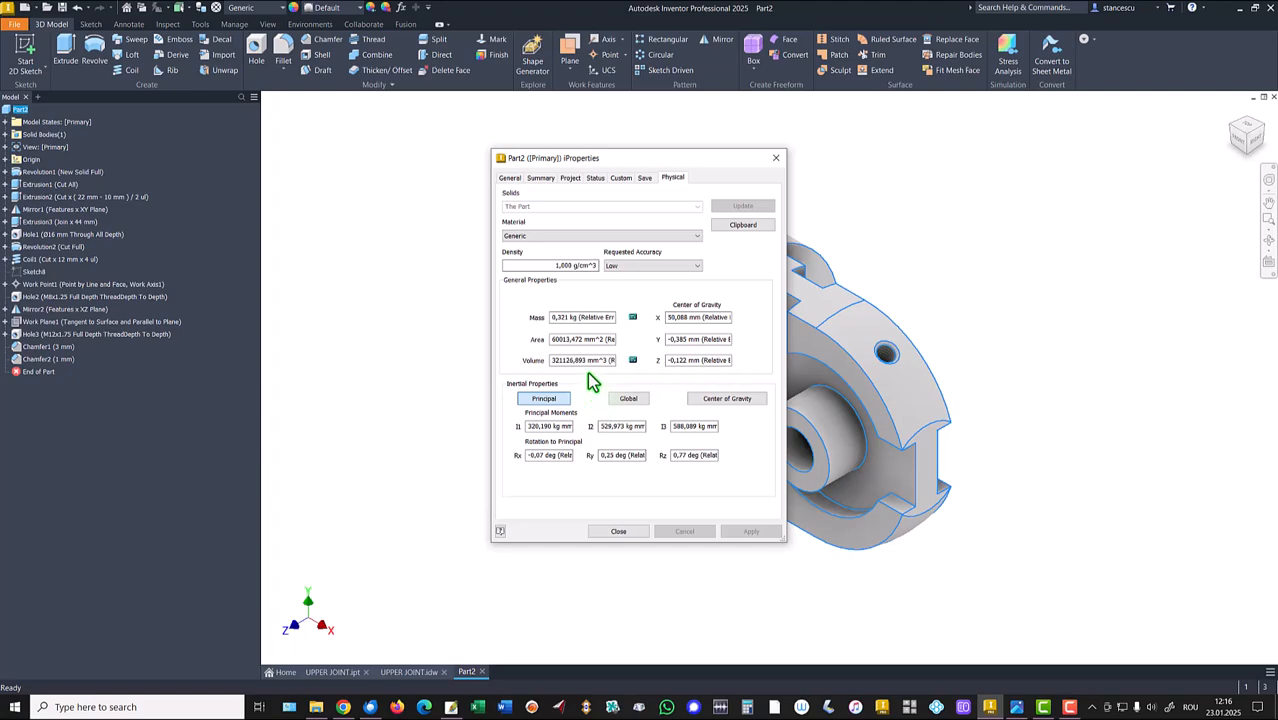
{"action": "left_click_drag", "start_coordinate": [606, 362], "coordinate": [496, 357]}
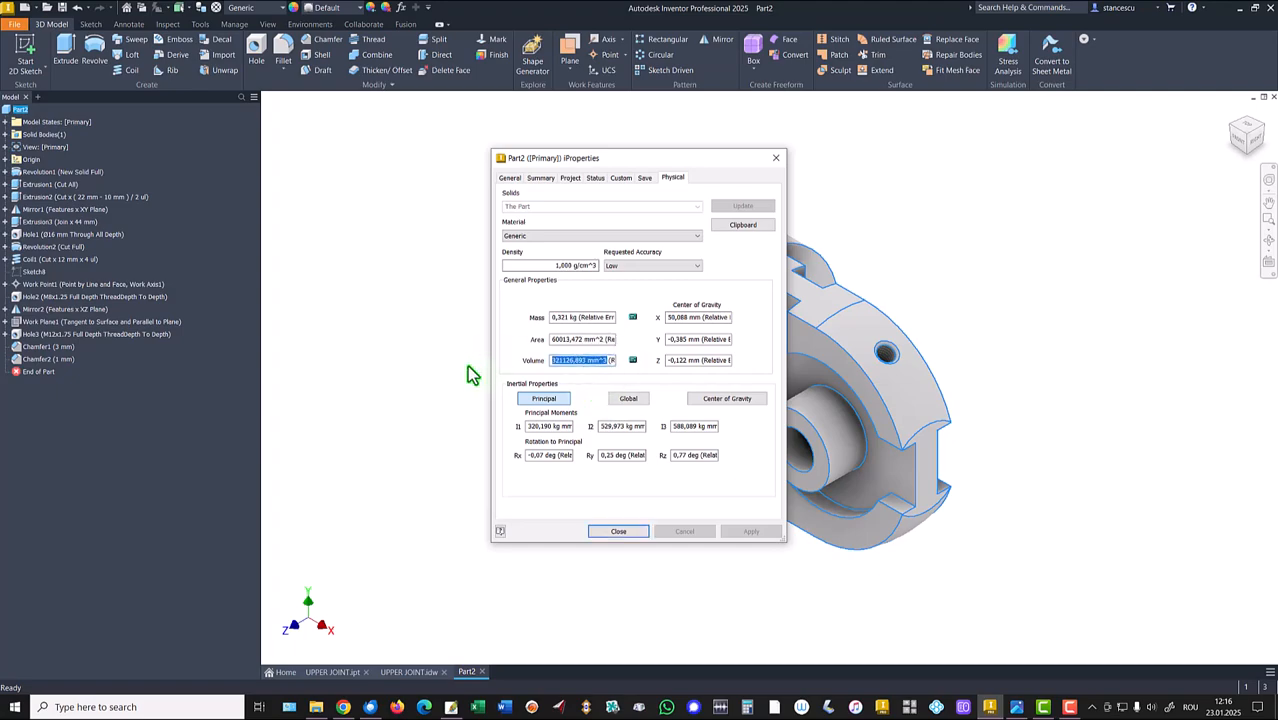
{"action": "key", "text": "ctrl+c"}
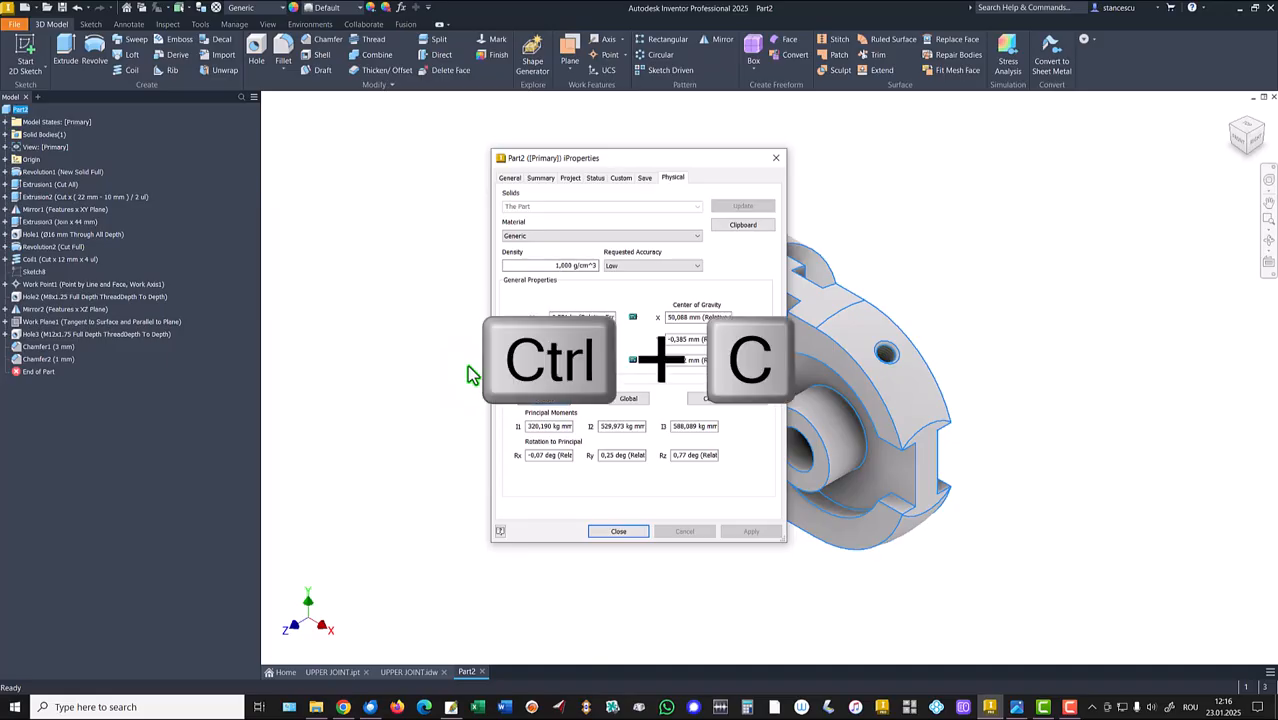
{"action": "left_click", "coordinate": [619, 532]}
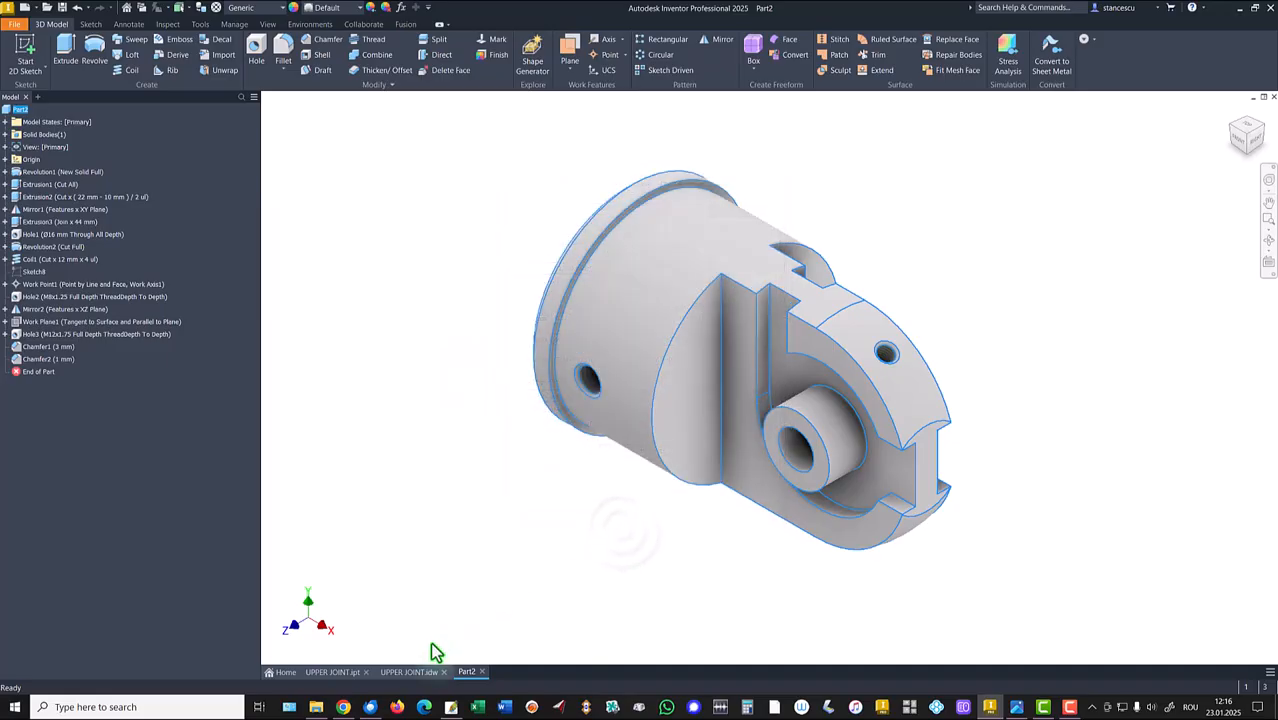
In the UPPER JOINT drawing, edit the note so the volume reads the pasted value 321126,893 mm^3.
{"action": "left_click", "coordinate": [404, 675]}
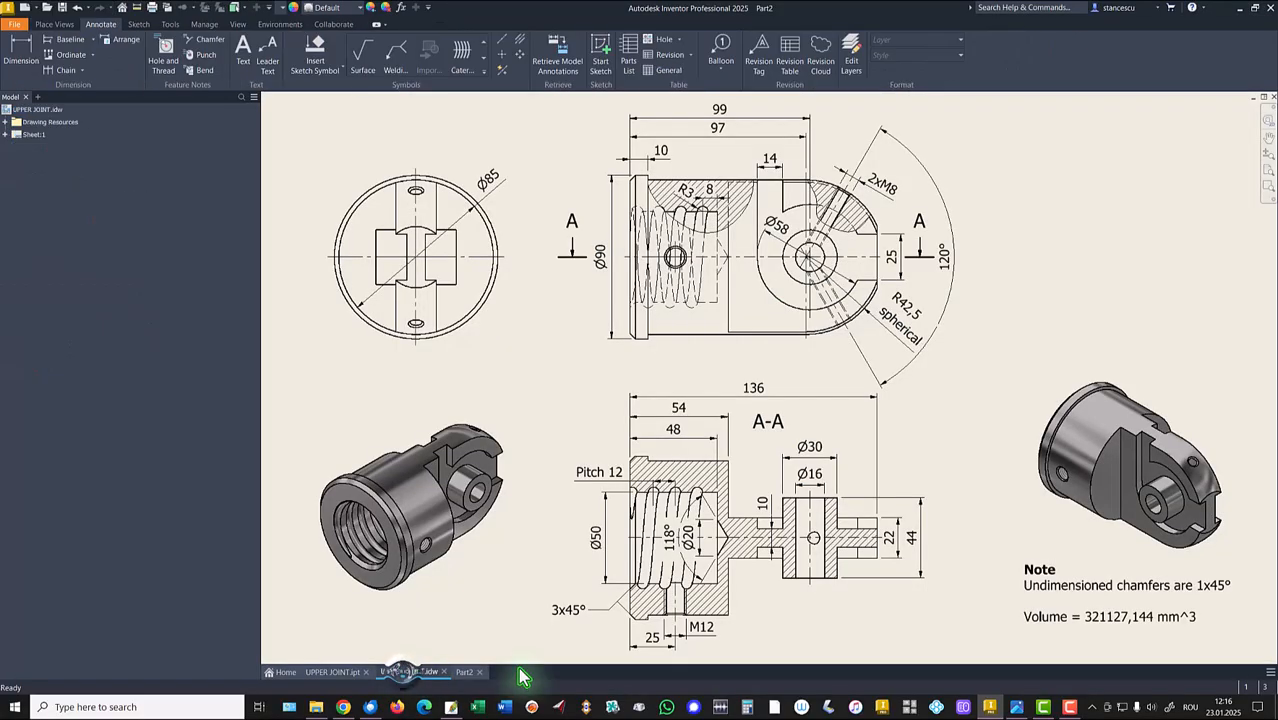
{"action": "left_click", "coordinate": [1096, 616]}
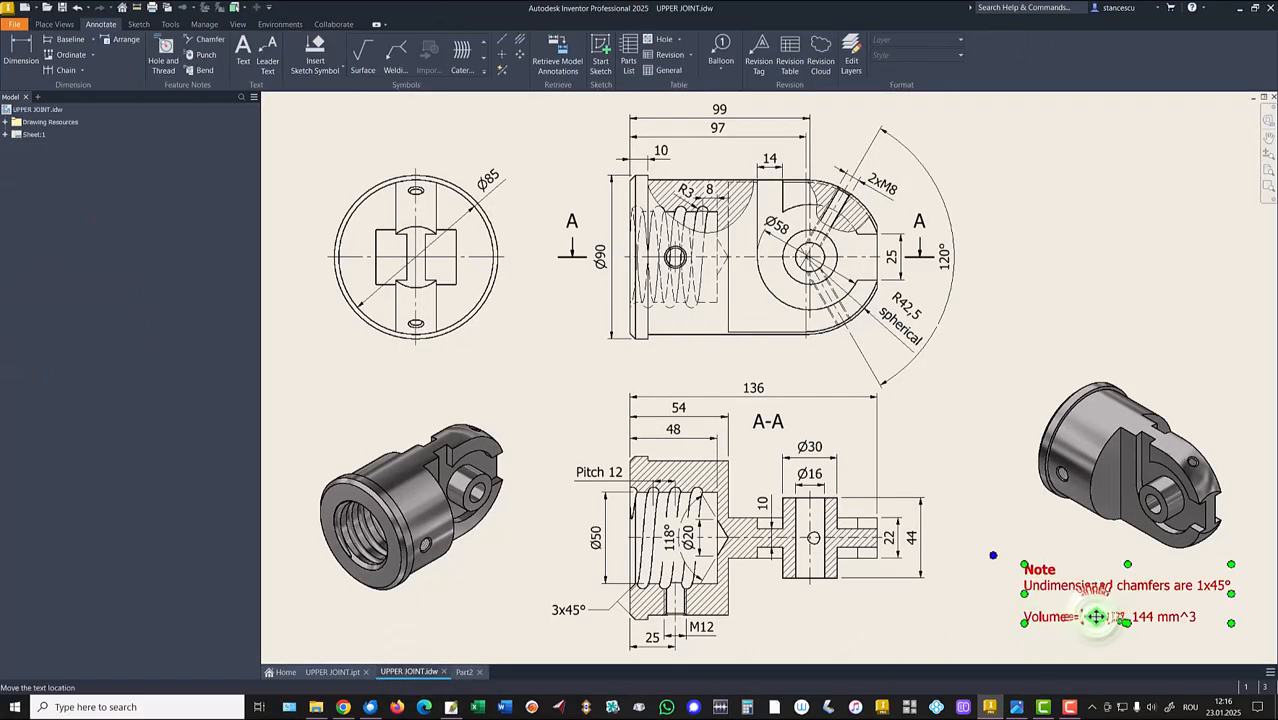
{"action": "double_click", "coordinate": [1096, 616]}
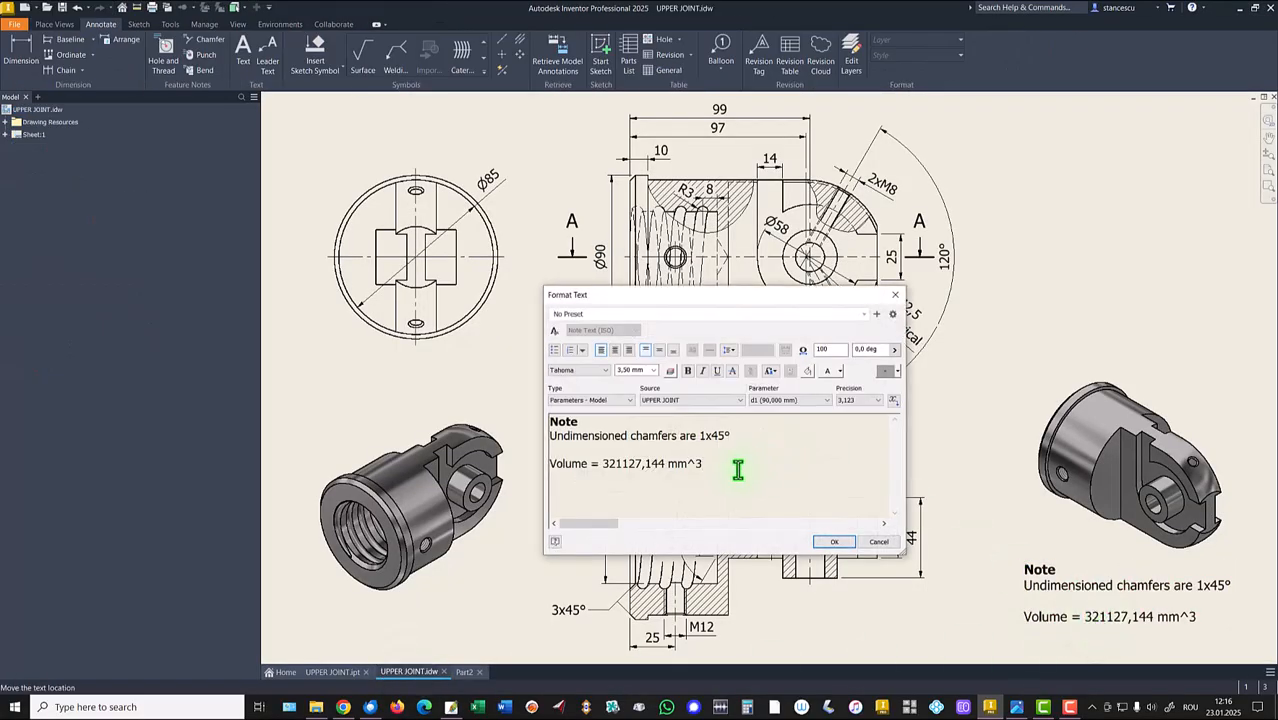
{"action": "key", "text": "Return"}
{"action": "key", "text": "ctrl+v"}
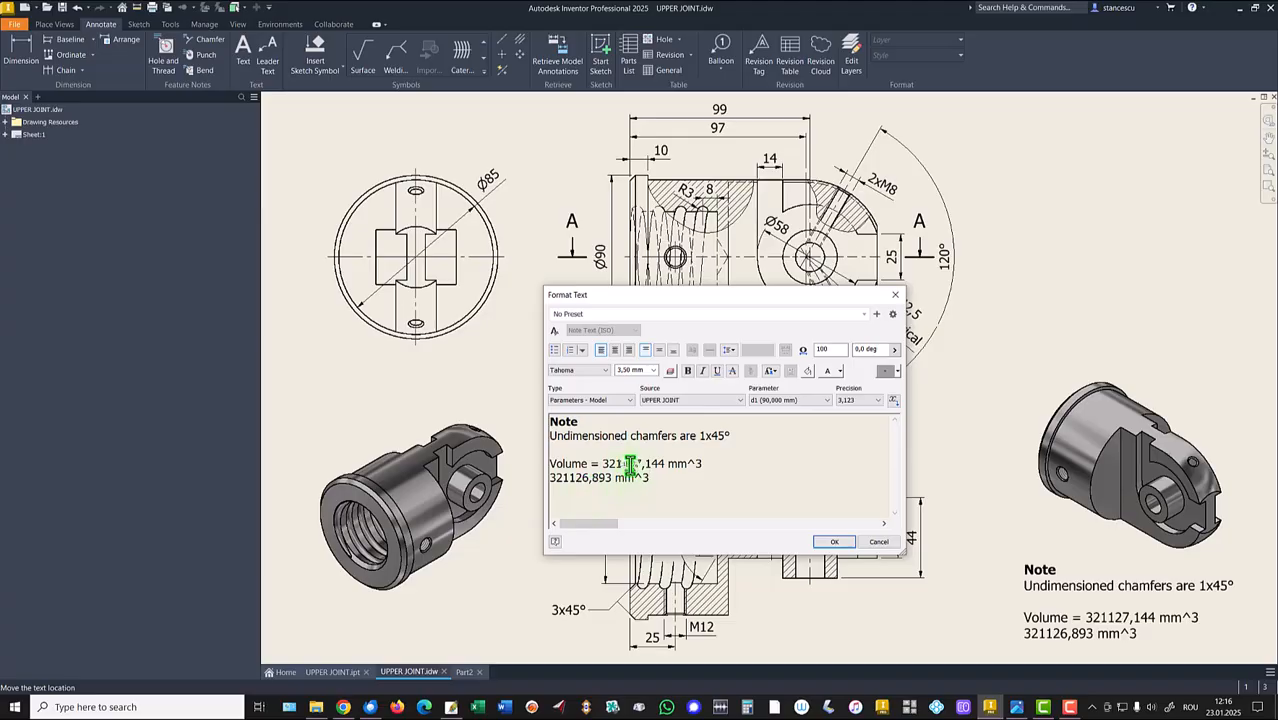
{"action": "left_click_drag", "start_coordinate": [637, 463], "coordinate": [643, 463]}
{"action": "left_click", "coordinate": [603, 463]}
{"action": "key", "text": "shift+End"}
{"action": "key", "text": "Delete"}
{"action": "key", "text": "Delete"}
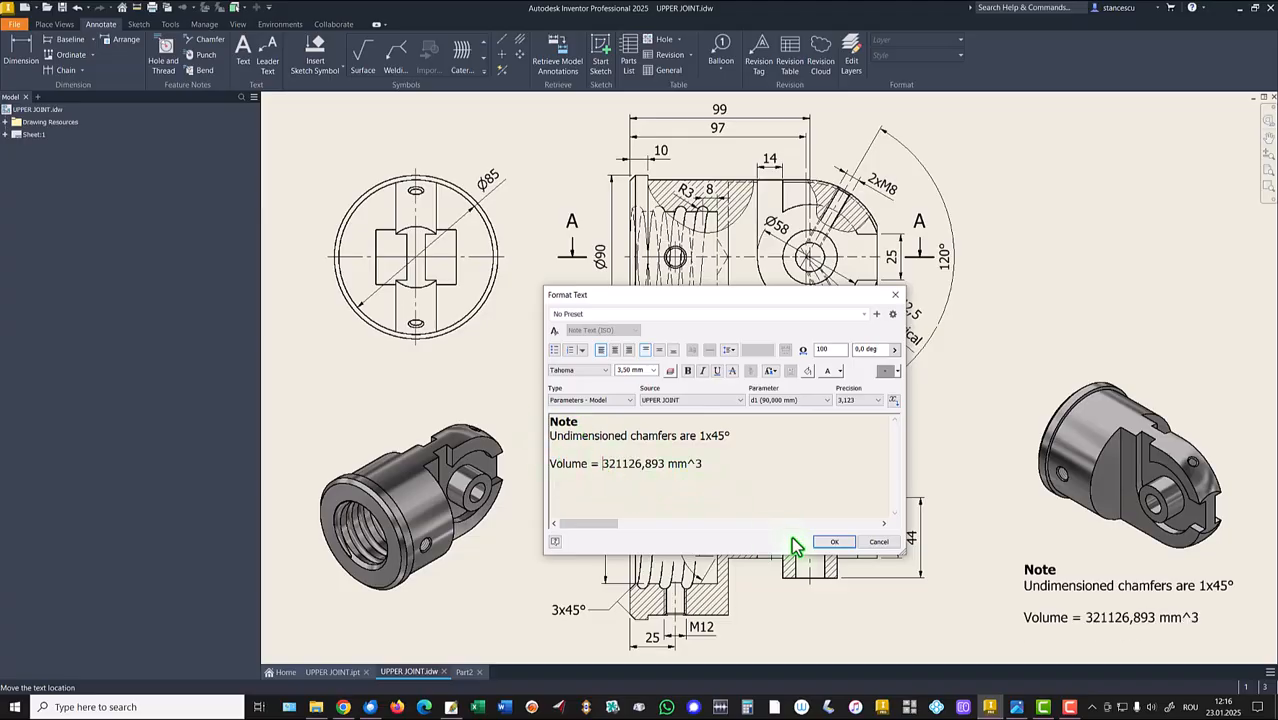
{"action": "left_click", "coordinate": [836, 544]}
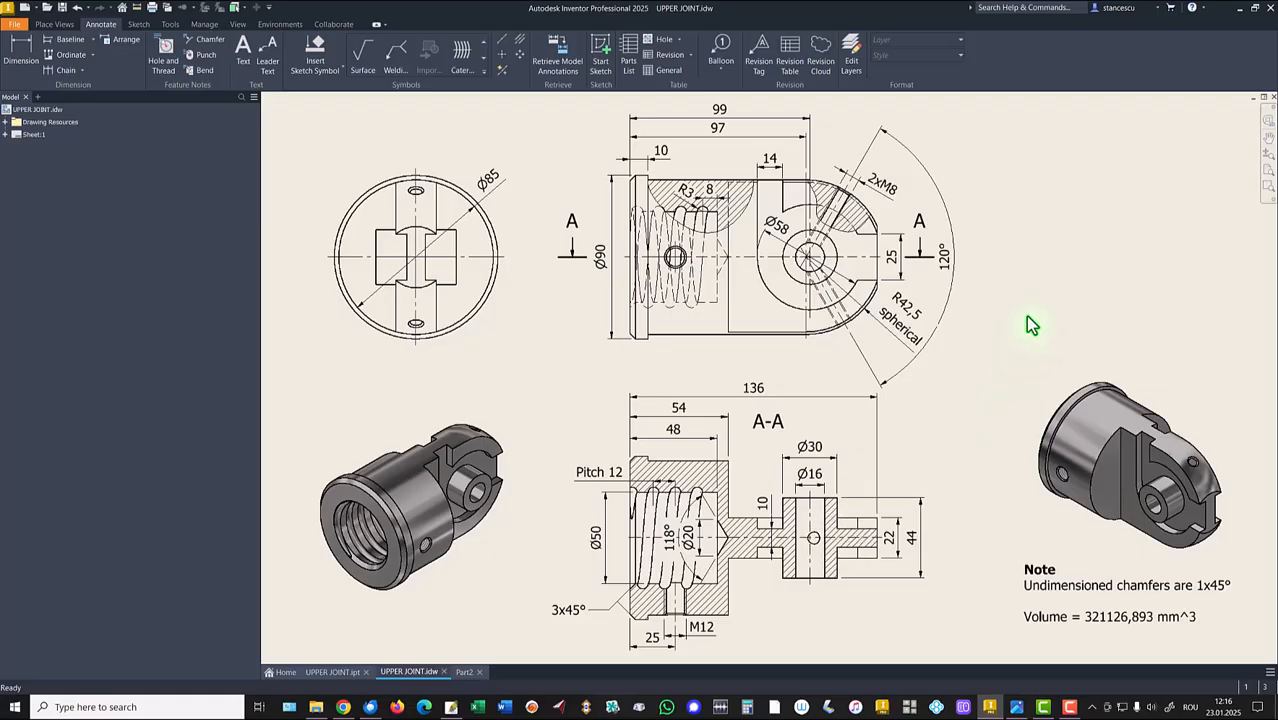
Switch back to the part and assign the Steel, Carbon material.
{"action": "left_click", "coordinate": [466, 672]}
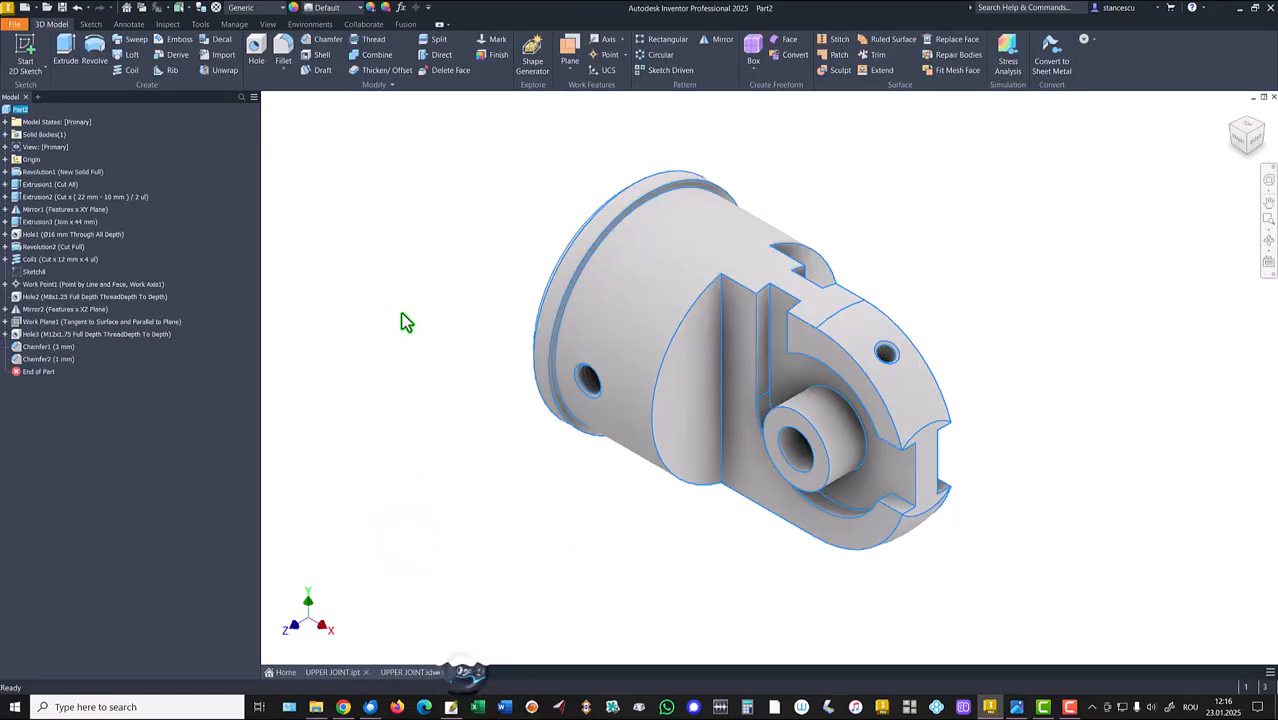
{"action": "left_click", "coordinate": [240, 9]}
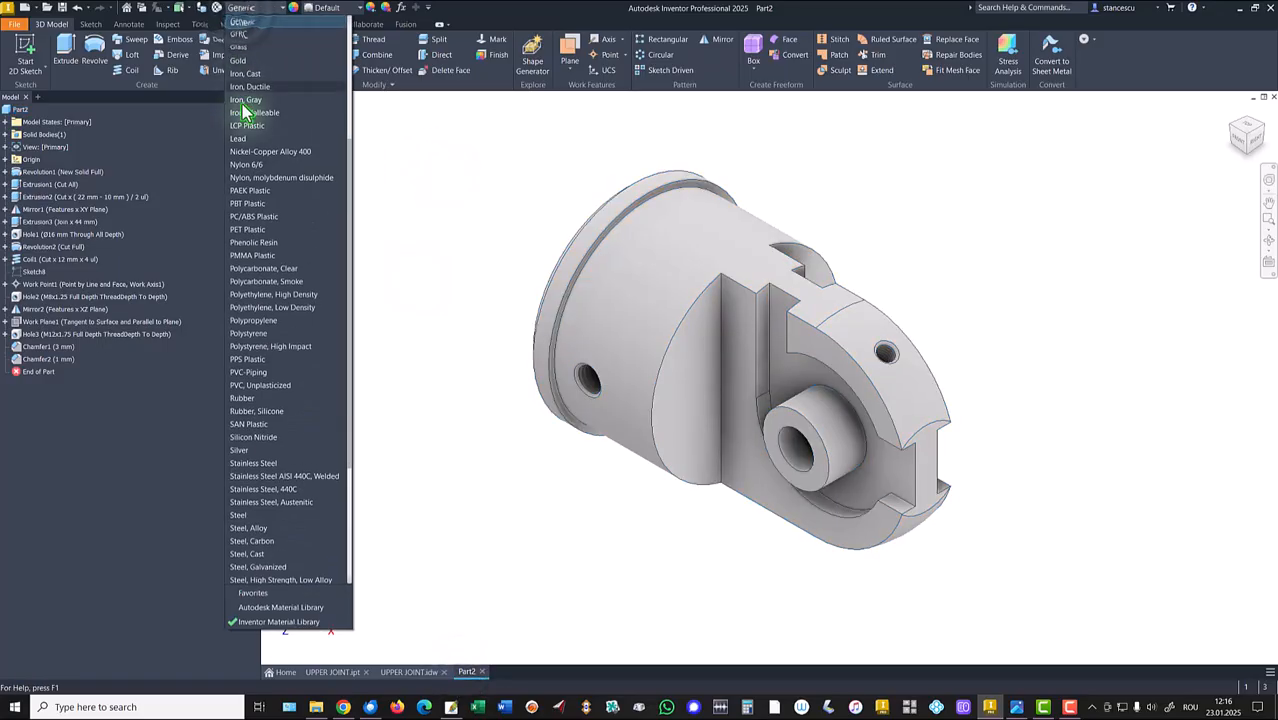
{"action": "left_click", "coordinate": [262, 543]}
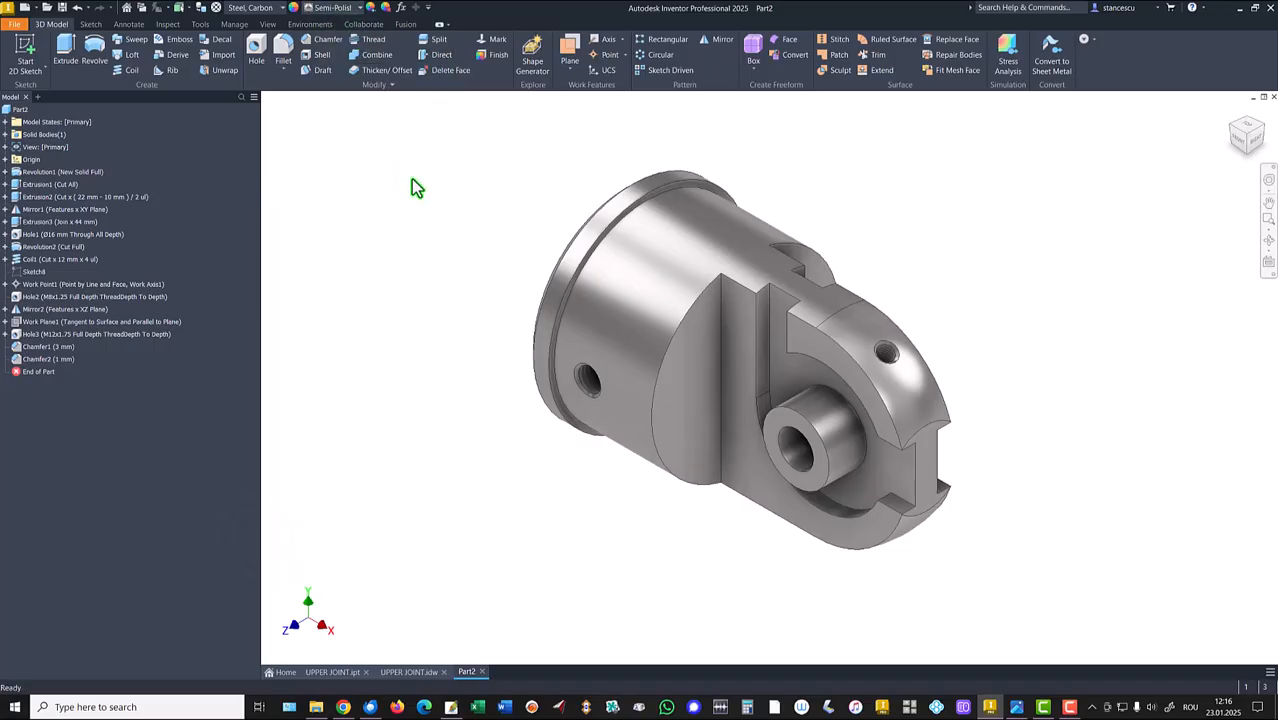
Set the visual style to Realistic and the lighting to Default Lights.
{"action": "left_click", "coordinate": [268, 24]}
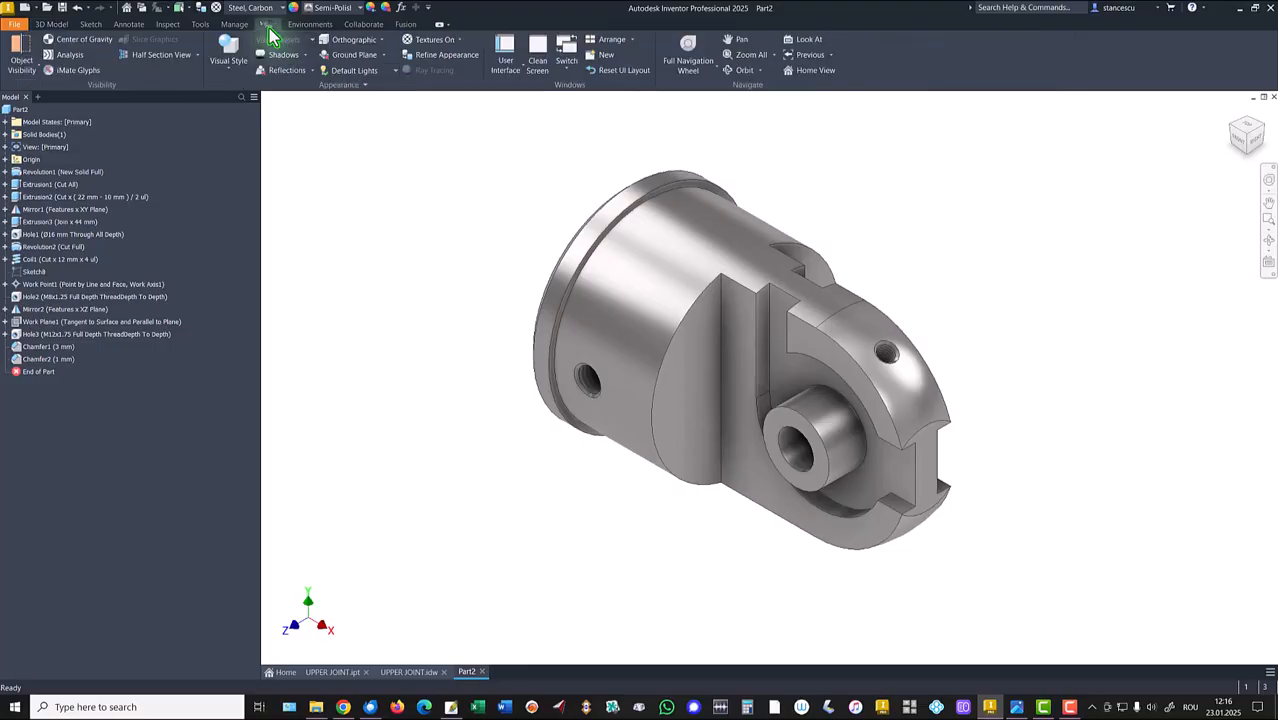
{"action": "left_click", "coordinate": [228, 60]}
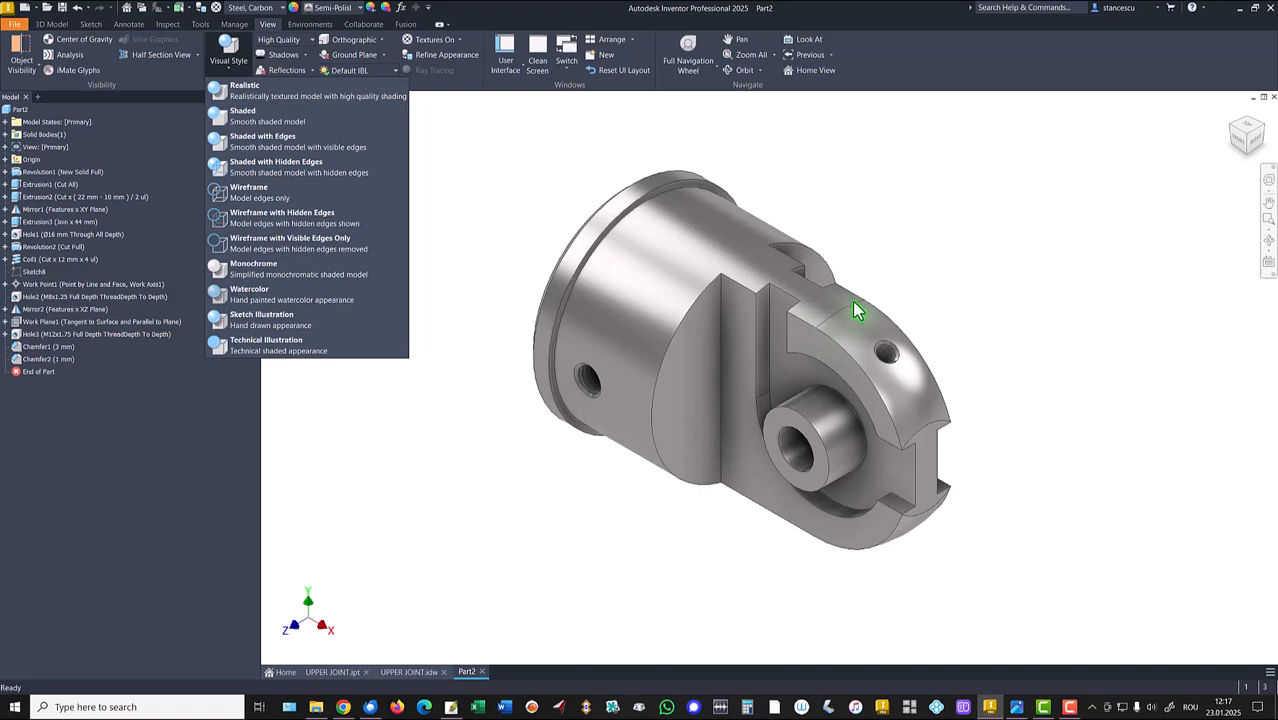
{"action": "left_click", "coordinate": [224, 115]}
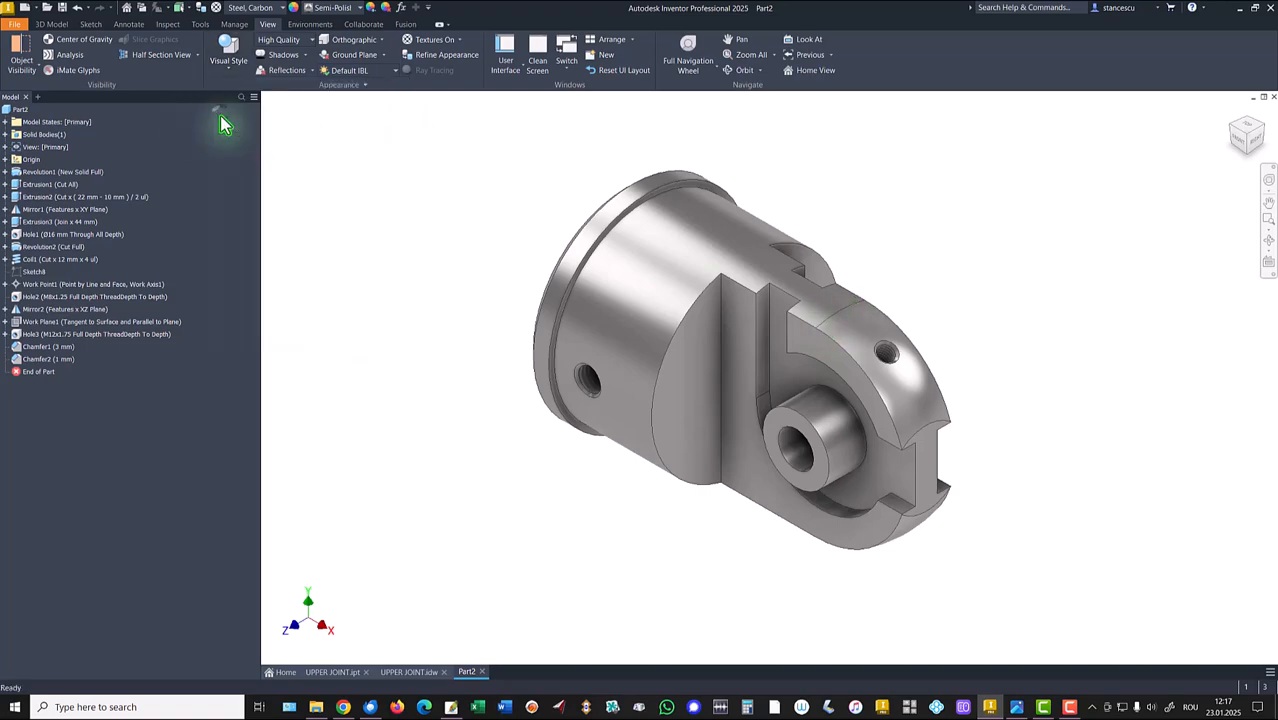
{"action": "left_click", "coordinate": [350, 80]}
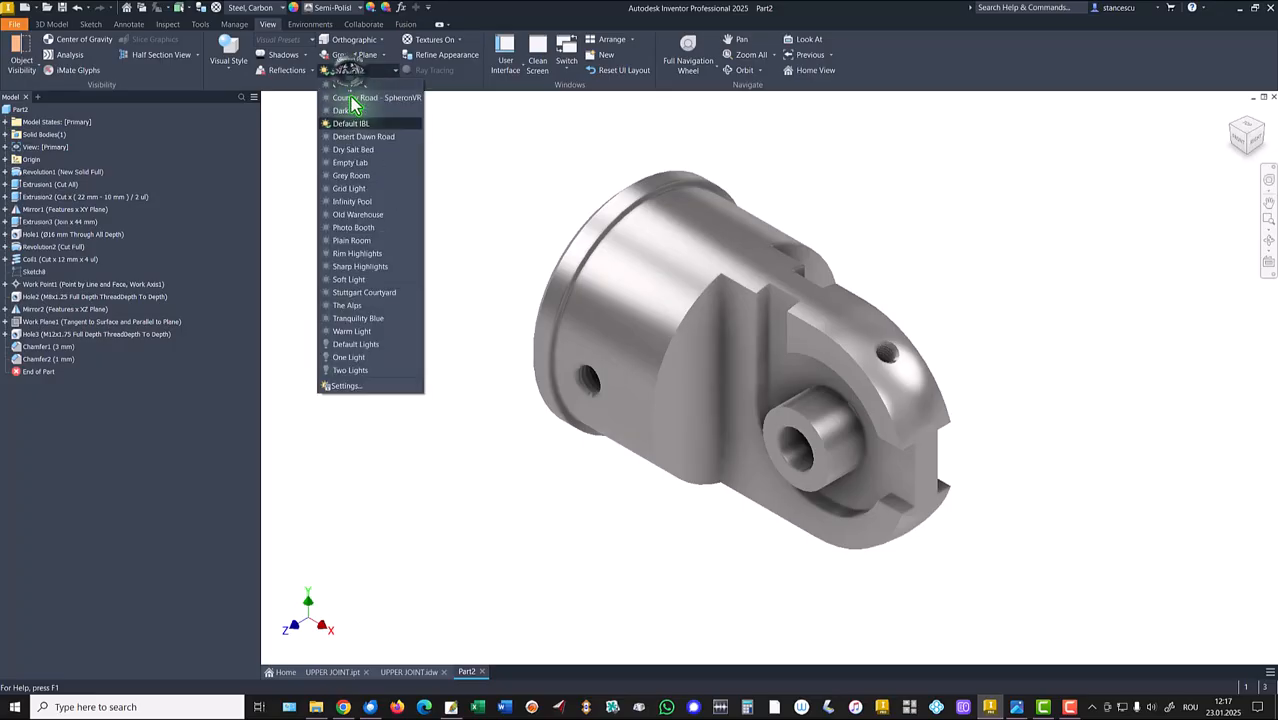
{"action": "left_click", "coordinate": [365, 351]}
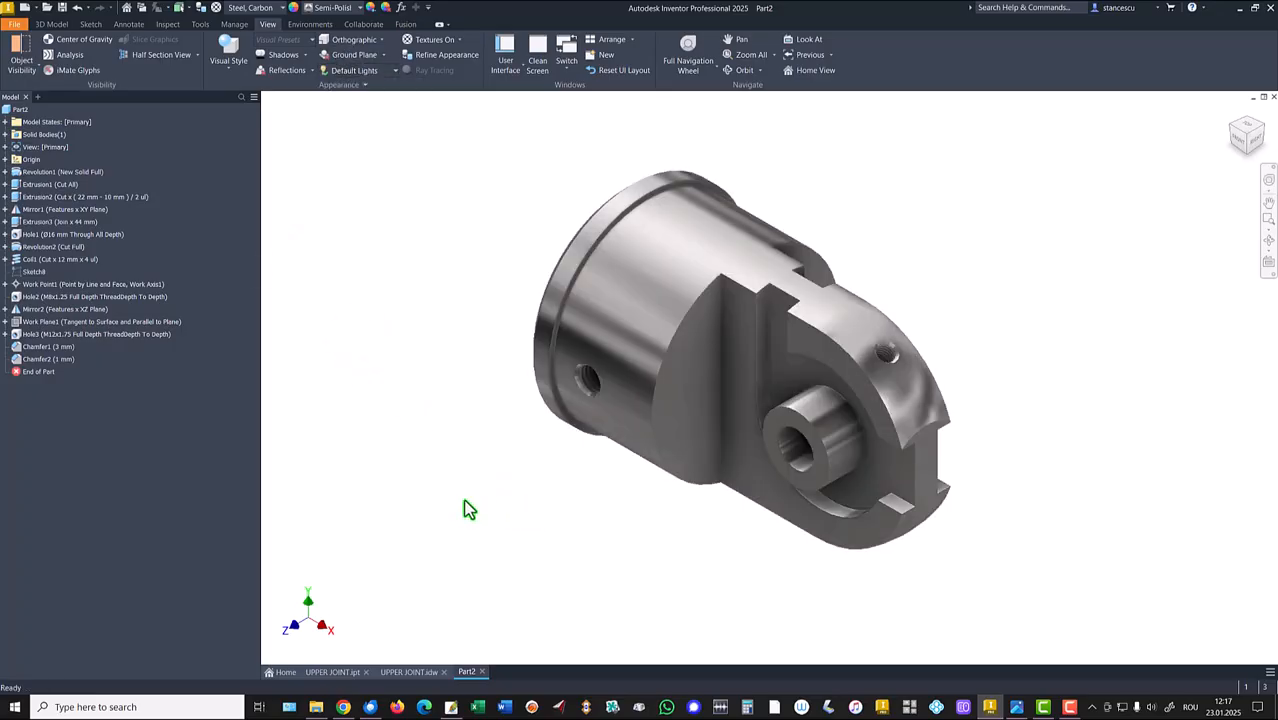